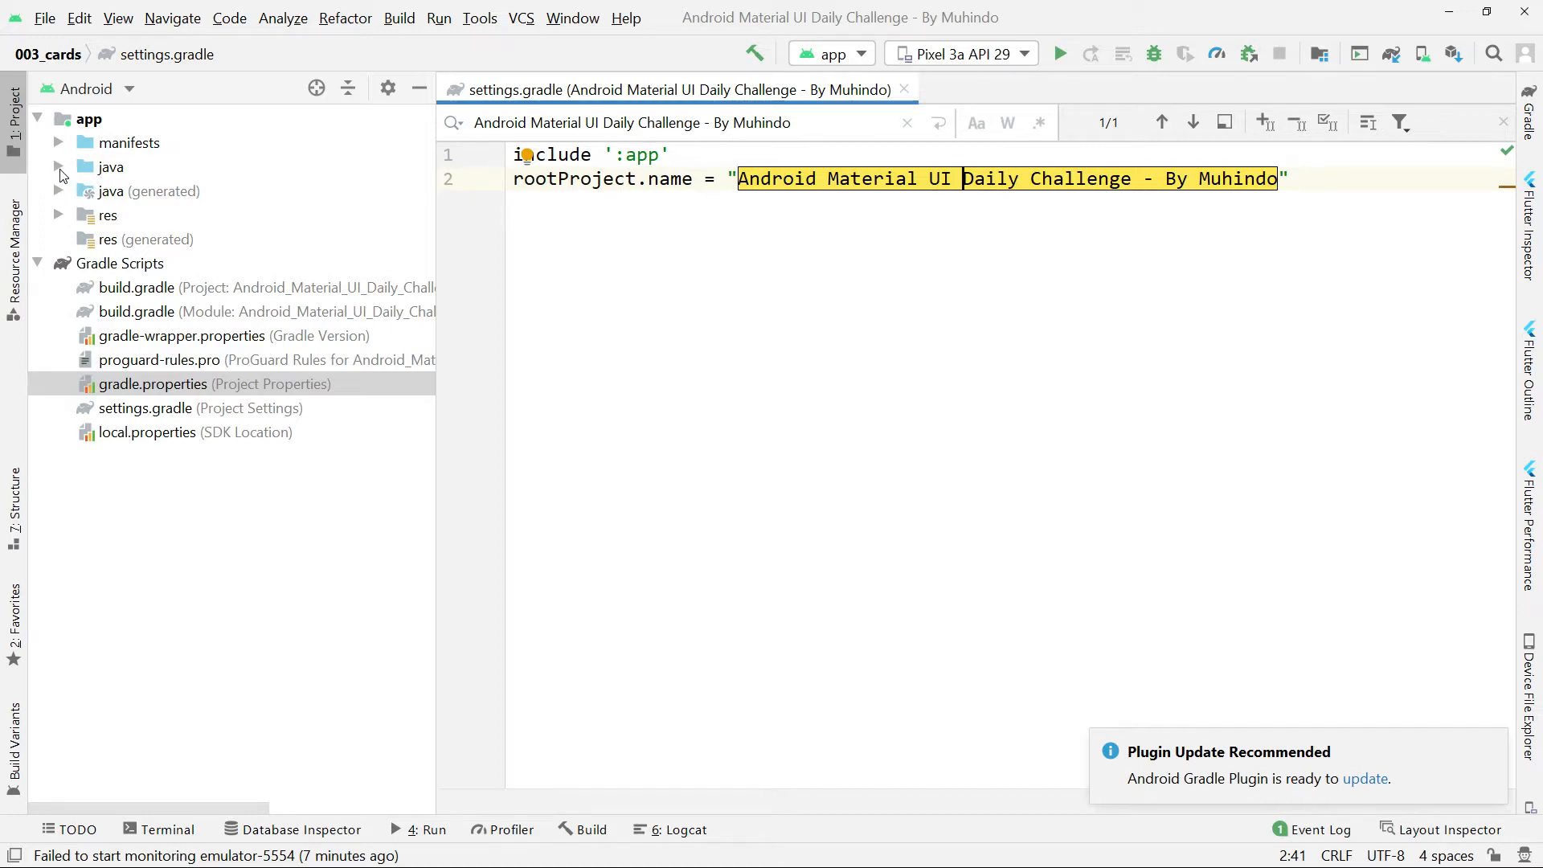
# Expand the java source package in the project tree down to the activity classes inside the card folder.
pyautogui.click(59, 168)
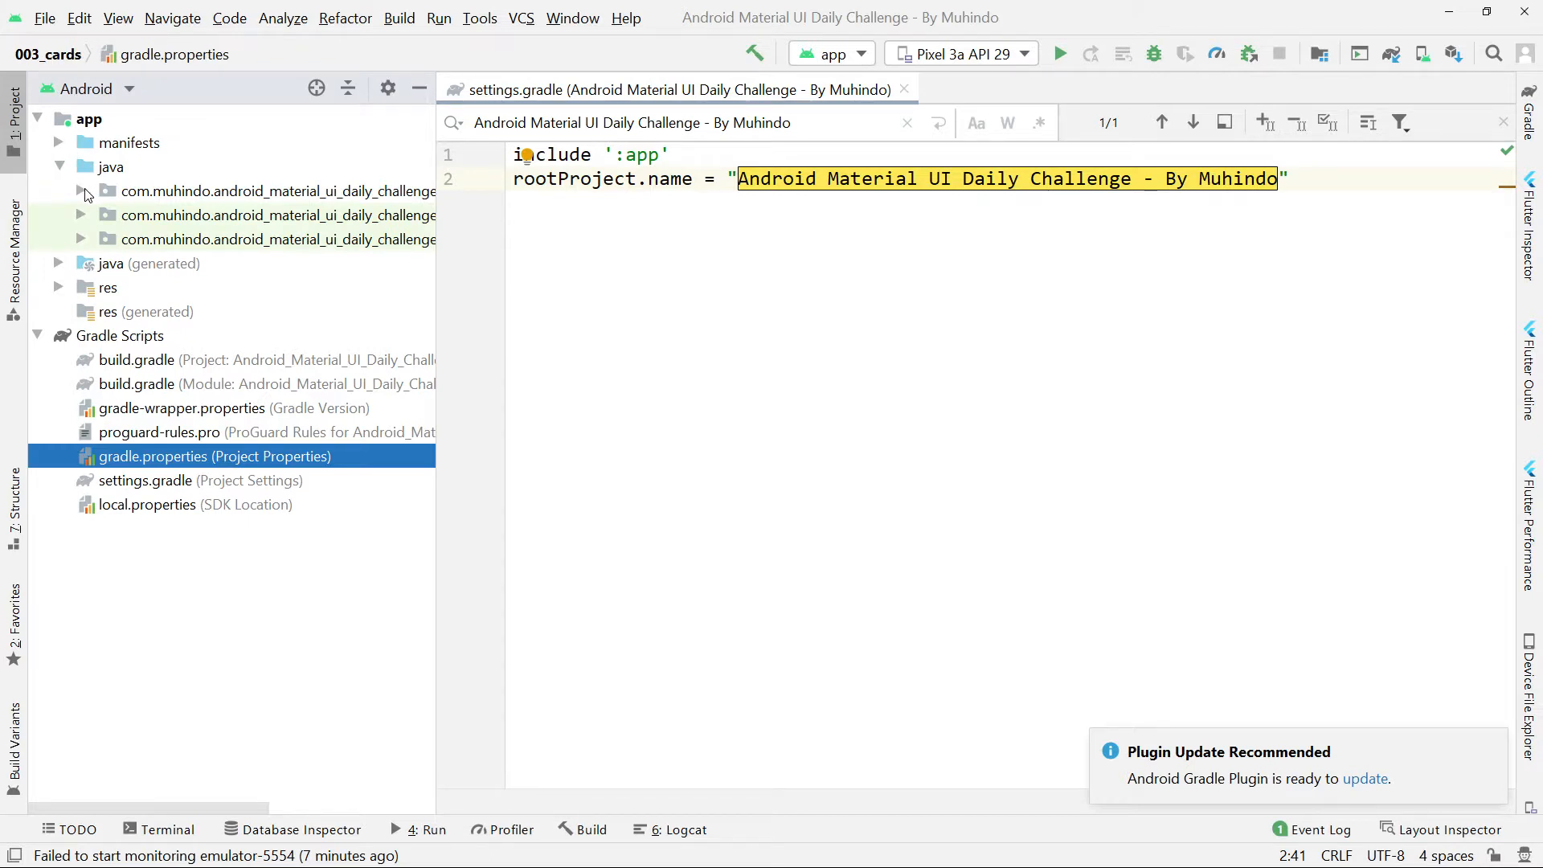
pyautogui.click(82, 192)
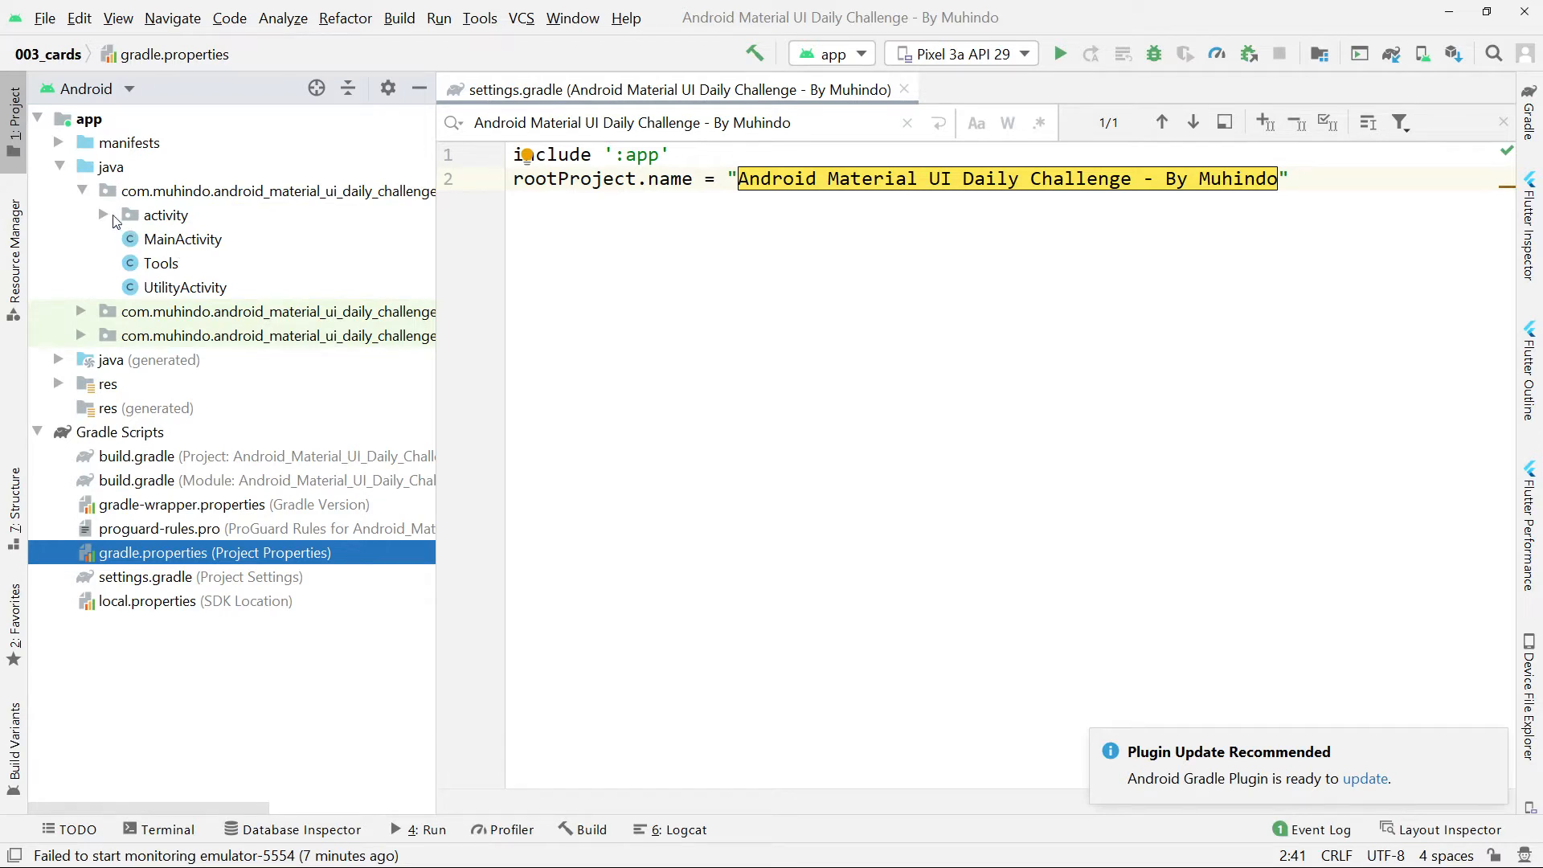
pyautogui.click(108, 217)
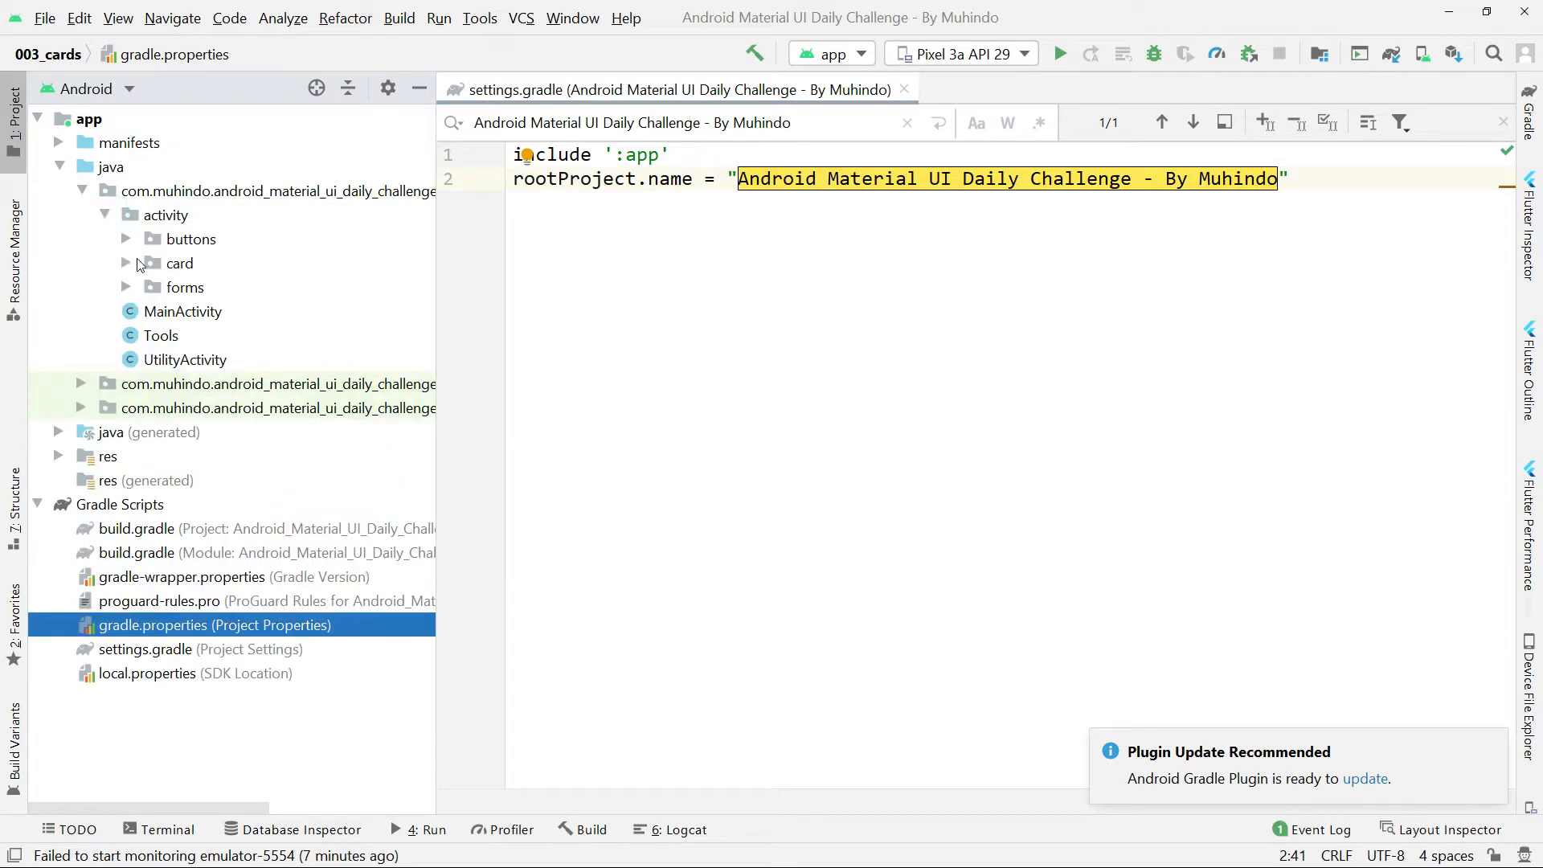
pyautogui.click(133, 266)
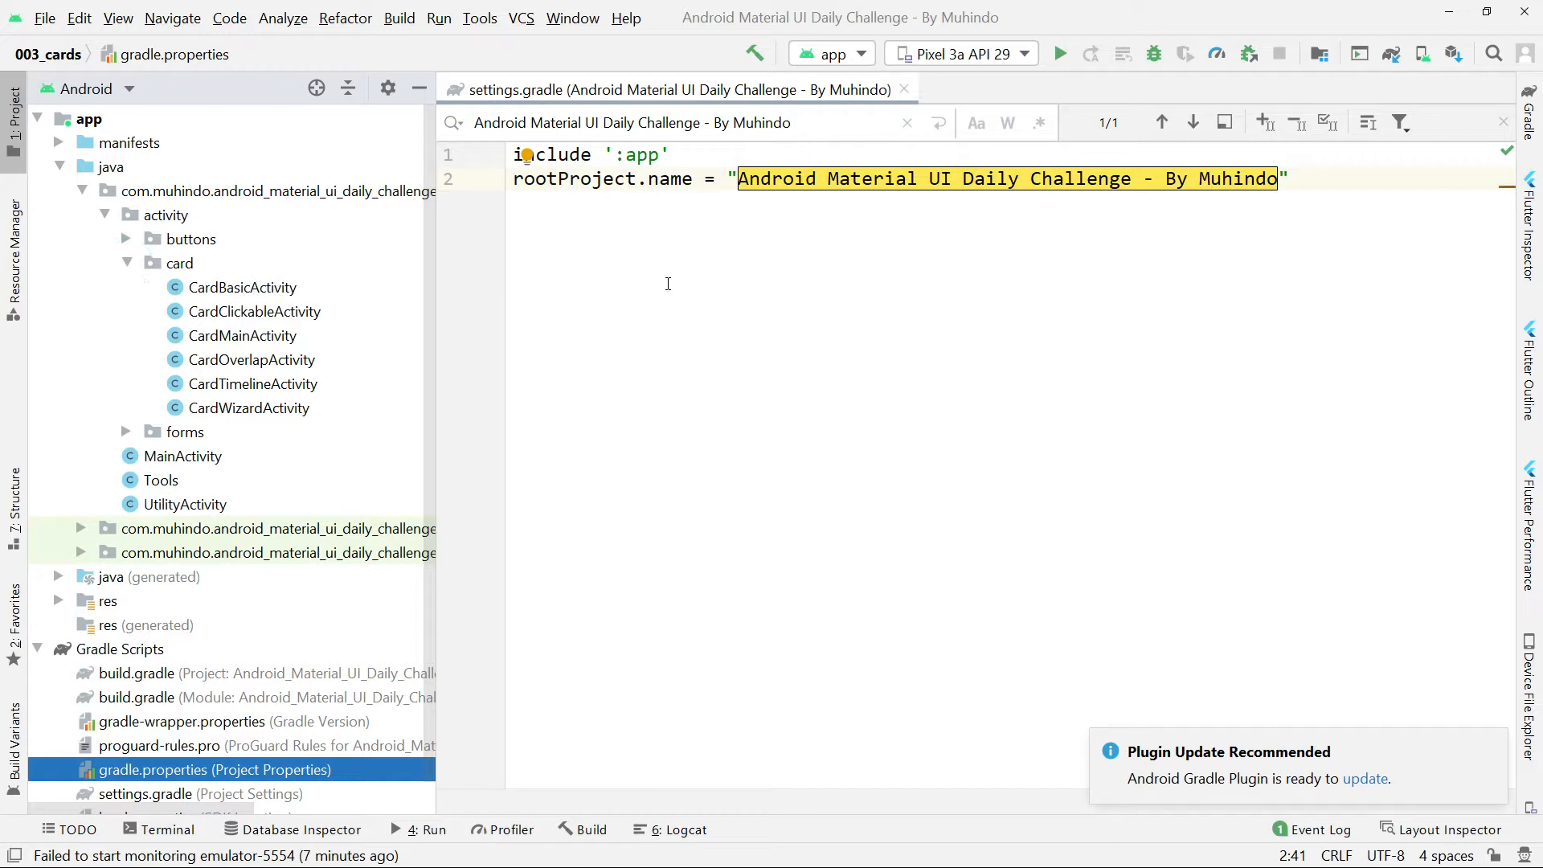
pyautogui.click(667, 283)
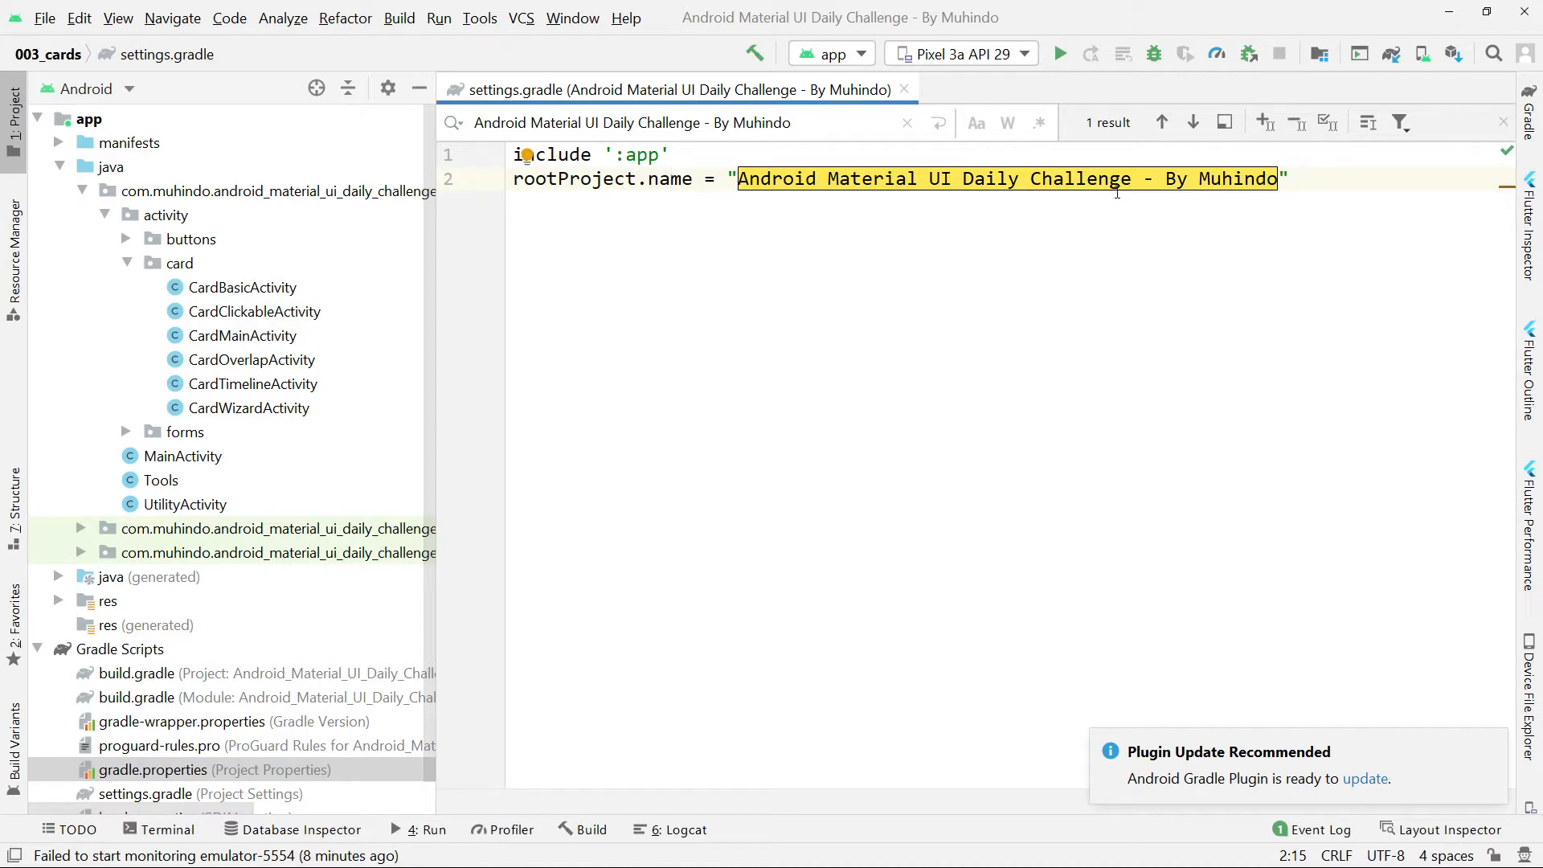
# Switch to Chrome, read the Apiumhub article on the main benefits of using GitHub, and return to the search results.
pyautogui.hotkey('alt', 'Tab')
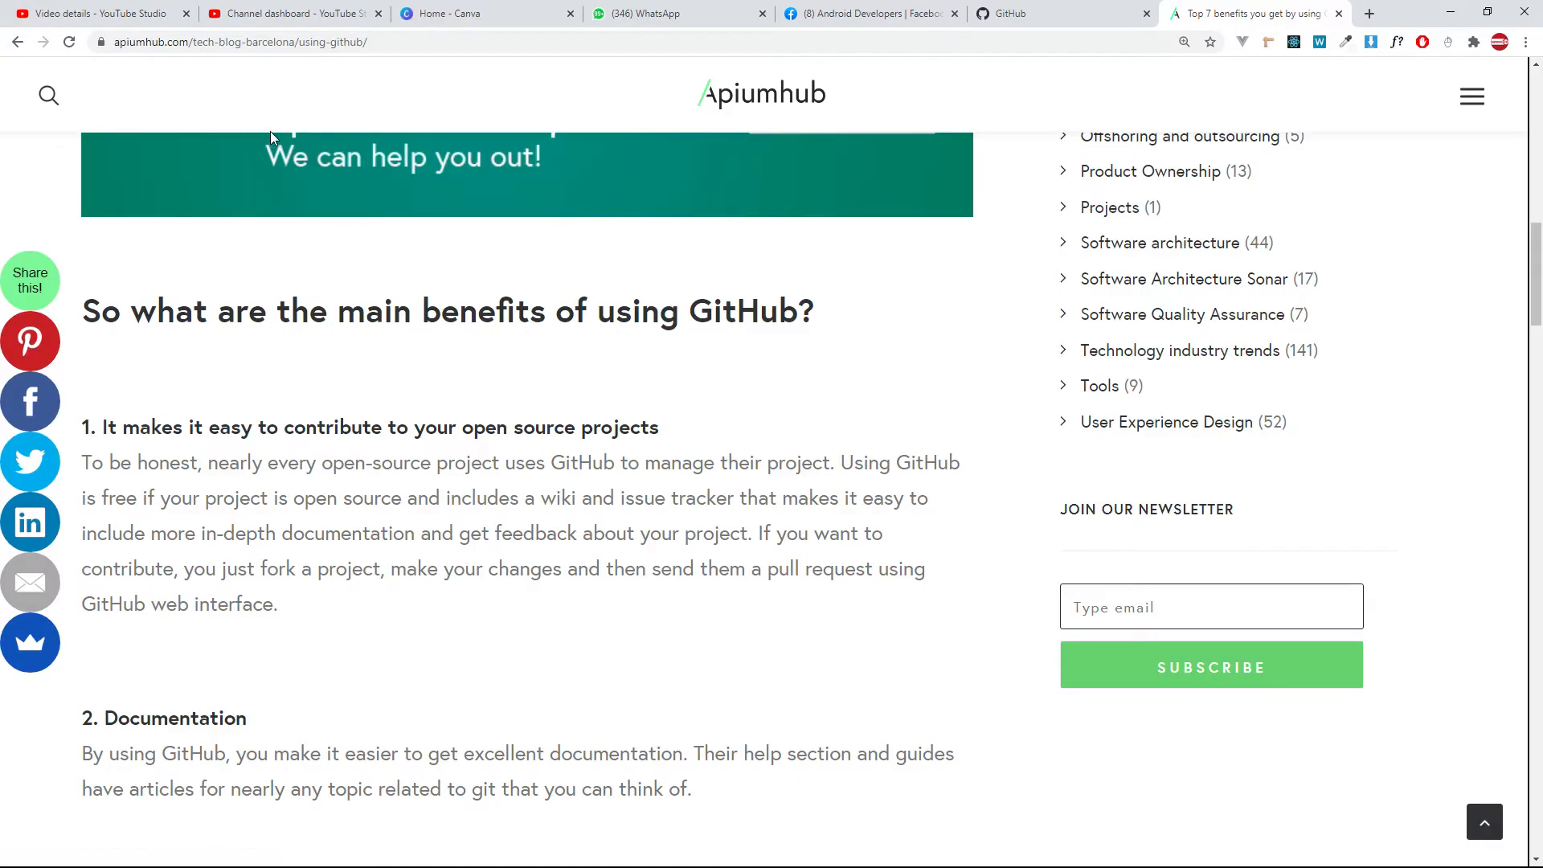
pyautogui.scroll(-7, 348, 275)
pyautogui.scroll(6, 348, 276)
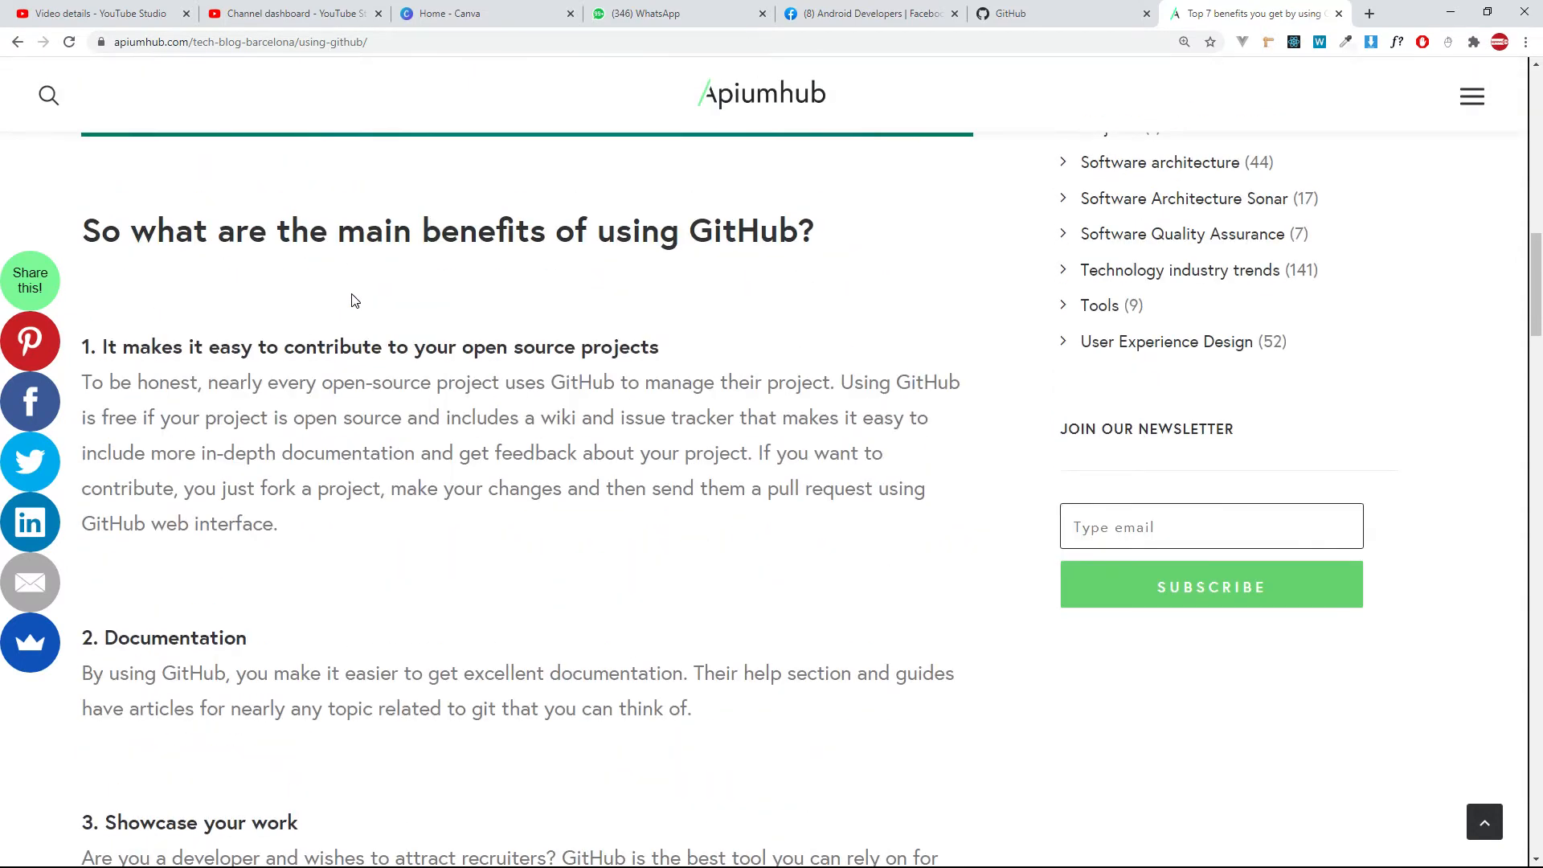
pyautogui.scroll(-2, 354, 300)
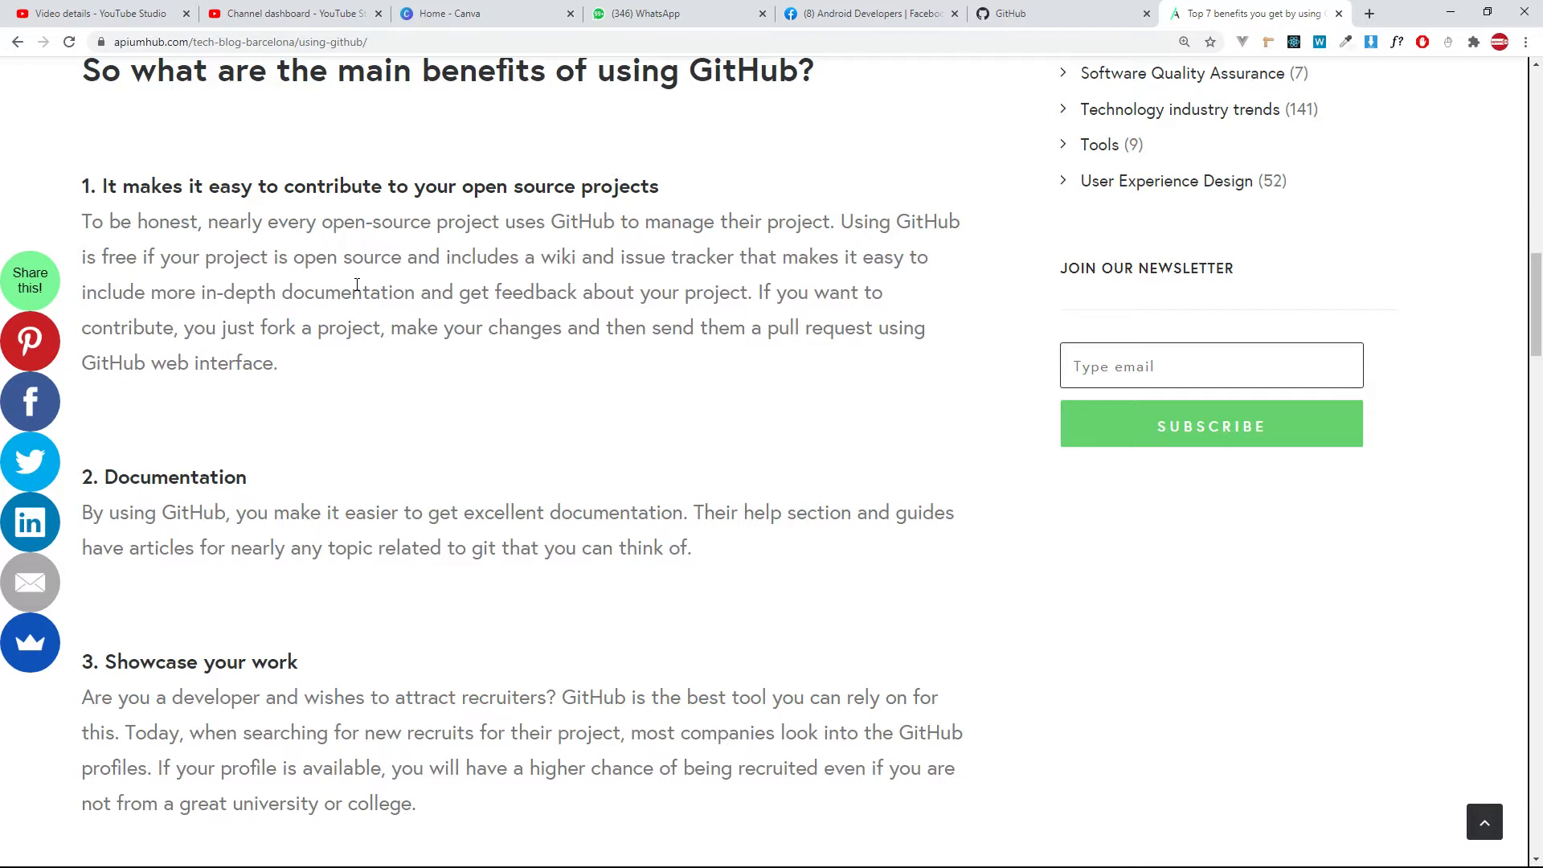
pyautogui.scroll(-3, 357, 284)
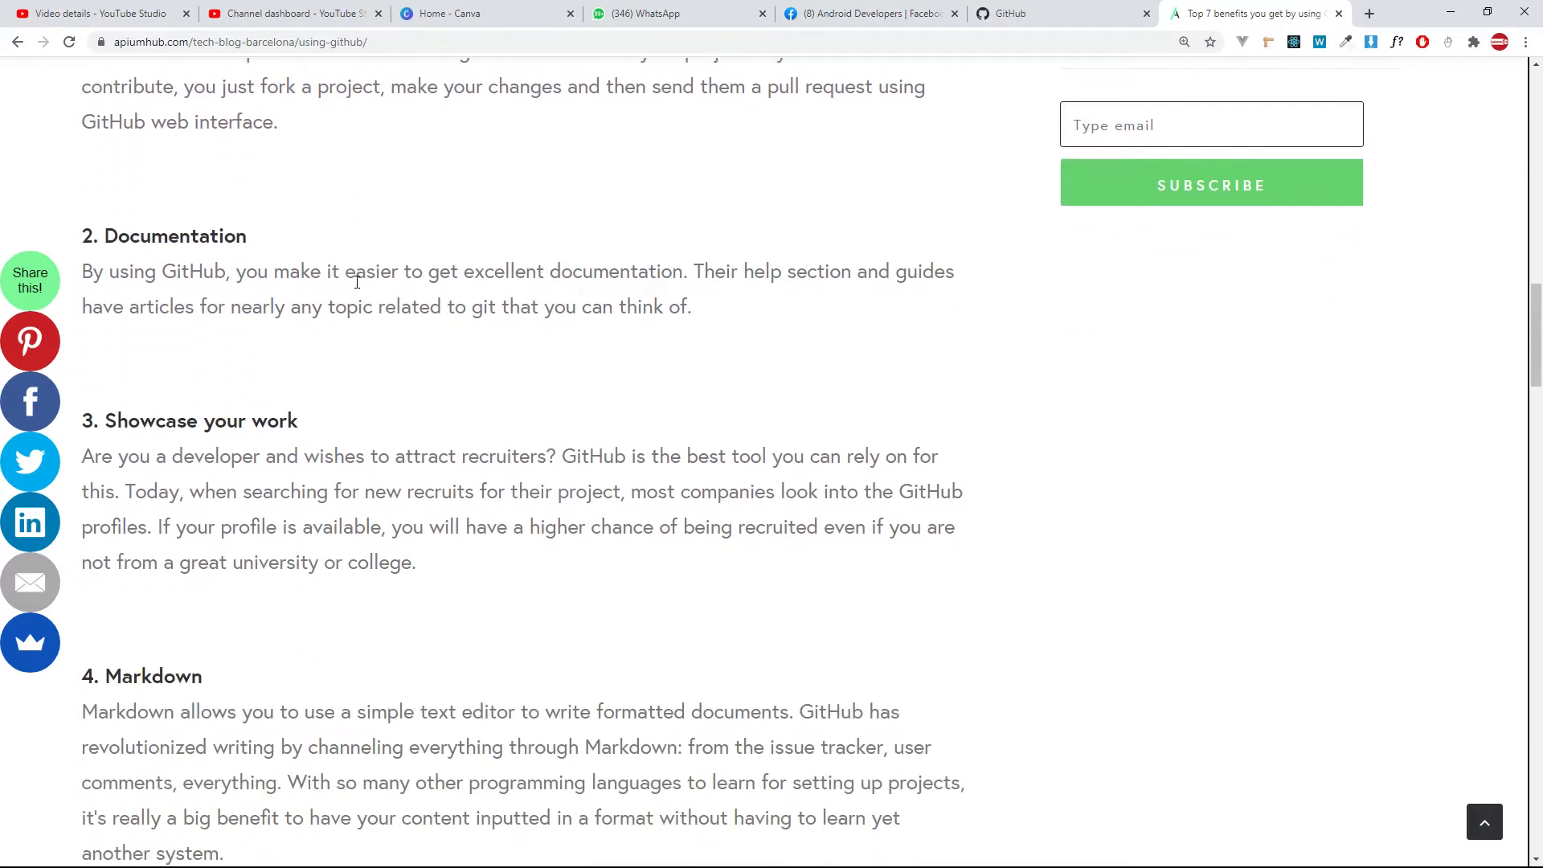
pyautogui.scroll(-1, 357, 288)
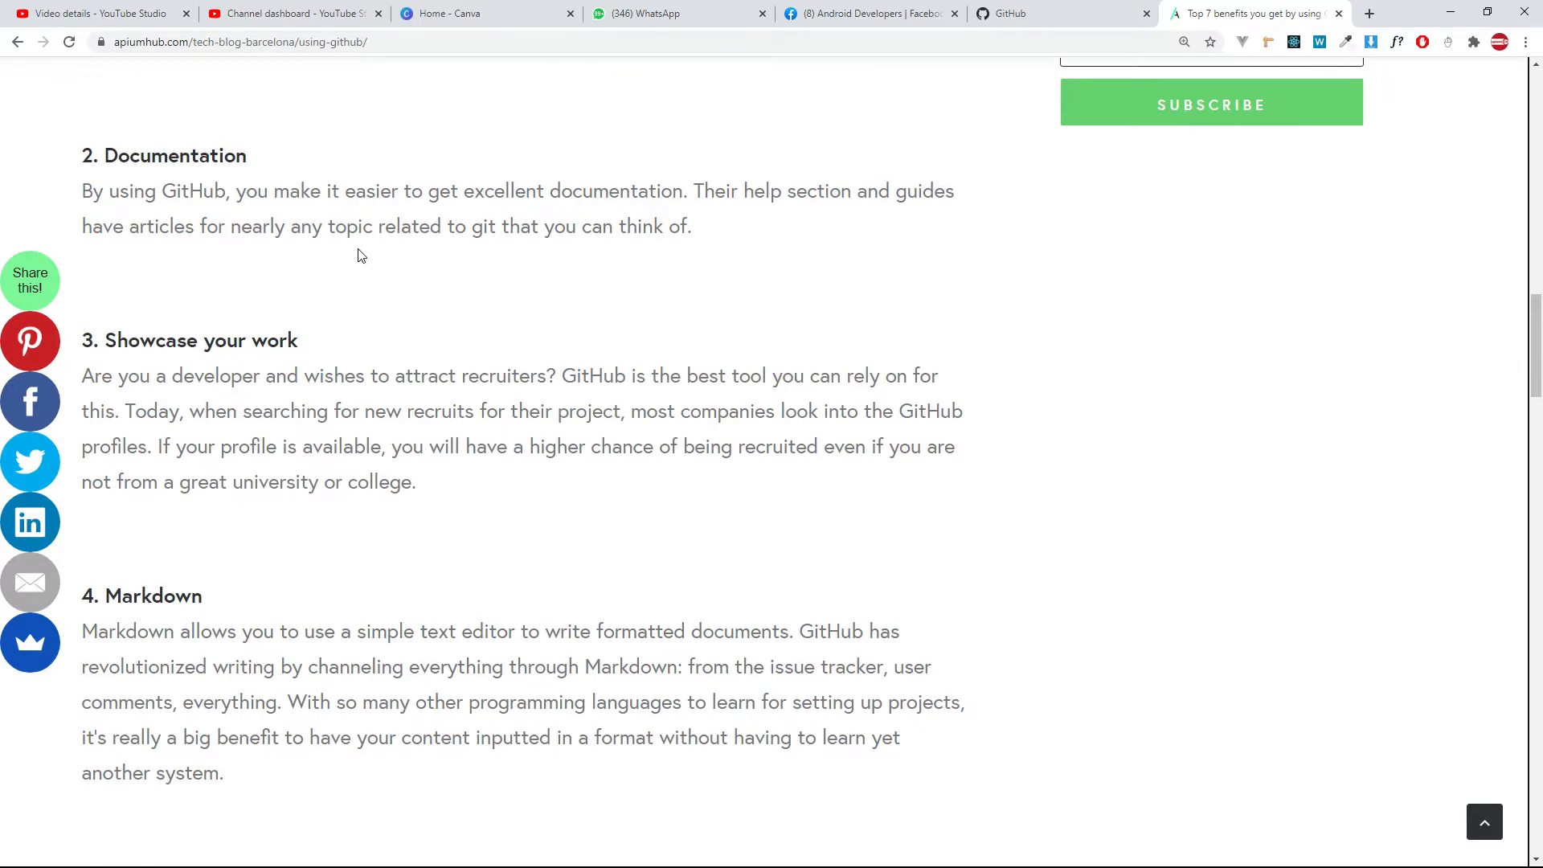
pyautogui.scroll(-1, 361, 256)
pyautogui.scroll(-8, 361, 255)
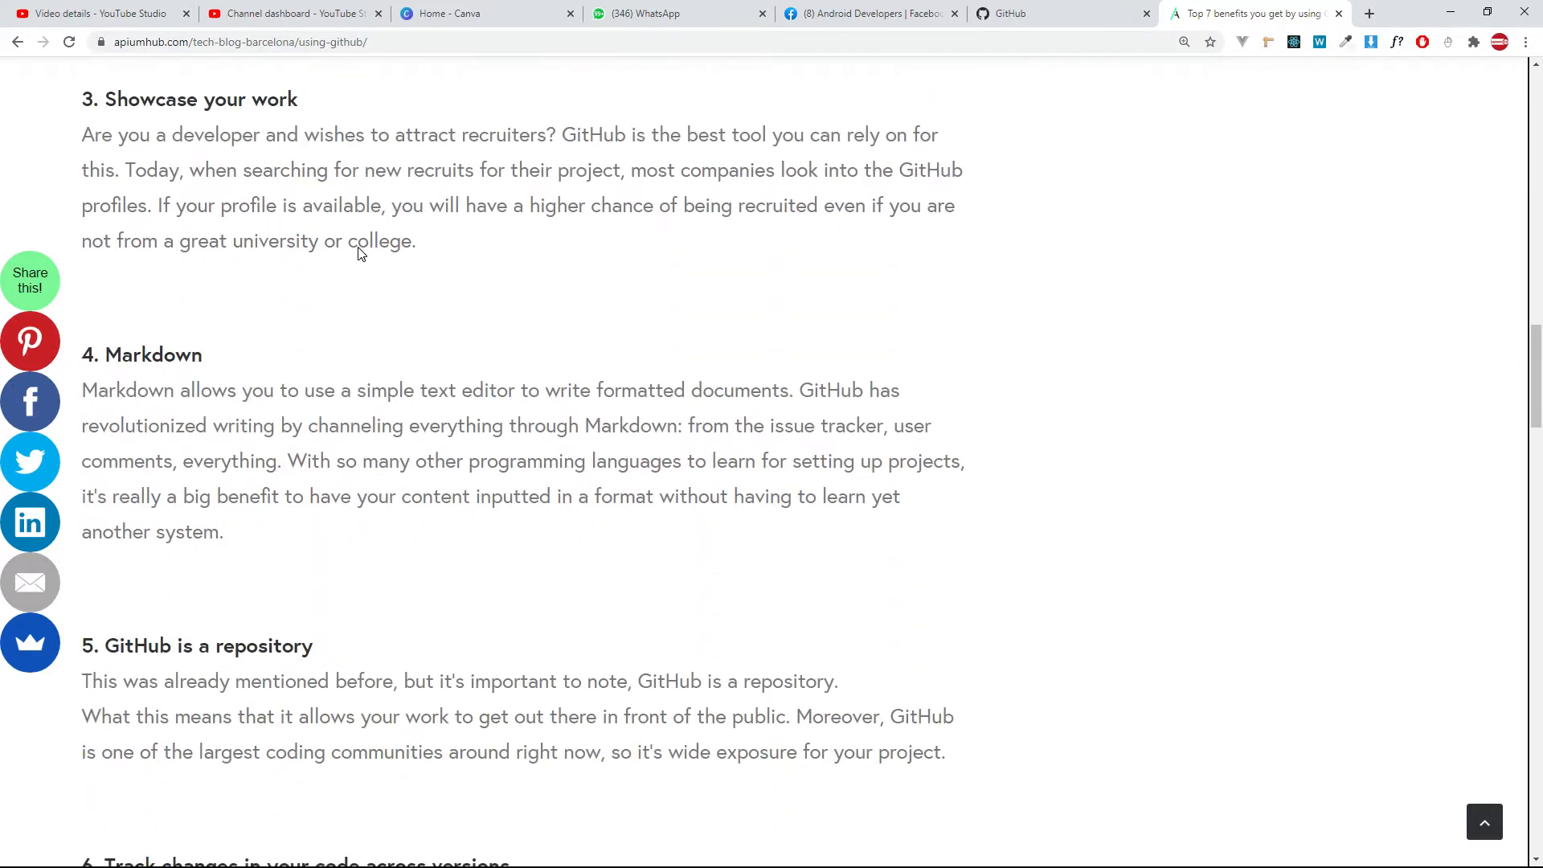
pyautogui.scroll(-8, 359, 246)
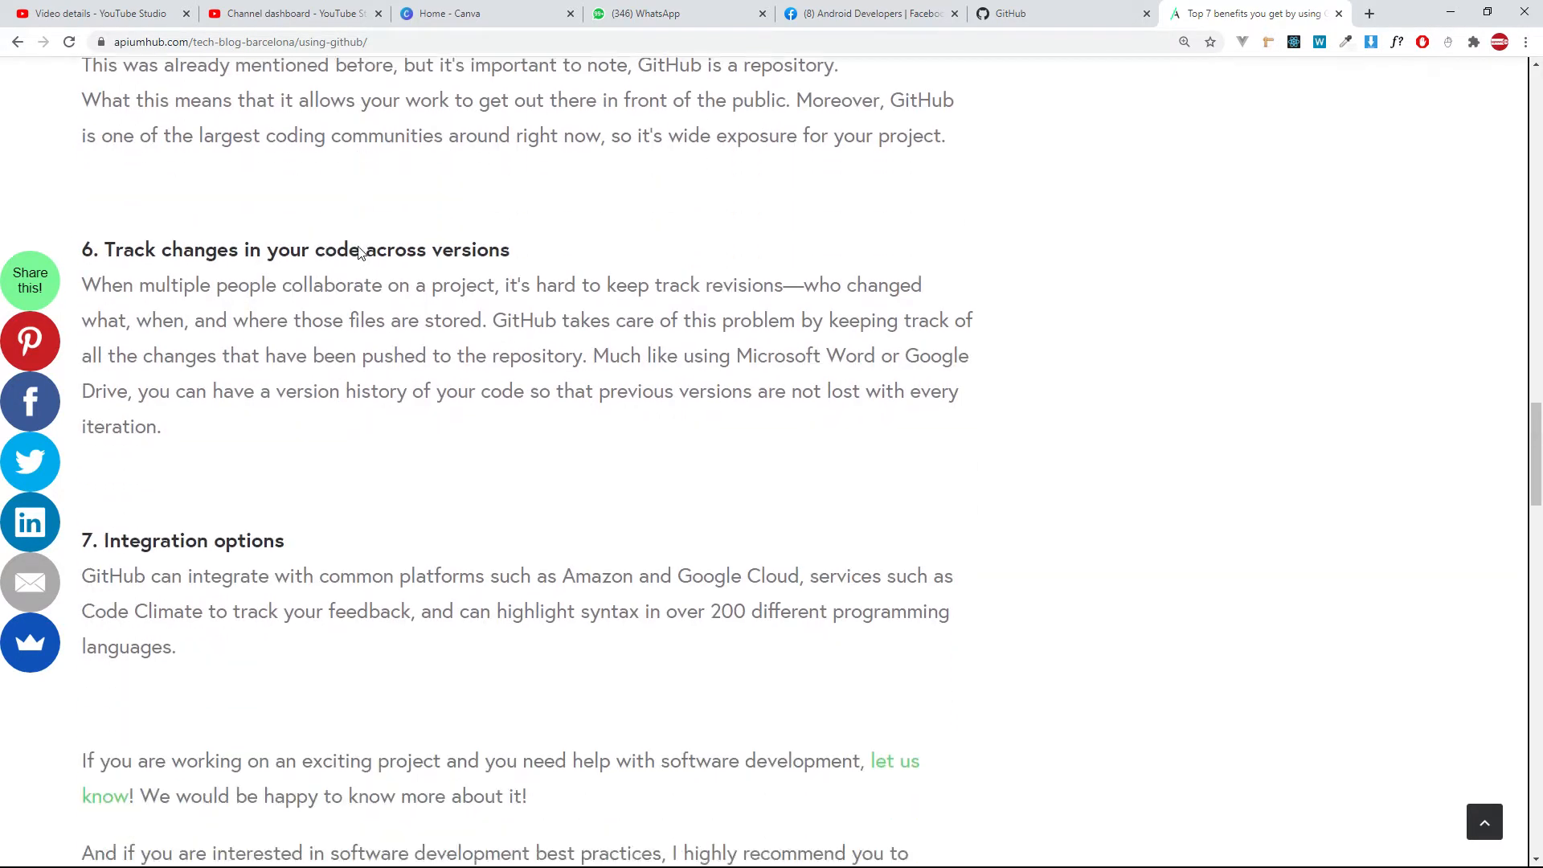
pyautogui.scroll(-5, 359, 250)
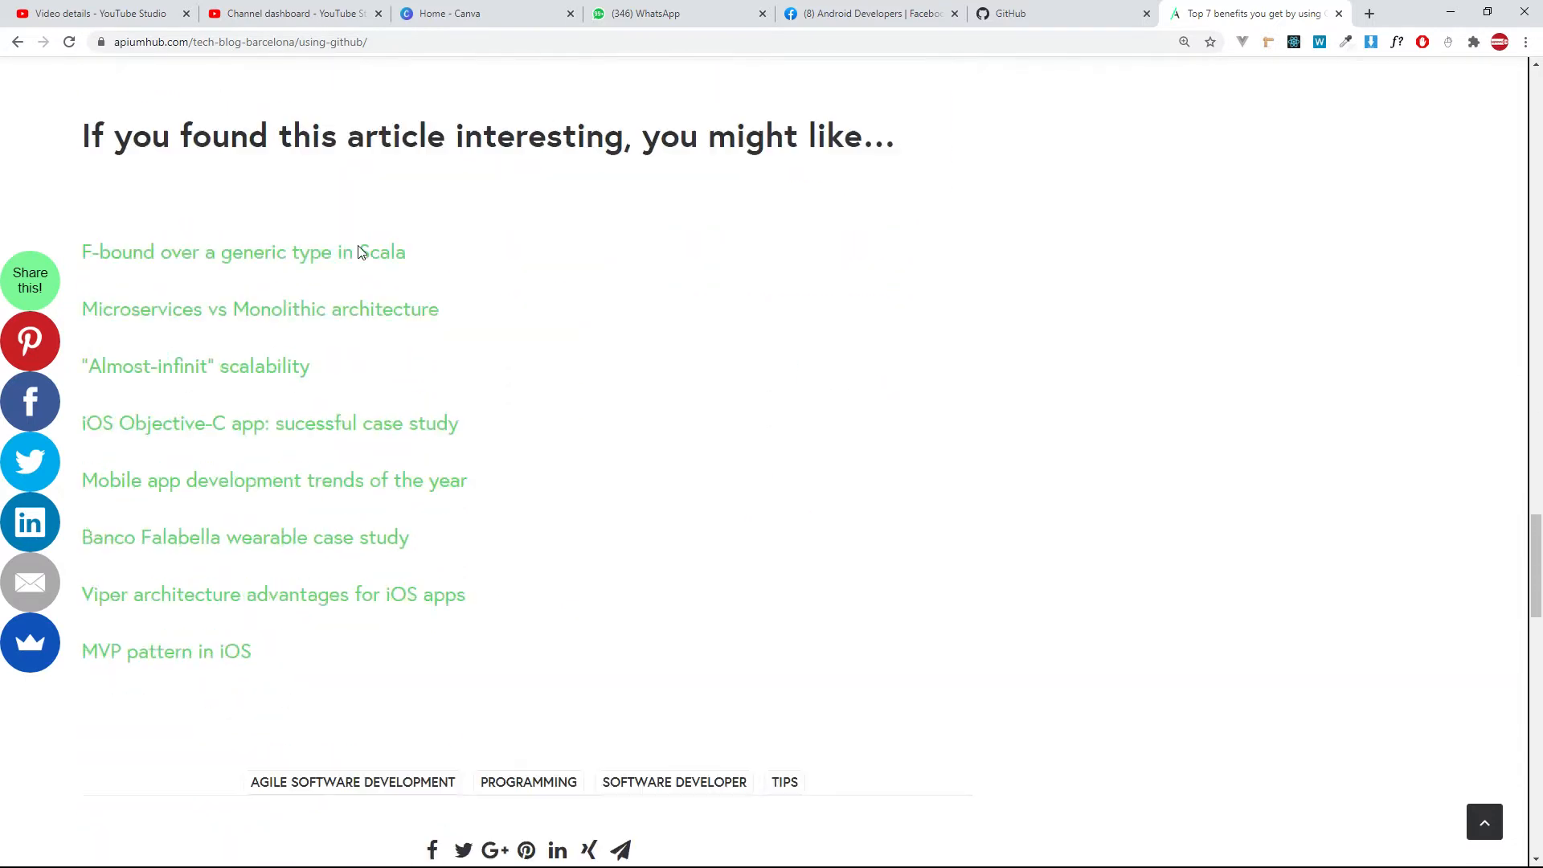
pyautogui.click(17, 42)
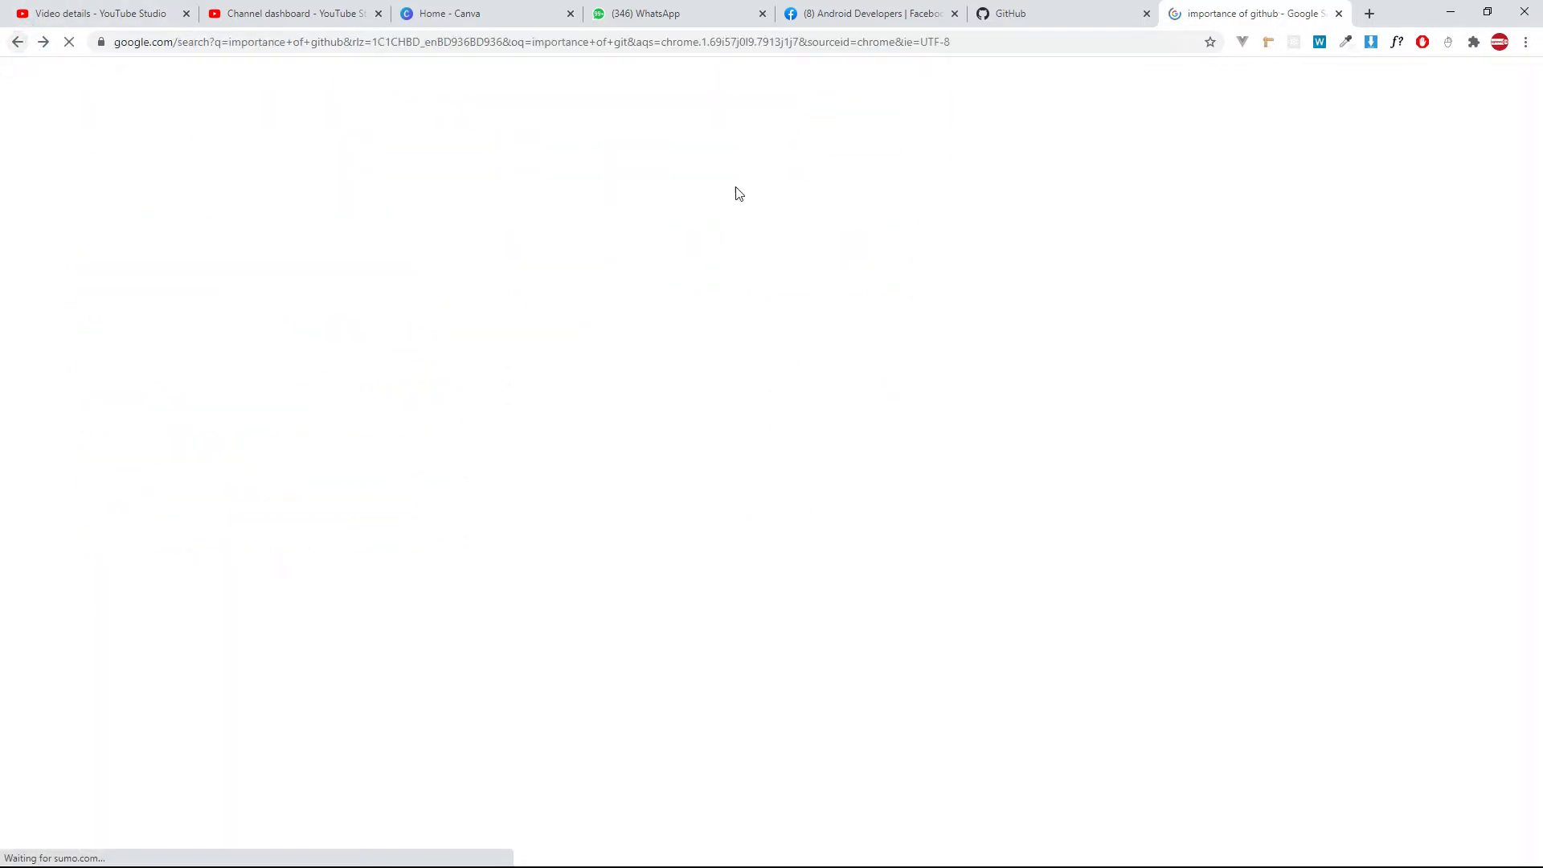
pyautogui.scroll(1, 836, 173)
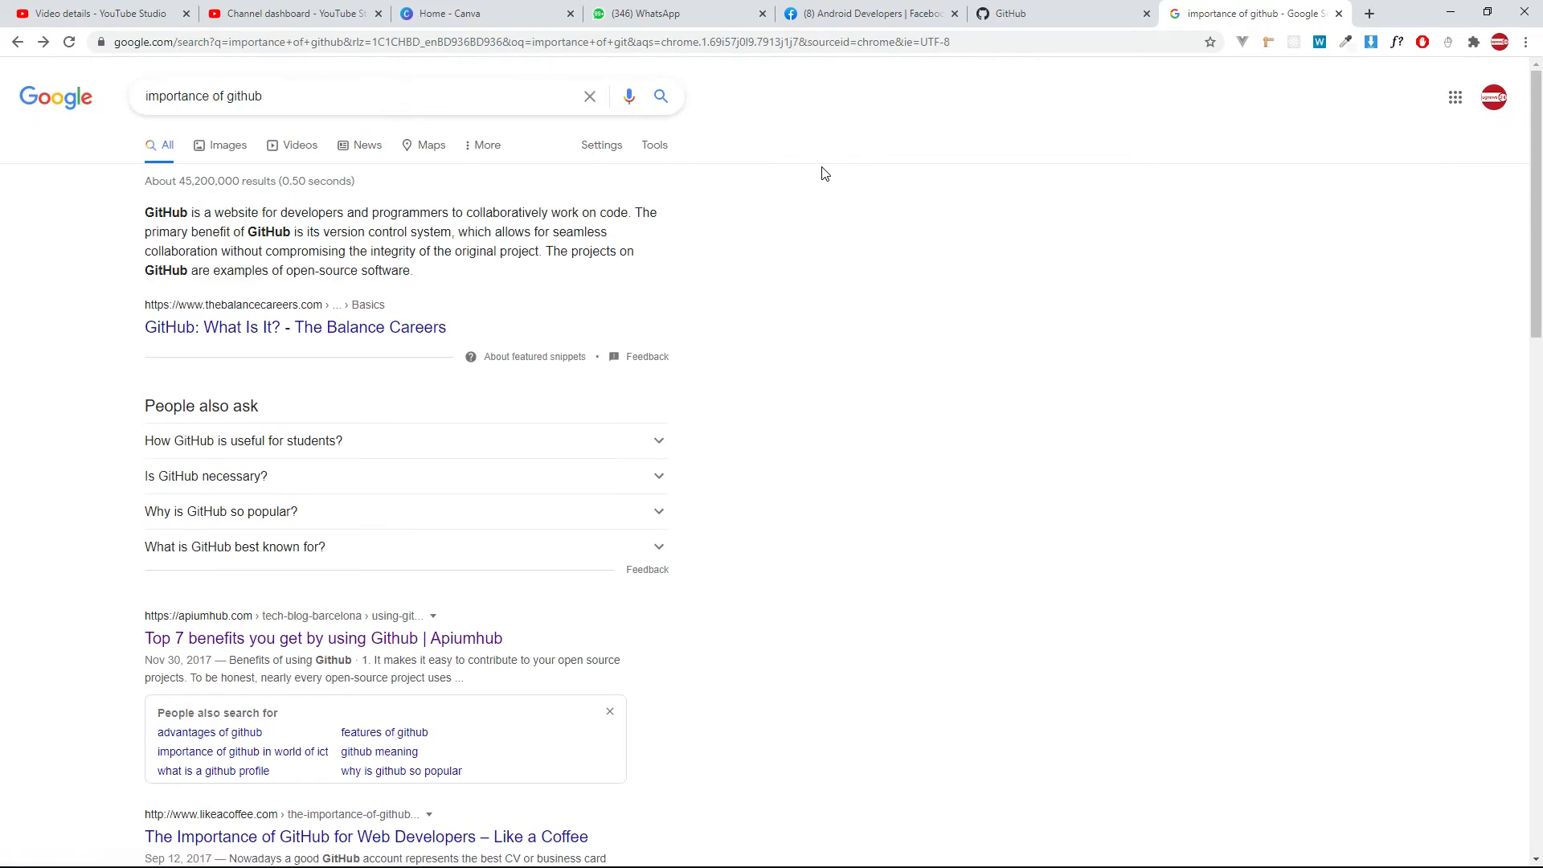
# Switch back to Android Studio and select the rootProject.name value in settings.gradle, with the find bar closed.
pyautogui.hotkey('alt', 'Tab')
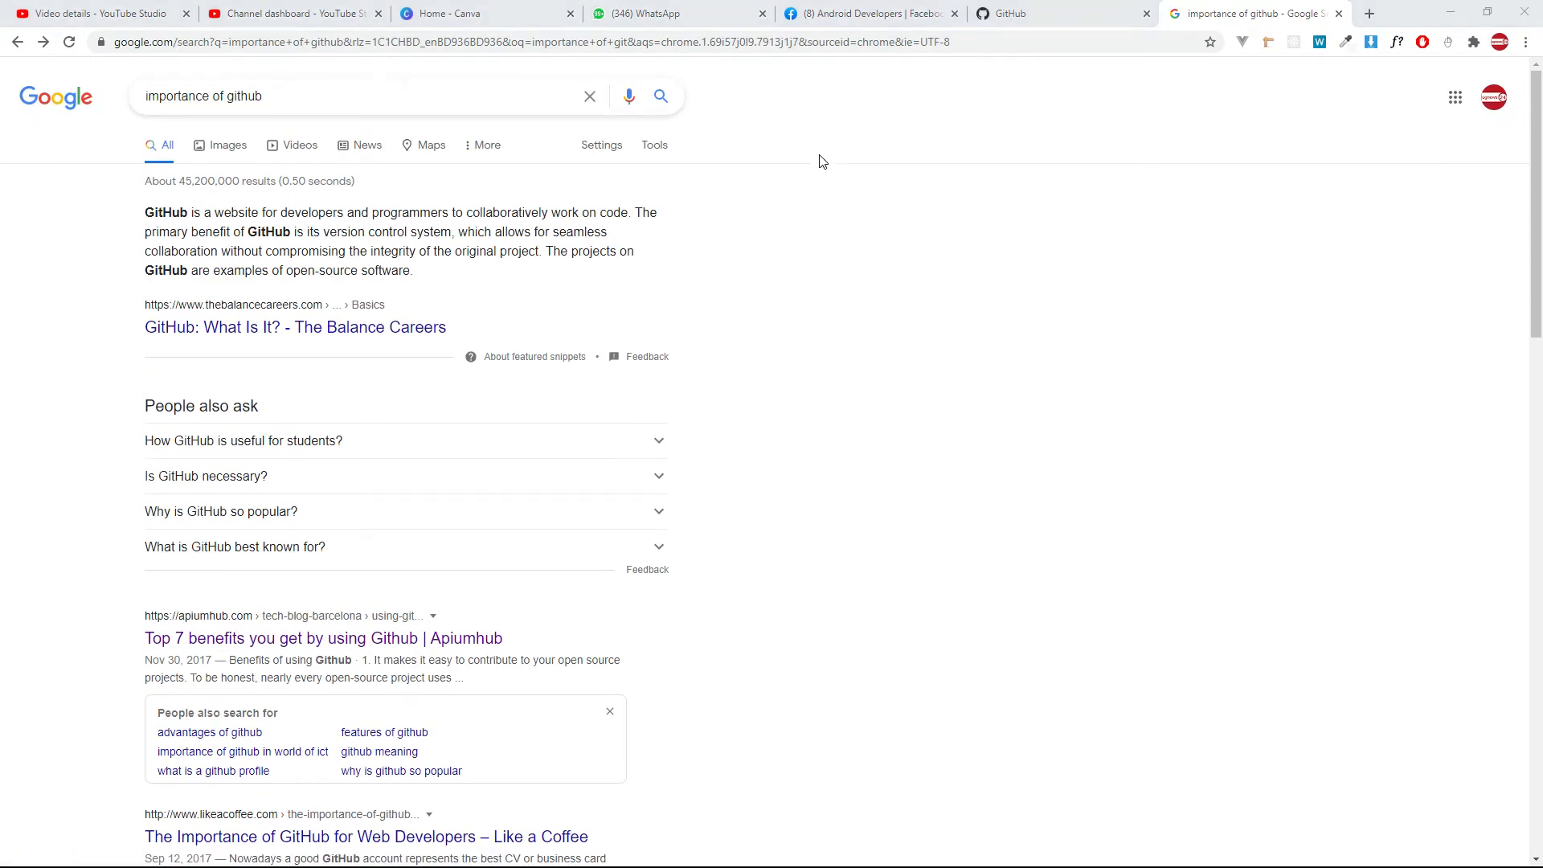
pyautogui.press('Escape')
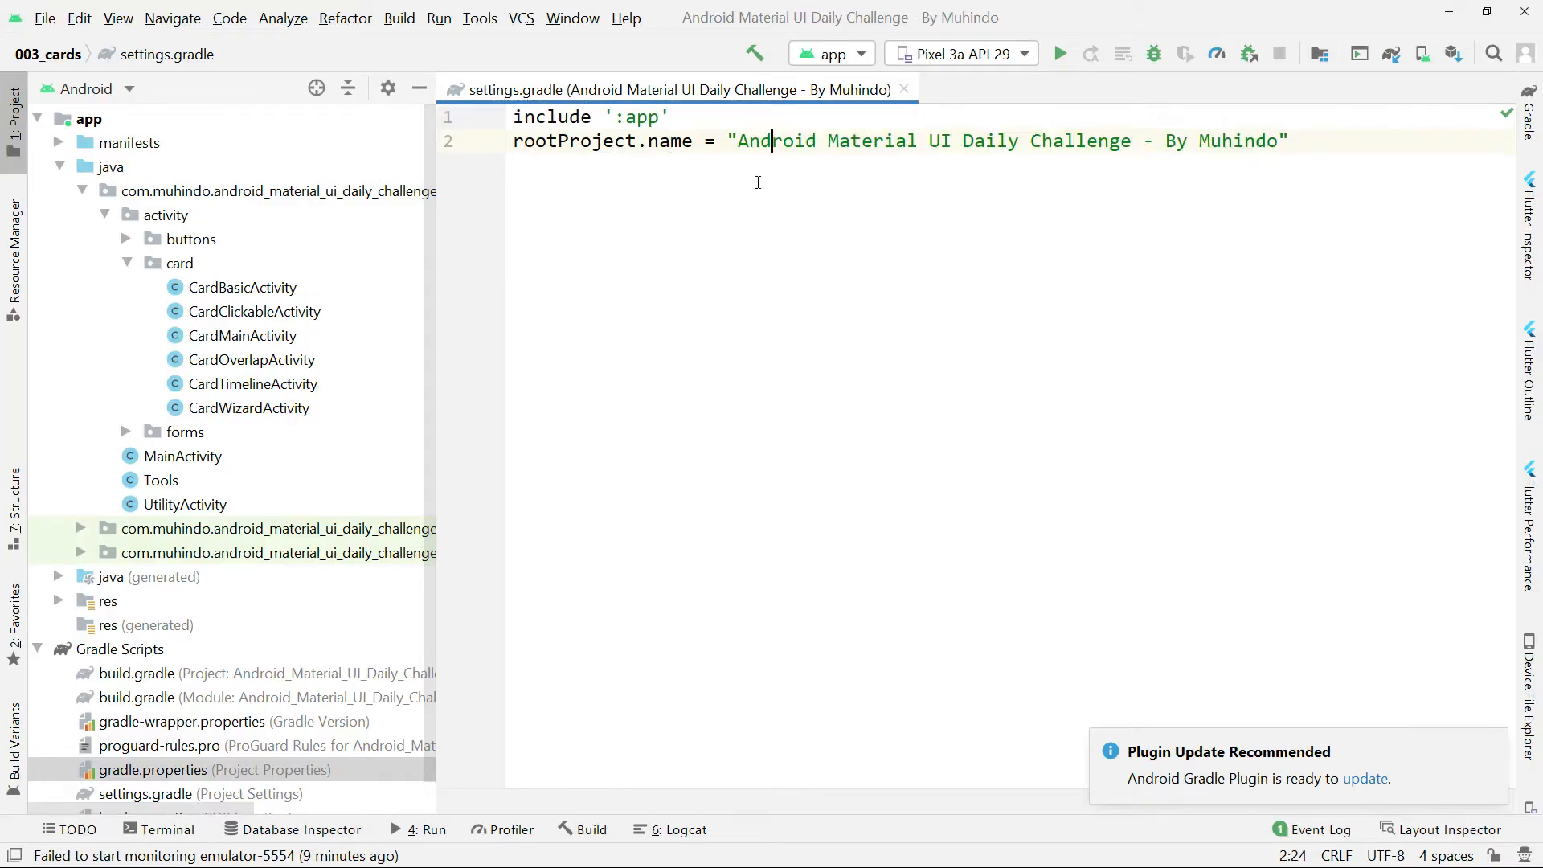
pyautogui.click(739, 142)
pyautogui.moveTo(740, 142); pyautogui.dragTo(1281, 142)
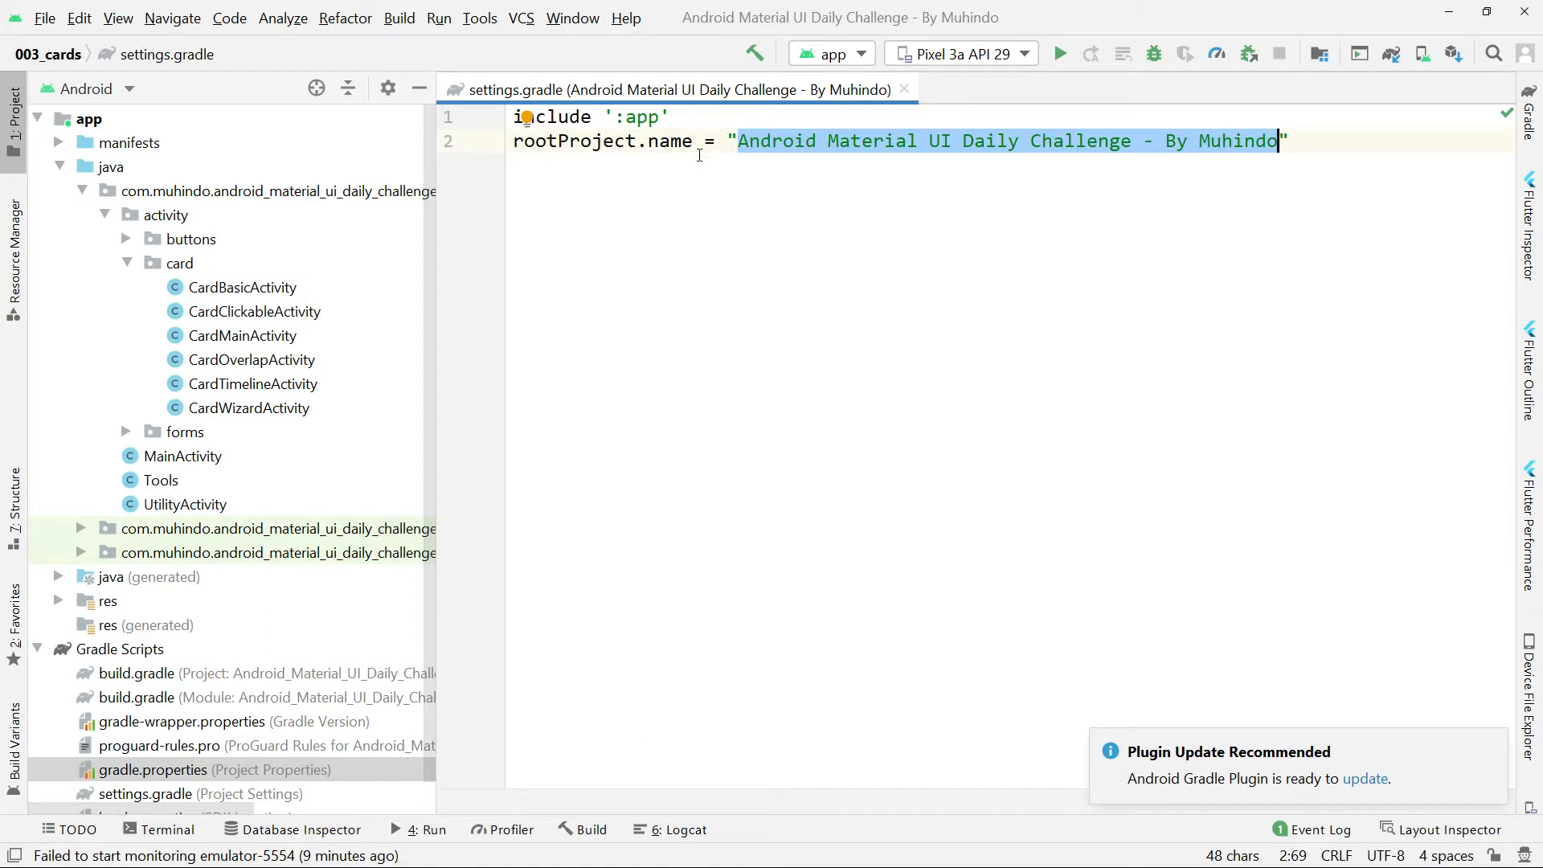
# Switch to Chrome and open github.com in the current tab.
pyautogui.hotkey('alt', 'Tab')
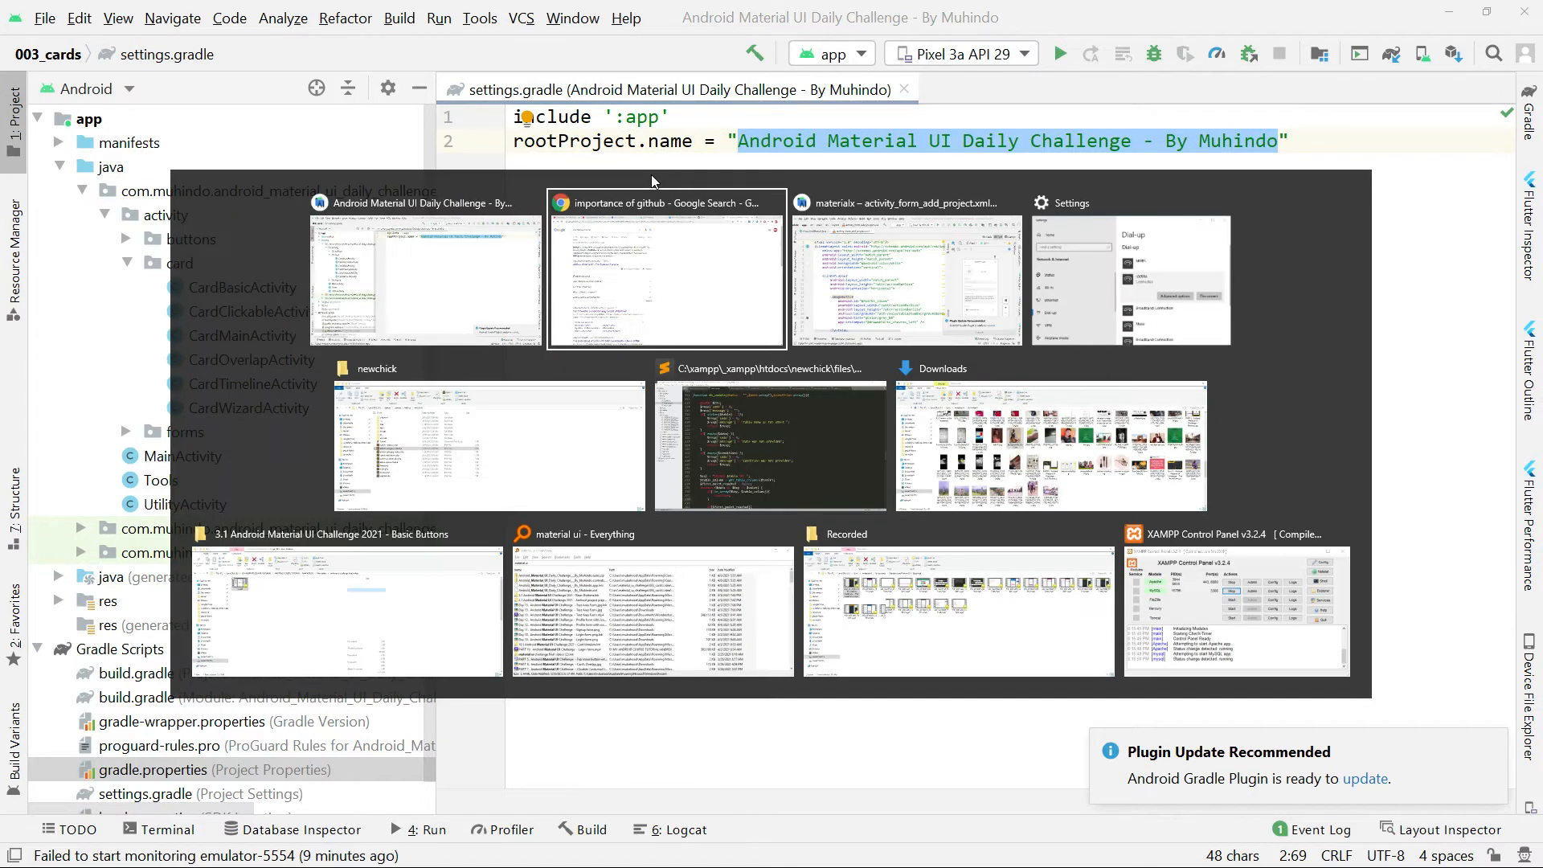
pyautogui.click(347, 42)
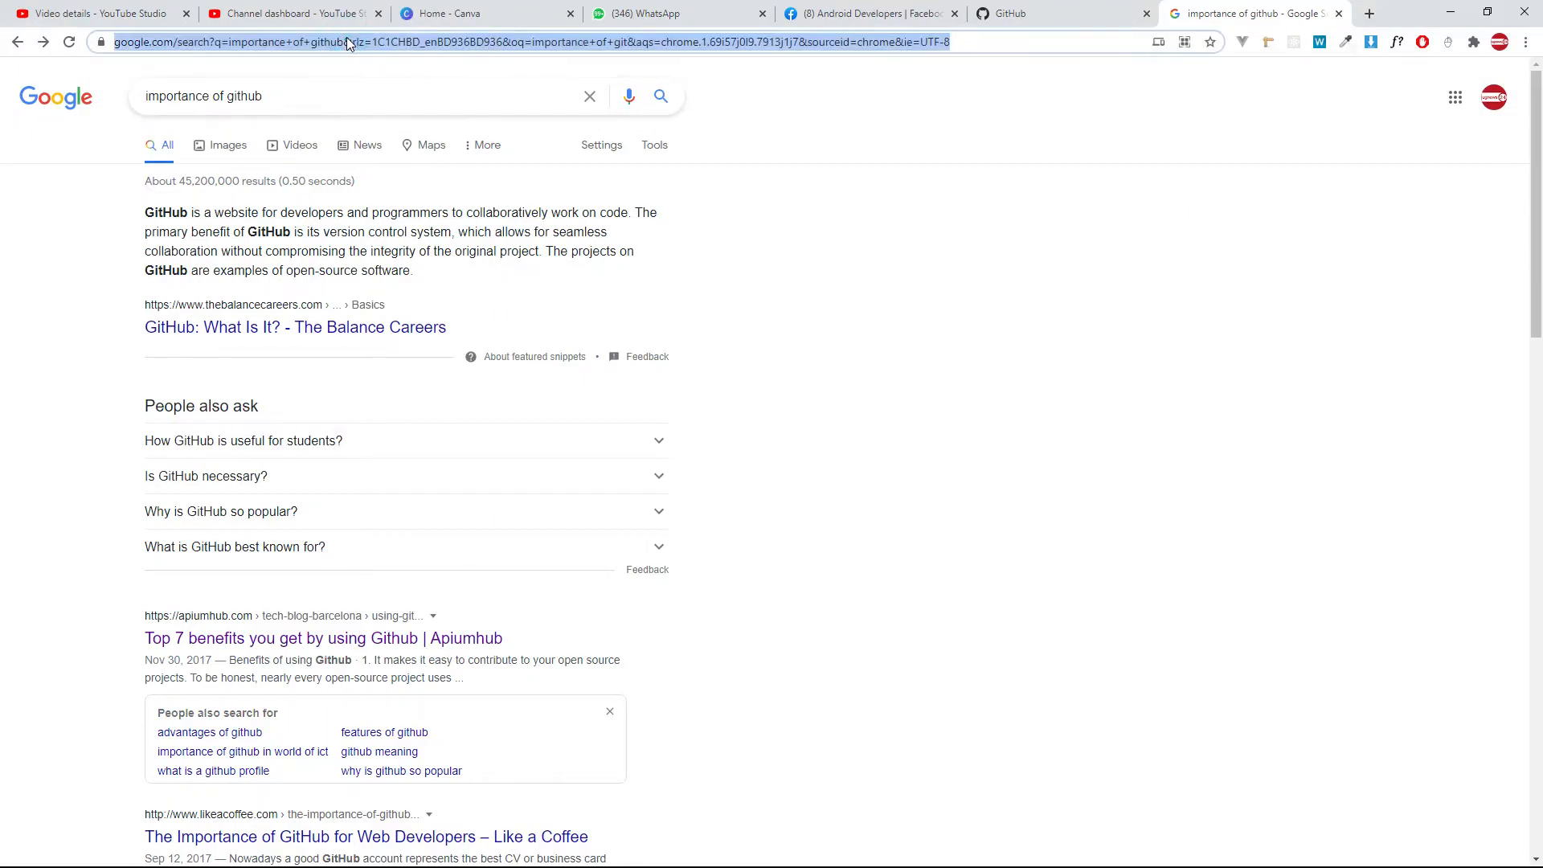
pyautogui.write('github.com')
pyautogui.press('Return')
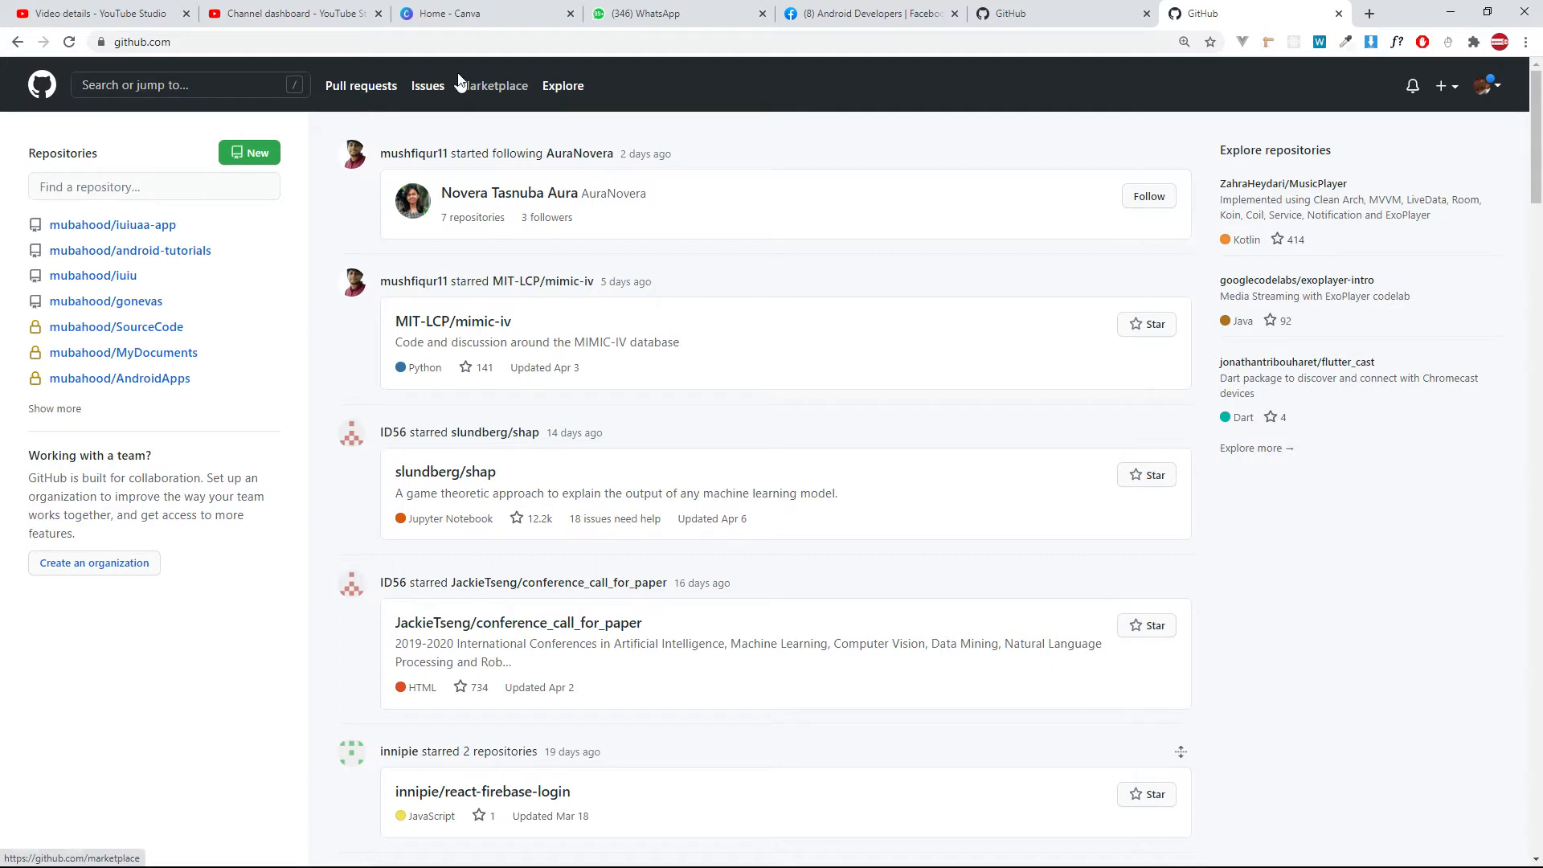
# Replace the current web address with the query "download git" and run the search.
pyautogui.click(237, 43)
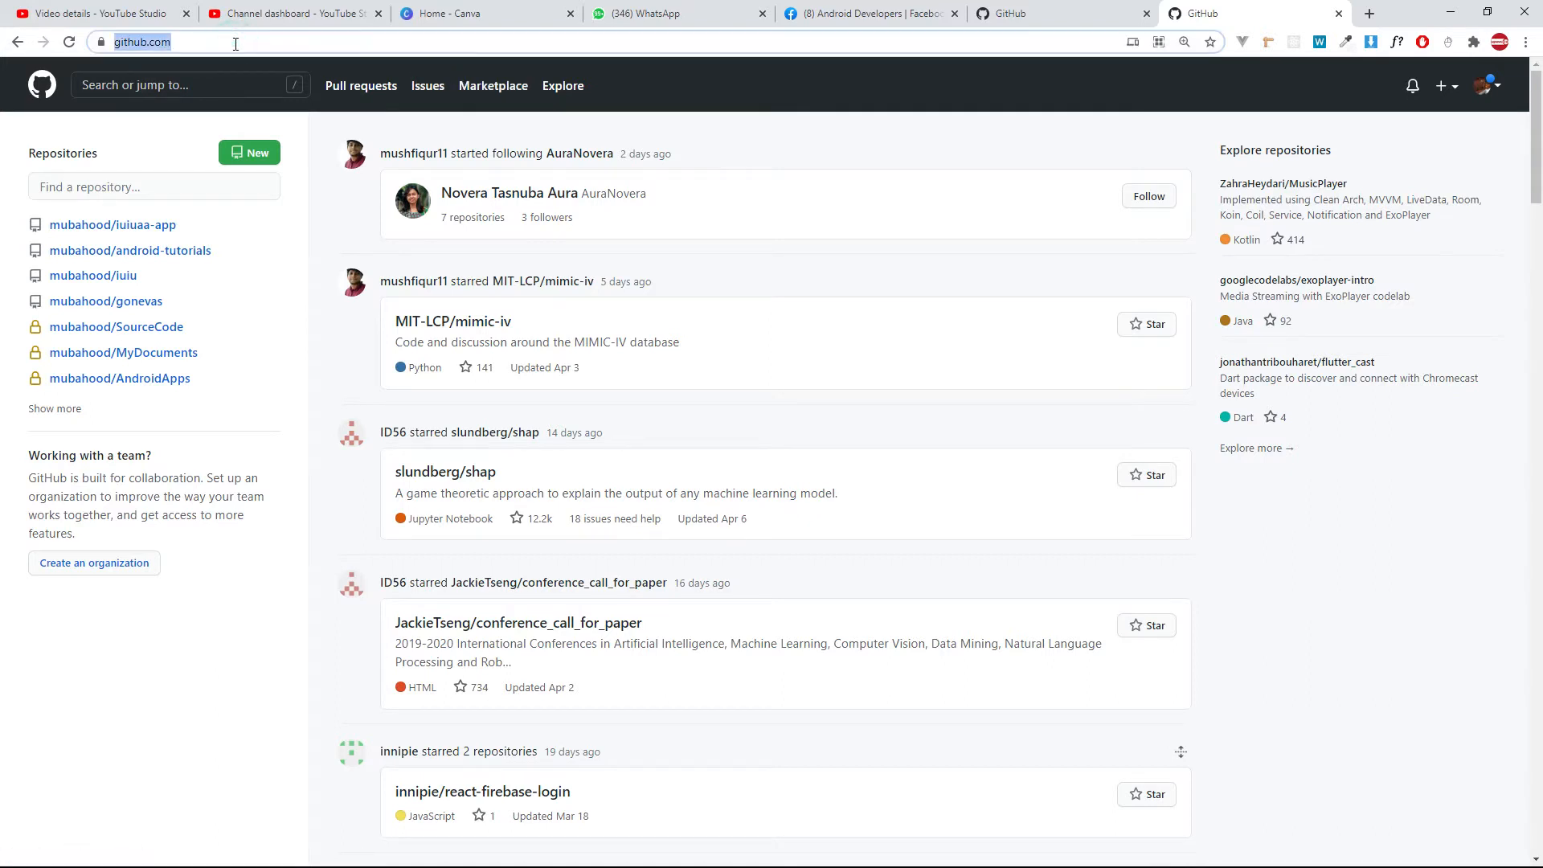
pyautogui.hotkey('shift', 'Right')
pyautogui.hotkey('shift', 'Right')
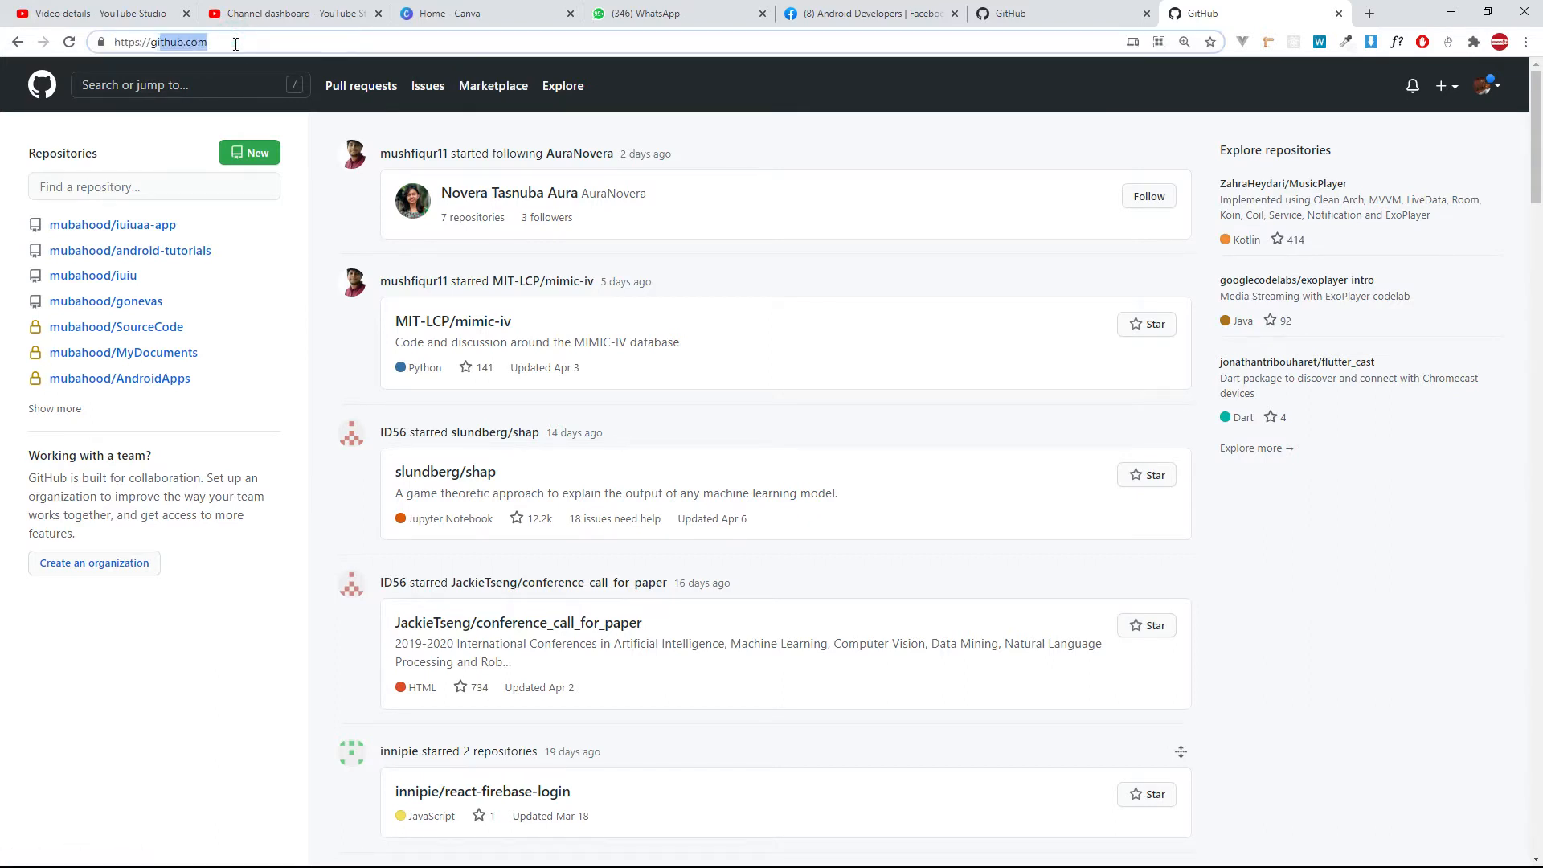
pyautogui.hotkey('shift', 'Right')
pyautogui.hotkey('shift', 'Right')
pyautogui.press('BackSpace')
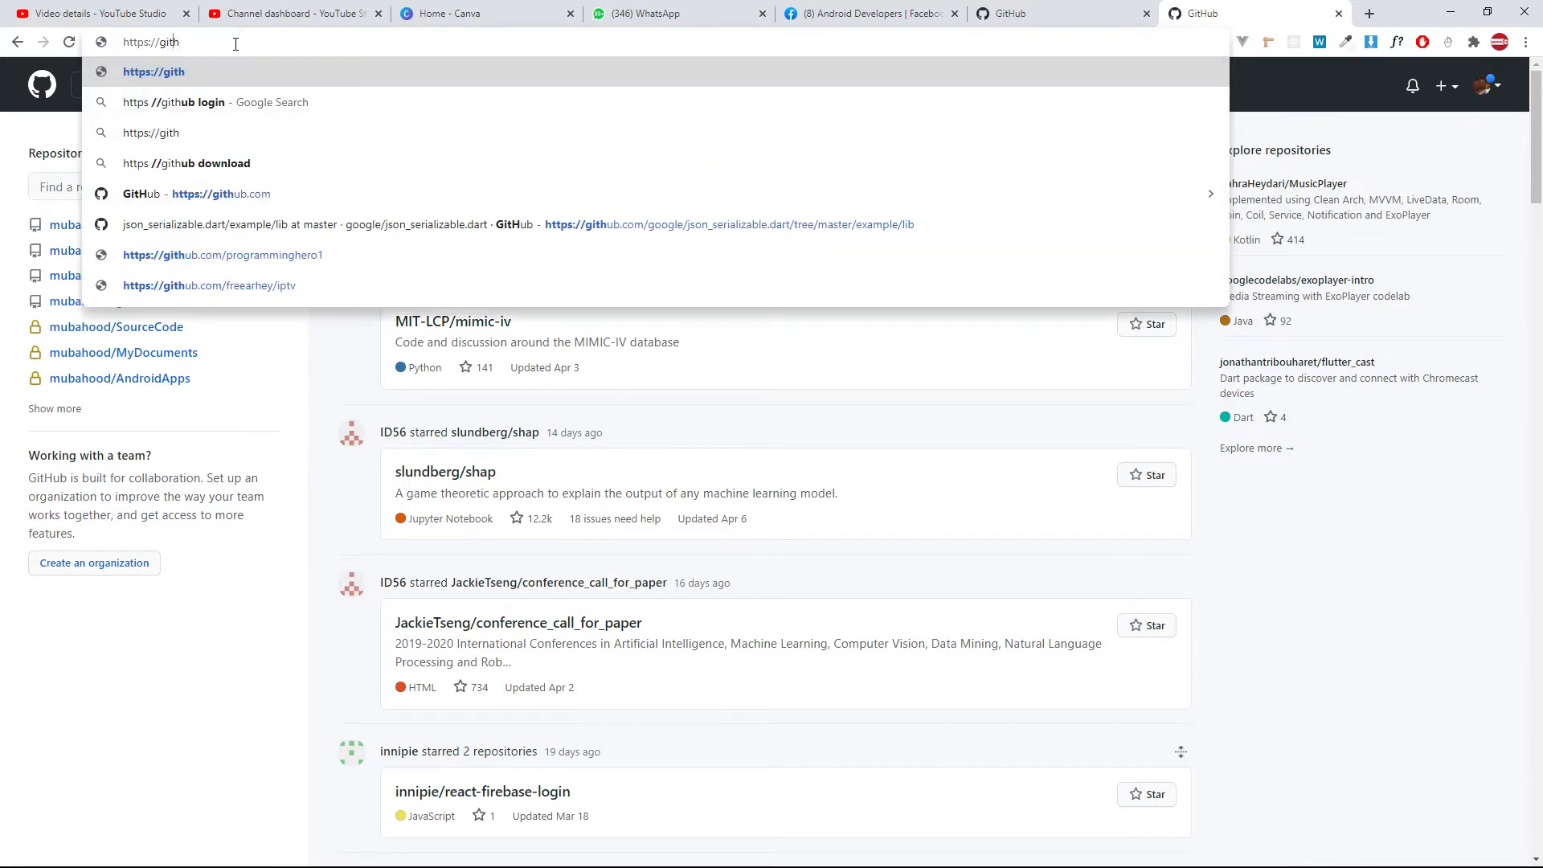
pyautogui.press('Left')
pyautogui.press('Left')
pyautogui.hotkey('shift', 'Home')
pyautogui.press('BackSpace')
pyautogui.write('D')
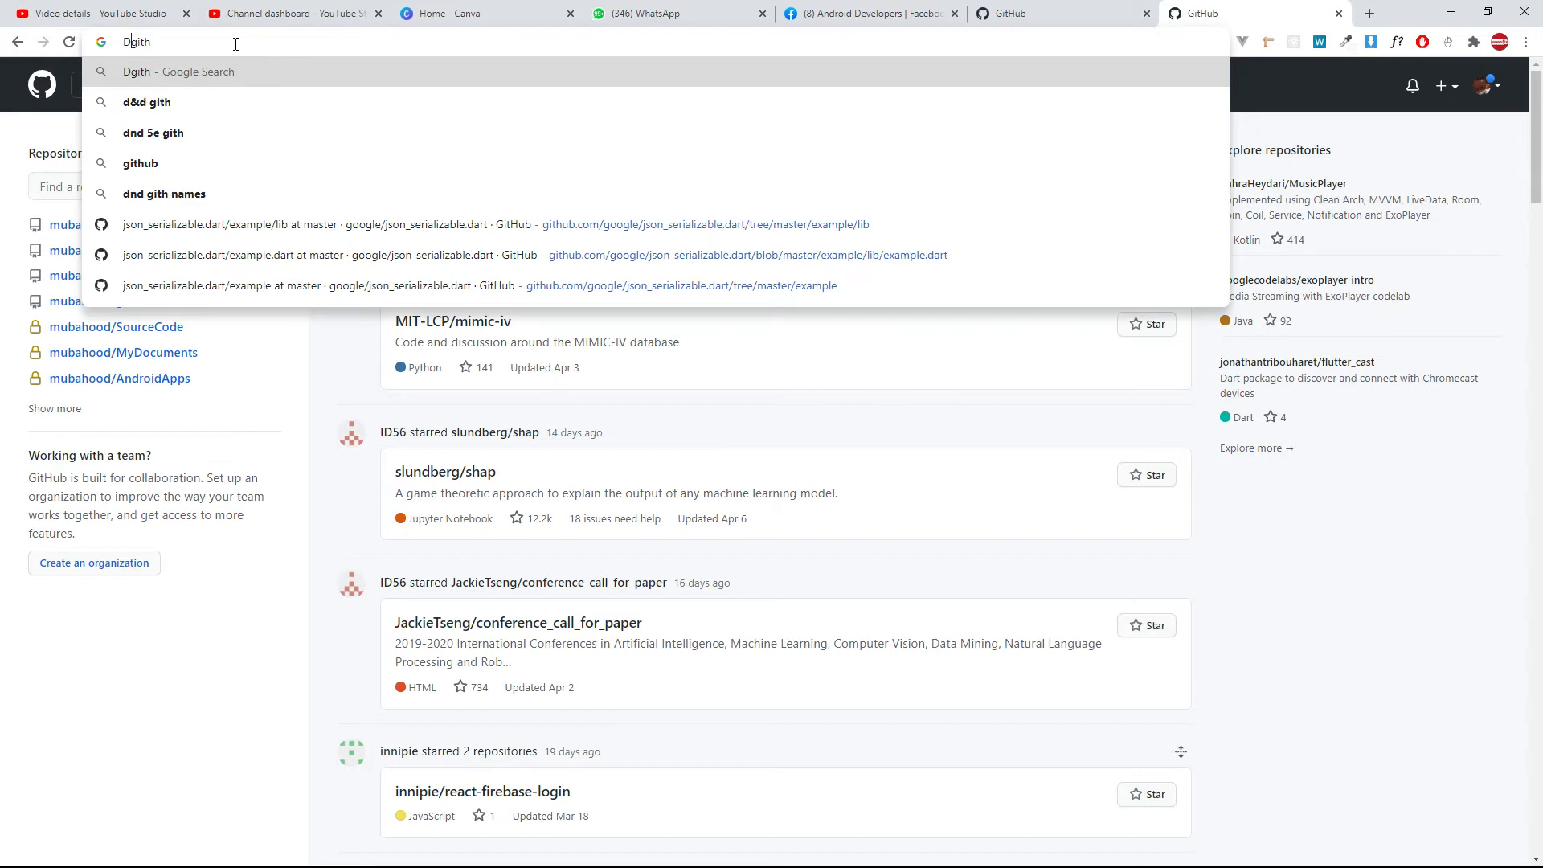
pyautogui.write('ownload')
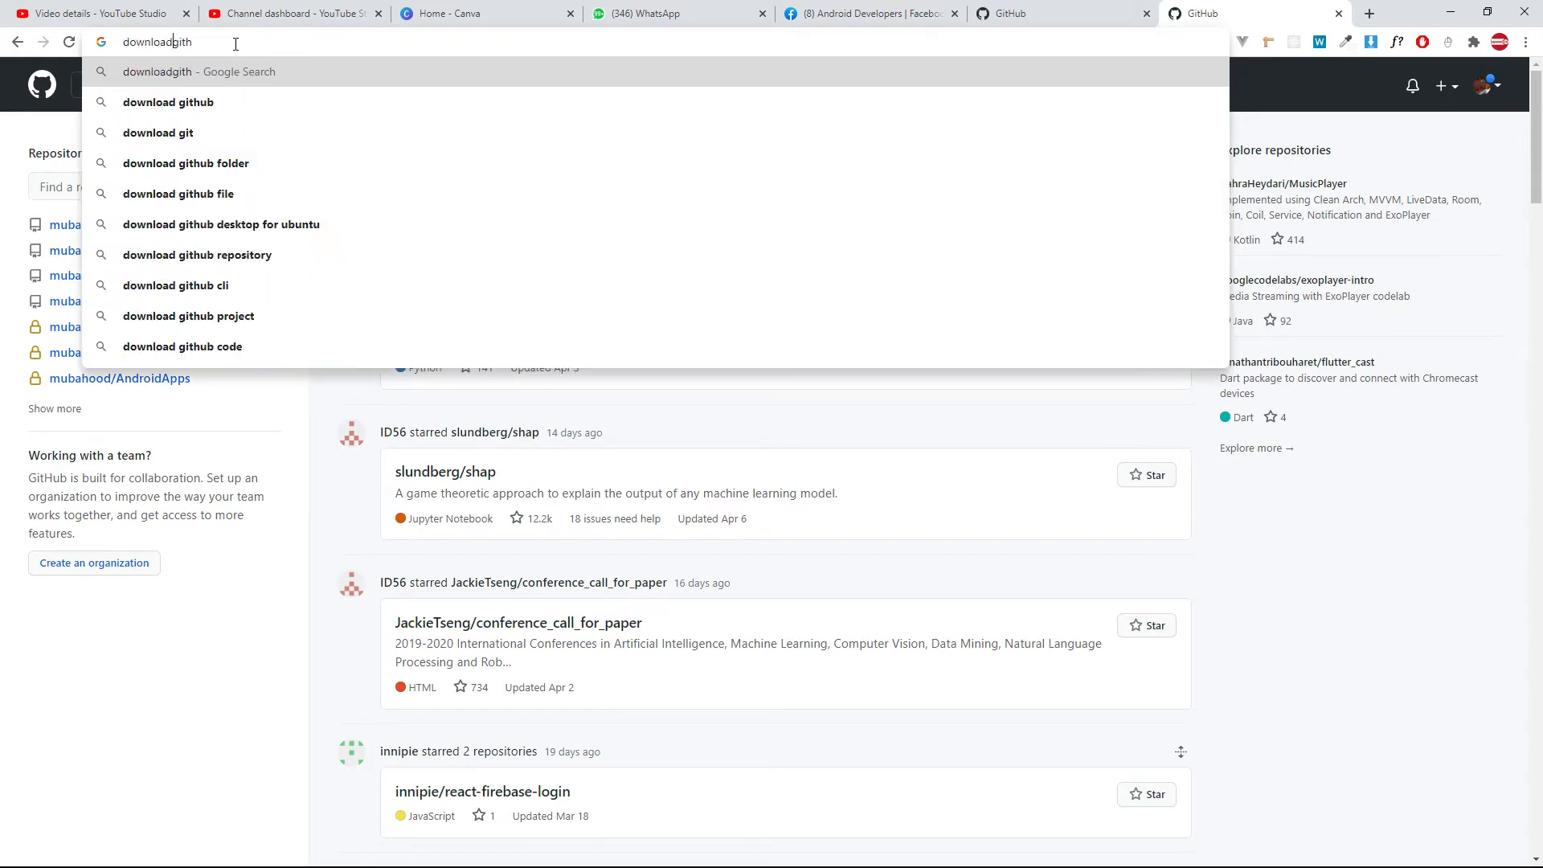
pyautogui.press('BackSpace')
pyautogui.press('Return')
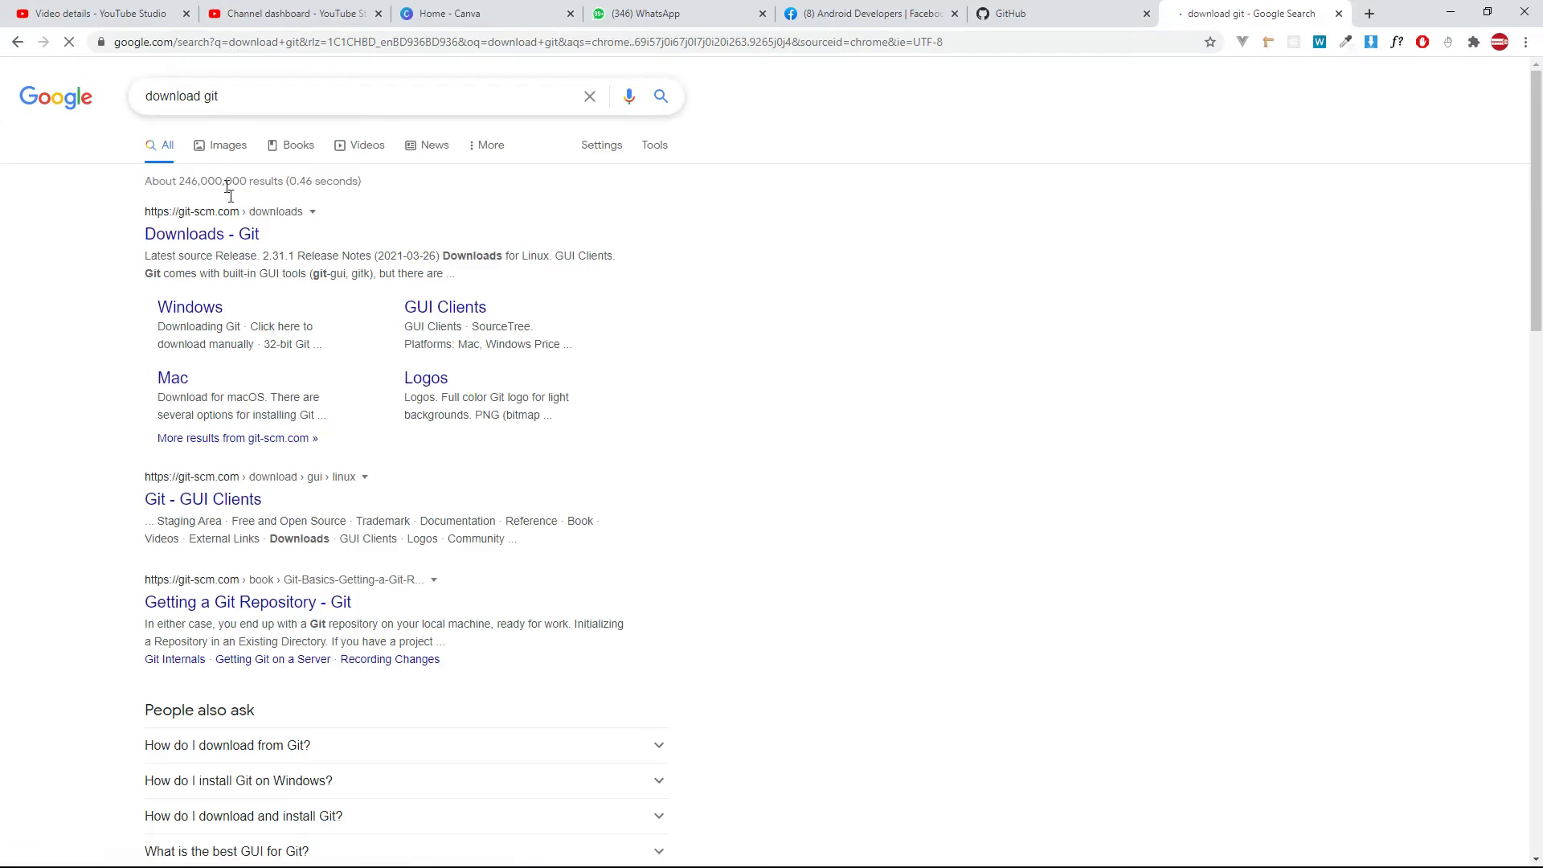
# Open the official Git downloads page on git-scm.com from the search results.
pyautogui.click(211, 234)
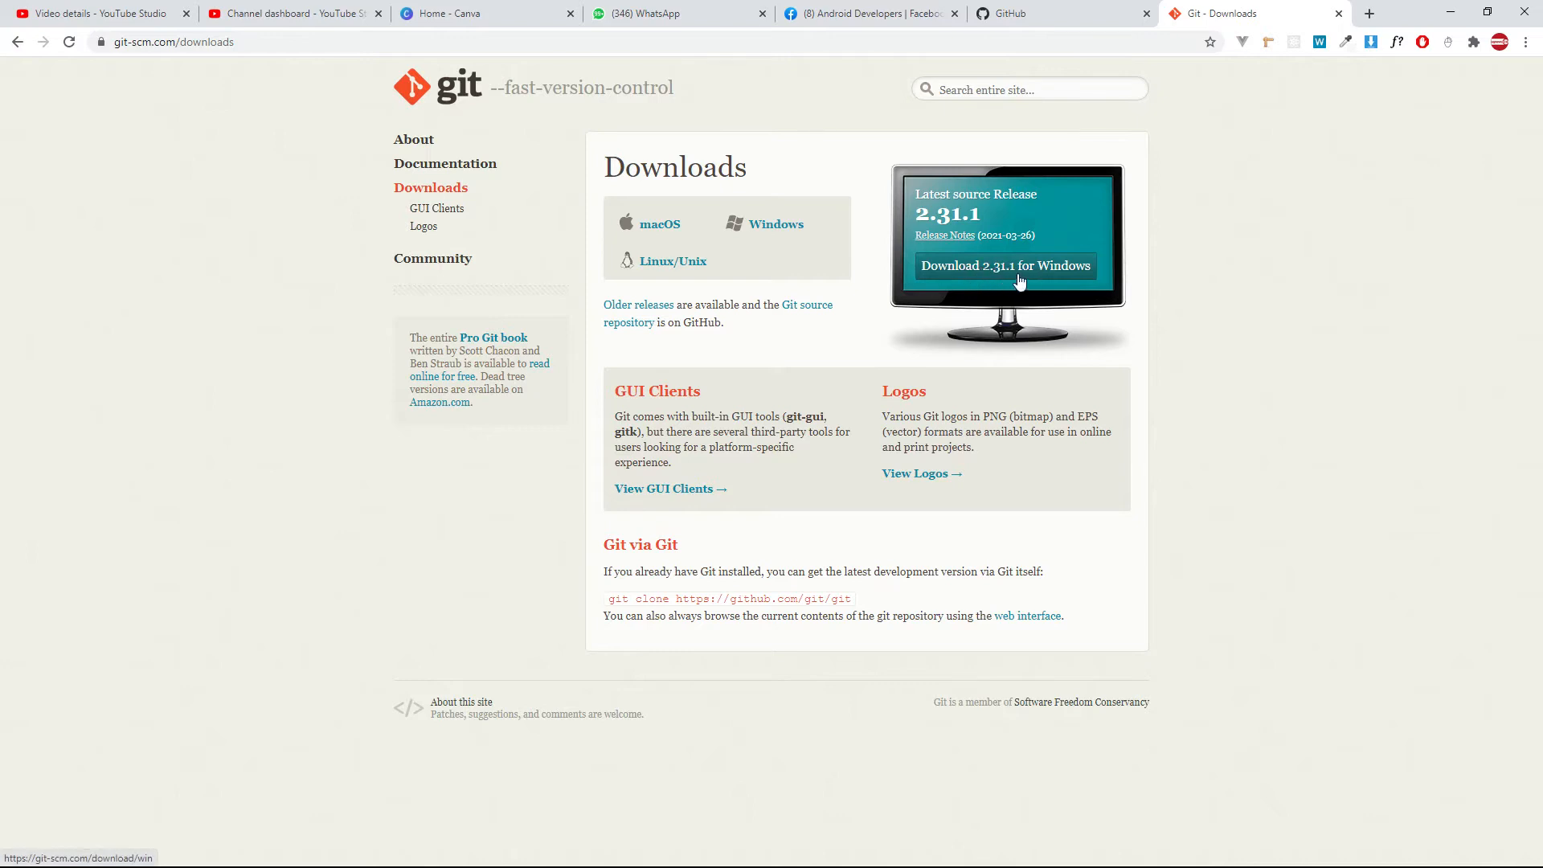
pyautogui.hotkey('ctrl', '+')
pyautogui.hotkey('ctrl', '+')
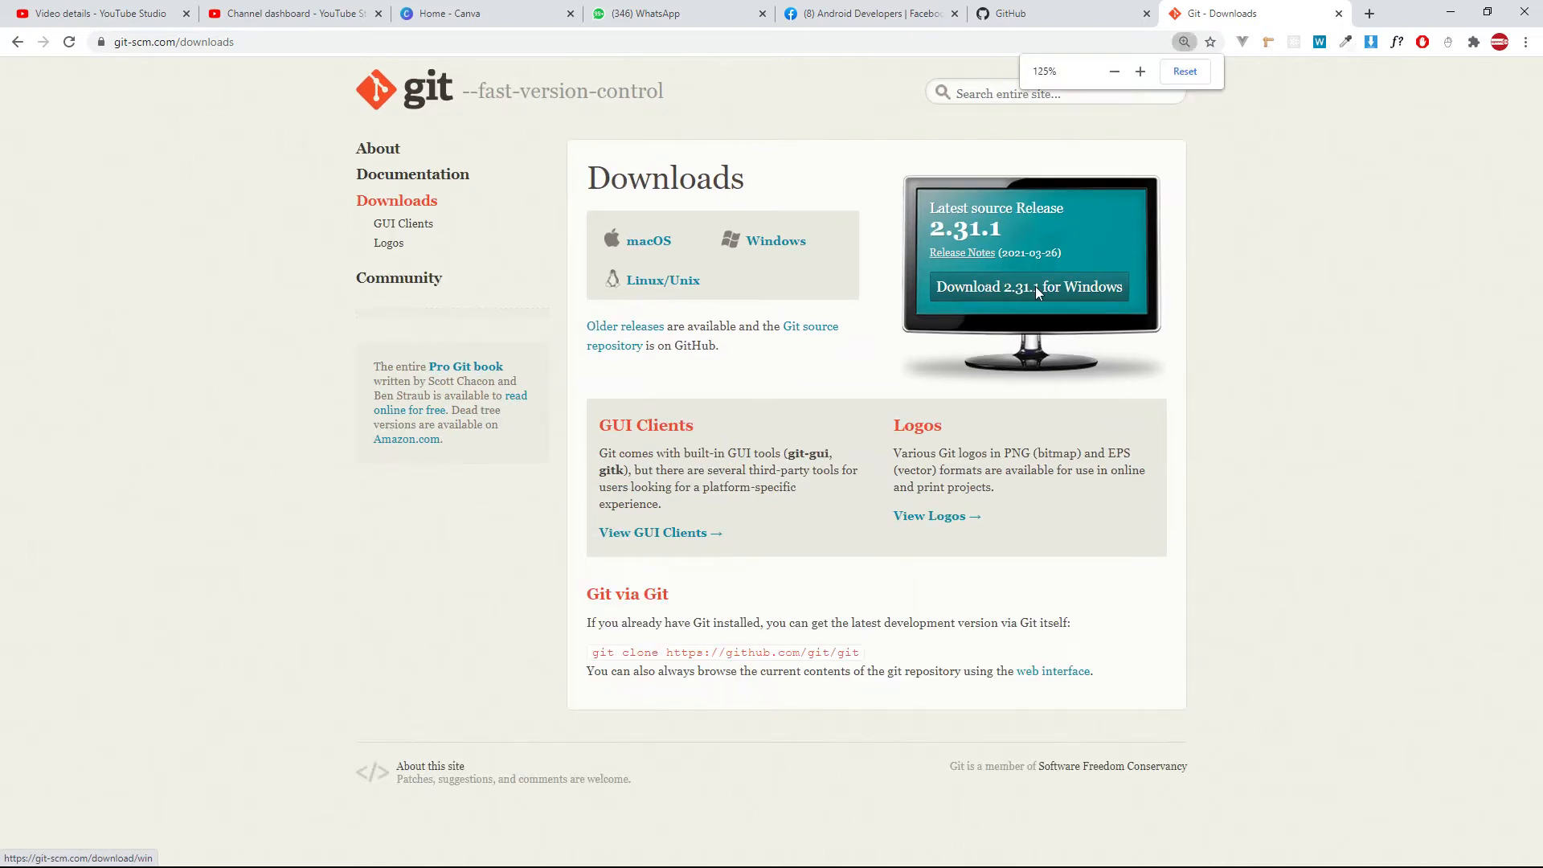
pyautogui.hotkey('ctrl', '+')
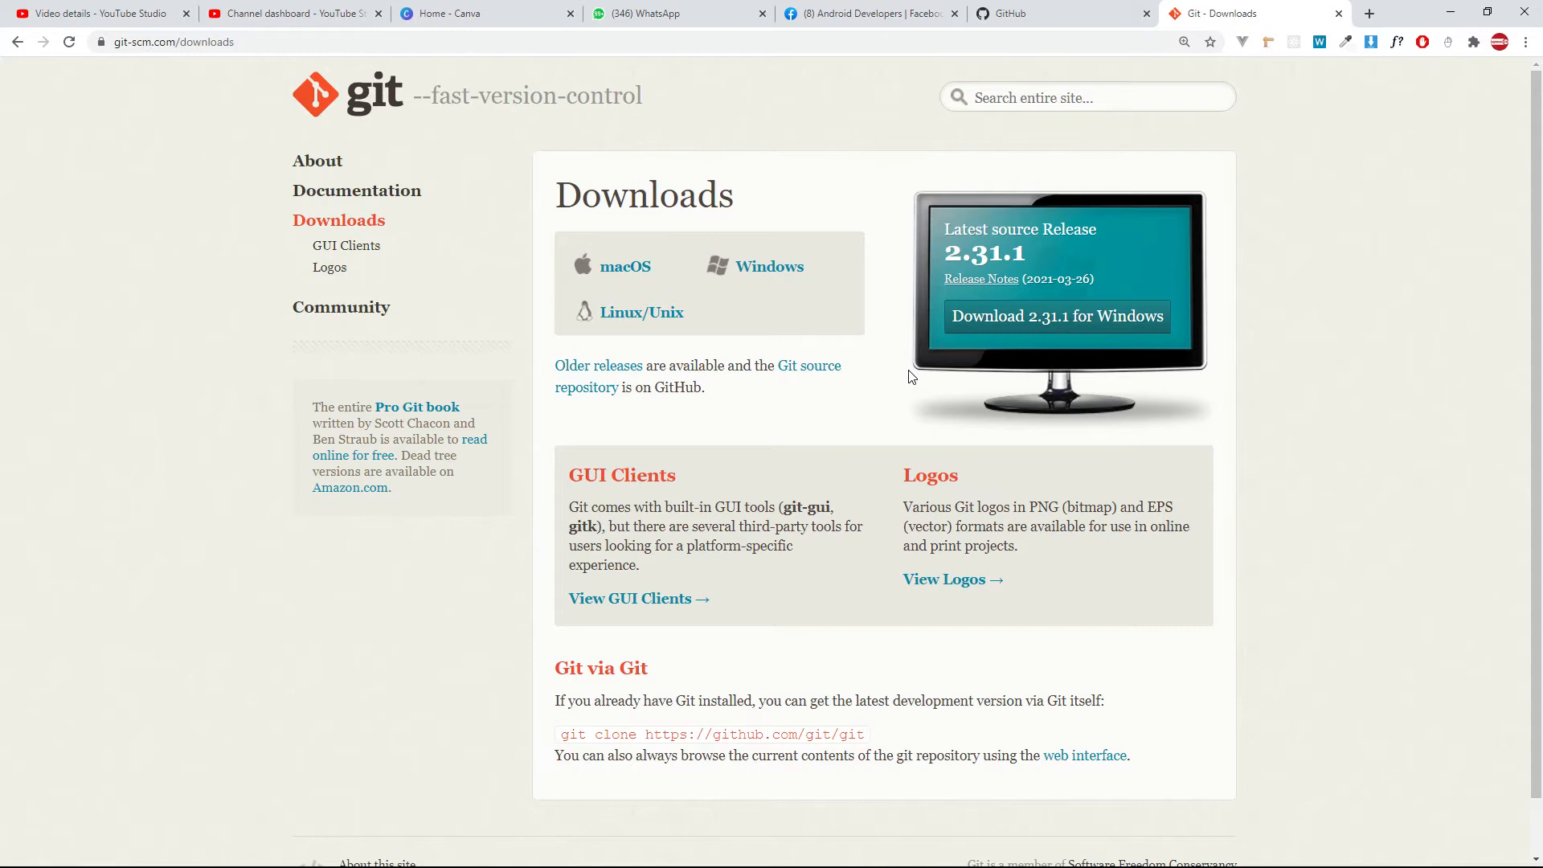
# Start the download of Git 2.31.1 for Windows, cancel it and dismiss the download bar.
pyautogui.click(1120, 328)
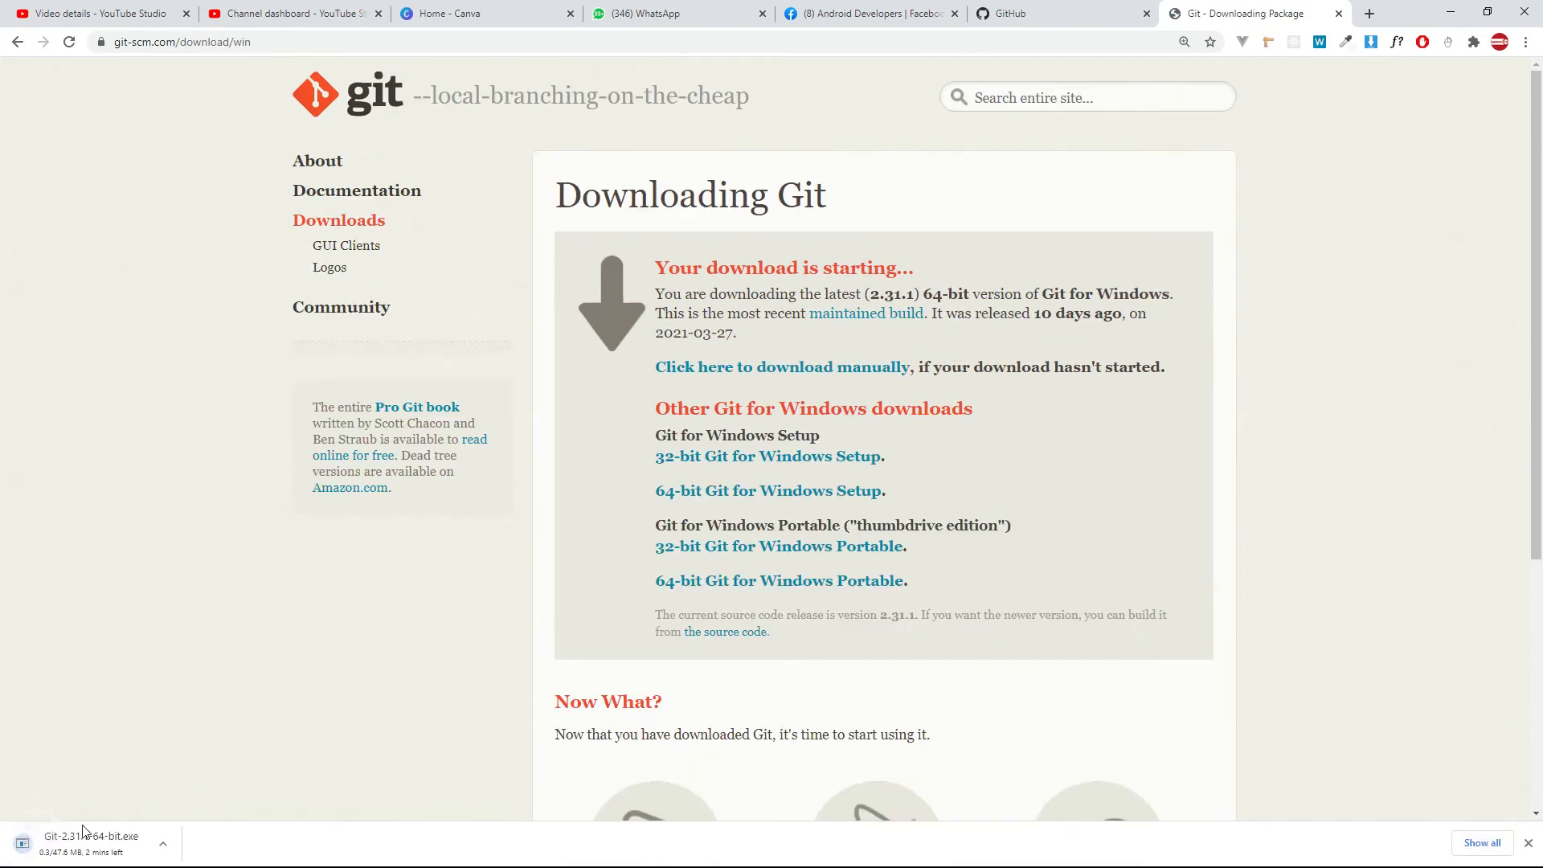
pyautogui.rightClick(130, 848)
pyautogui.click(177, 833)
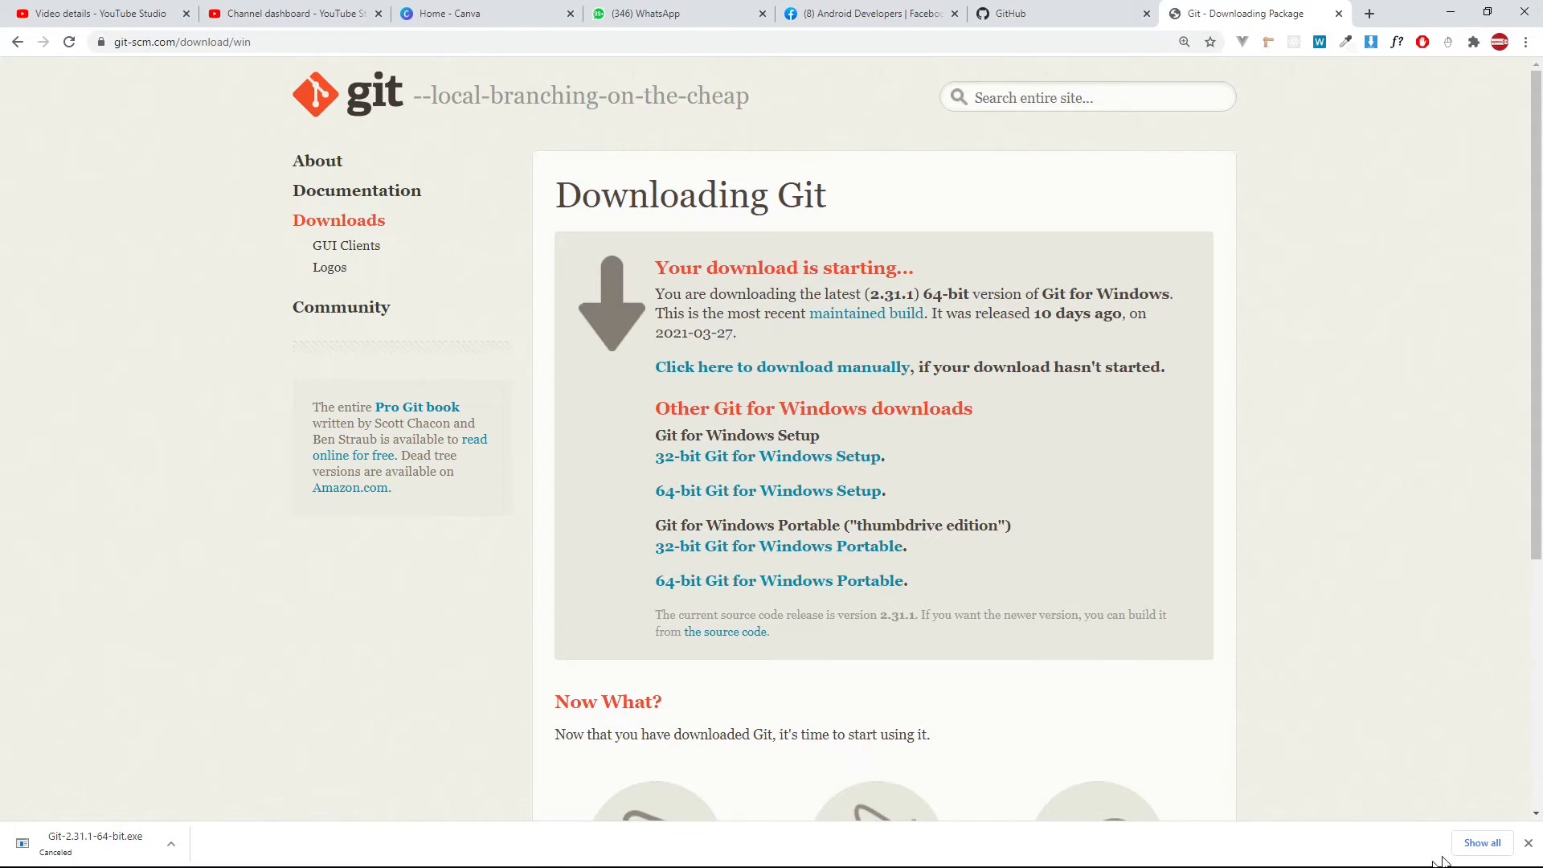
pyautogui.click(1528, 842)
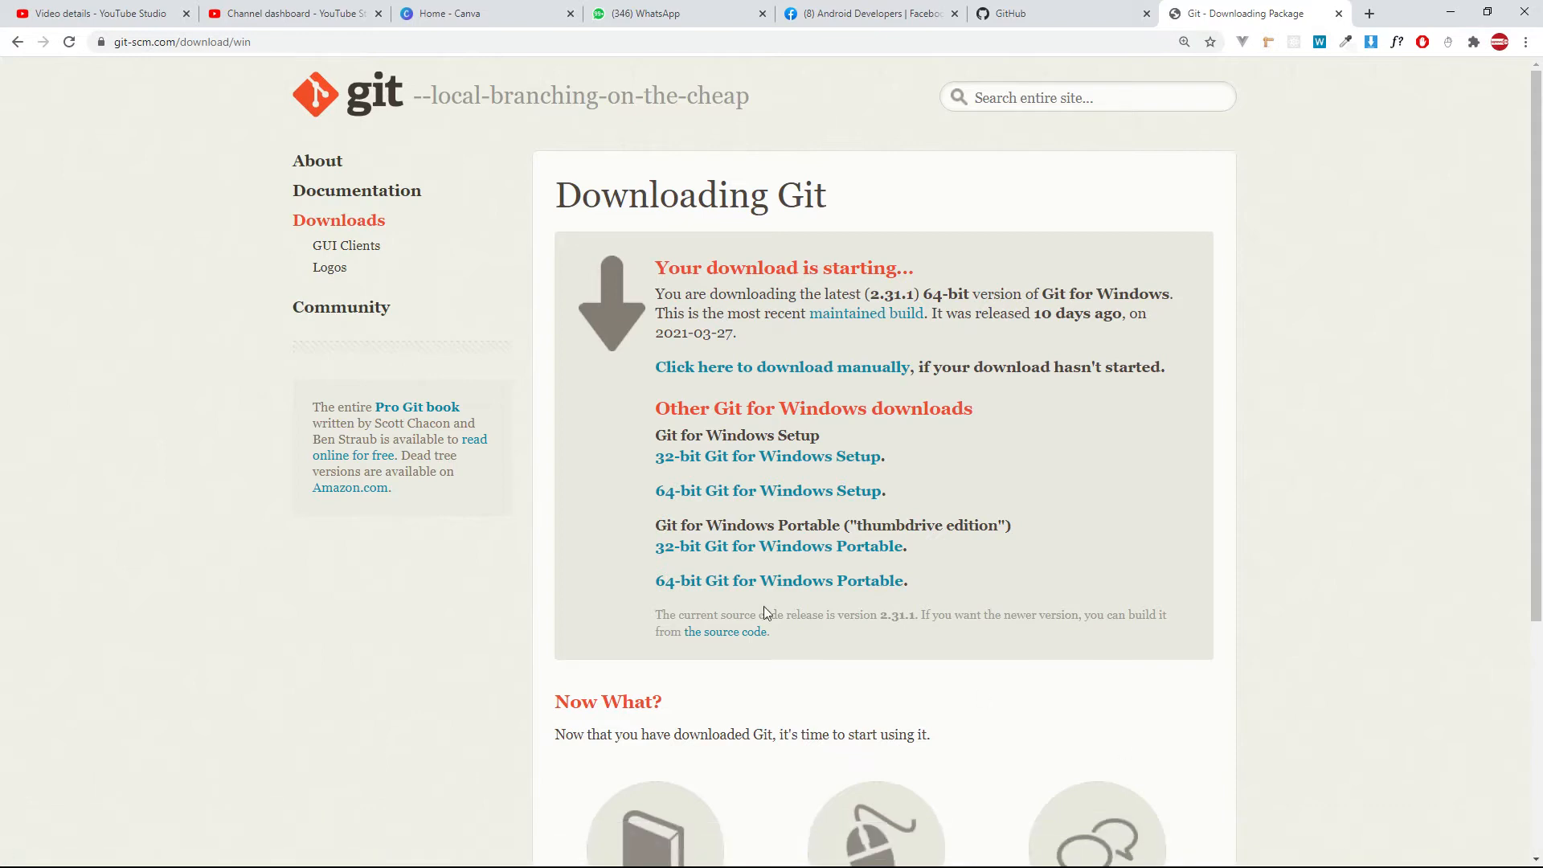
# Switch back to the Android Material UI Daily Challenge project in Android Studio.
pyautogui.hotkey('alt', 'Tab')
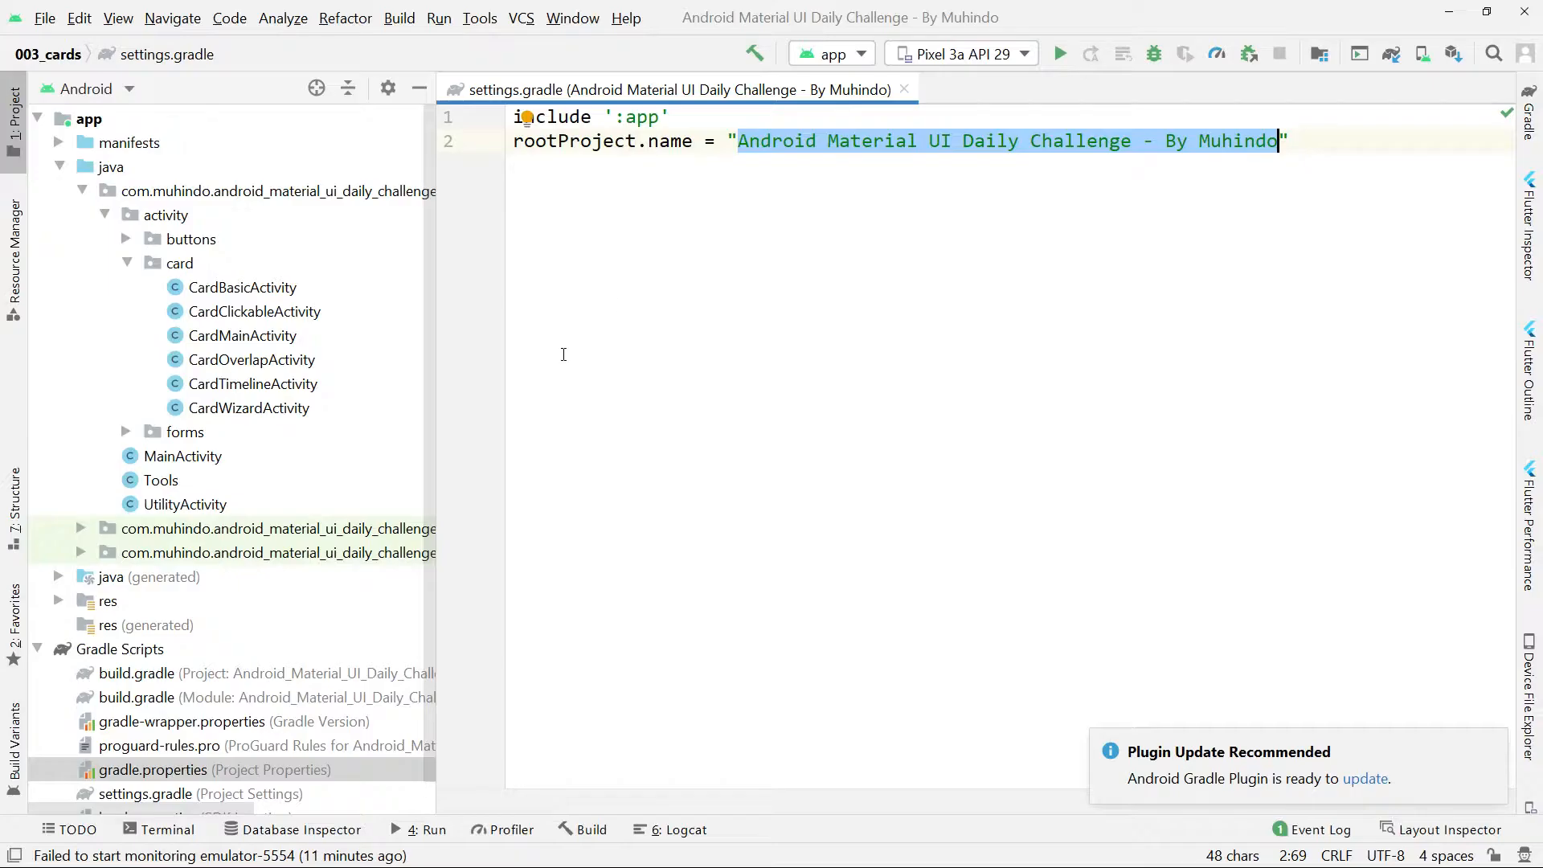
pyautogui.click(890, 369)
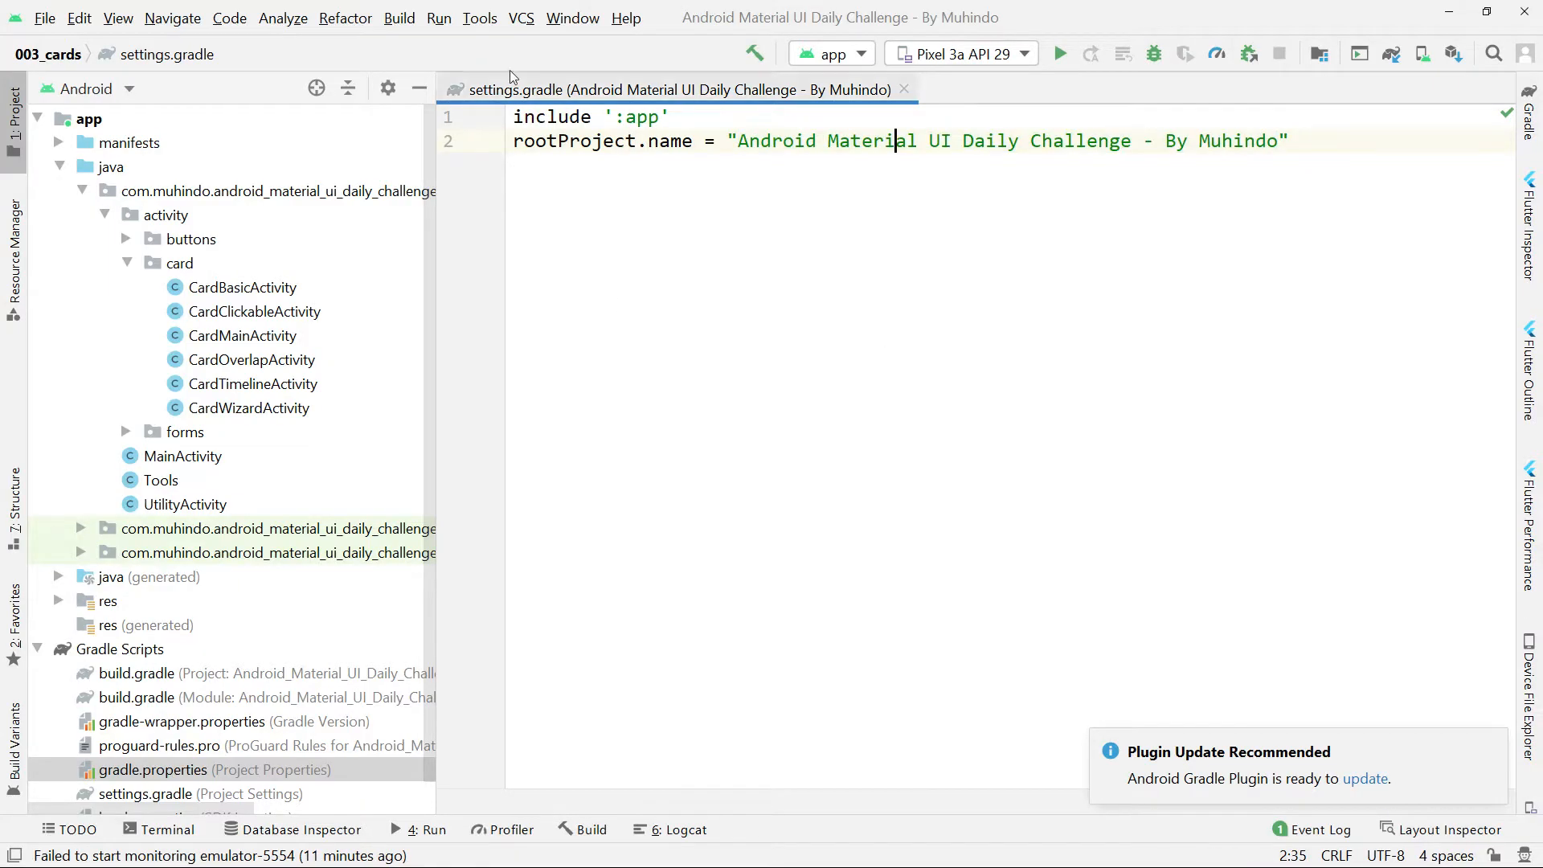
pyautogui.moveTo(746, 141); pyautogui.dragTo(997, 142)
pyautogui.moveTo(1281, 143); pyautogui.dragTo(741, 147)
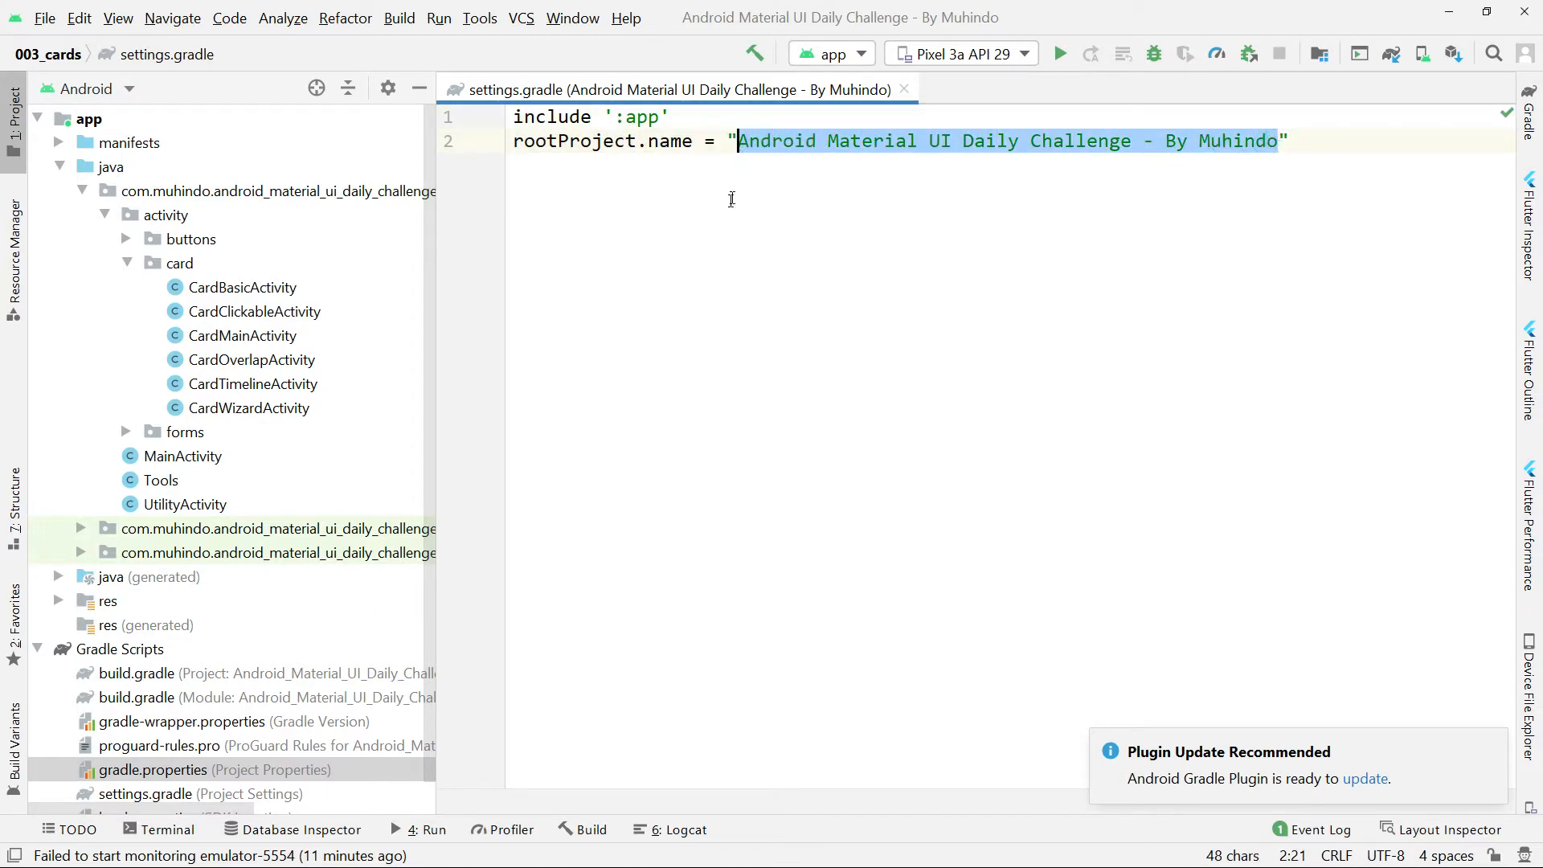
pyautogui.click(704, 293)
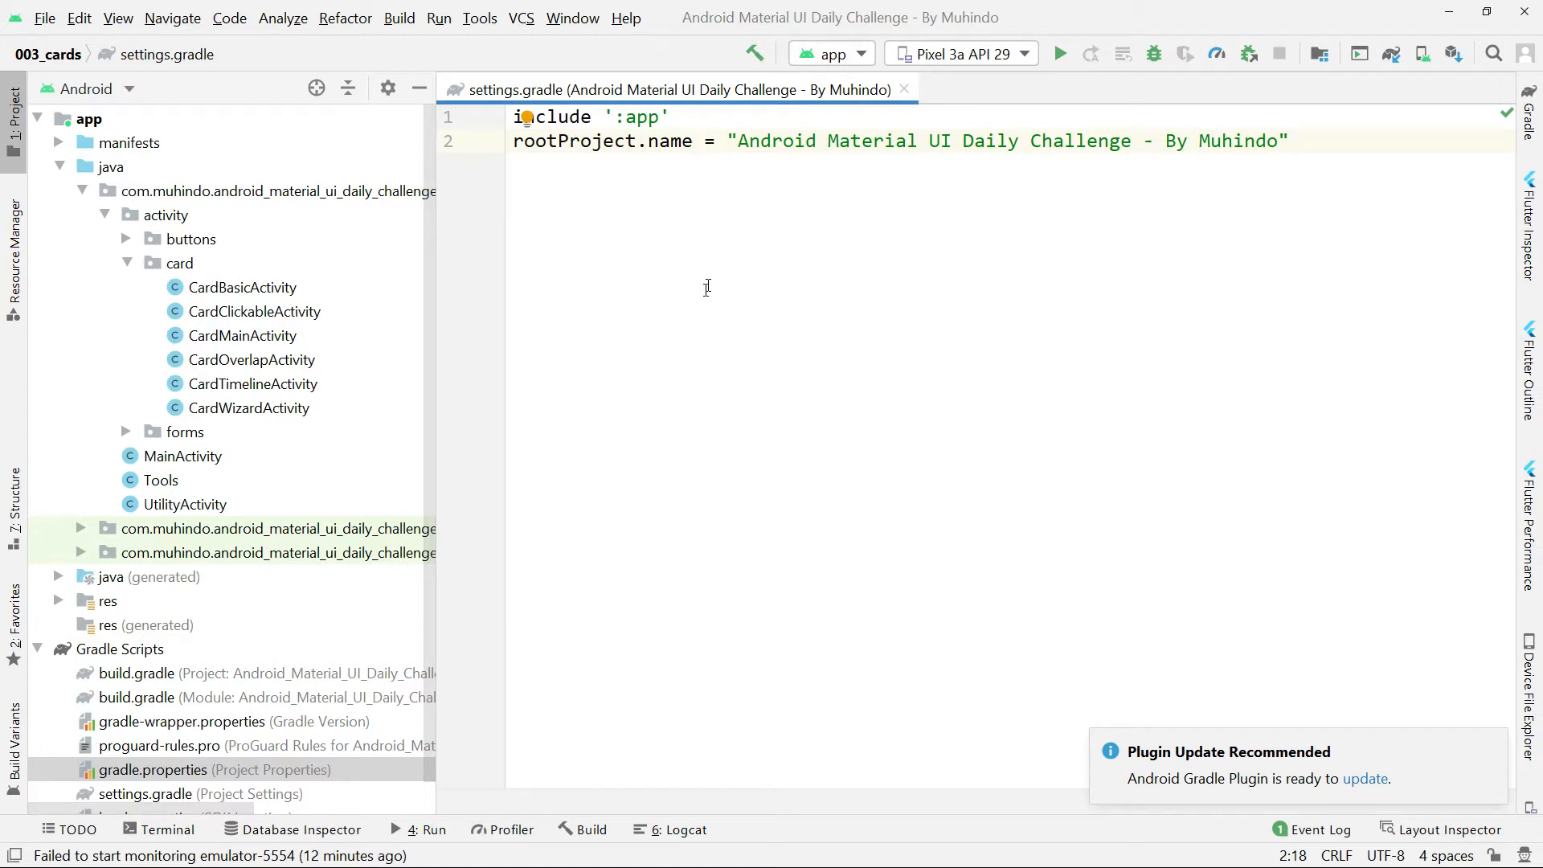
# Open the IDE settings and show the GitHub accounts page under Version Control.
pyautogui.click(45, 19)
pyautogui.click(45, 19)
pyautogui.click(73, 18)
pyautogui.moveTo(48, 21)
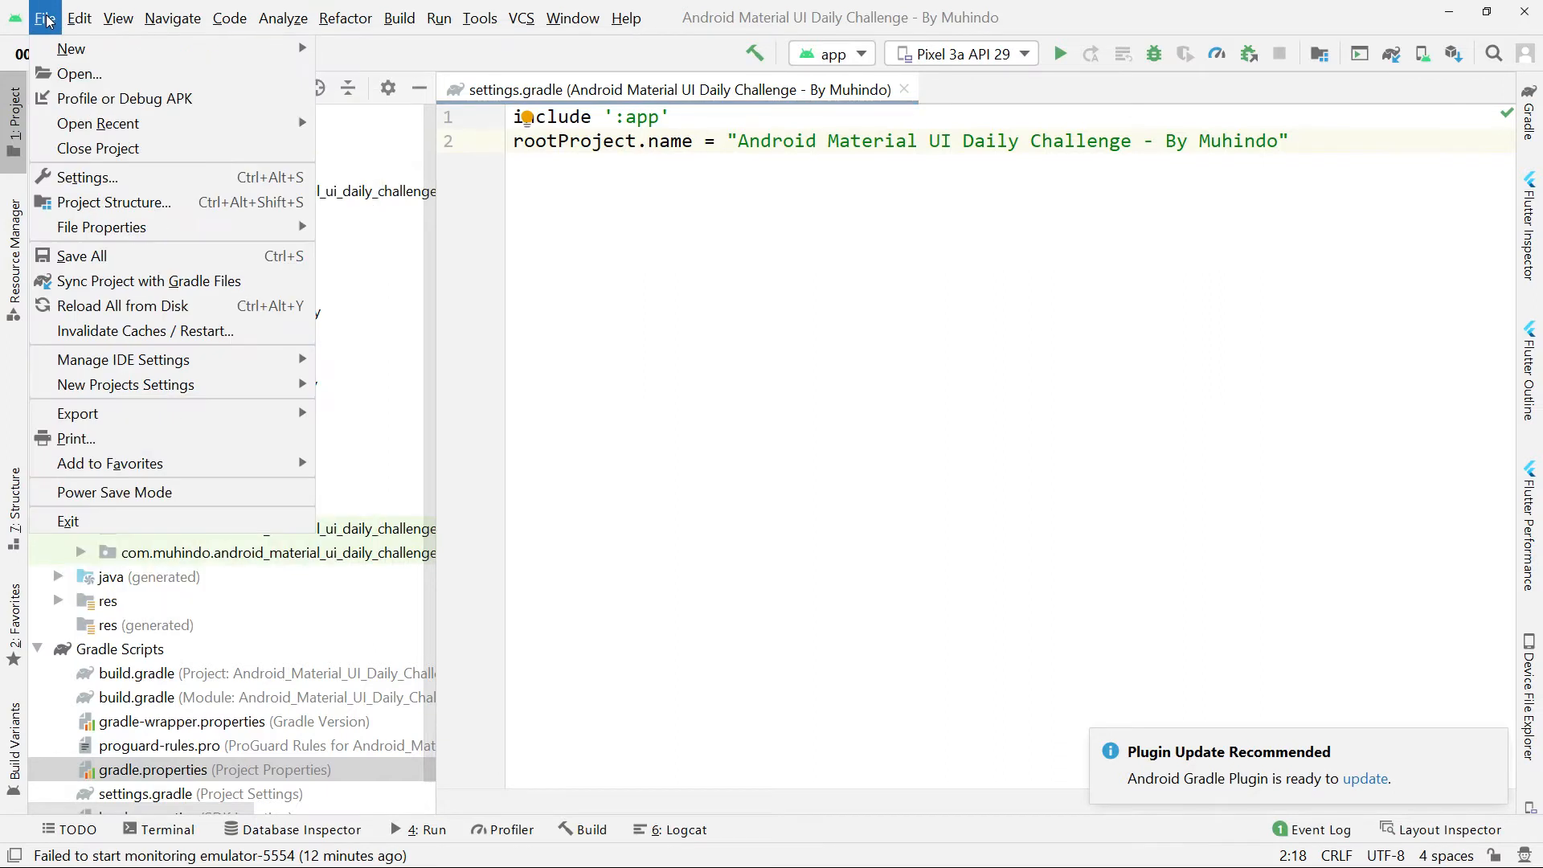
pyautogui.click(96, 178)
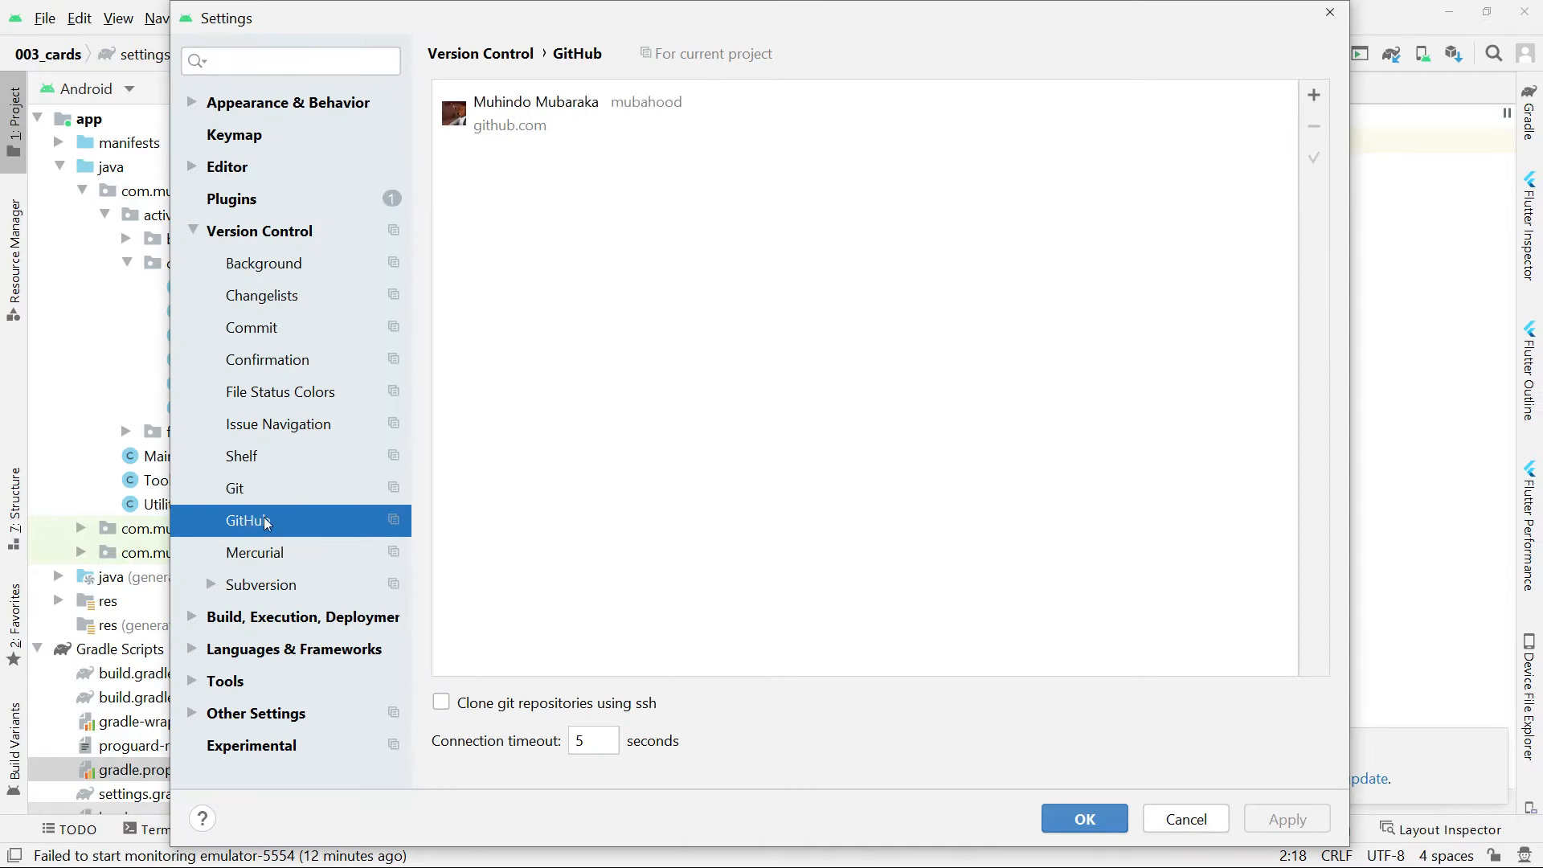
pyautogui.click(247, 233)
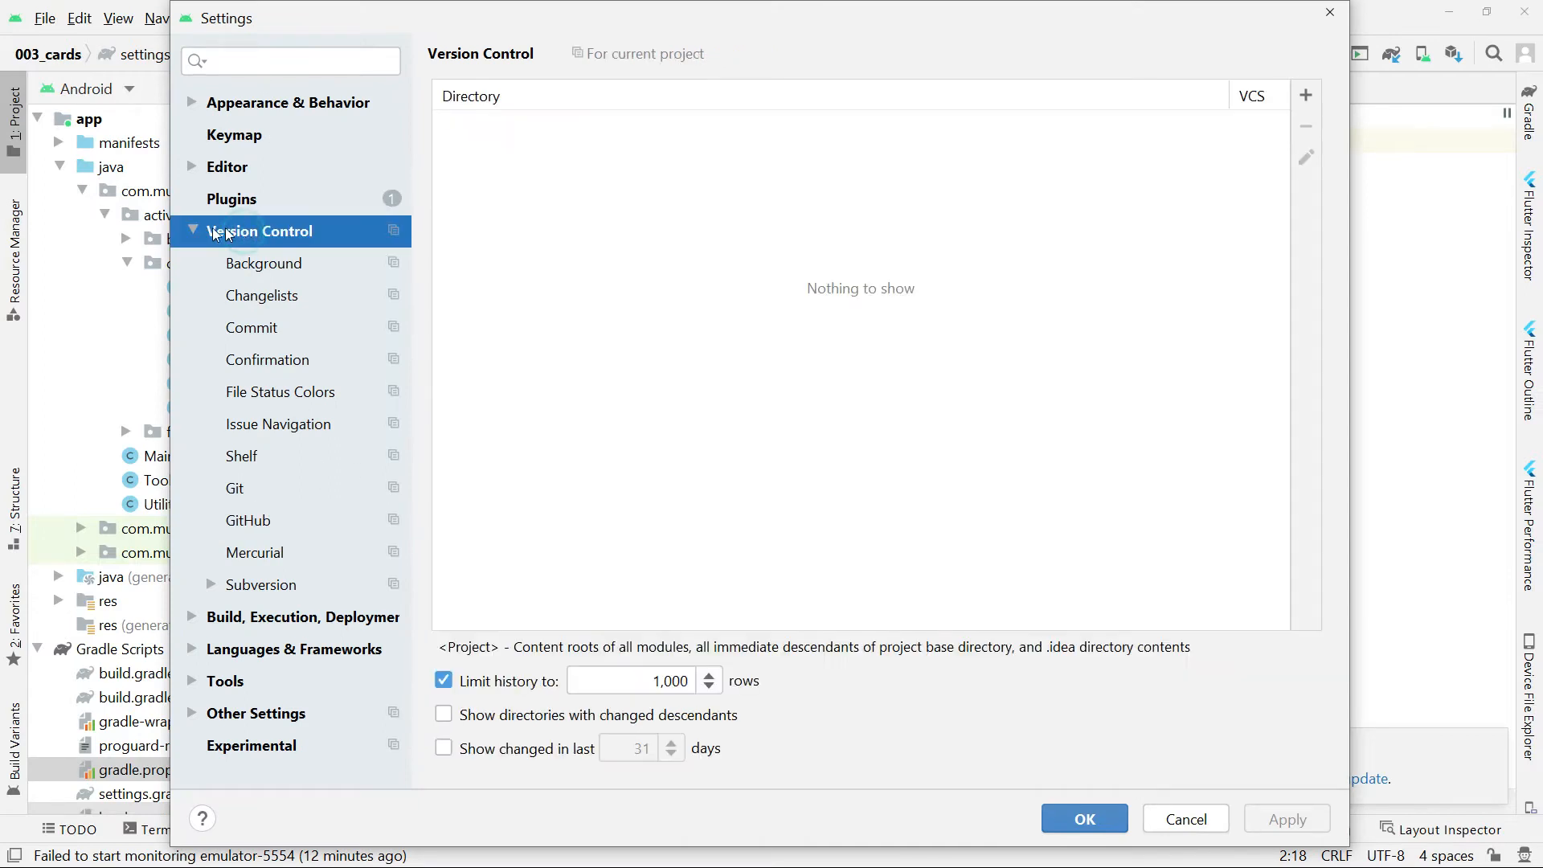
pyautogui.click(193, 230)
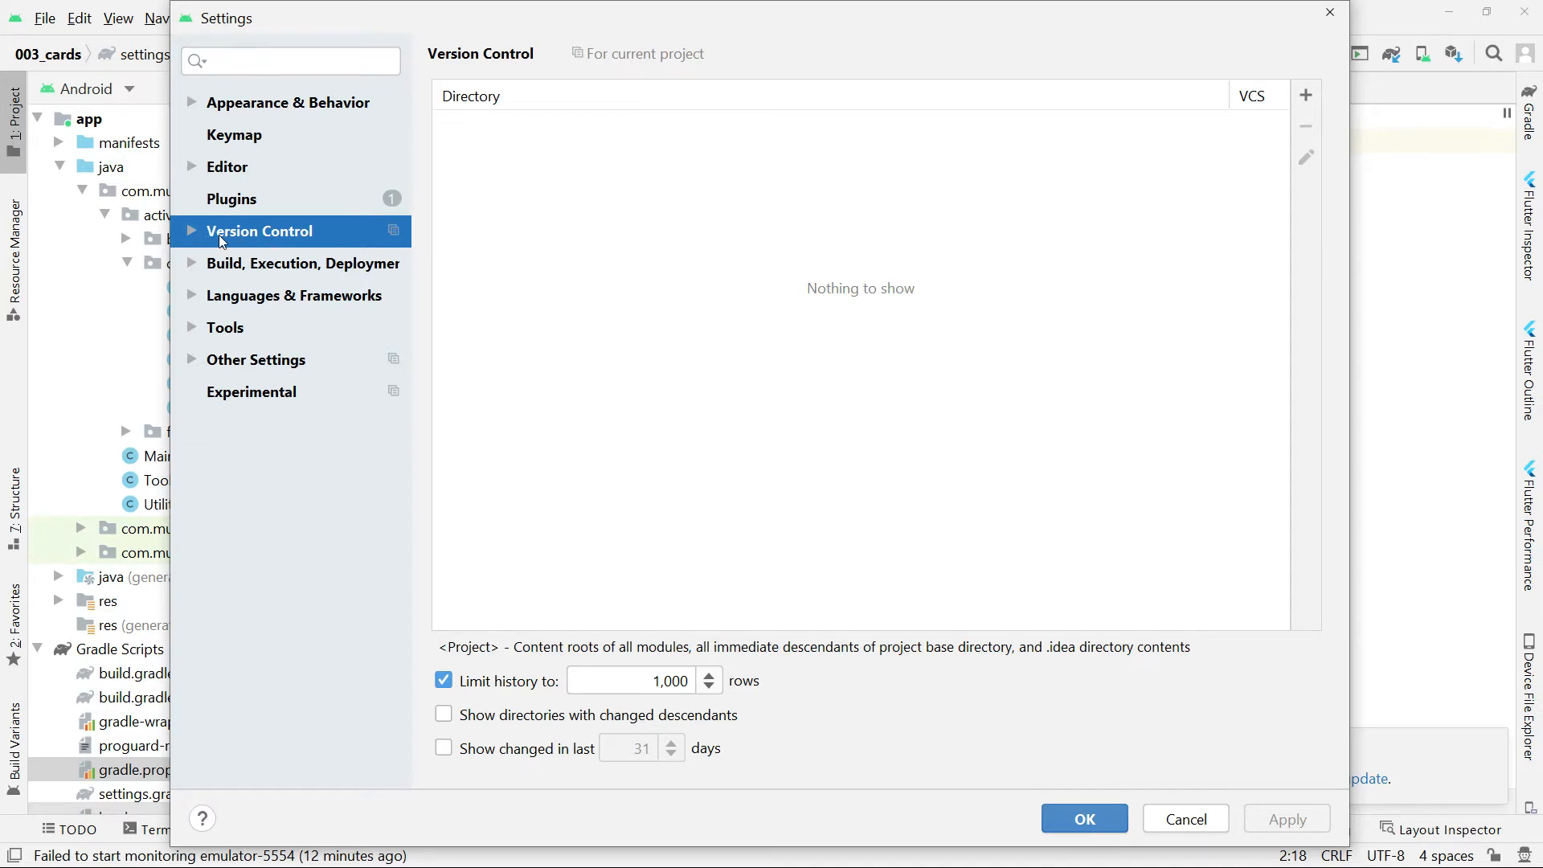
pyautogui.click(195, 231)
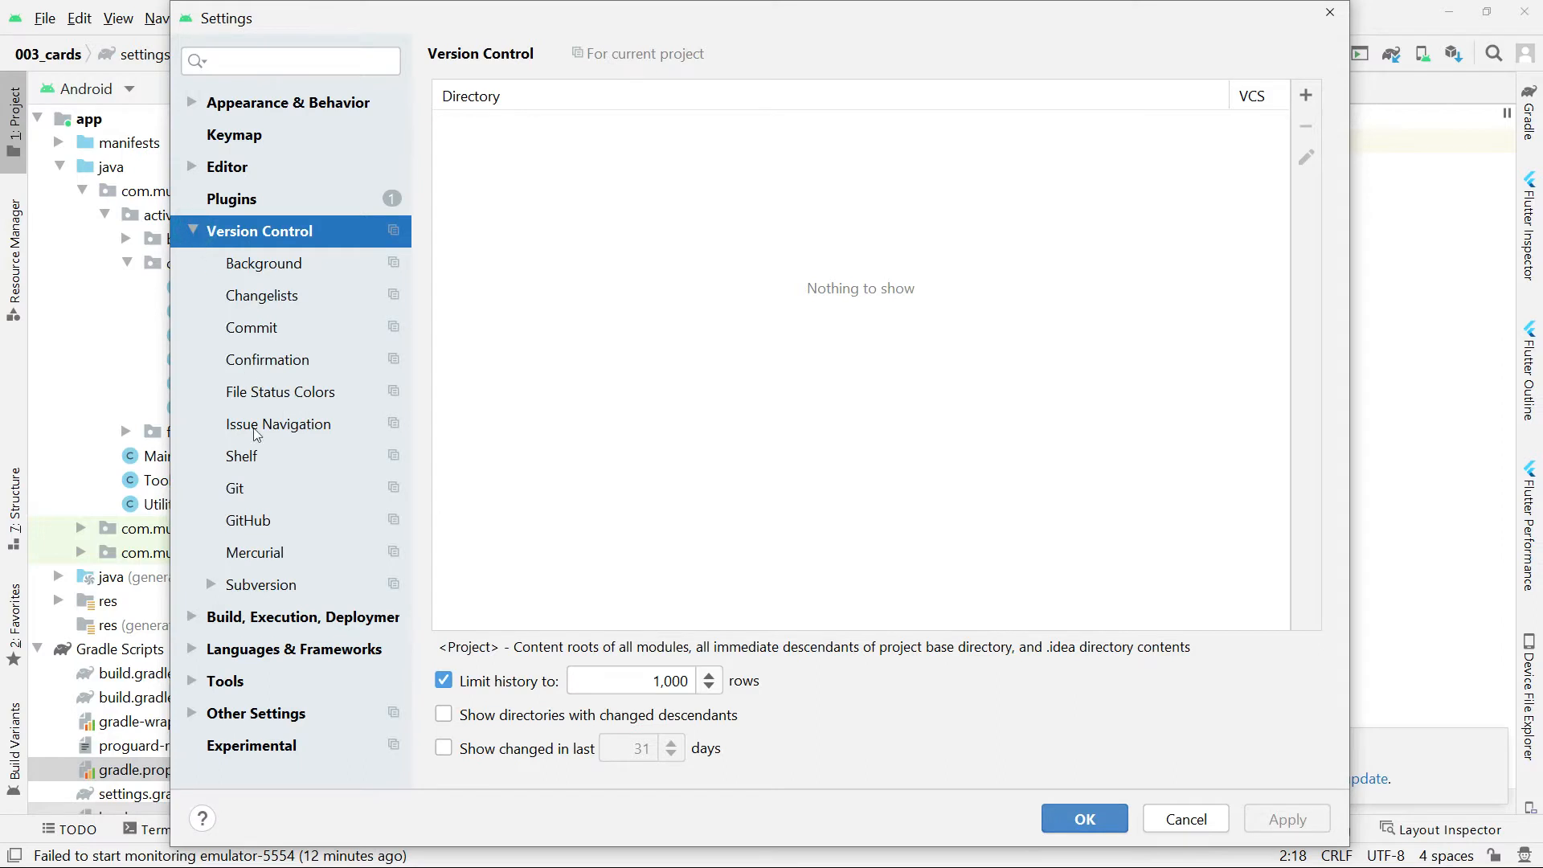
pyautogui.click(251, 524)
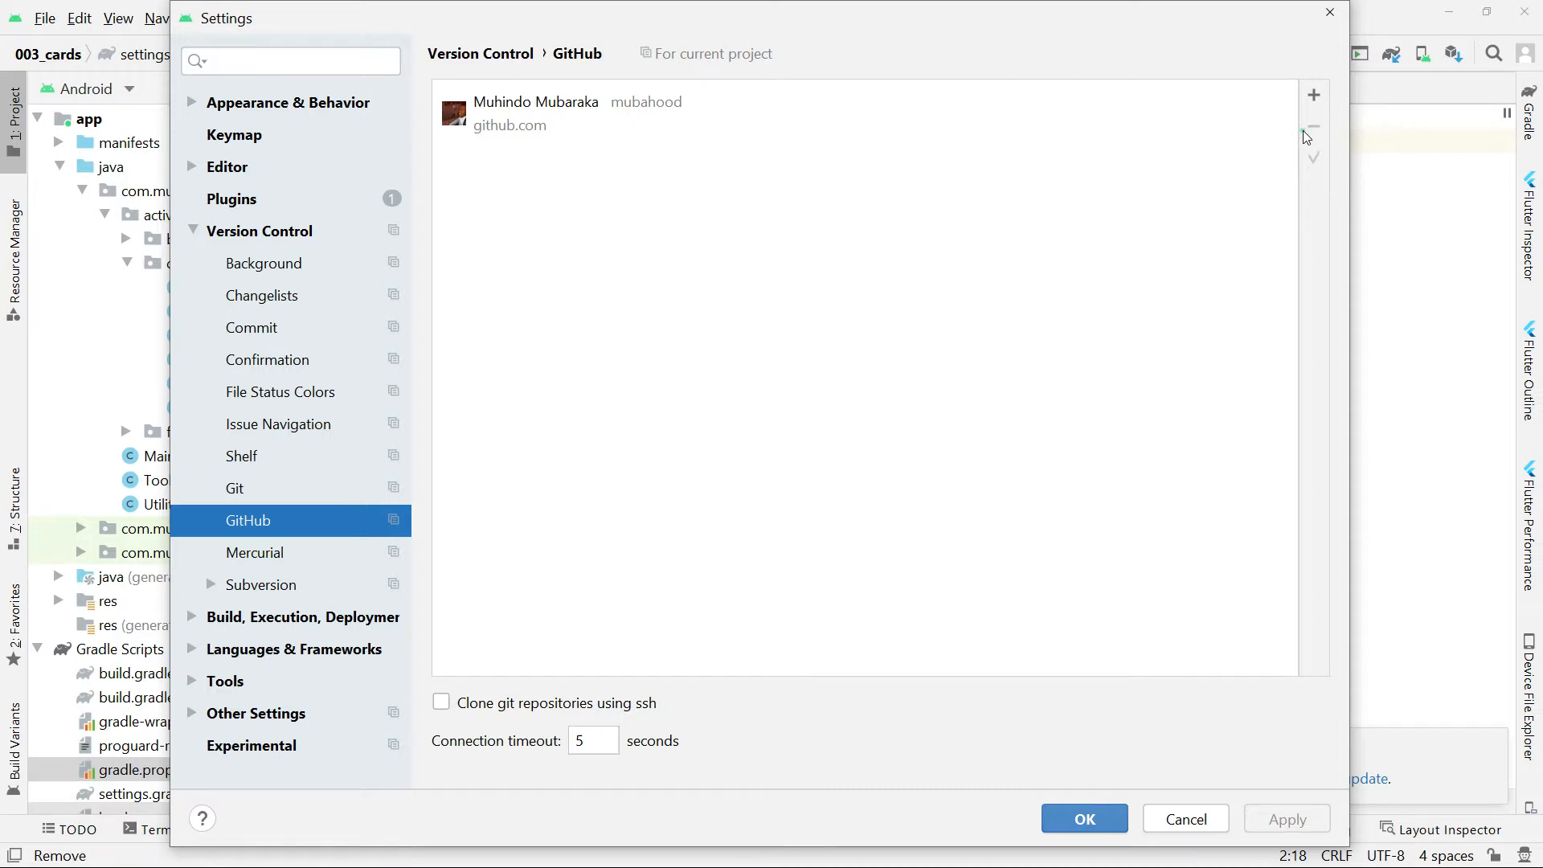
# Remove the existing GitHub account from the settings and start adding a new account.
pyautogui.click(686, 143)
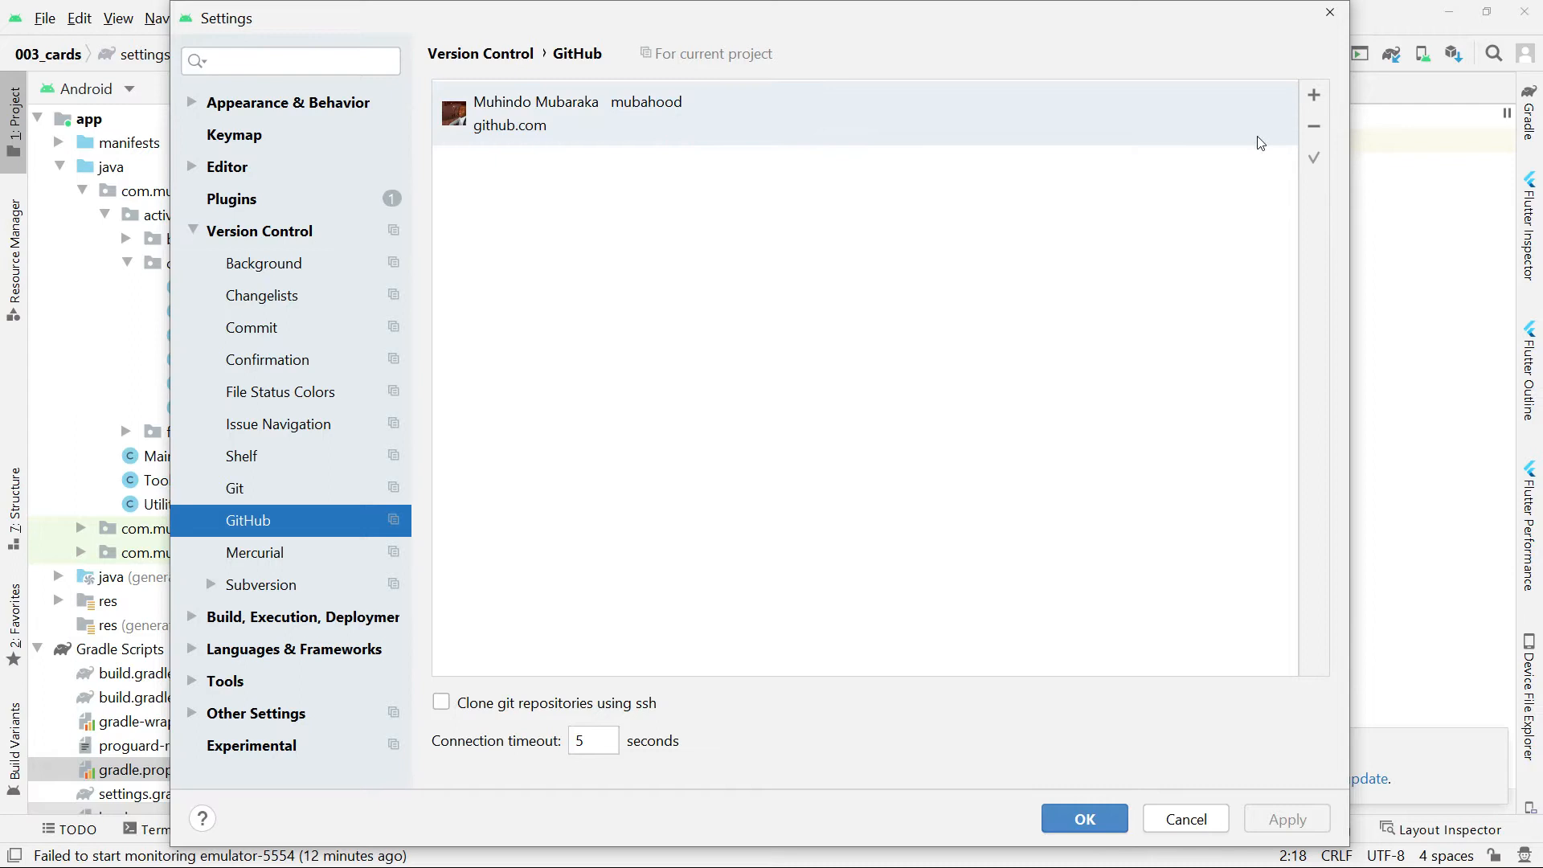
pyautogui.click(1314, 126)
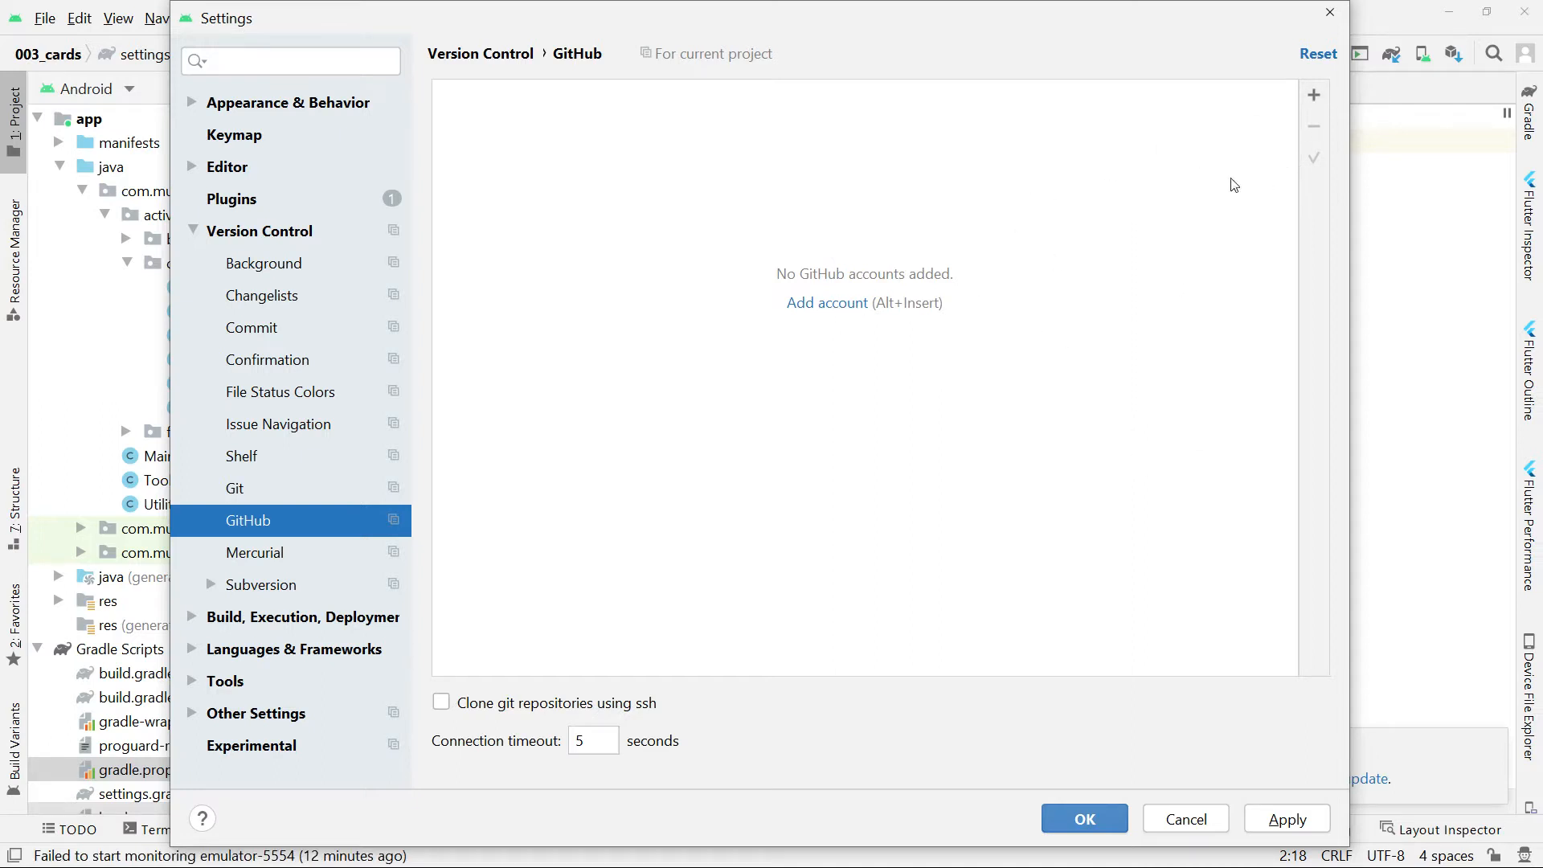
pyautogui.click(849, 318)
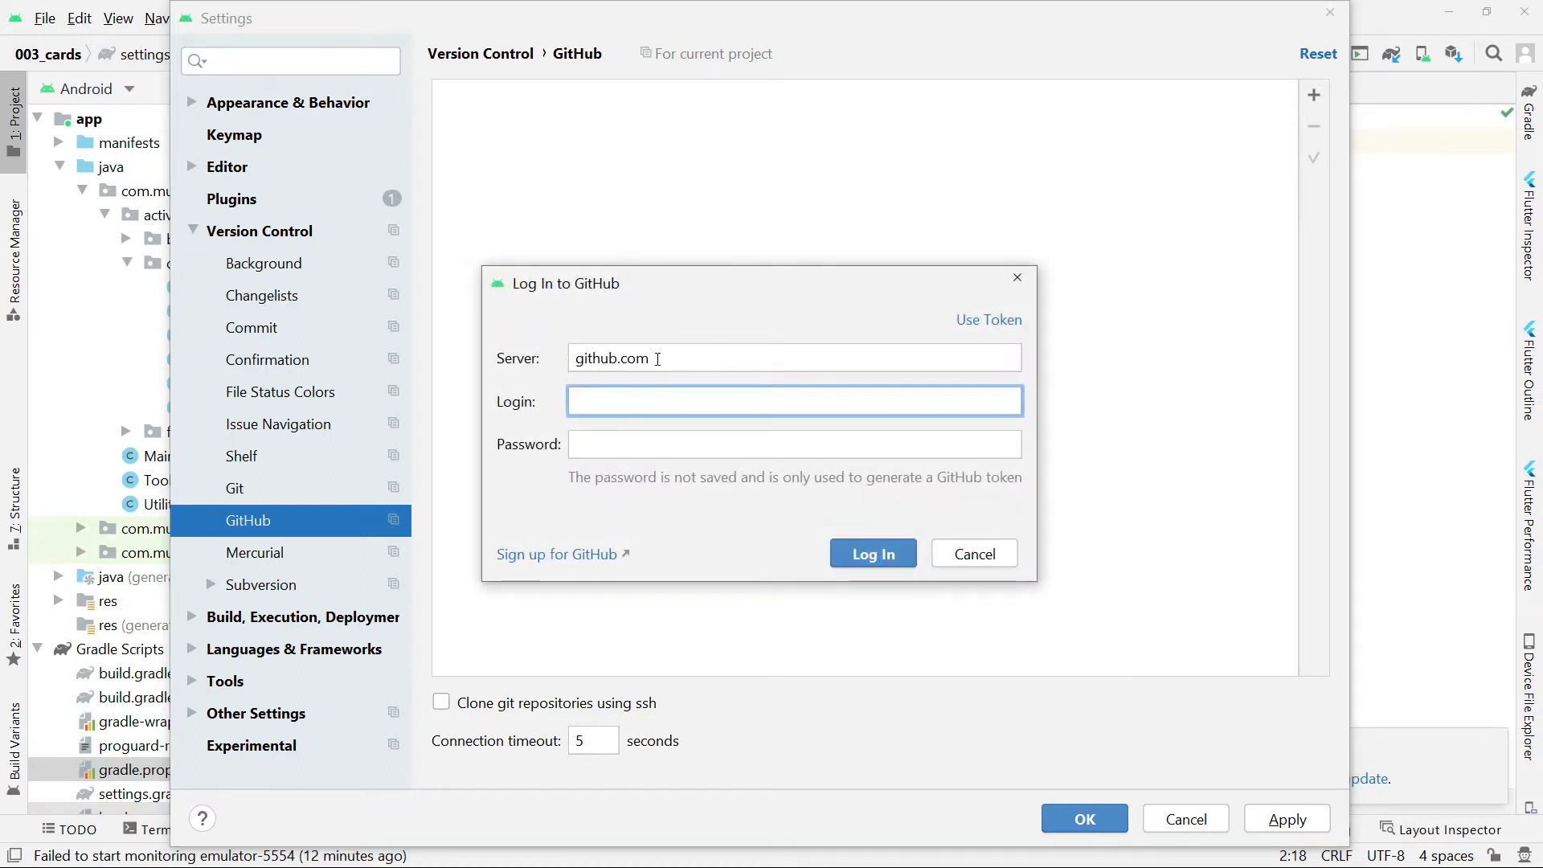
pyautogui.doubleClick(669, 356)
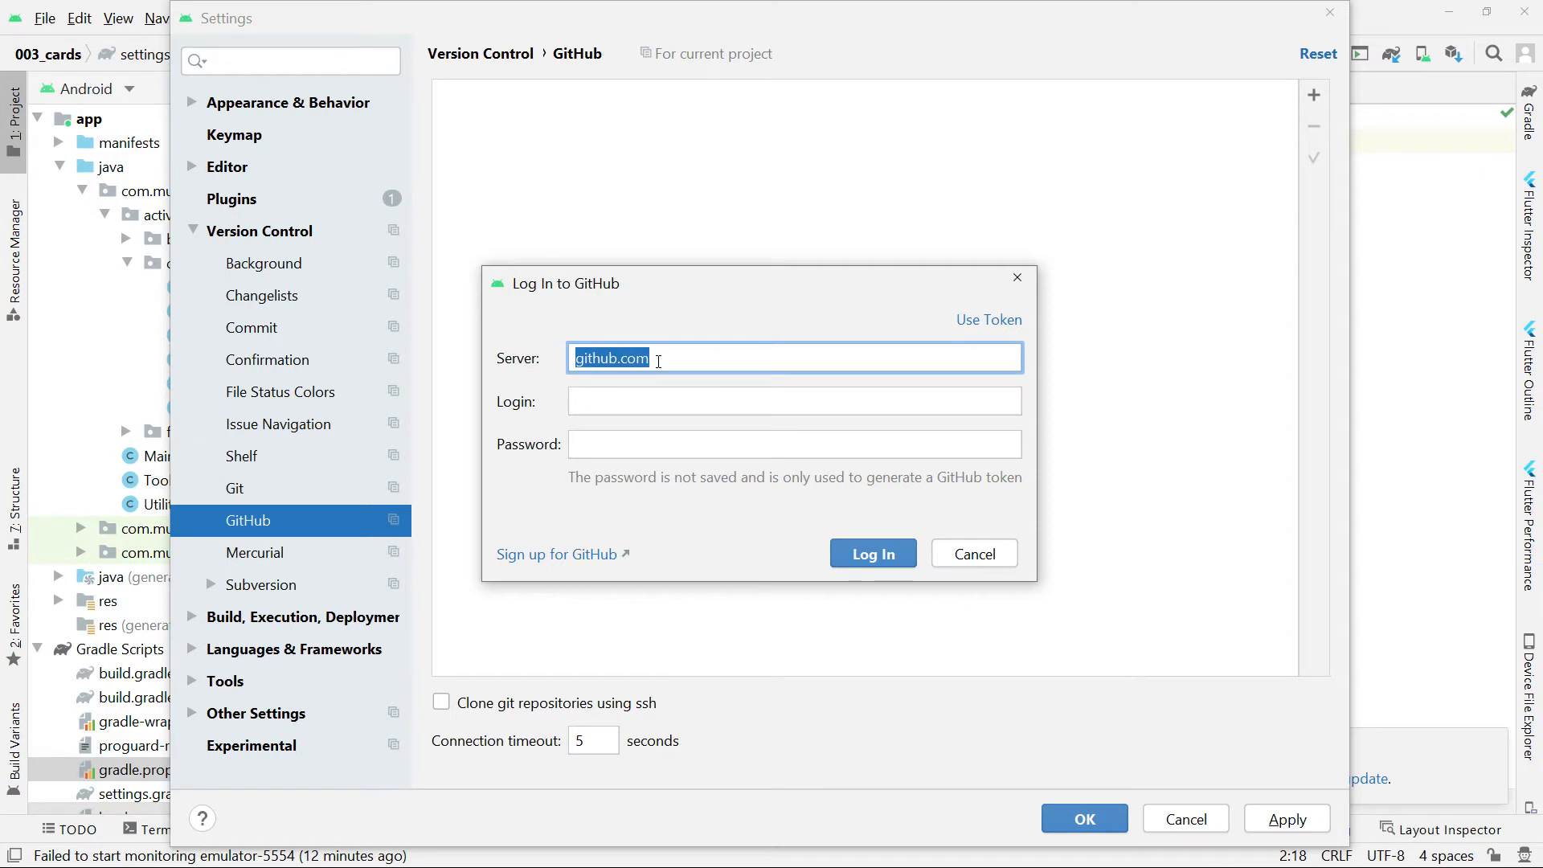
pyautogui.click(592, 405)
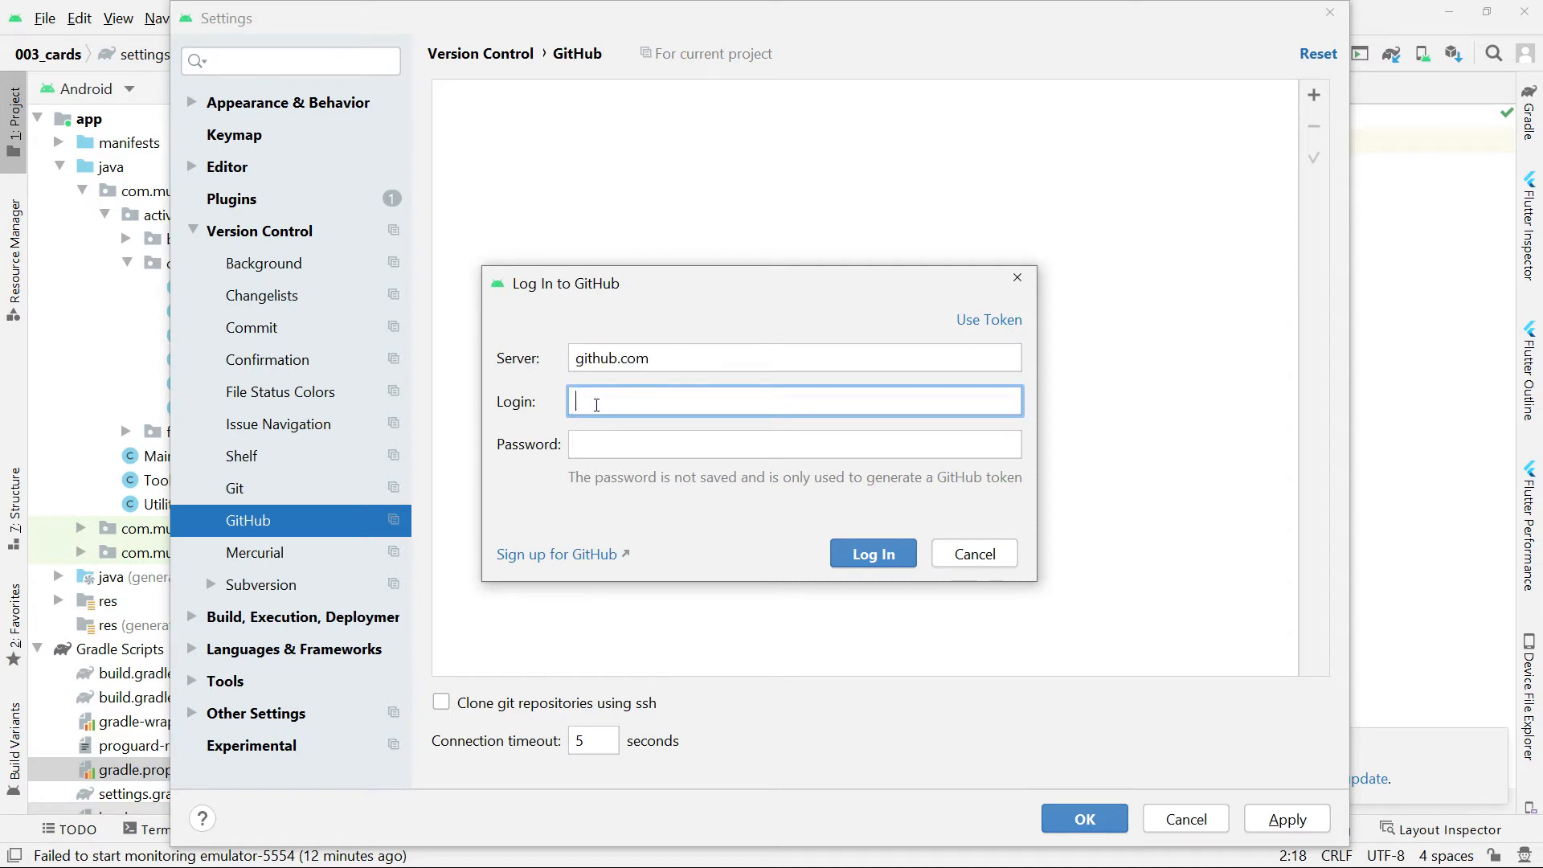
pyautogui.click(606, 444)
pyautogui.click(605, 409)
pyautogui.click(606, 441)
pyautogui.click(617, 406)
pyautogui.click(627, 448)
pyautogui.click(622, 402)
pyautogui.click(629, 443)
pyautogui.click(628, 403)
pyautogui.click(628, 440)
pyautogui.click(620, 405)
pyautogui.click(620, 434)
pyautogui.click(620, 407)
pyautogui.click(625, 440)
pyautogui.click(621, 402)
# Change the GitHub login form to token authentication instead of login and password.
pyautogui.moveTo(710, 282); pyautogui.dragTo(797, 269)
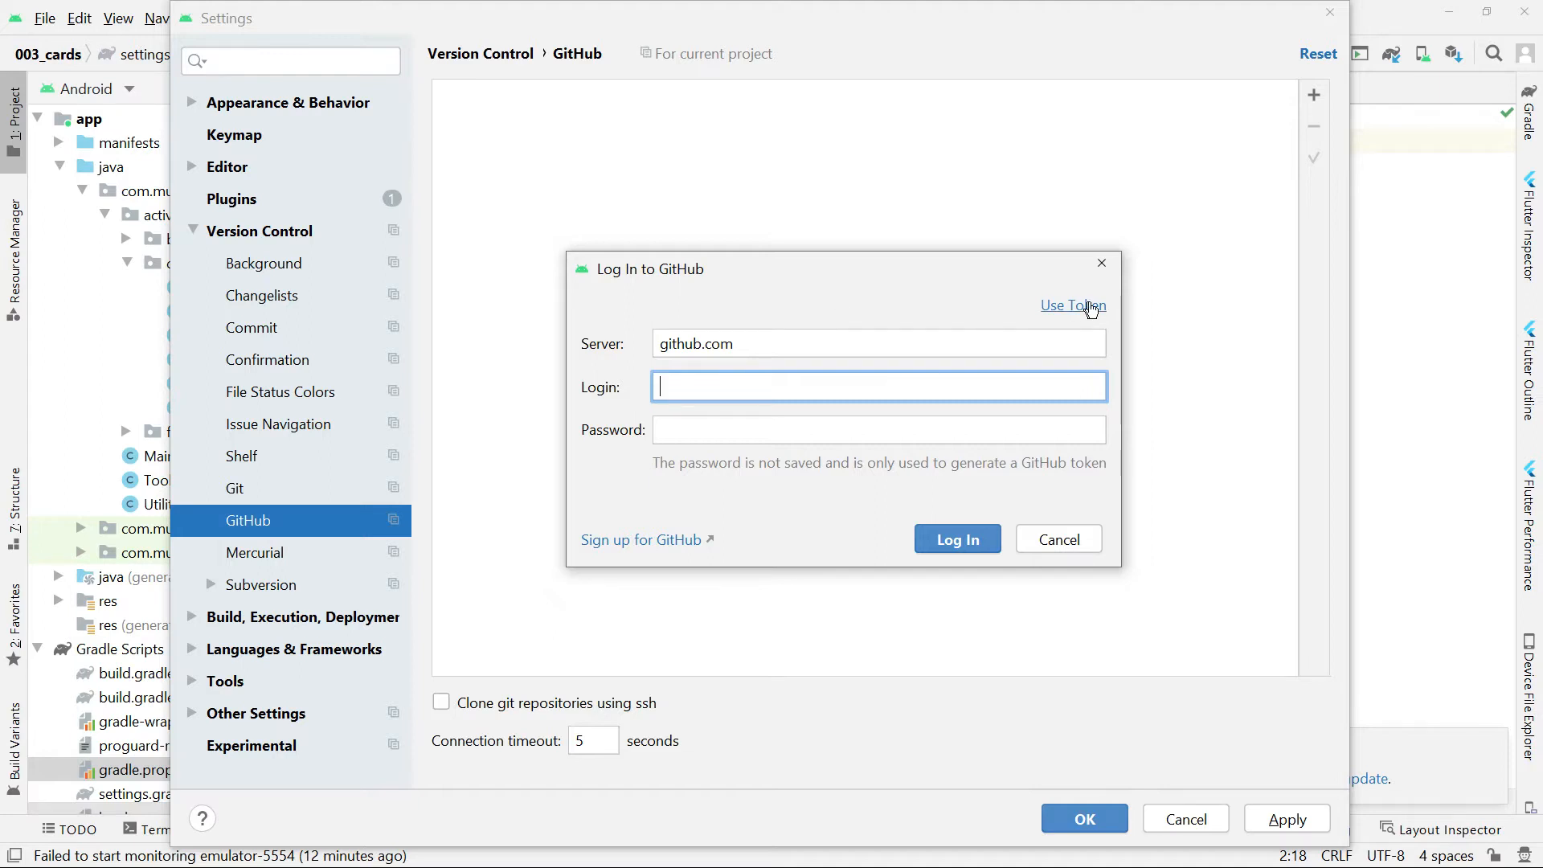
pyautogui.click(1069, 306)
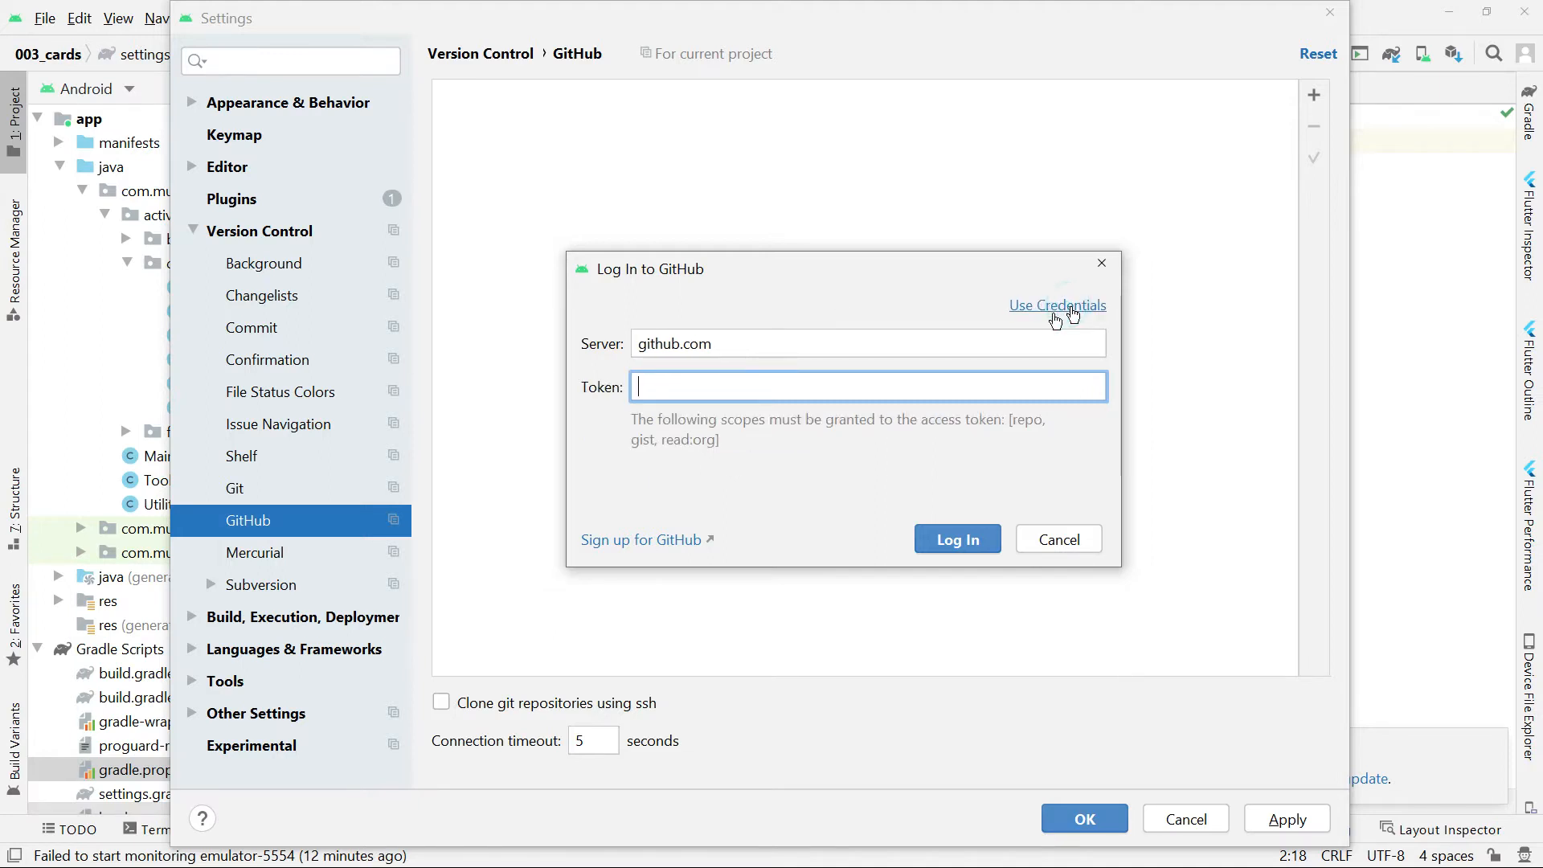
# Switch to the GitHub site in Chrome and open the signed-in account's settings.
pyautogui.hotkey('alt', 'Tab')
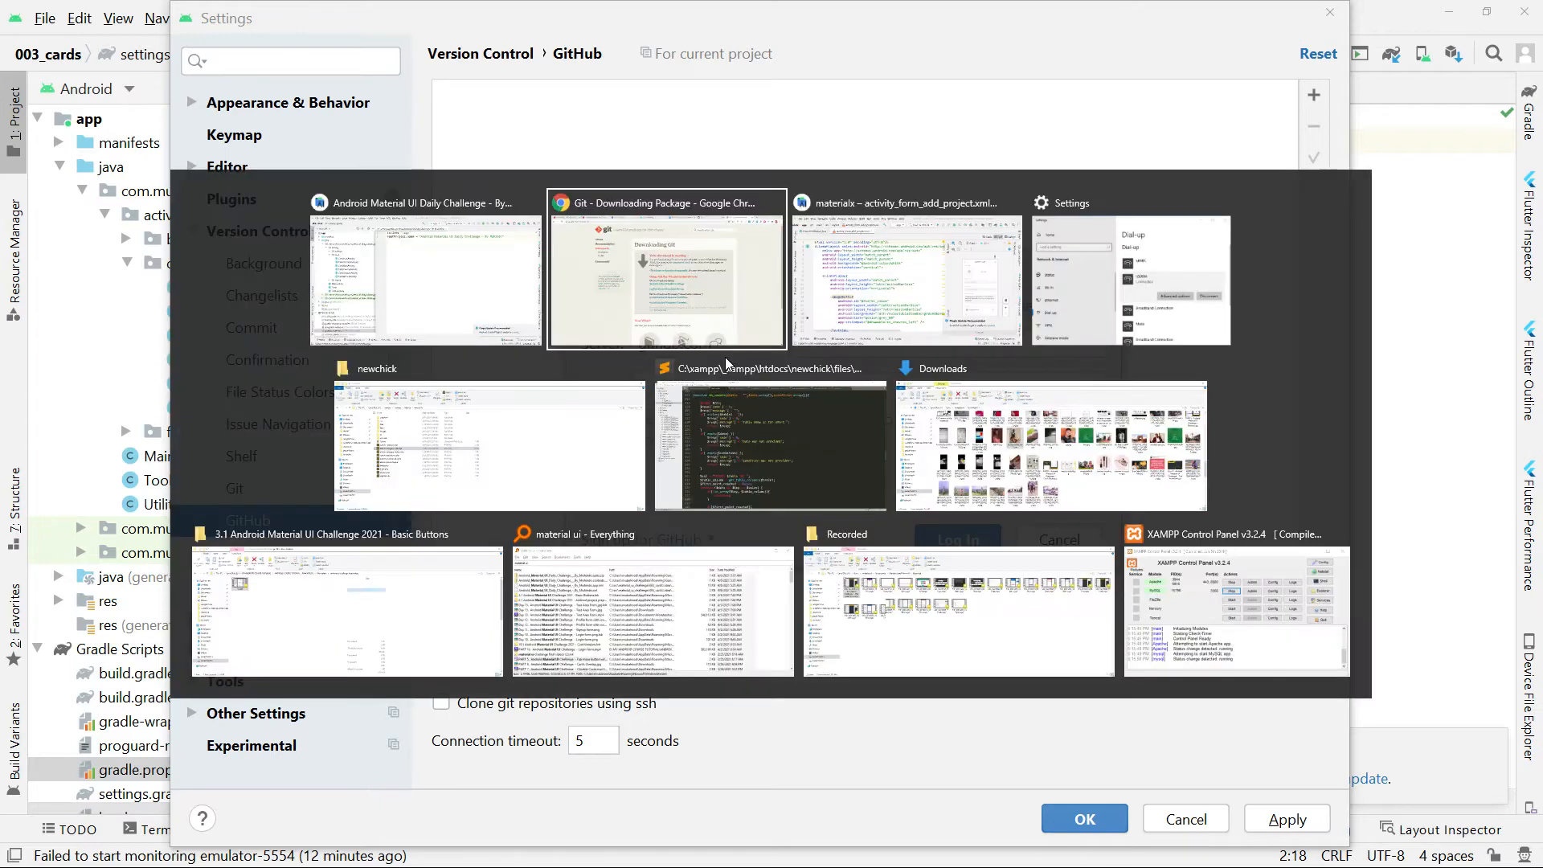
pyautogui.click(1063, 7)
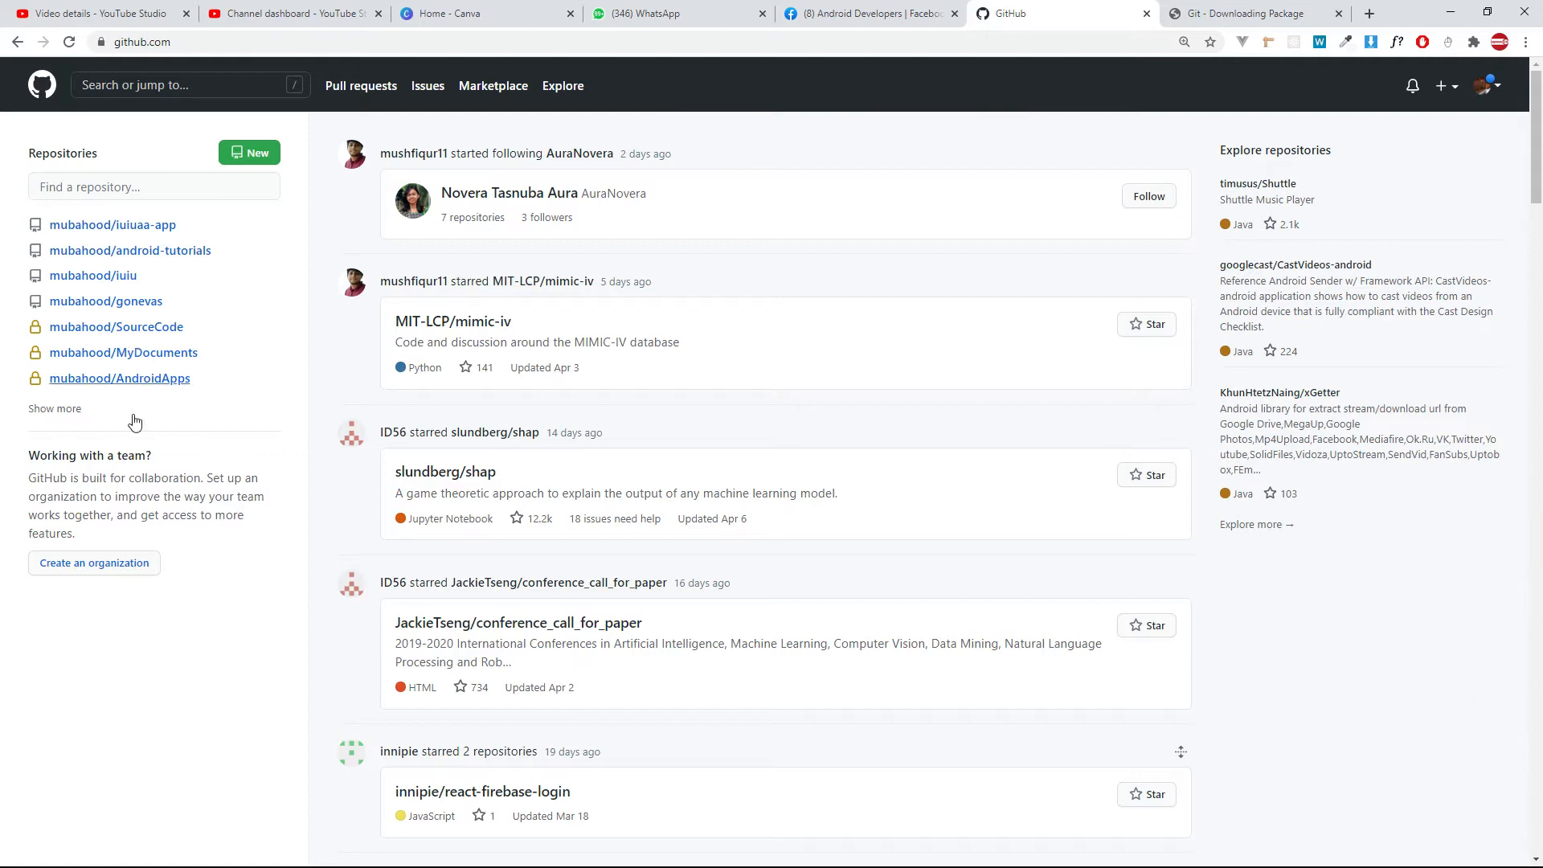
pyautogui.click(1482, 86)
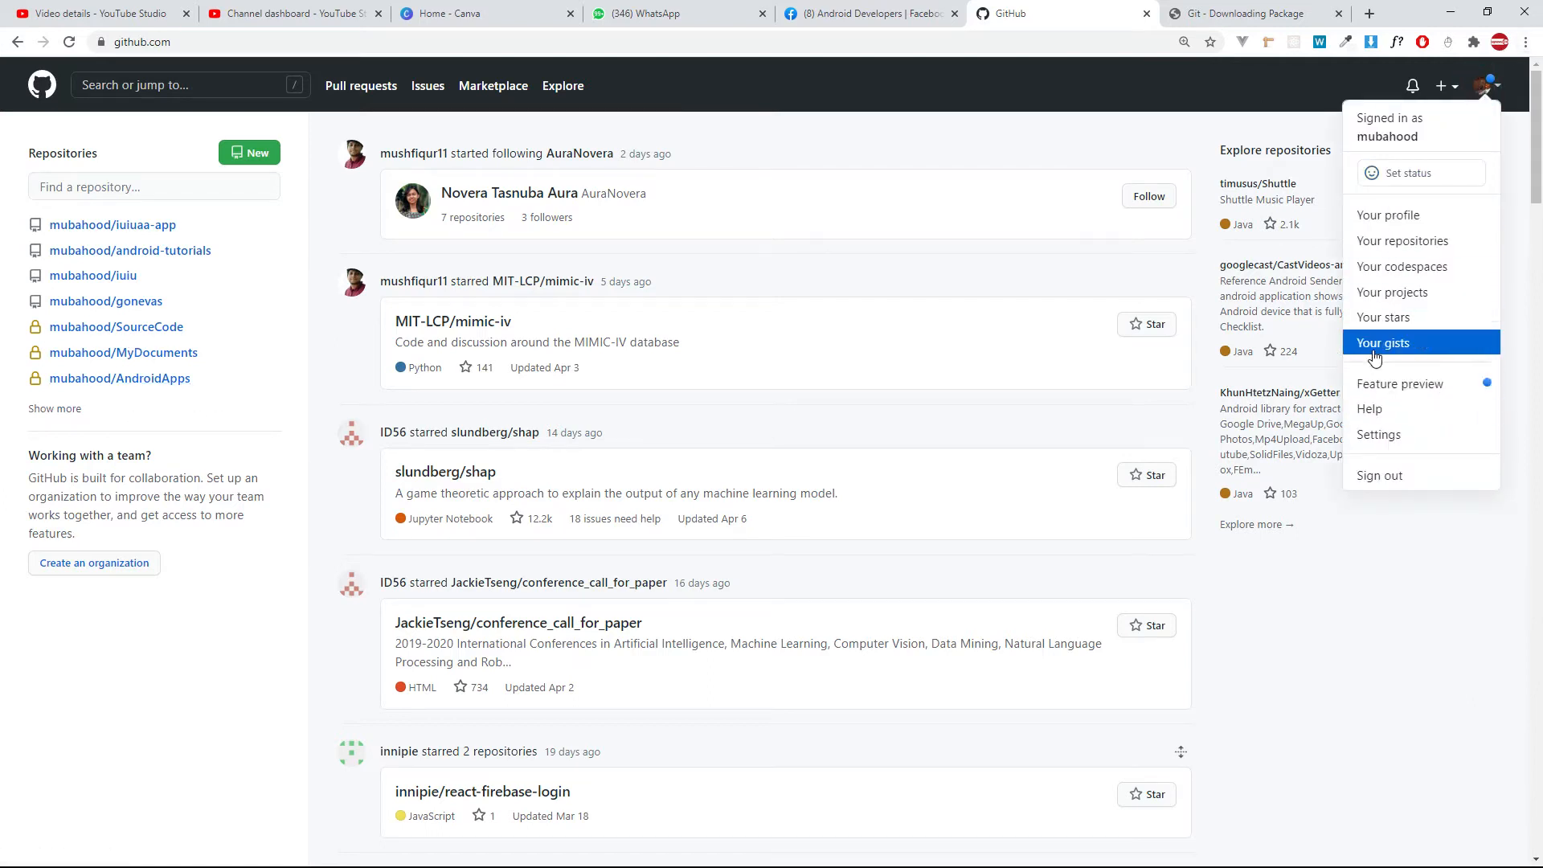
pyautogui.click(1366, 434)
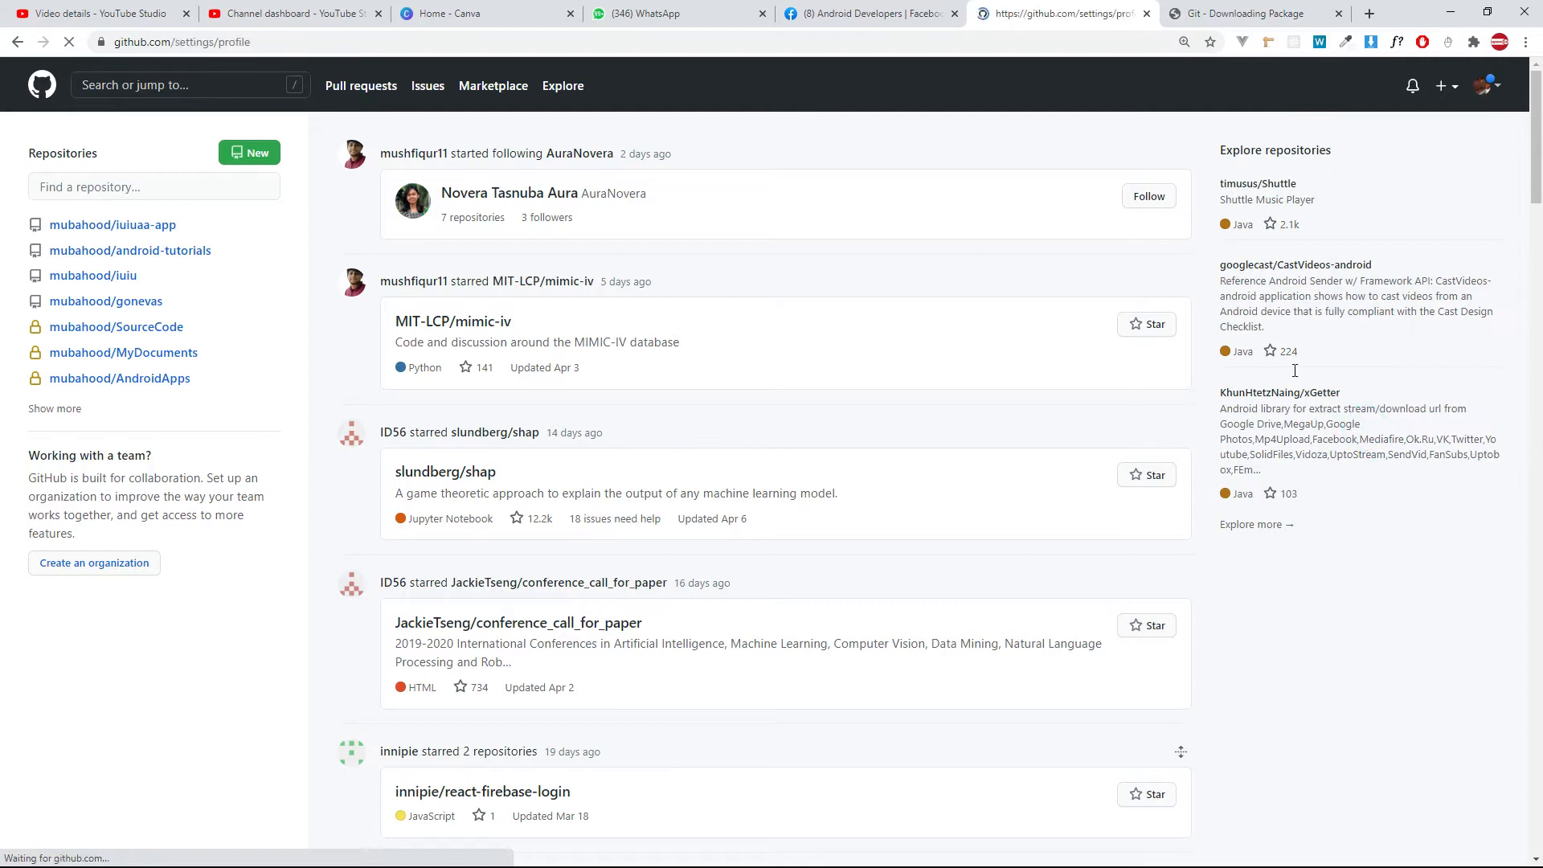
pyautogui.scroll(-7, 526, 814)
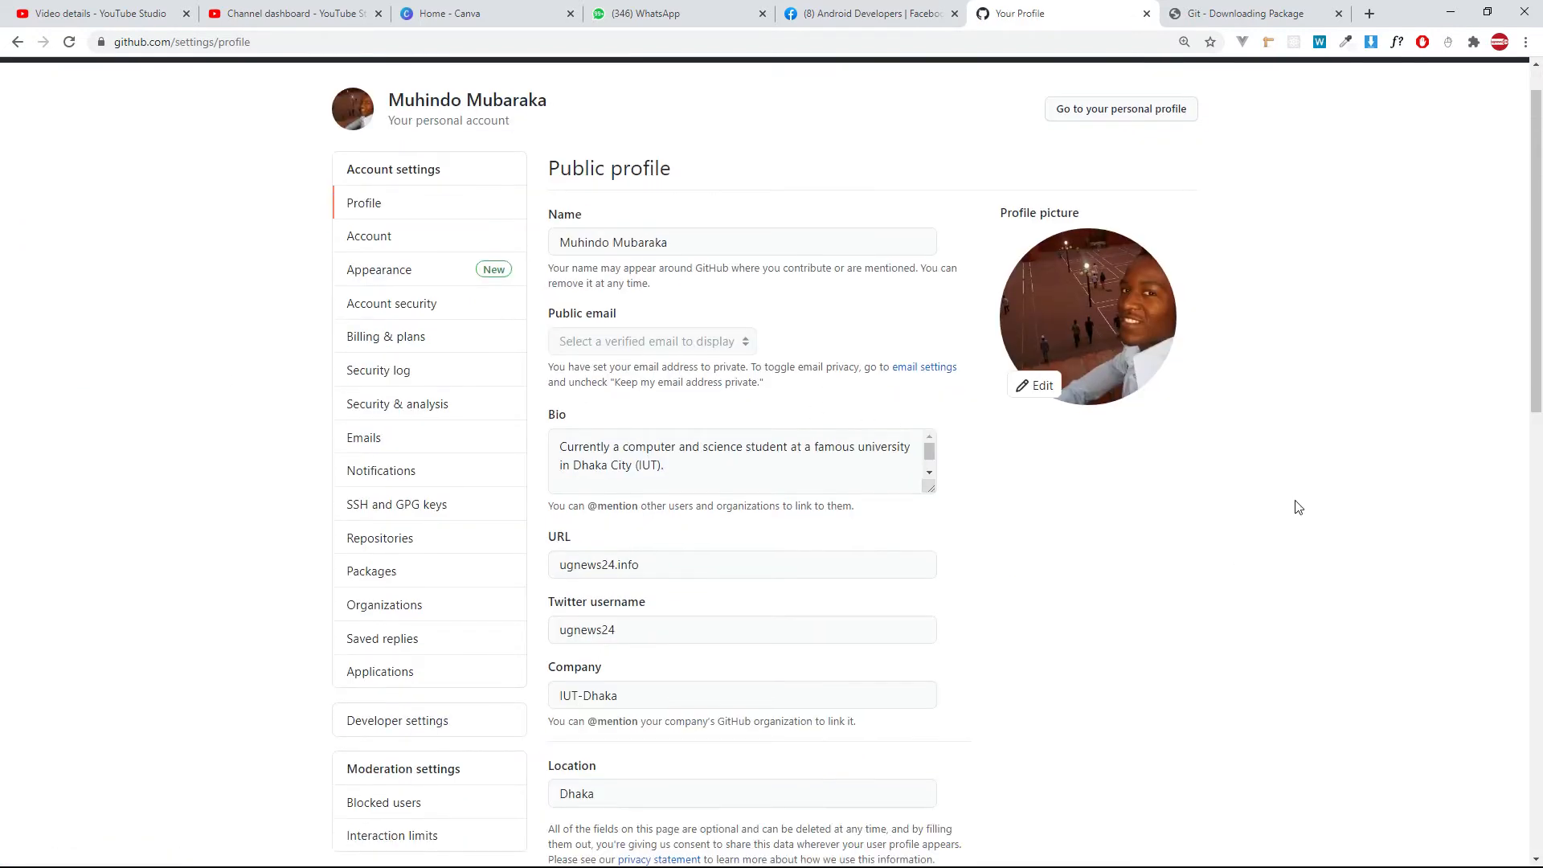
pyautogui.scroll(7, 526, 814)
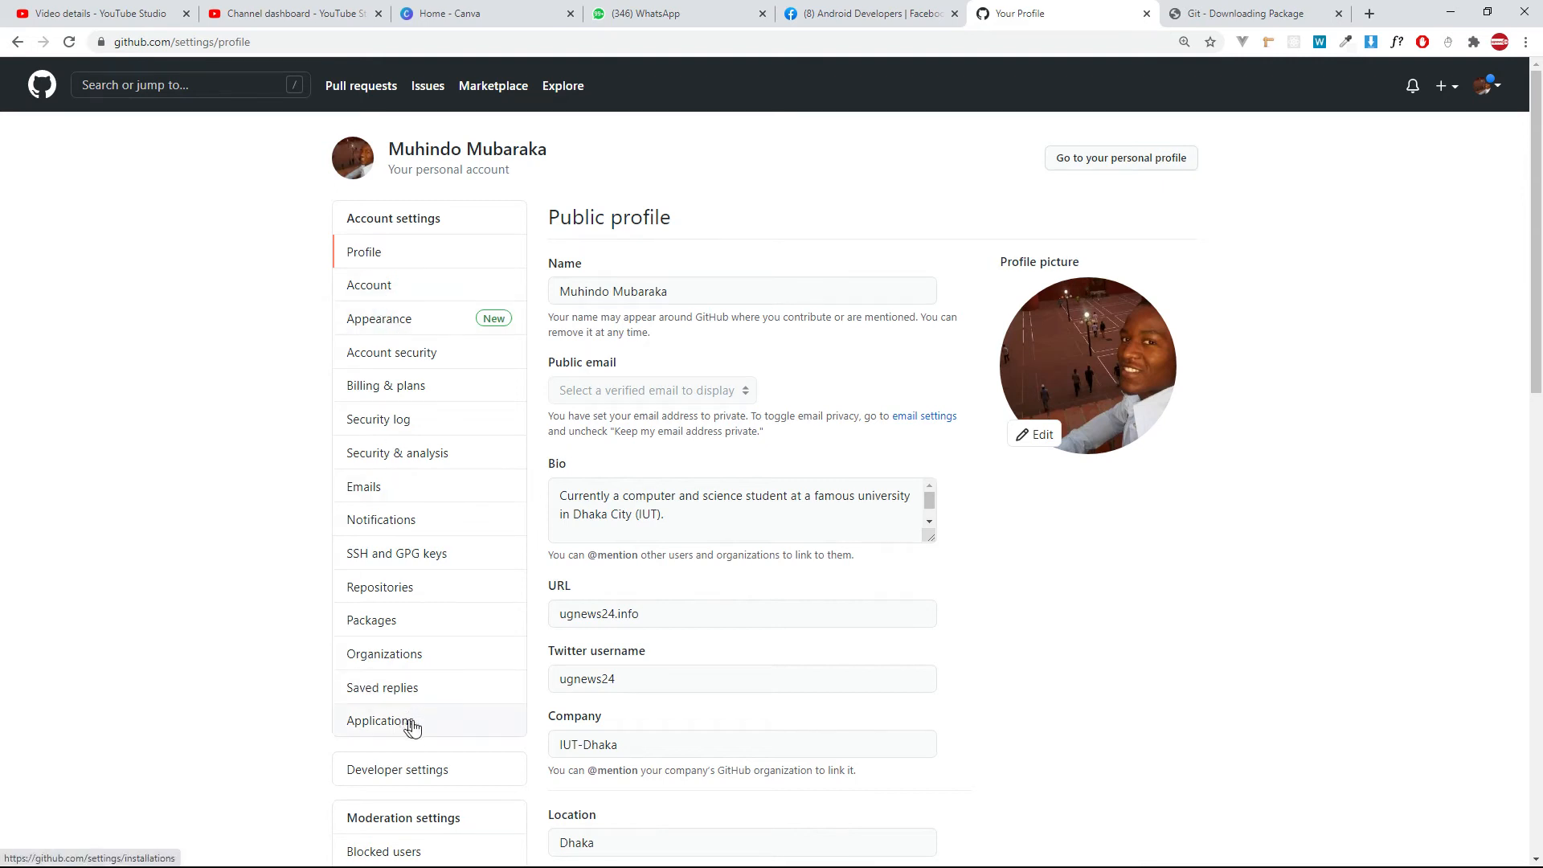
# Open the personal access tokens page within GitHub's developer settings.
pyautogui.scroll(-1, 412, 727)
pyautogui.click(413, 689)
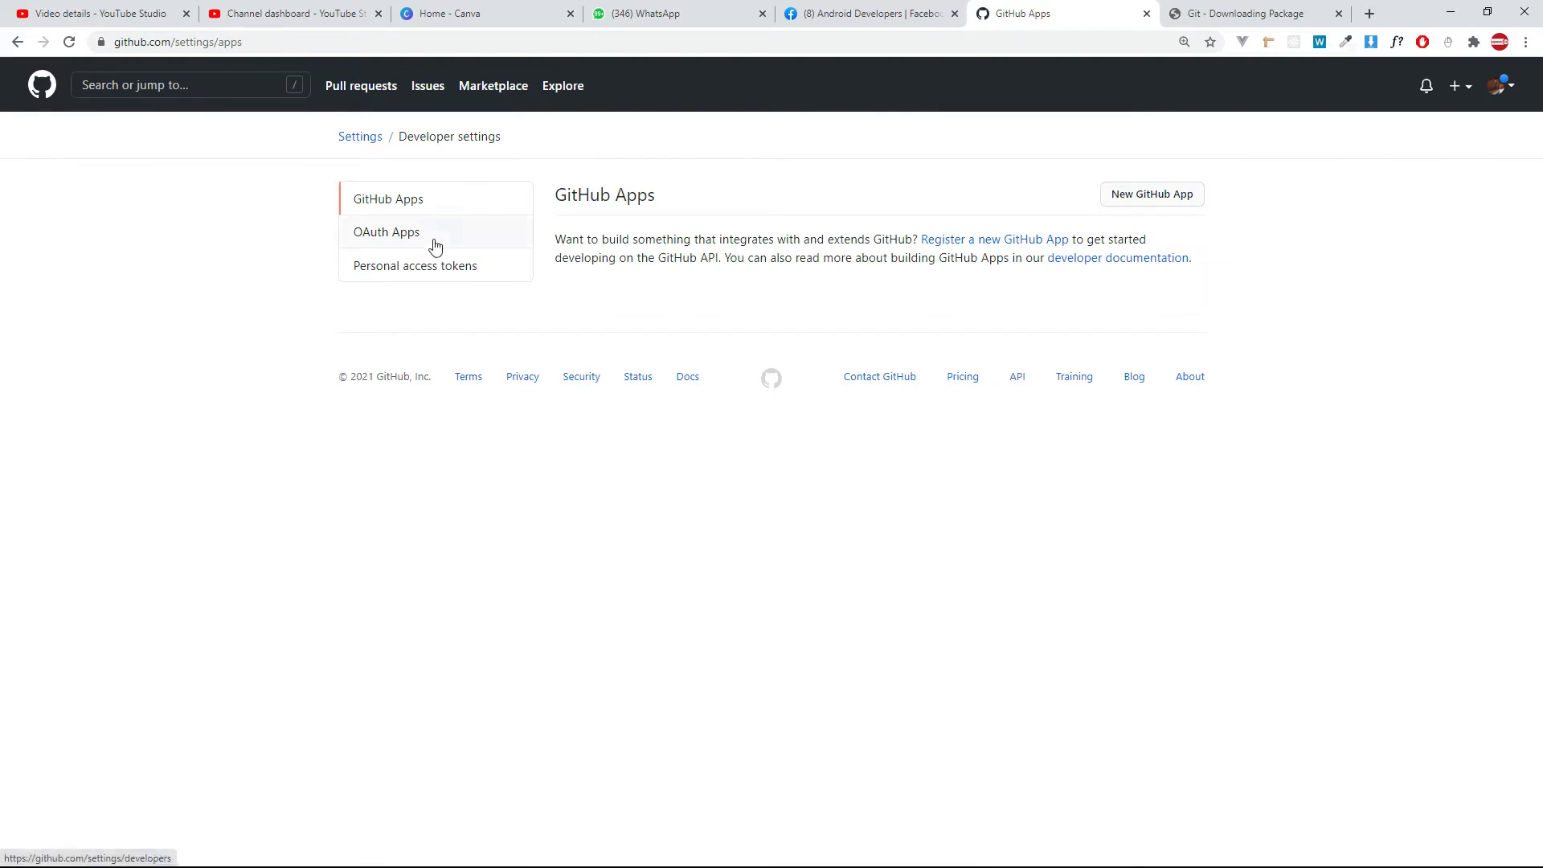
pyautogui.click(434, 241)
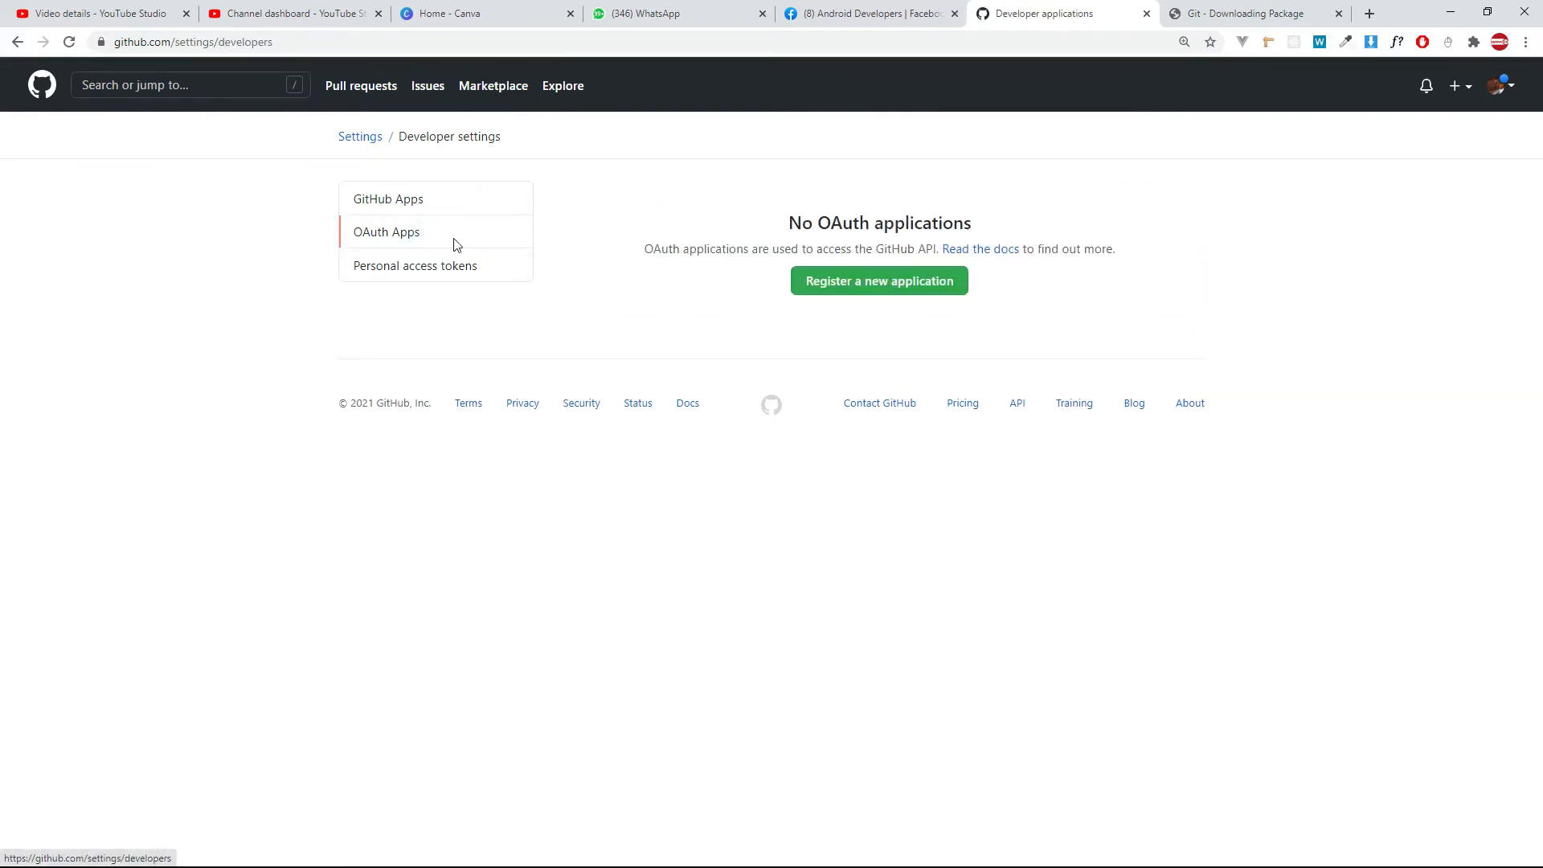
pyautogui.click(424, 273)
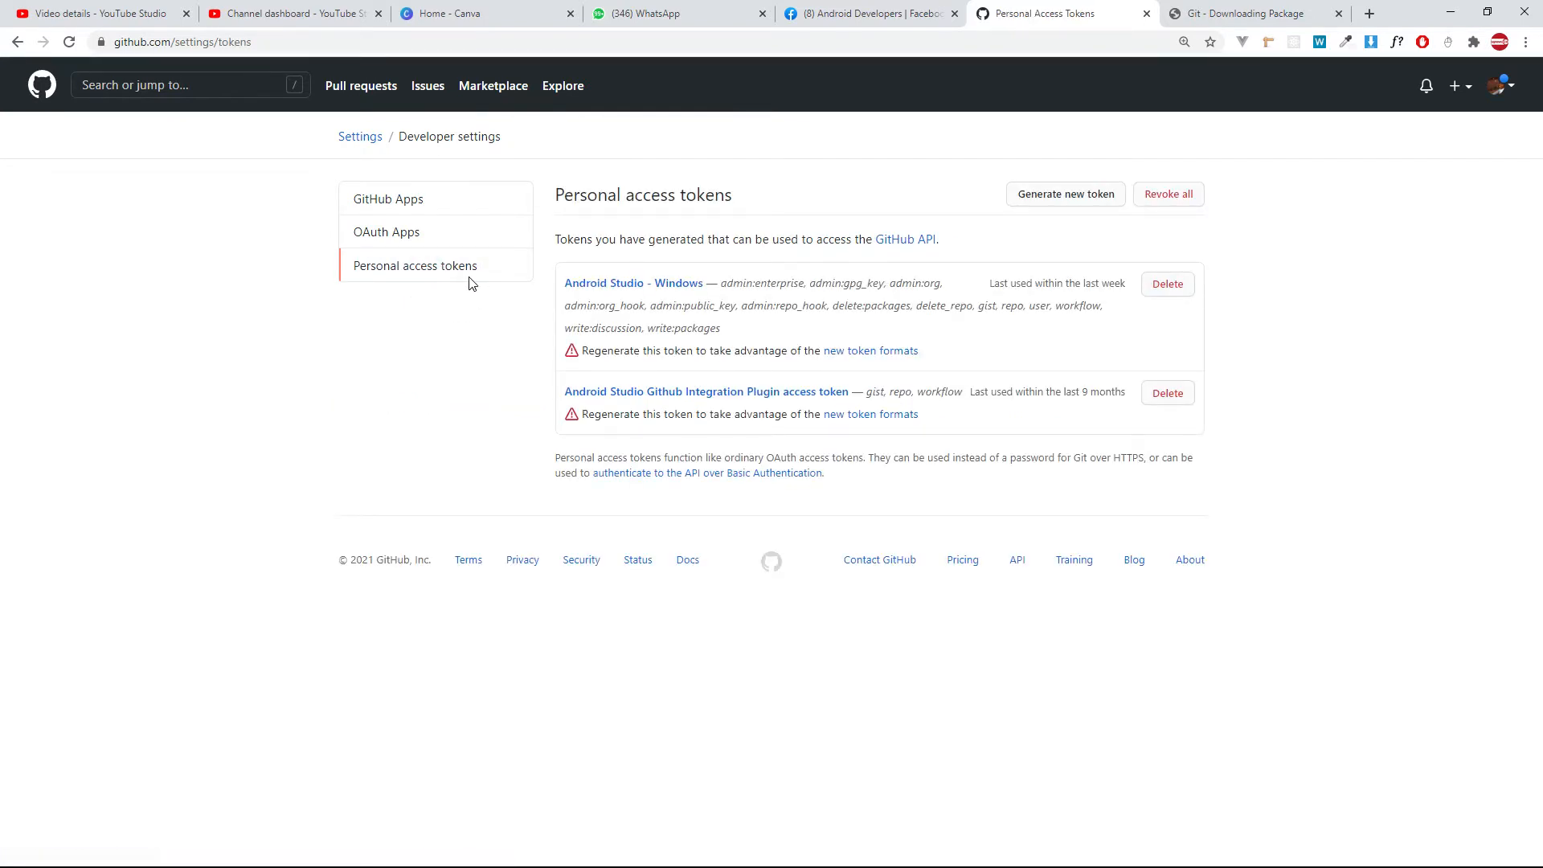
pyautogui.hotkey('alt', 'Tab')
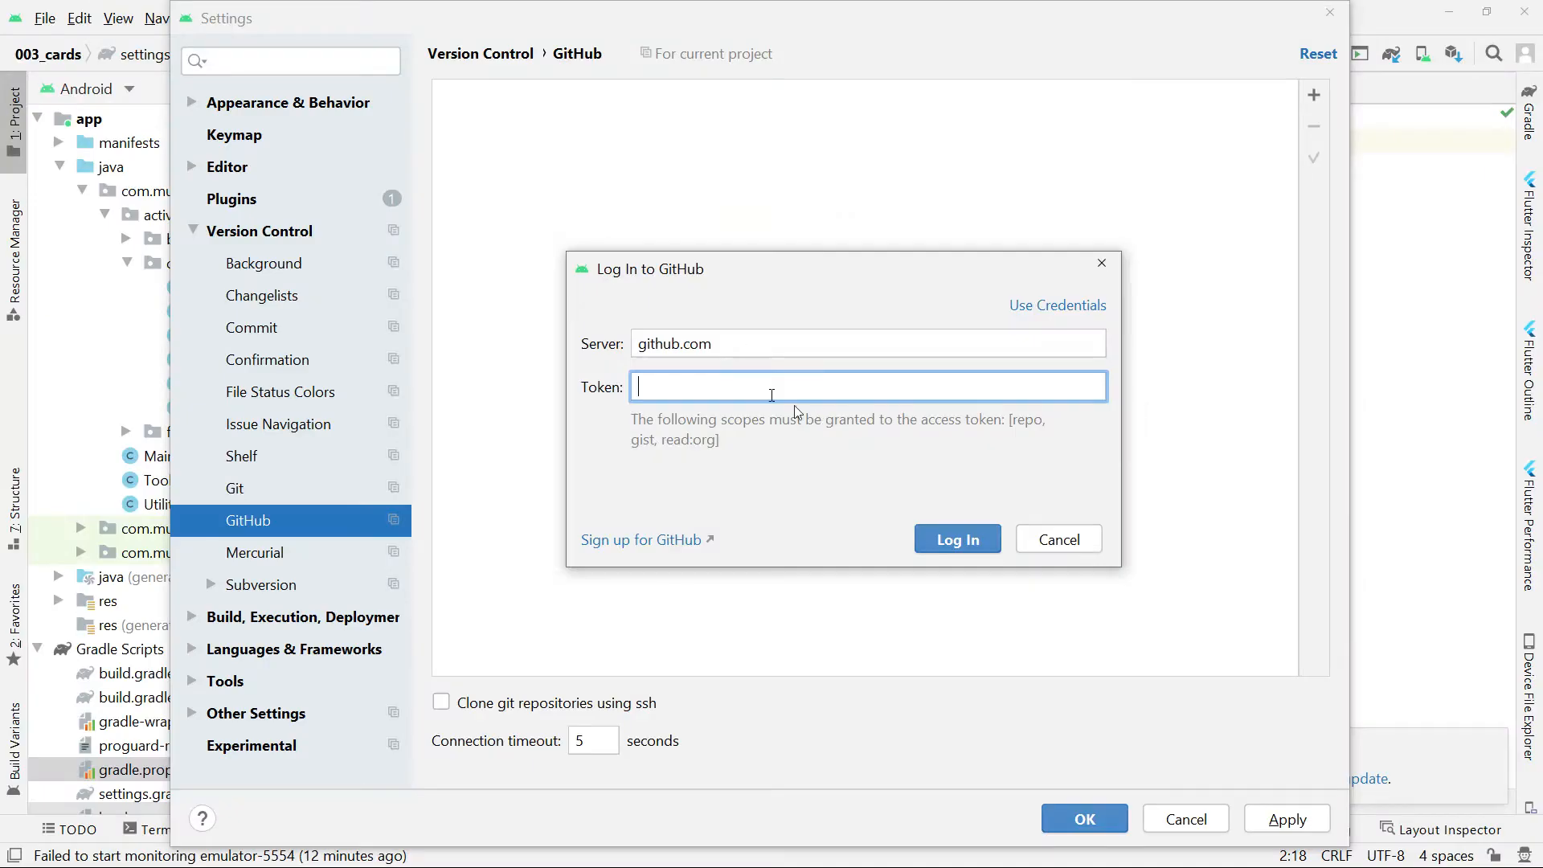
pyautogui.hotkey('alt', 'Tab')
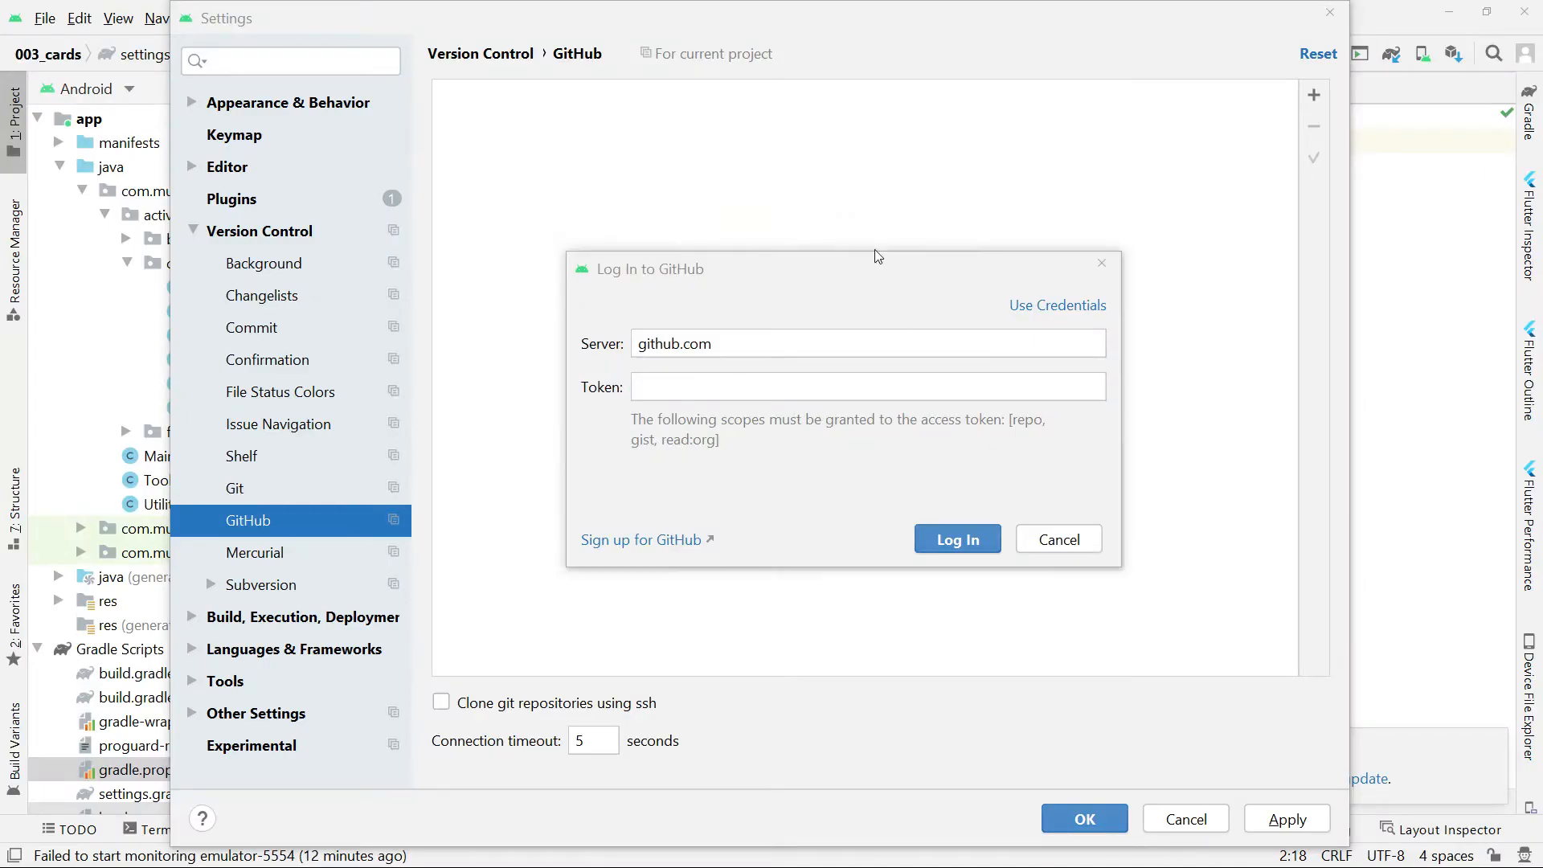
pyautogui.hotkey('alt', 'Tab')
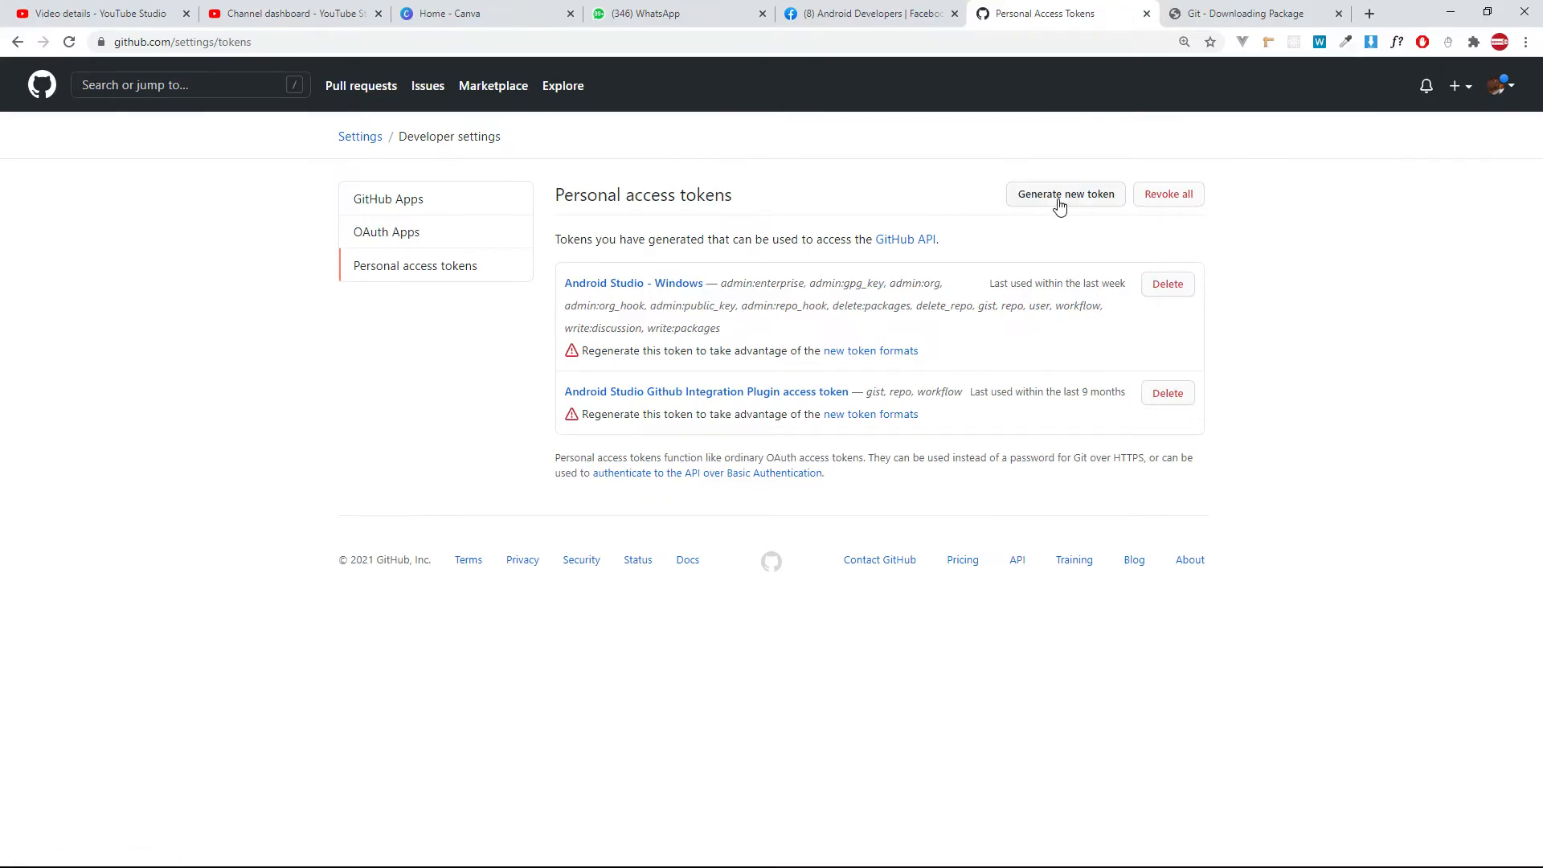
# Start generating a new personal access token and confirm access with the saved account password.
pyautogui.click(1076, 195)
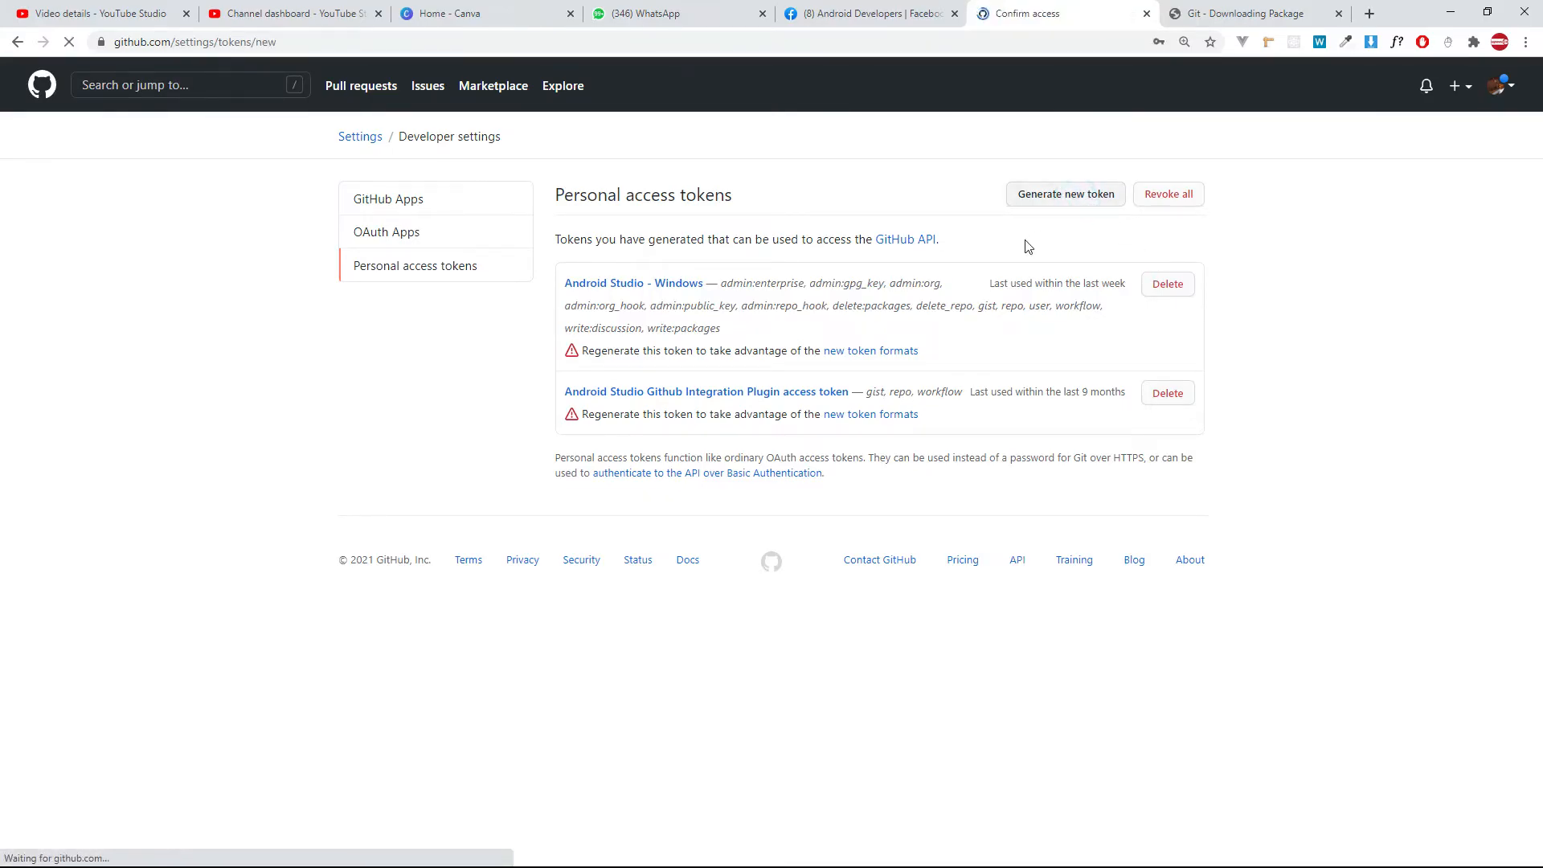
pyautogui.click(742, 255)
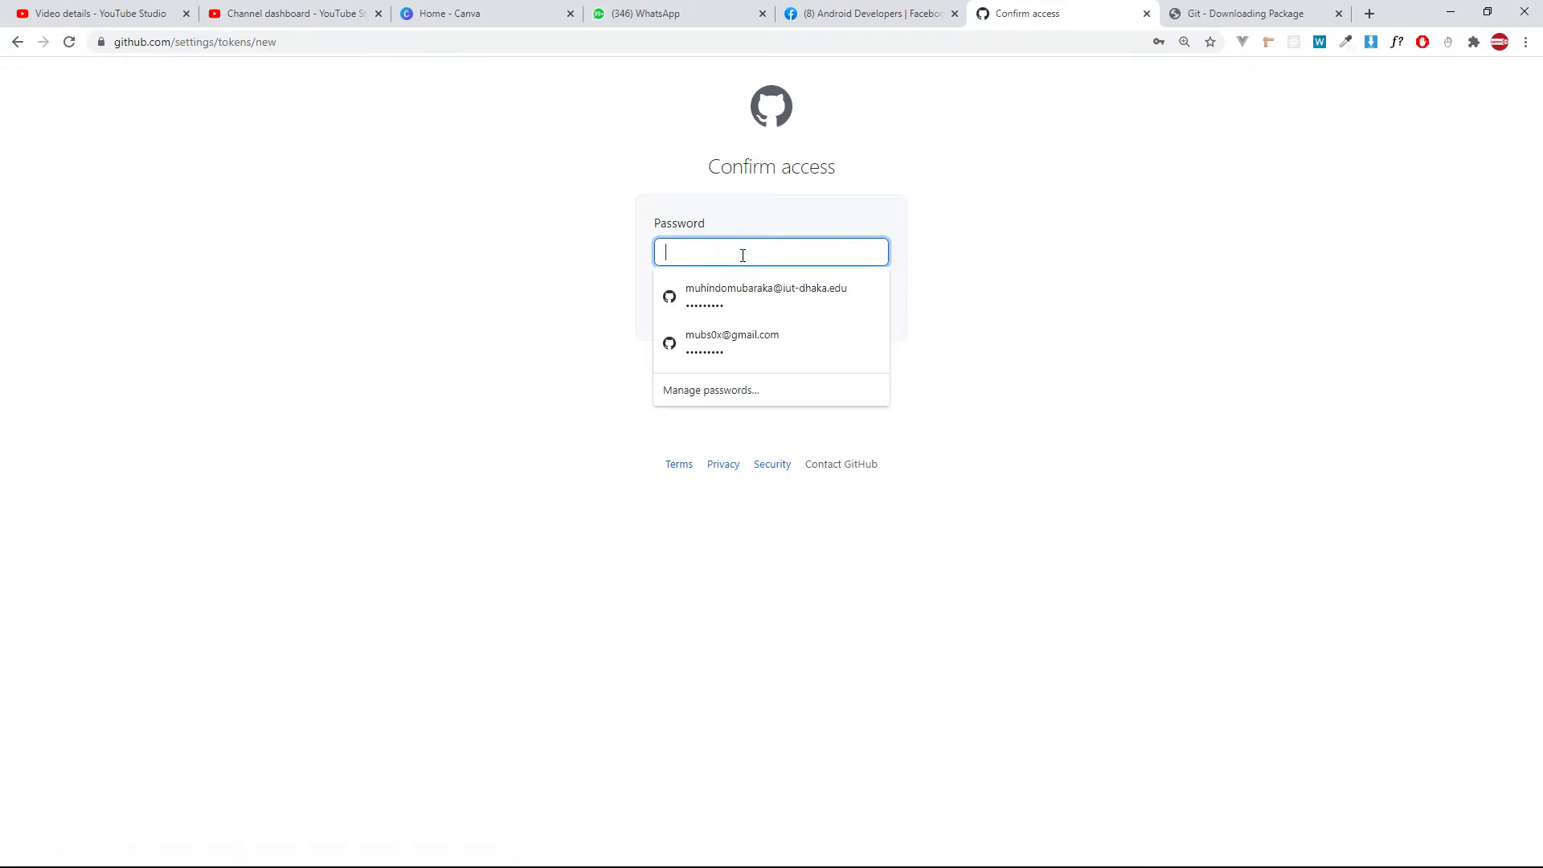
pyautogui.click(741, 302)
pyautogui.click(744, 310)
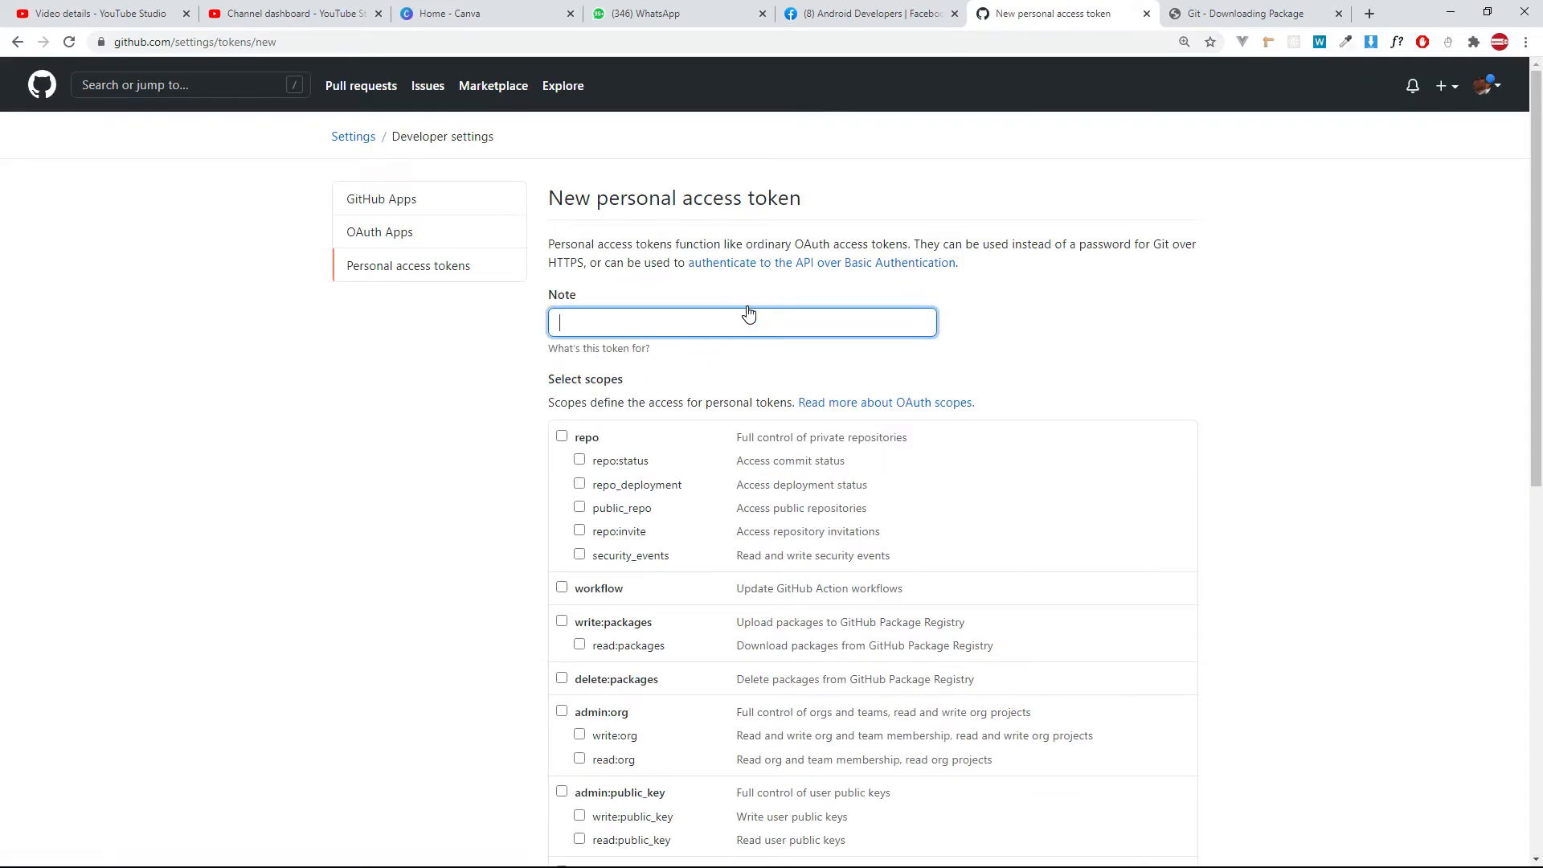
# Grant the new token the repo, workflow, write:packages, delete:packages, admin:org and admin:public_key scopes.
pyautogui.scroll(-1, 627, 418)
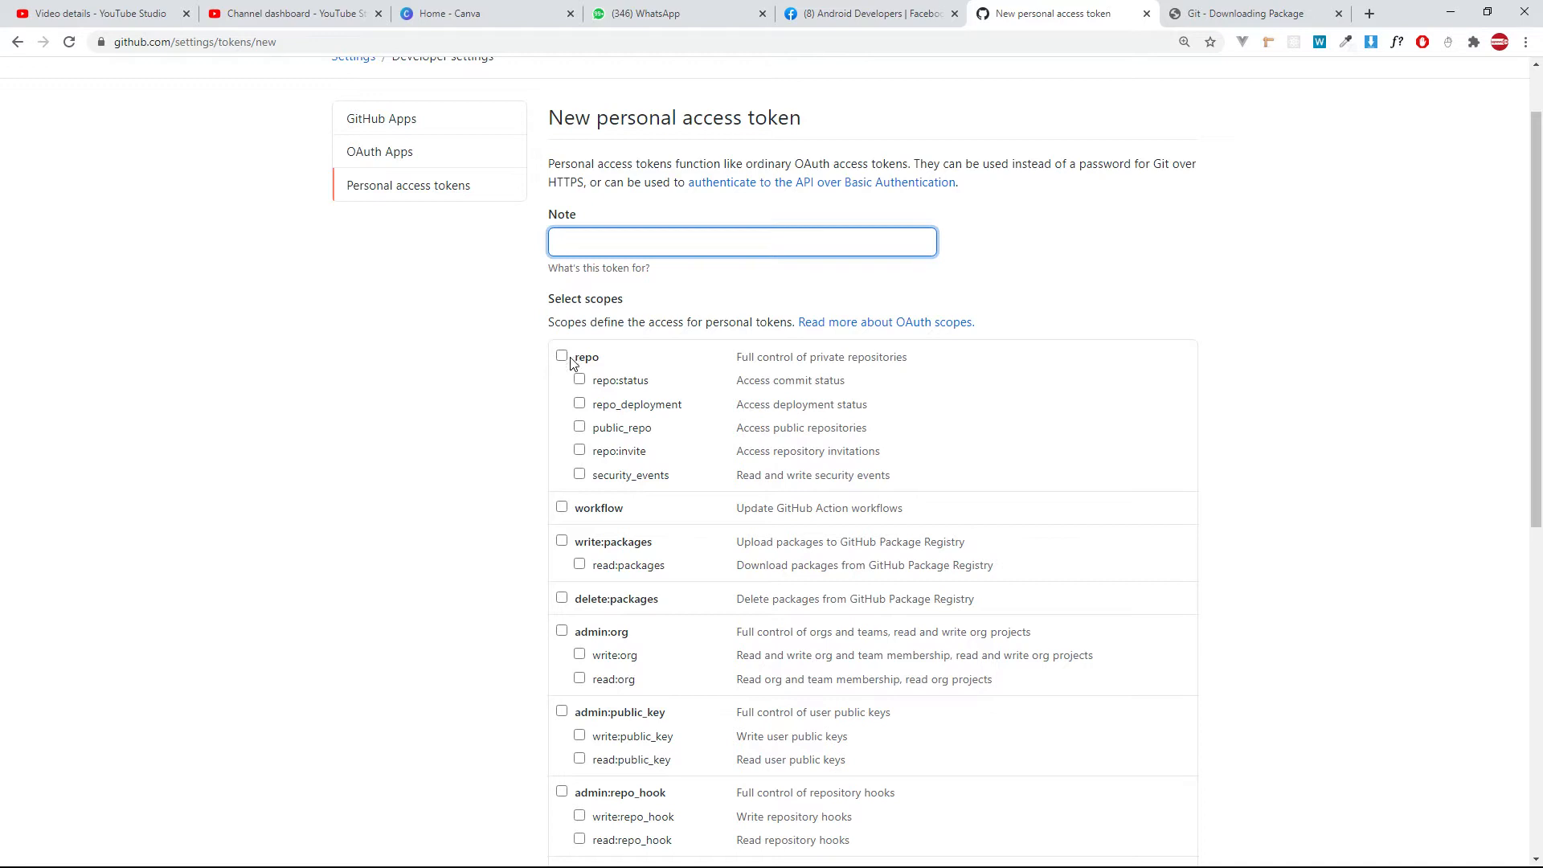
pyautogui.click(563, 359)
pyautogui.scroll(-1, 573, 387)
pyautogui.click(561, 431)
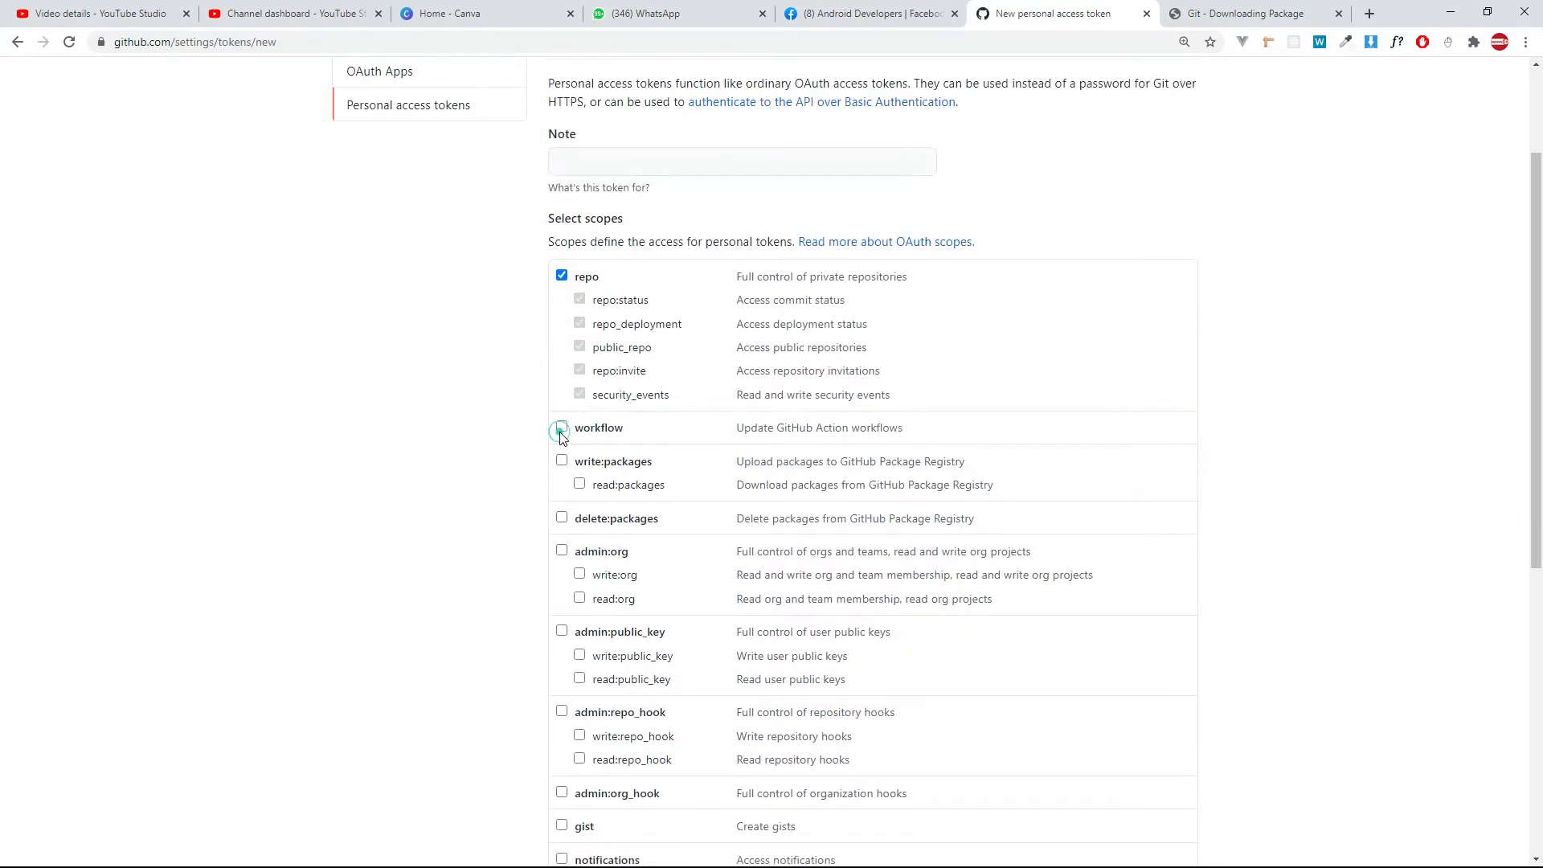
pyautogui.click(562, 466)
pyautogui.click(562, 518)
pyautogui.click(562, 551)
pyautogui.scroll(-2, 575, 546)
pyautogui.click(561, 471)
# Add the admin:repo_hook, admin:org_hook, gist, notifications and user scopes to the token.
pyautogui.scroll(-2, 562, 482)
pyautogui.click(564, 389)
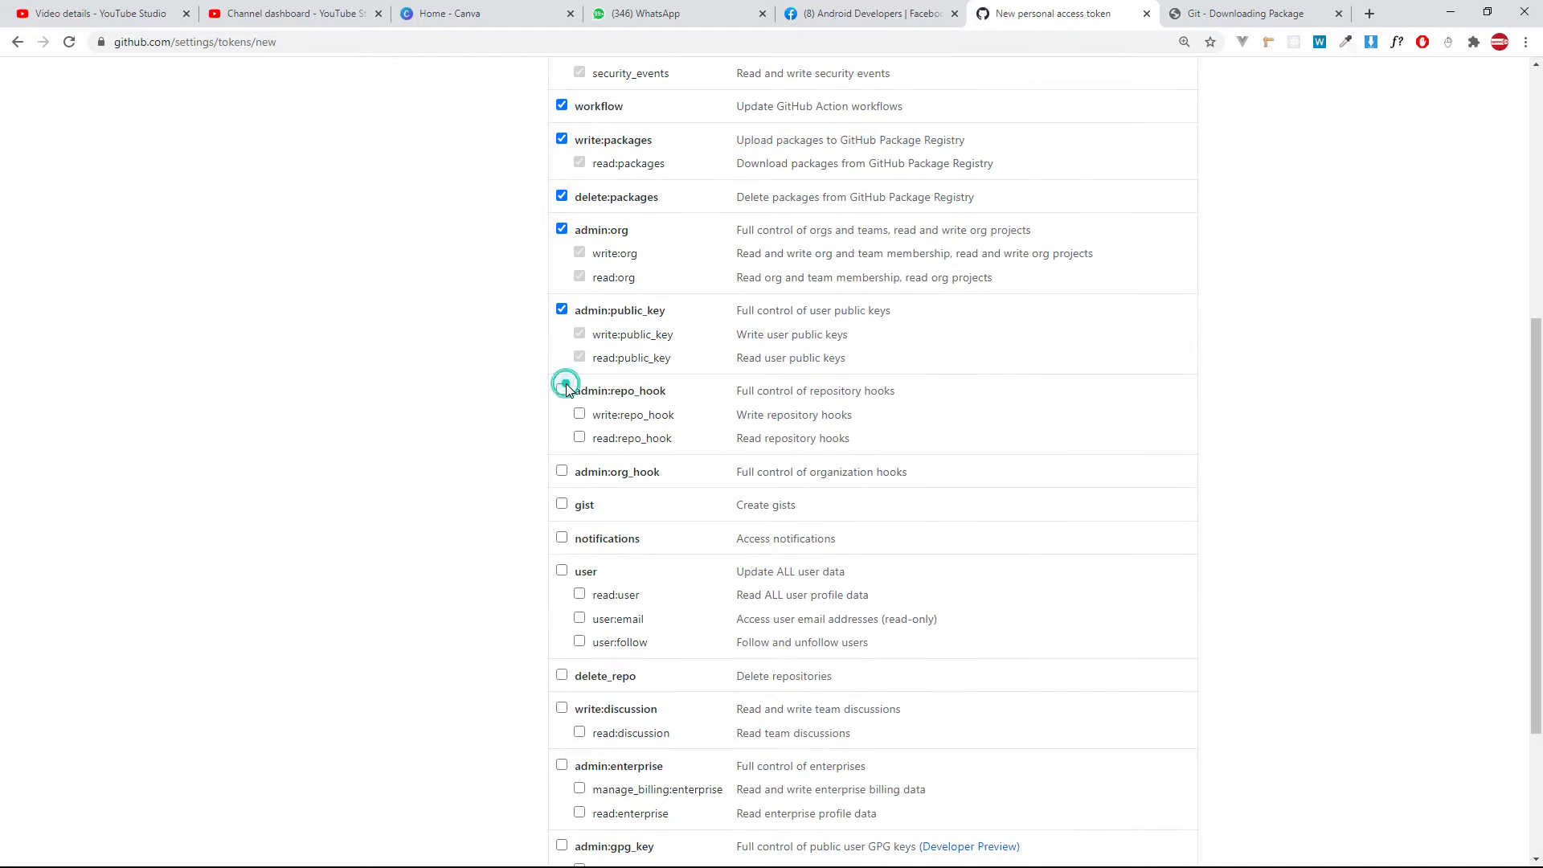
pyautogui.click(562, 472)
pyautogui.click(563, 503)
pyautogui.click(561, 538)
pyautogui.click(562, 569)
# Add the delete_repo, write:discussion, admin:enterprise and admin:gpg_key scopes to the token.
pyautogui.scroll(-2, 567, 566)
pyautogui.scroll(-1, 570, 565)
pyautogui.click(562, 443)
pyautogui.click(561, 476)
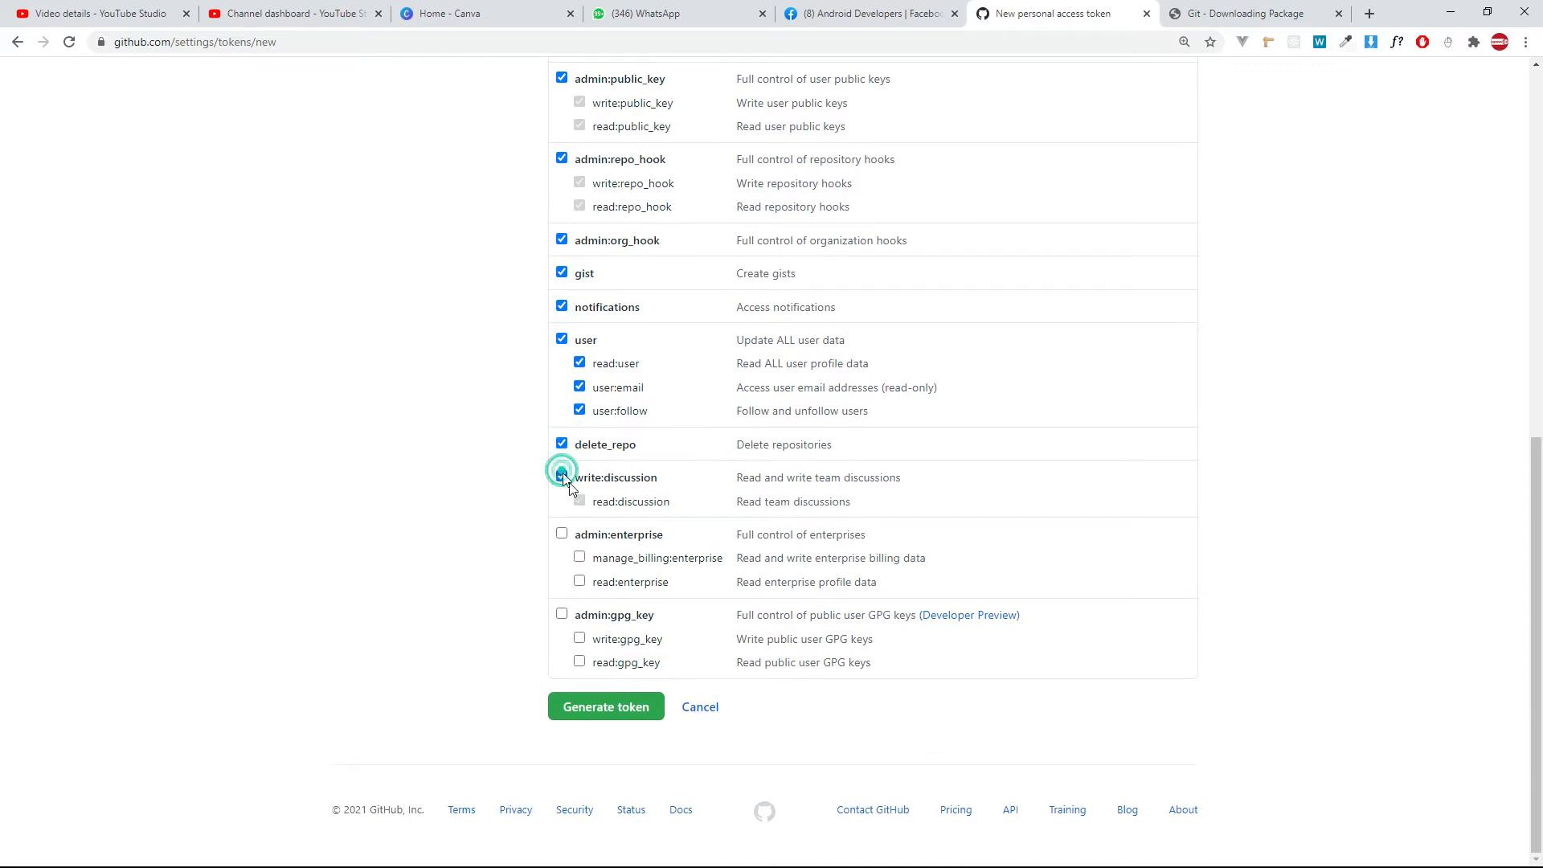
pyautogui.click(562, 536)
pyautogui.click(561, 612)
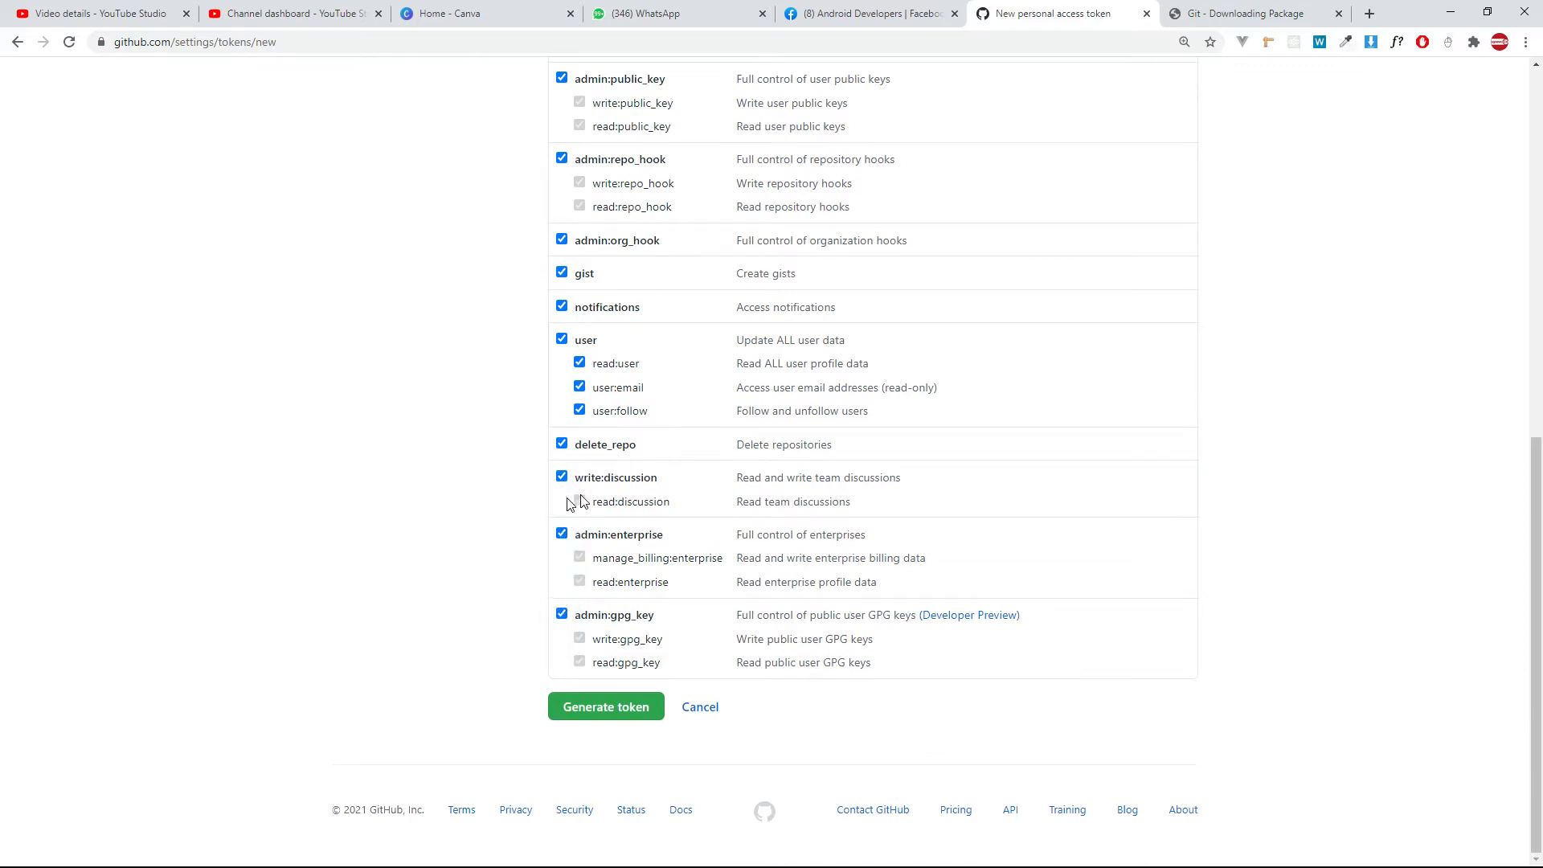
# Set the new token's note to "My Android Studio - Windows".
pyautogui.click(647, 711)
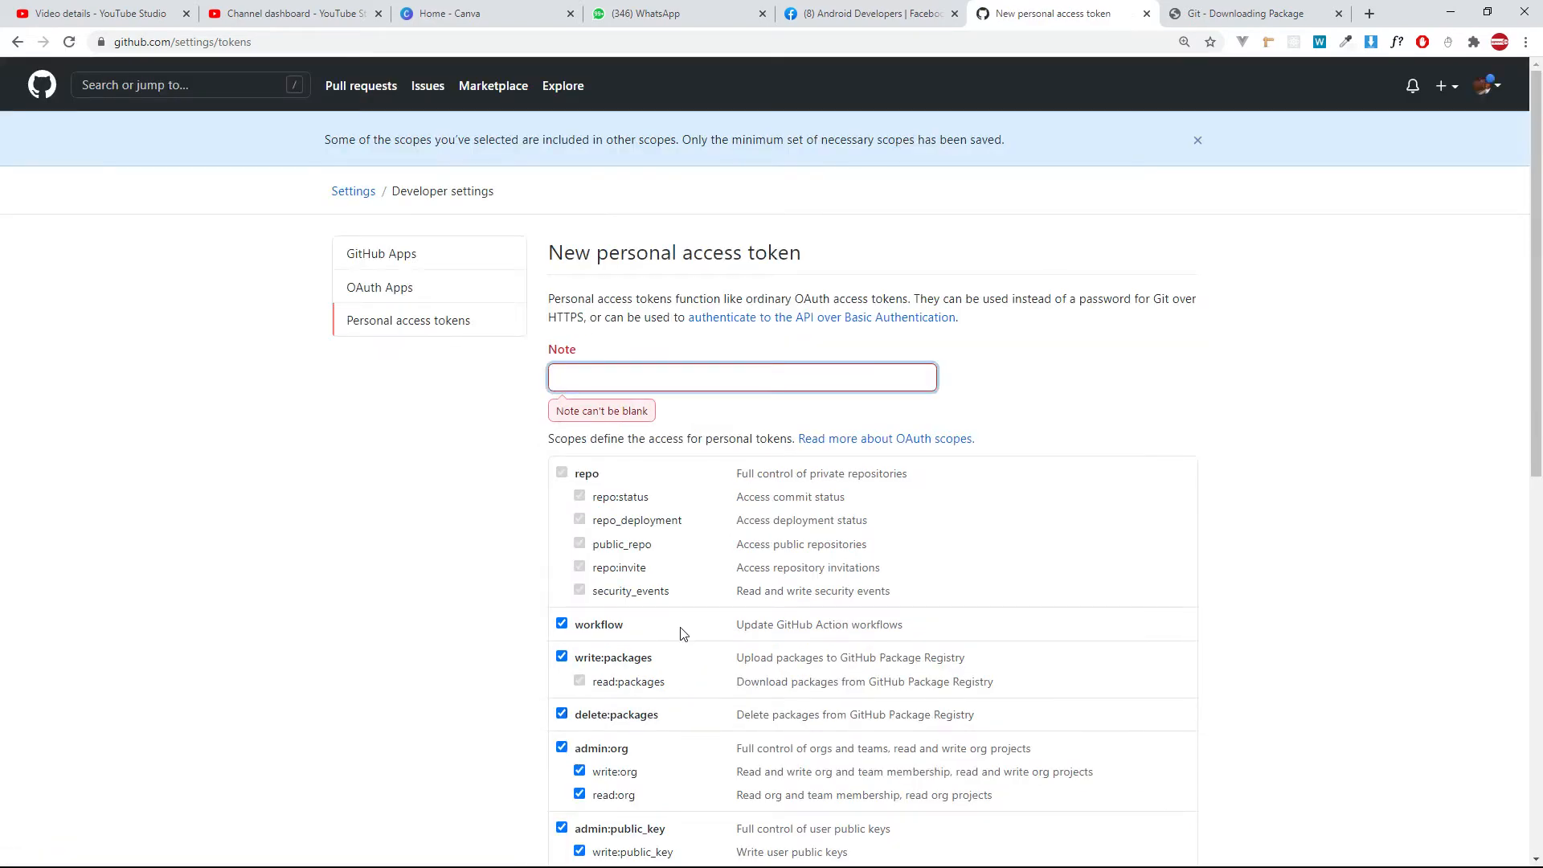
pyautogui.click(621, 379)
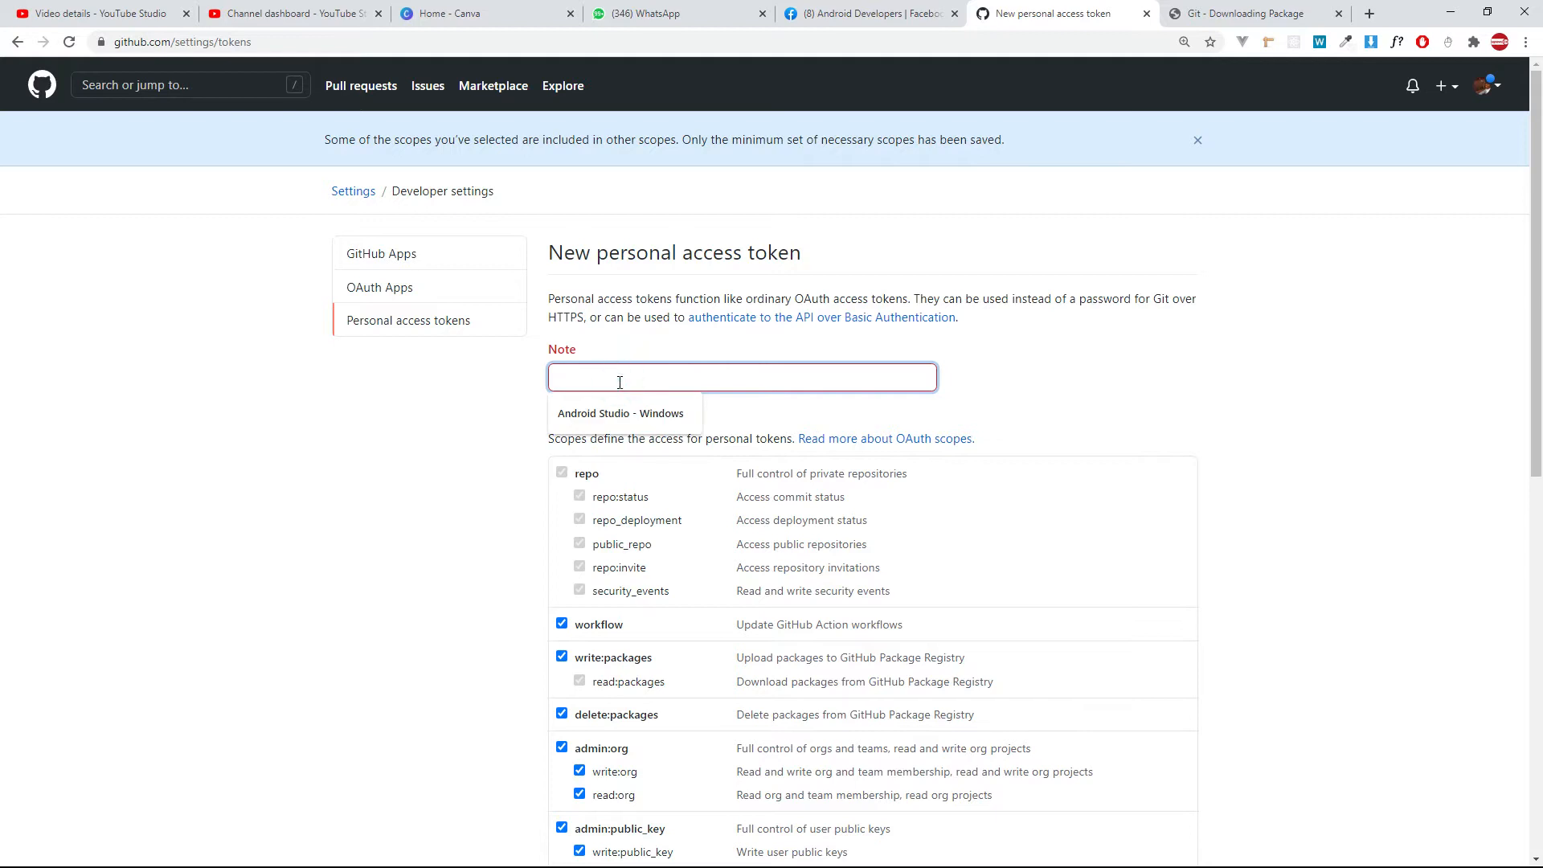
pyautogui.click(684, 402)
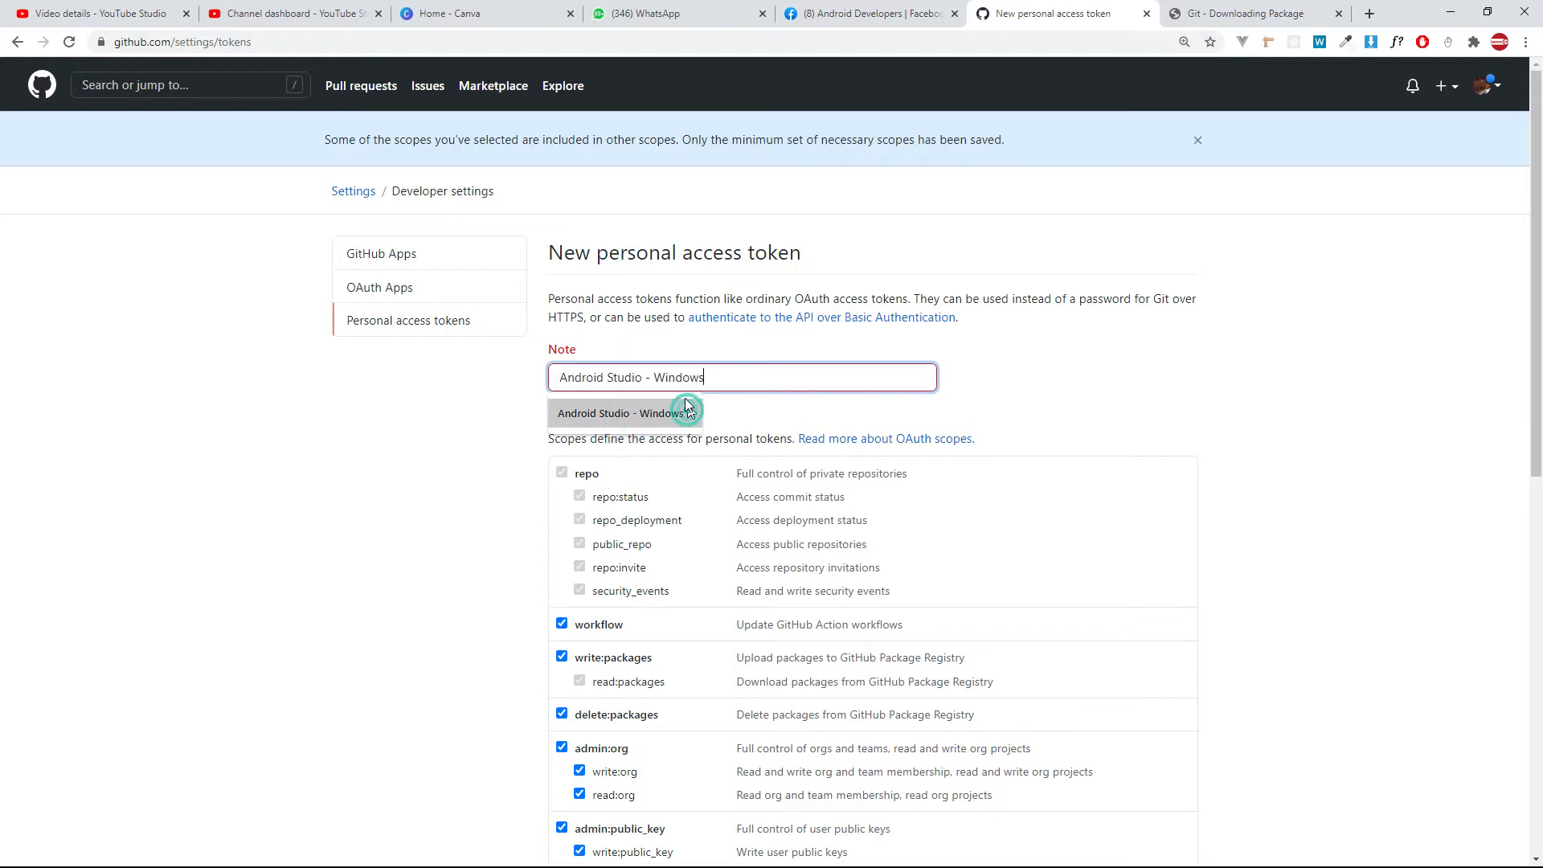
pyautogui.click(581, 377)
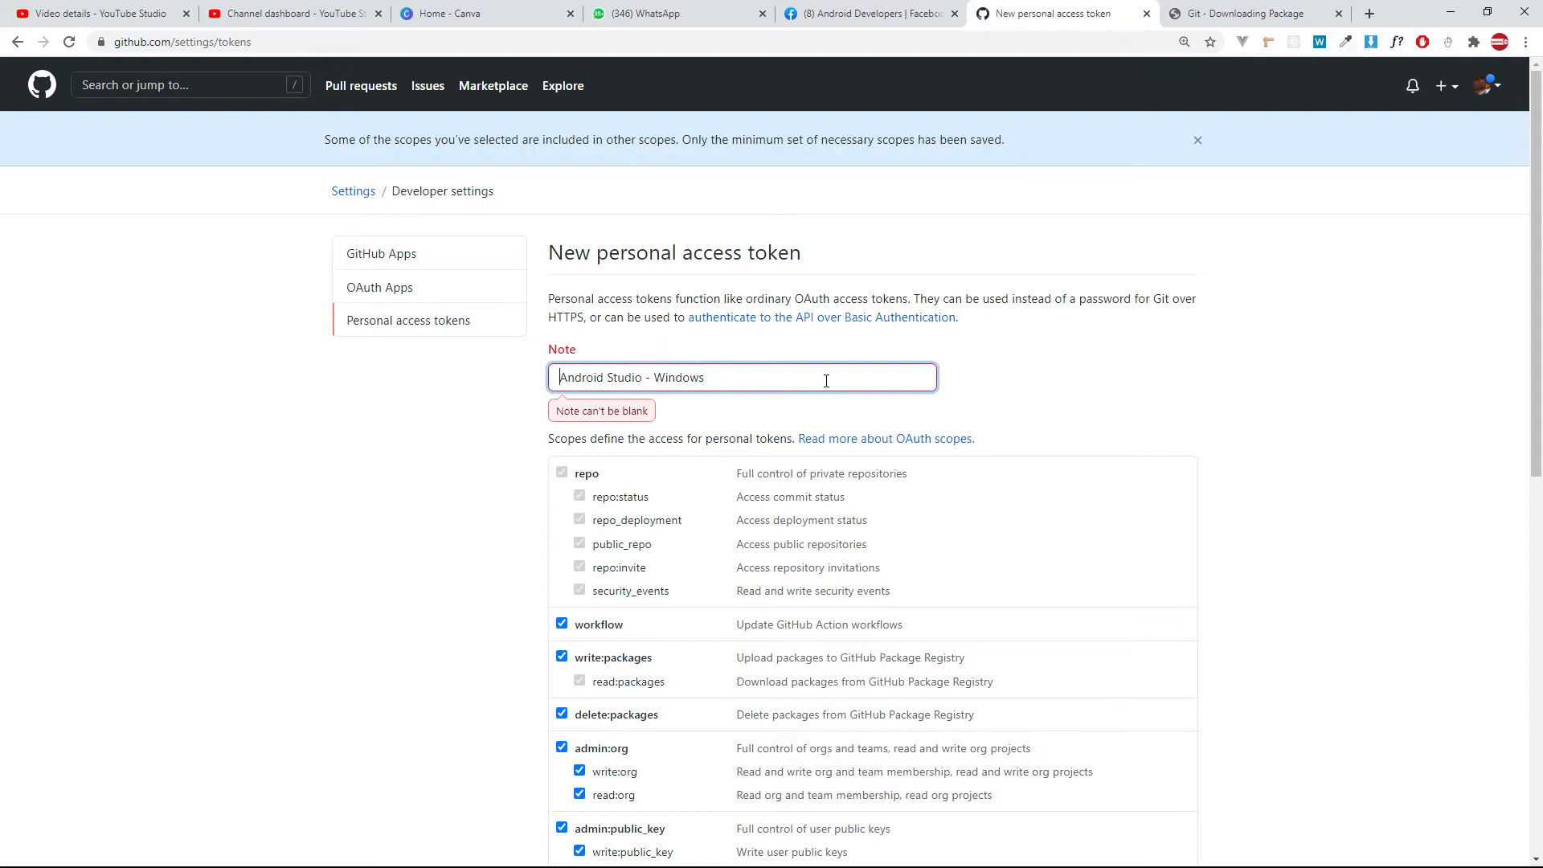
pyautogui.write('My')
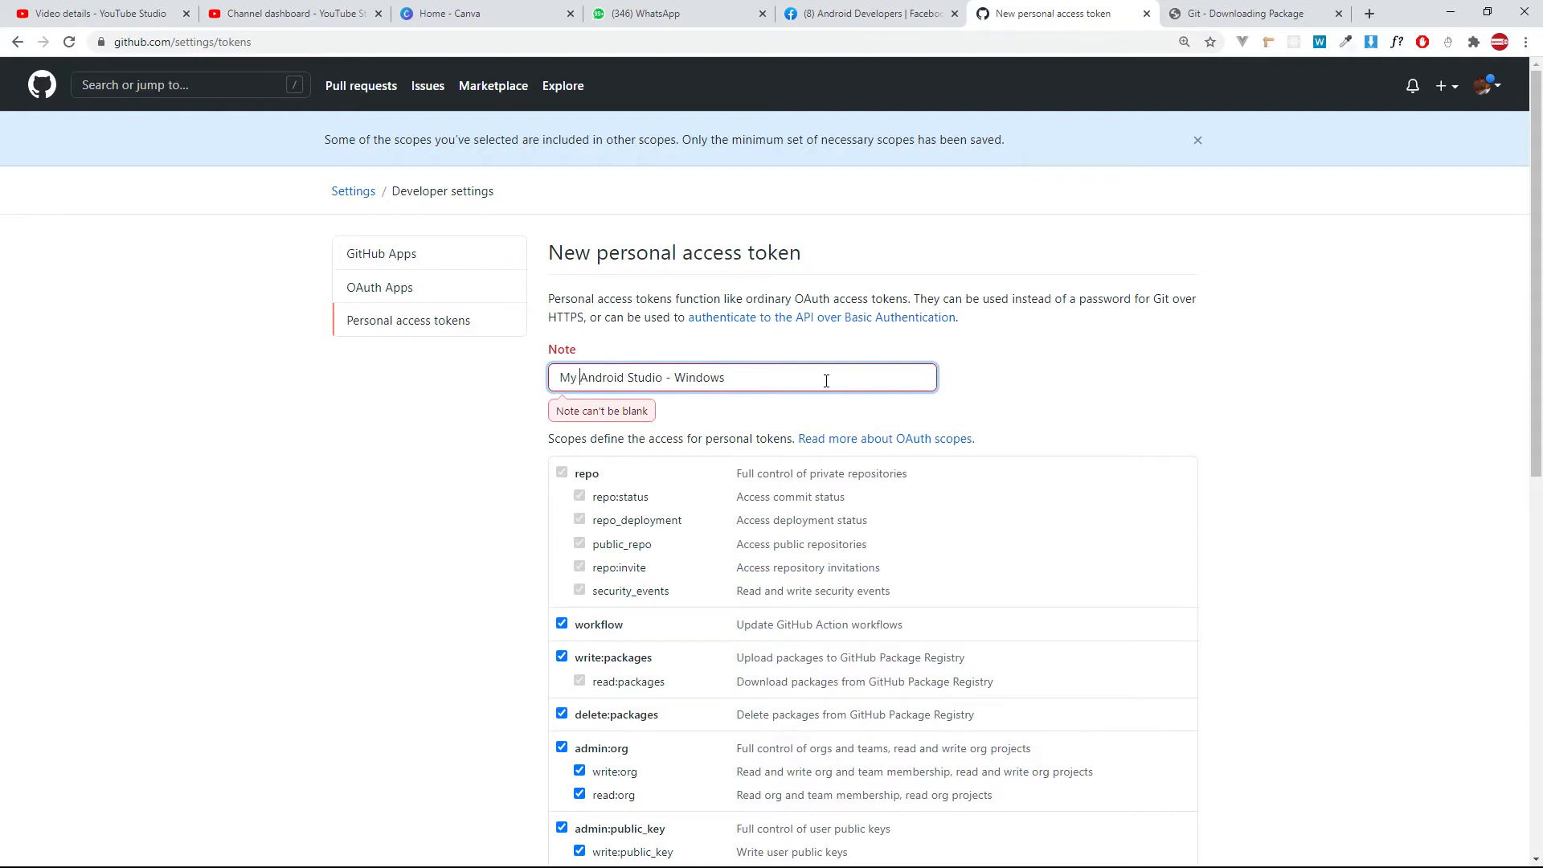
pyautogui.click(1011, 386)
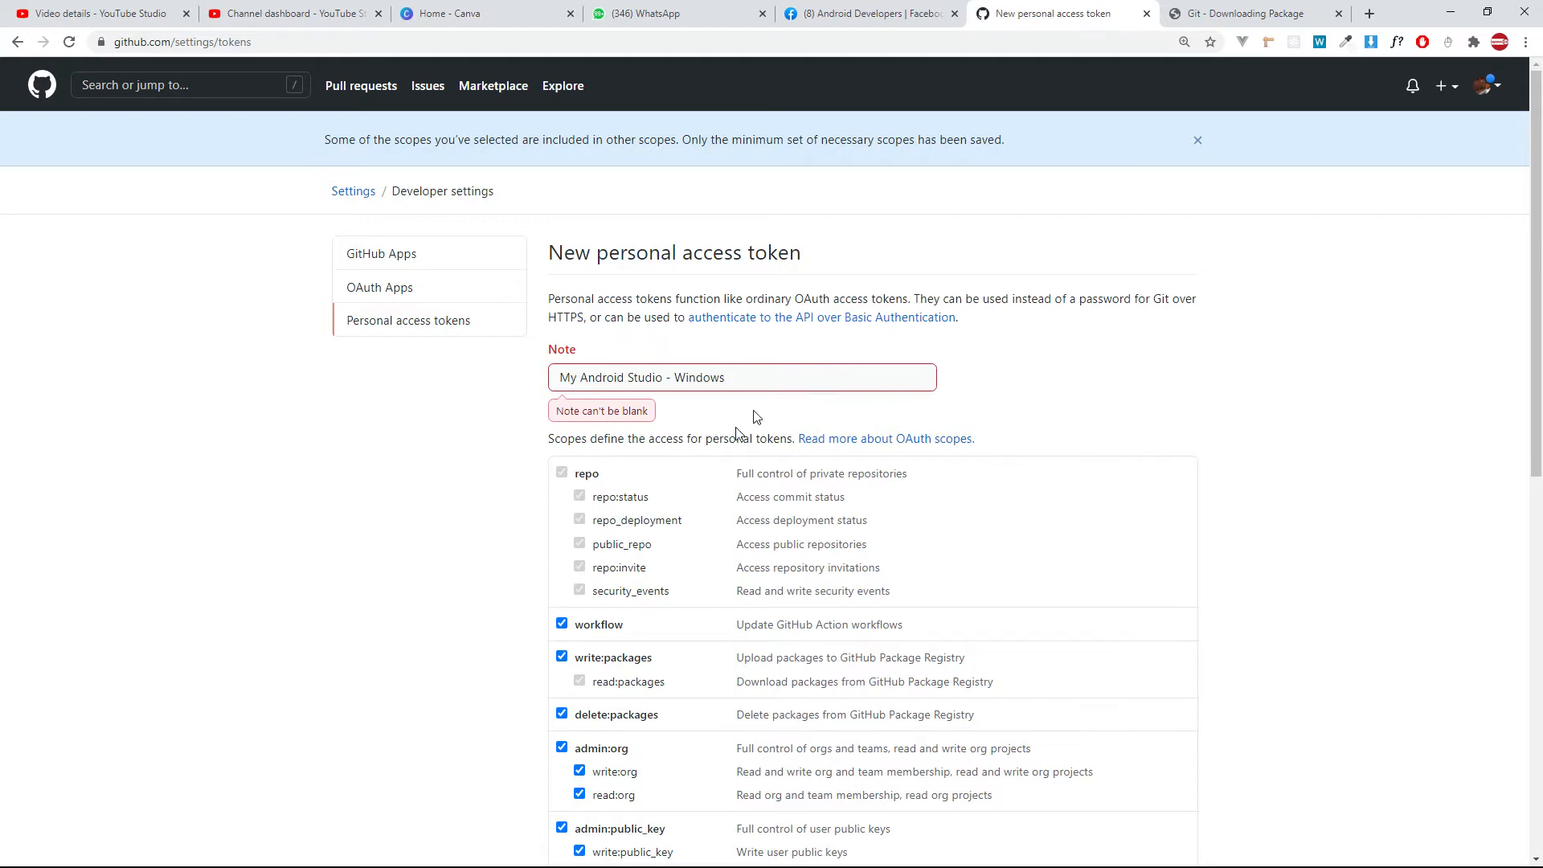
# Generate the personal access token with the selected scopes and copy it to the clipboard.
pyautogui.moveTo(796, 376); pyautogui.dragTo(562, 376)
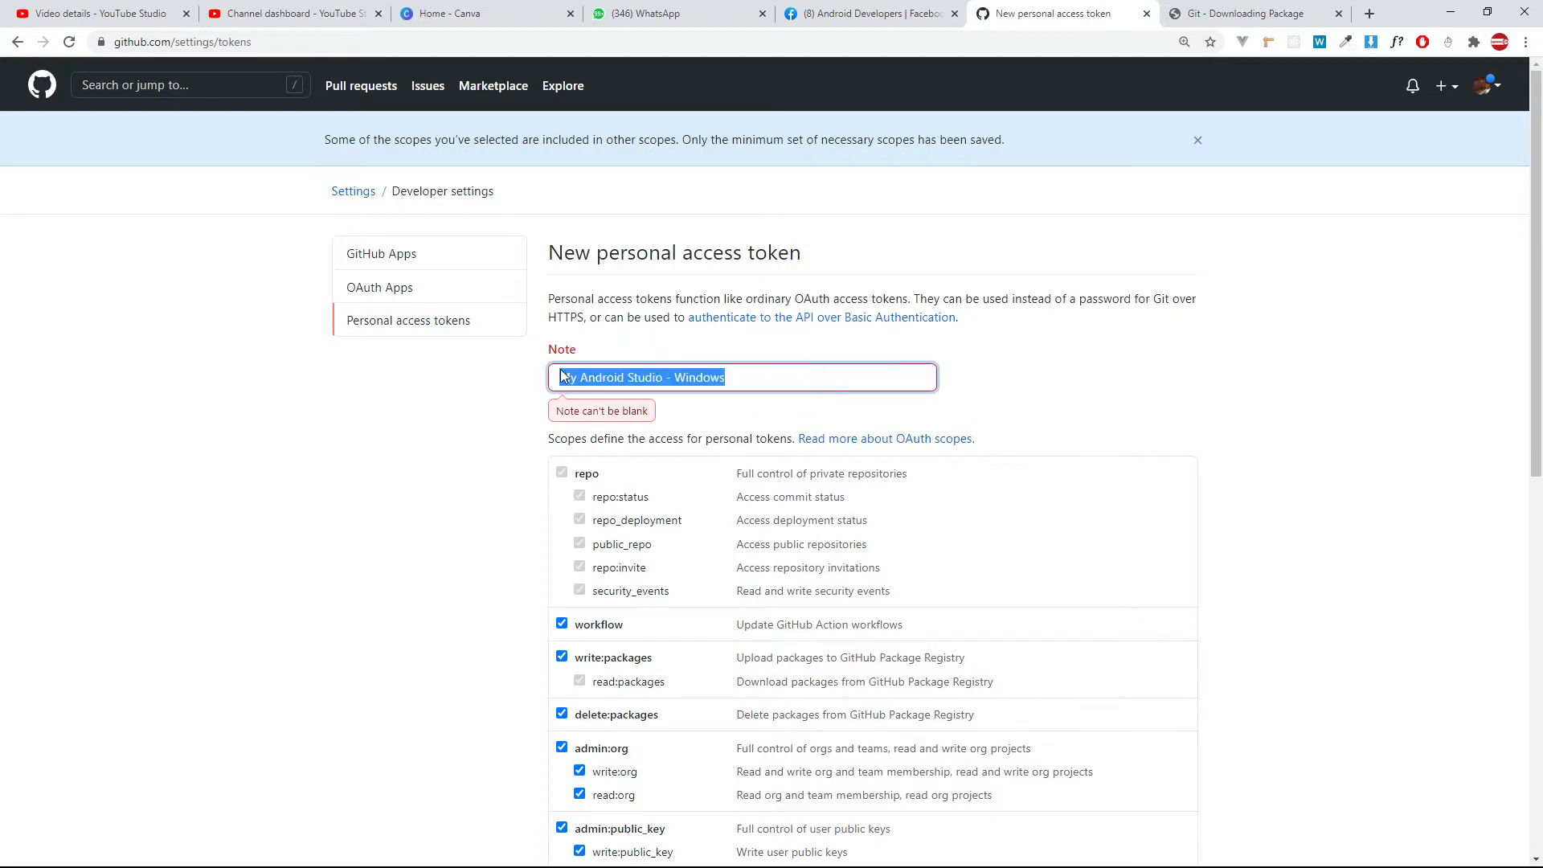
pyautogui.click(775, 373)
pyautogui.tripleClick(799, 378)
pyautogui.scroll(-10, 741, 406)
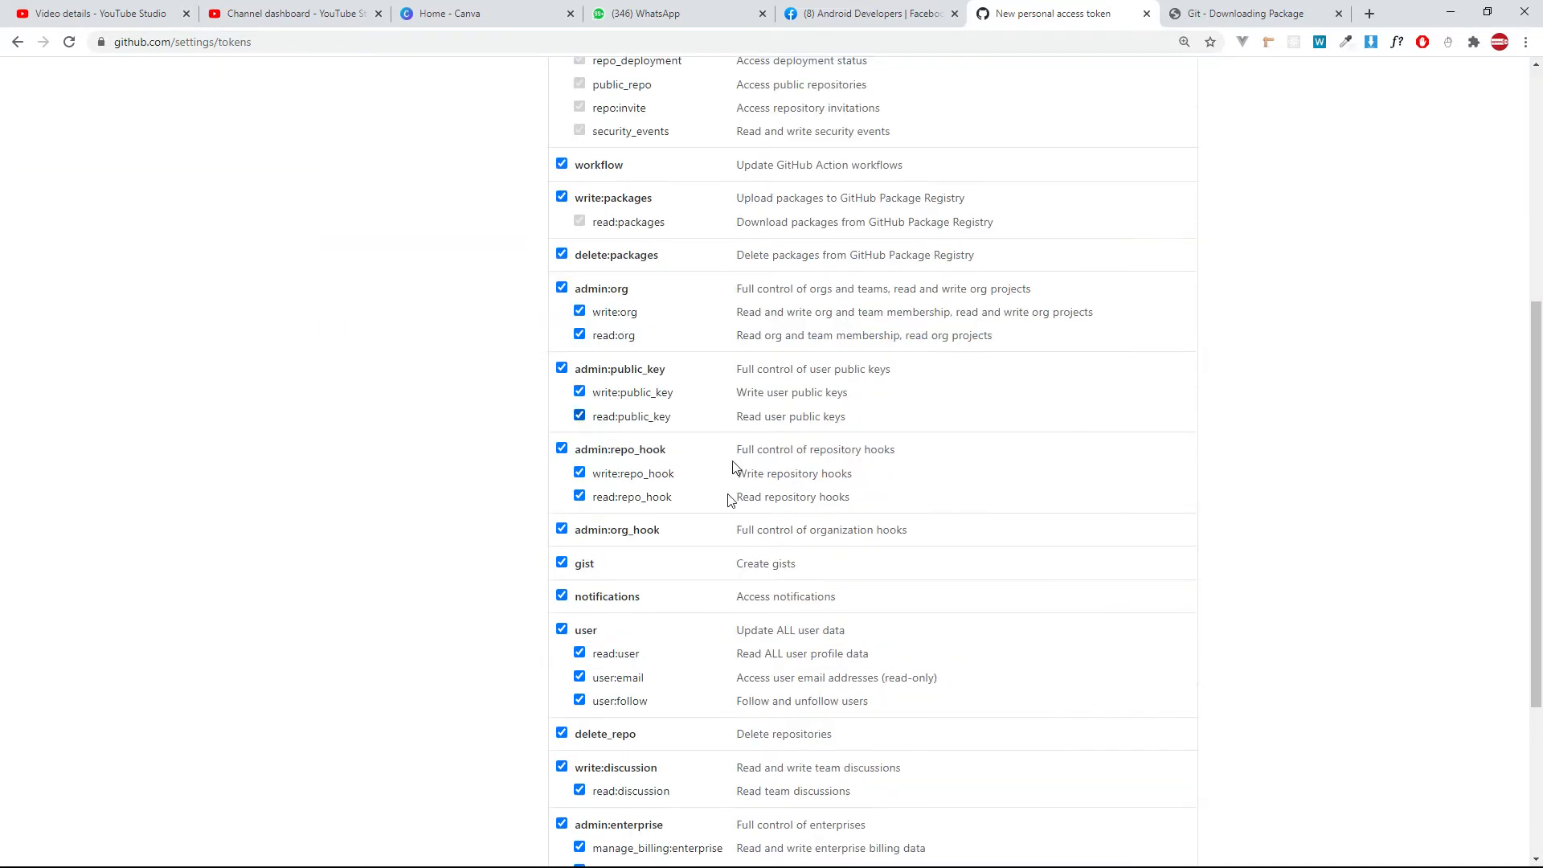
pyautogui.click(613, 708)
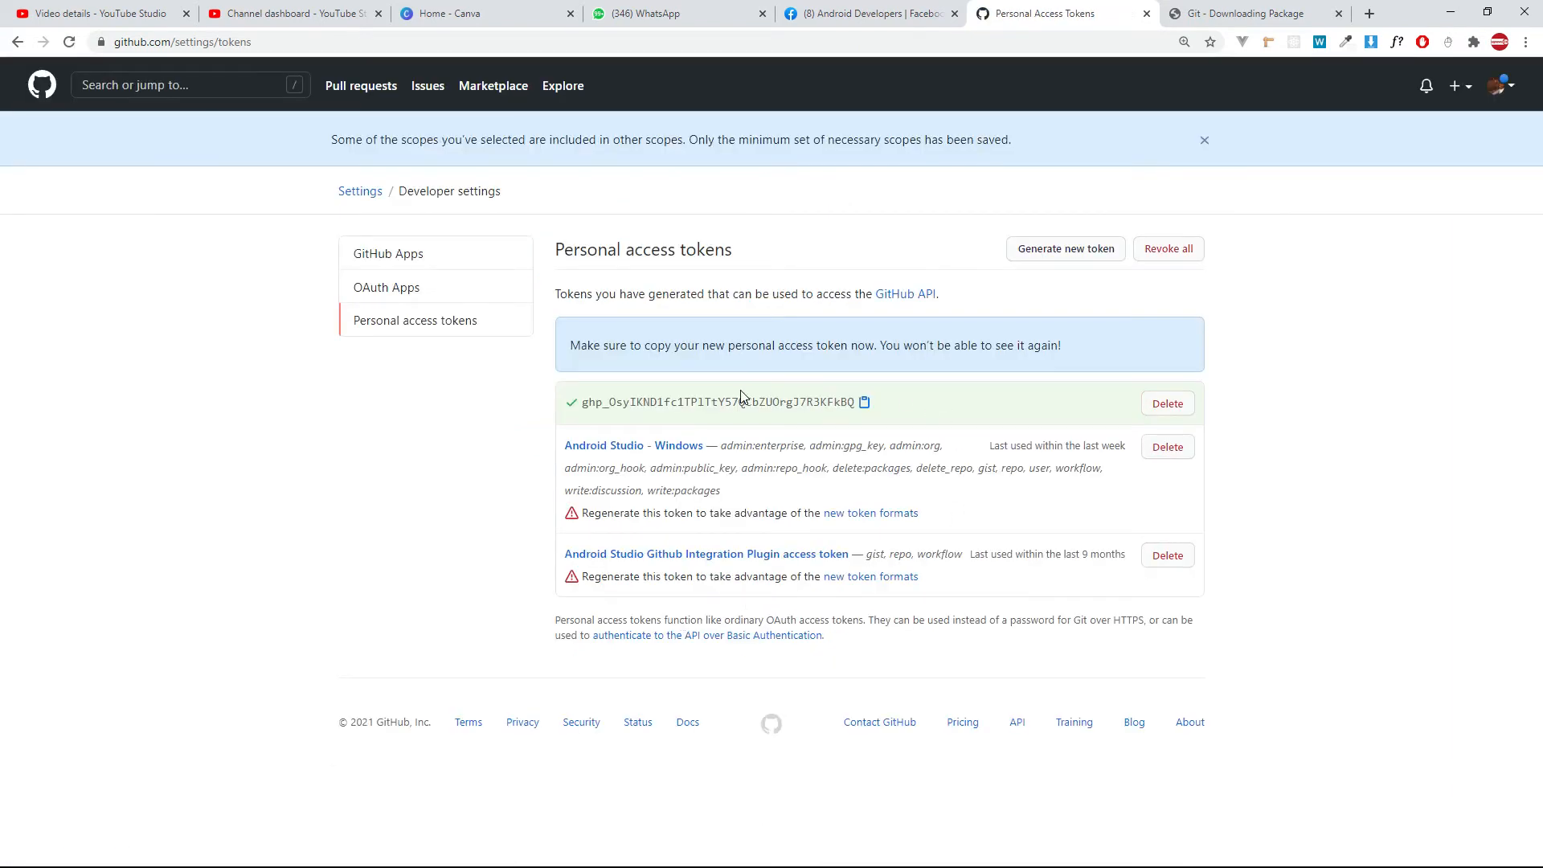
pyautogui.click(866, 408)
pyautogui.click(864, 407)
pyautogui.click(865, 408)
# Switch to Android Studio, log in to GitHub by pasting the copied access token, and apply the settings.
pyautogui.hotkey('alt', 'Tab')
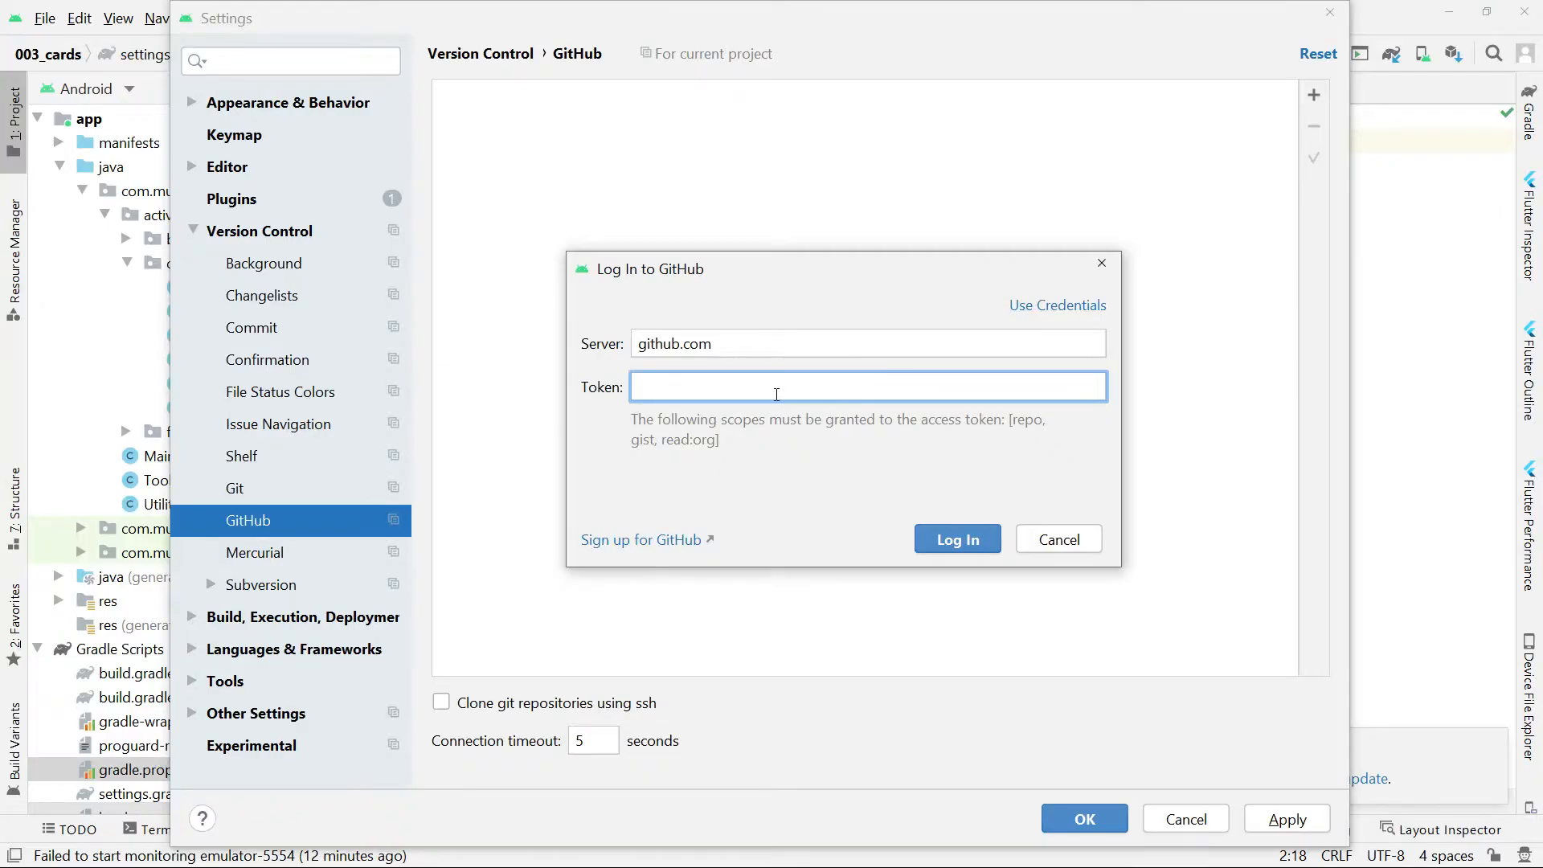
pyautogui.hotkey('ctrl', 'v')
pyautogui.moveTo(927, 386); pyautogui.dragTo(566, 384)
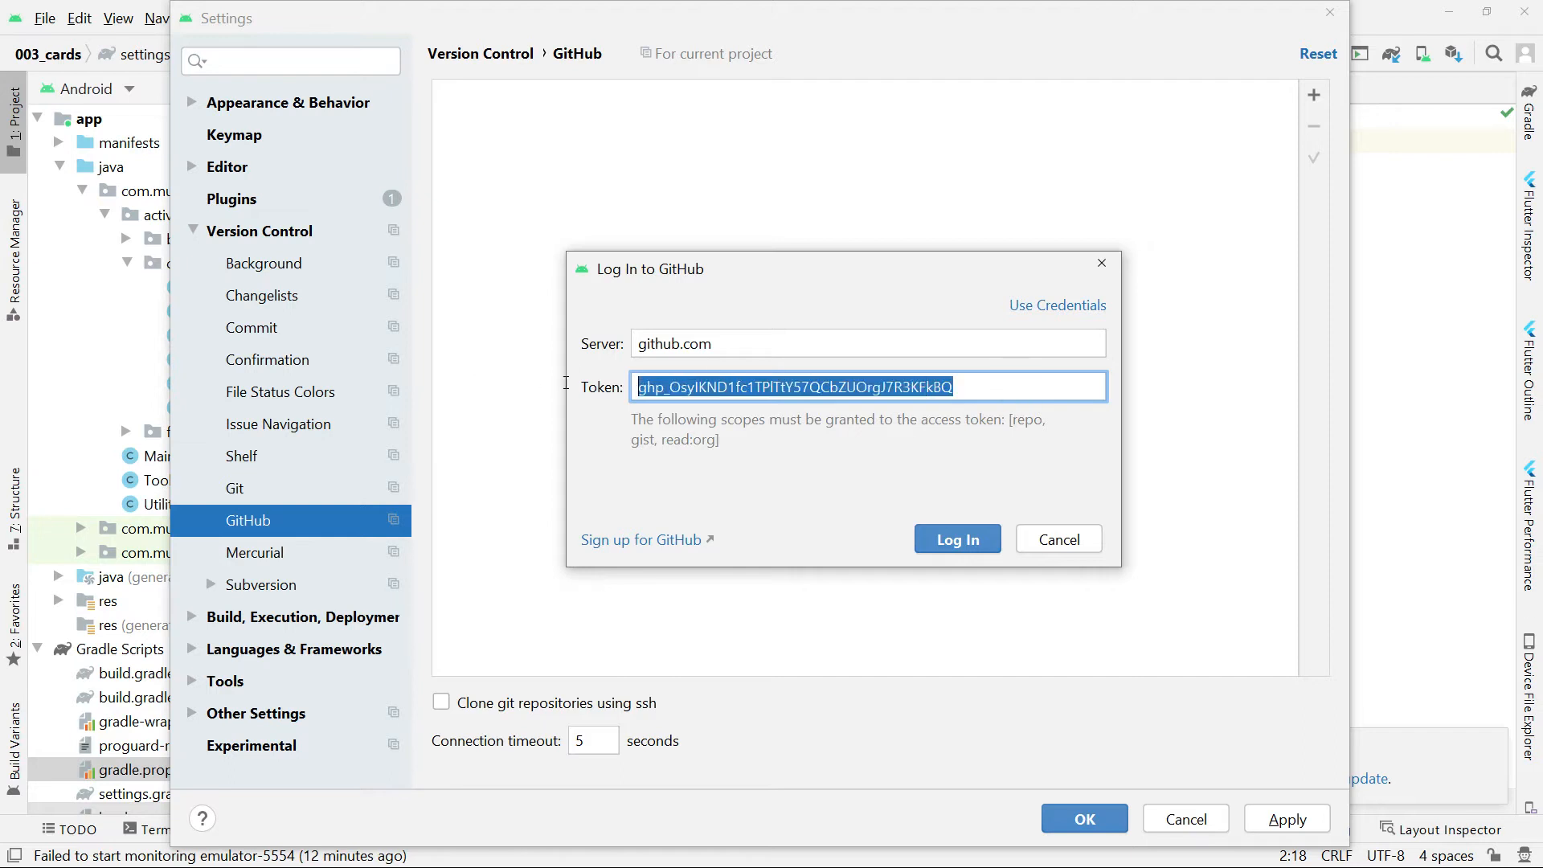
pyautogui.click(958, 540)
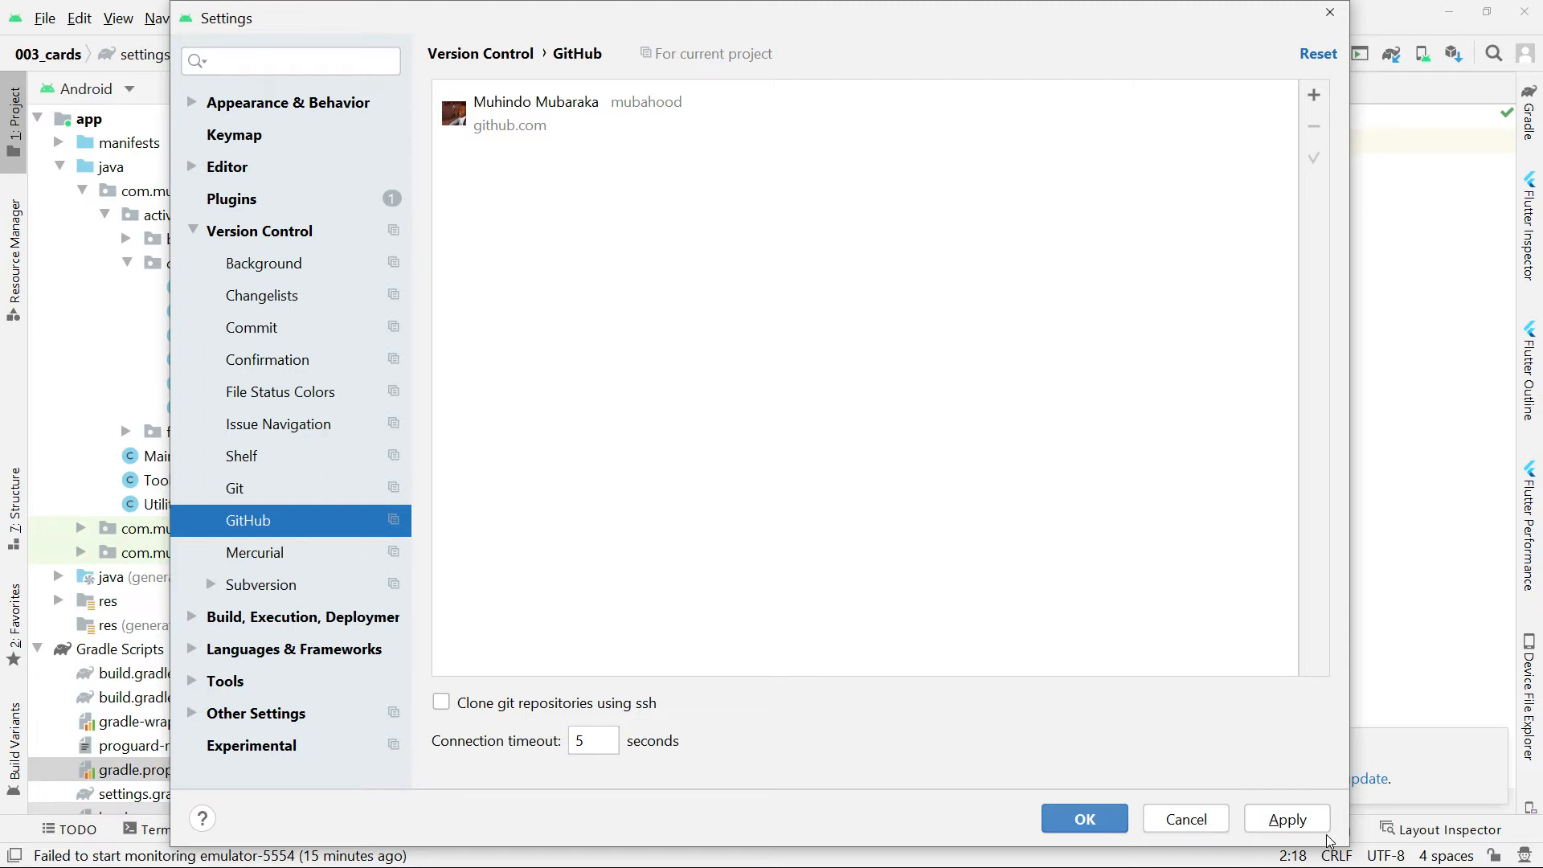
pyautogui.click(1287, 820)
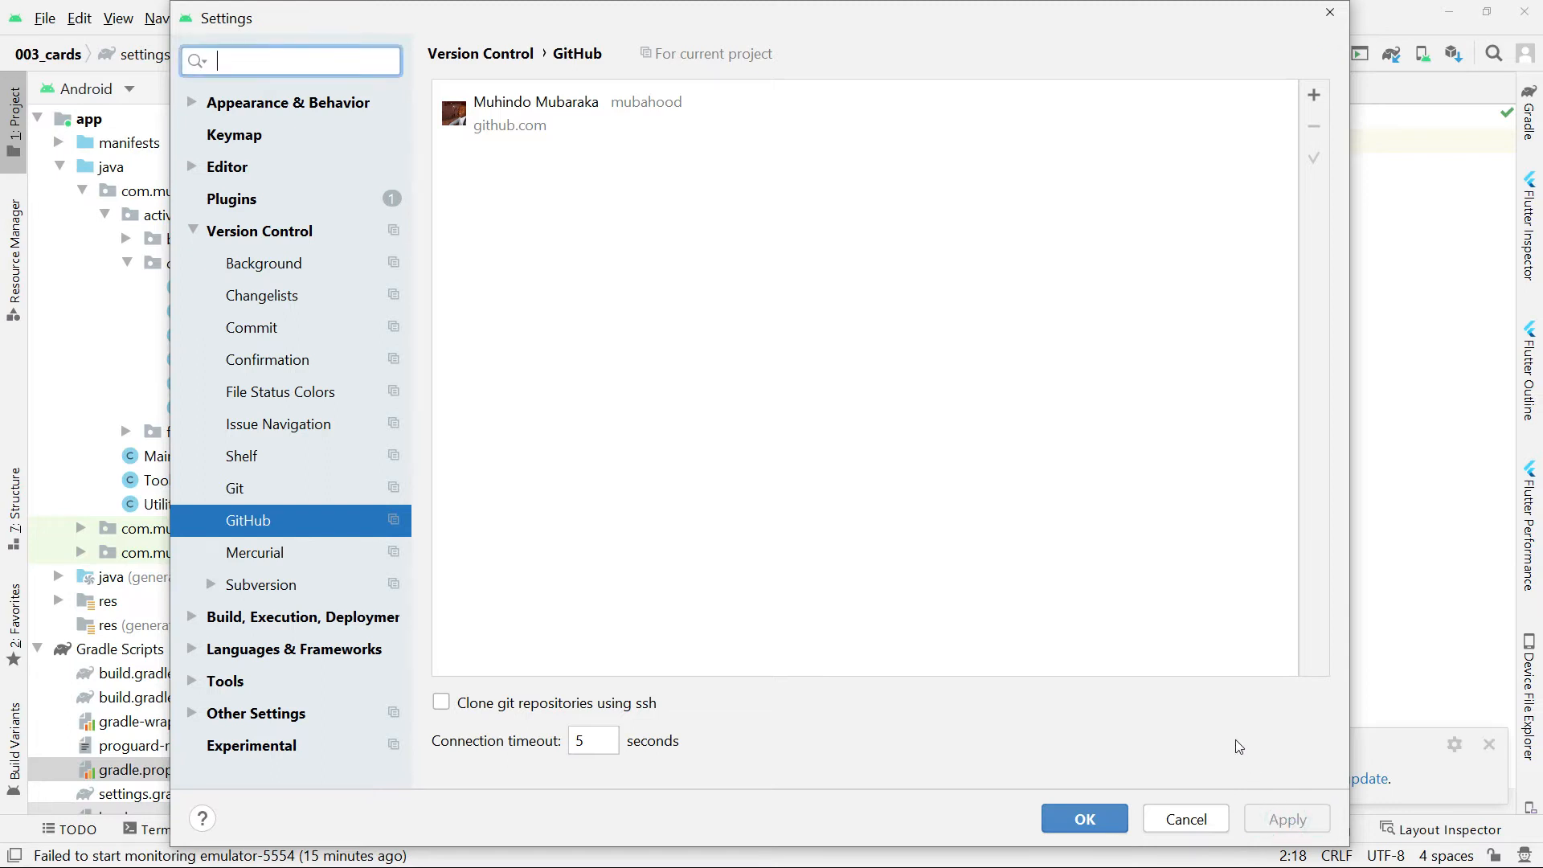
pyautogui.click(1095, 825)
# Copy the root project name value, without its quotation marks, from settings.gradle.
pyautogui.click(920, 264)
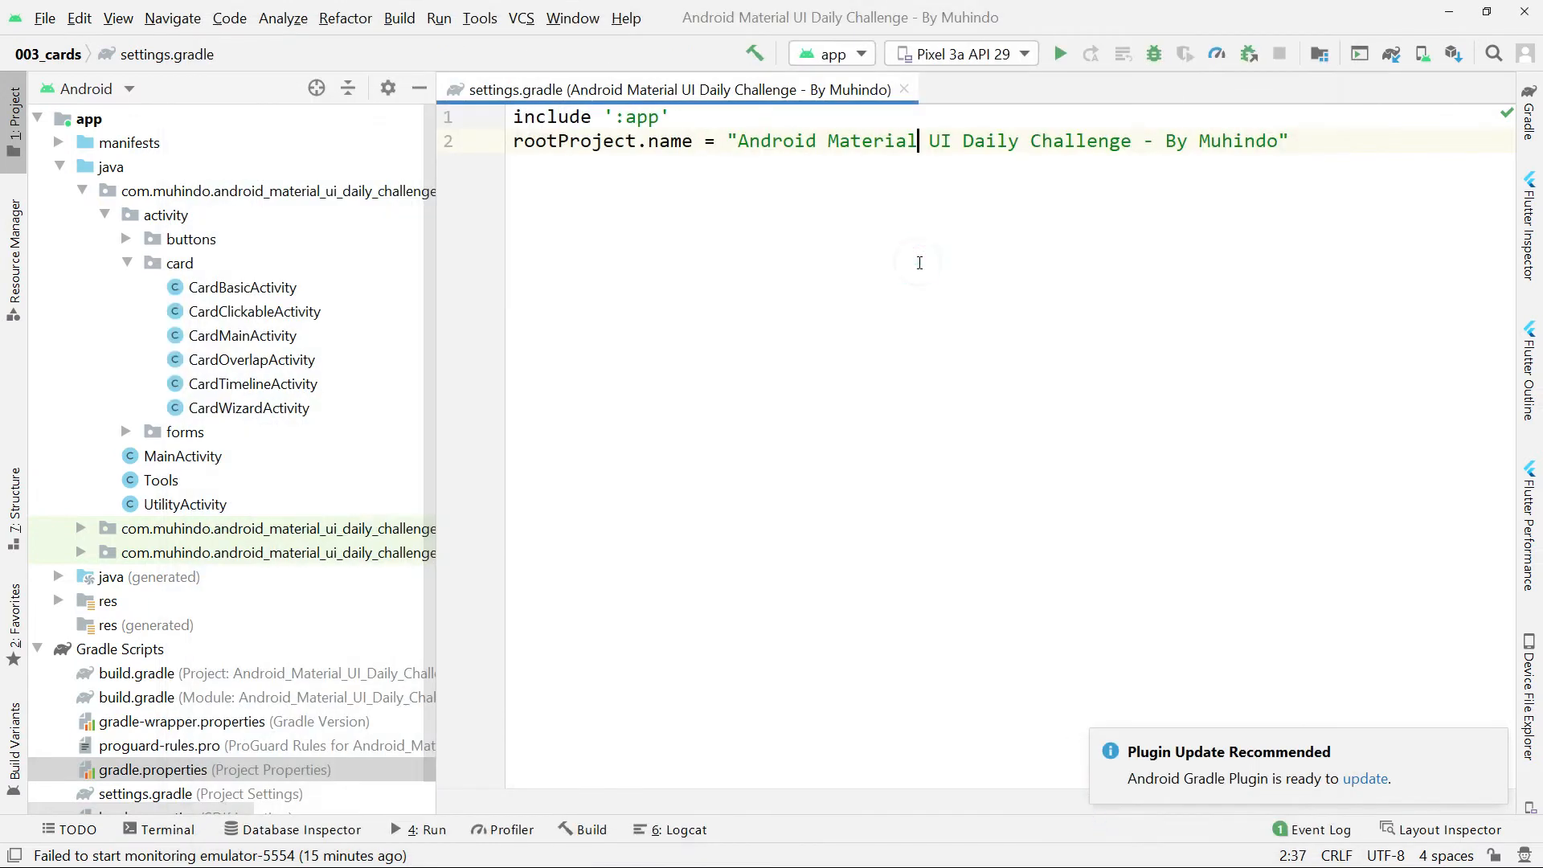
pyautogui.hotkey('ctrl', 'alt', 'l')
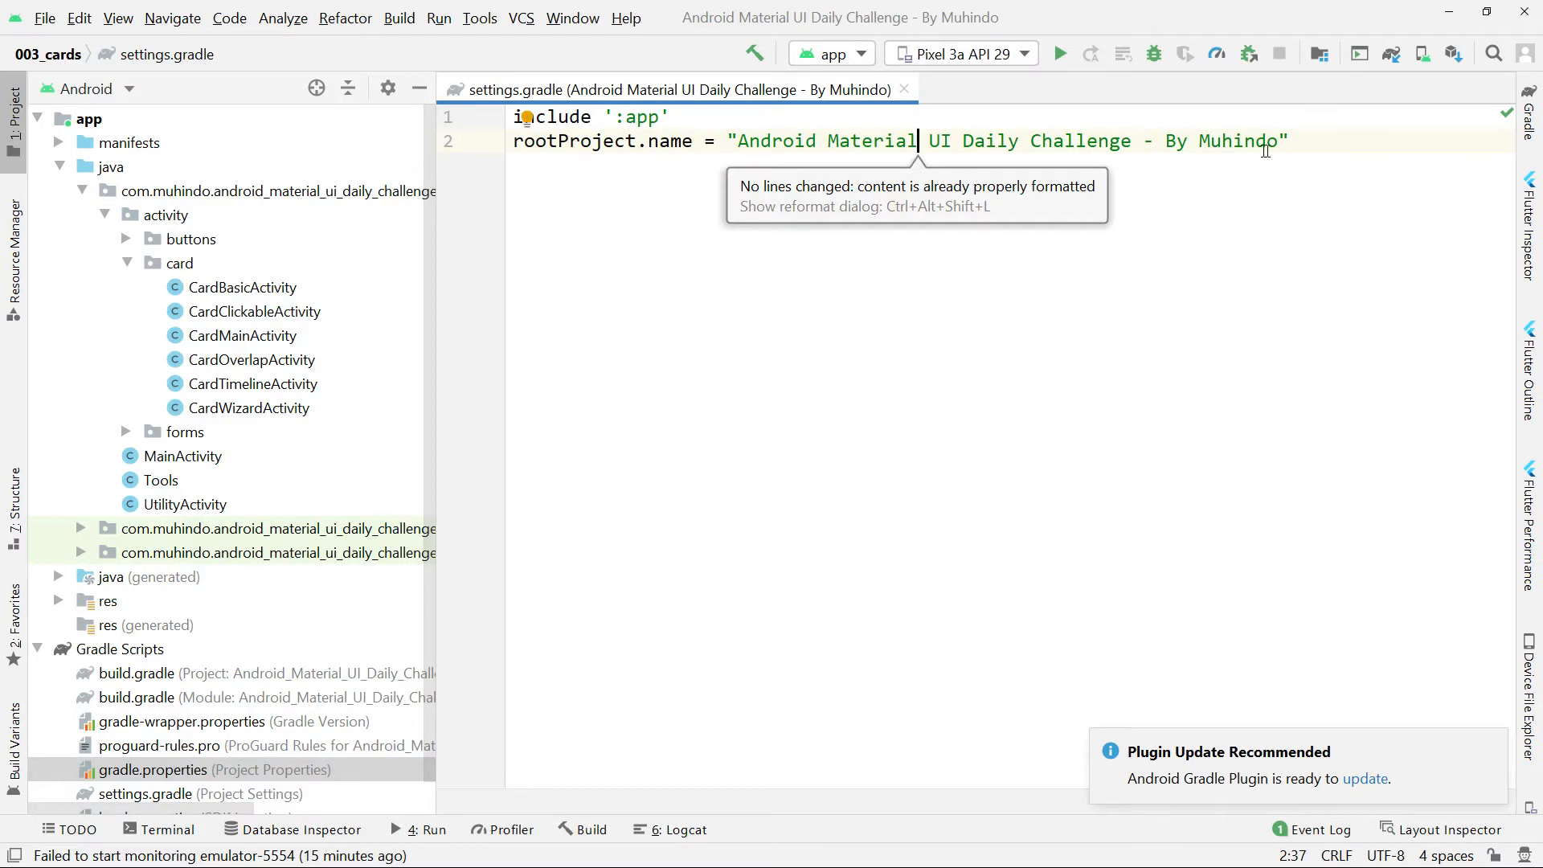
pyautogui.moveTo(1278, 143); pyautogui.dragTo(751, 163)
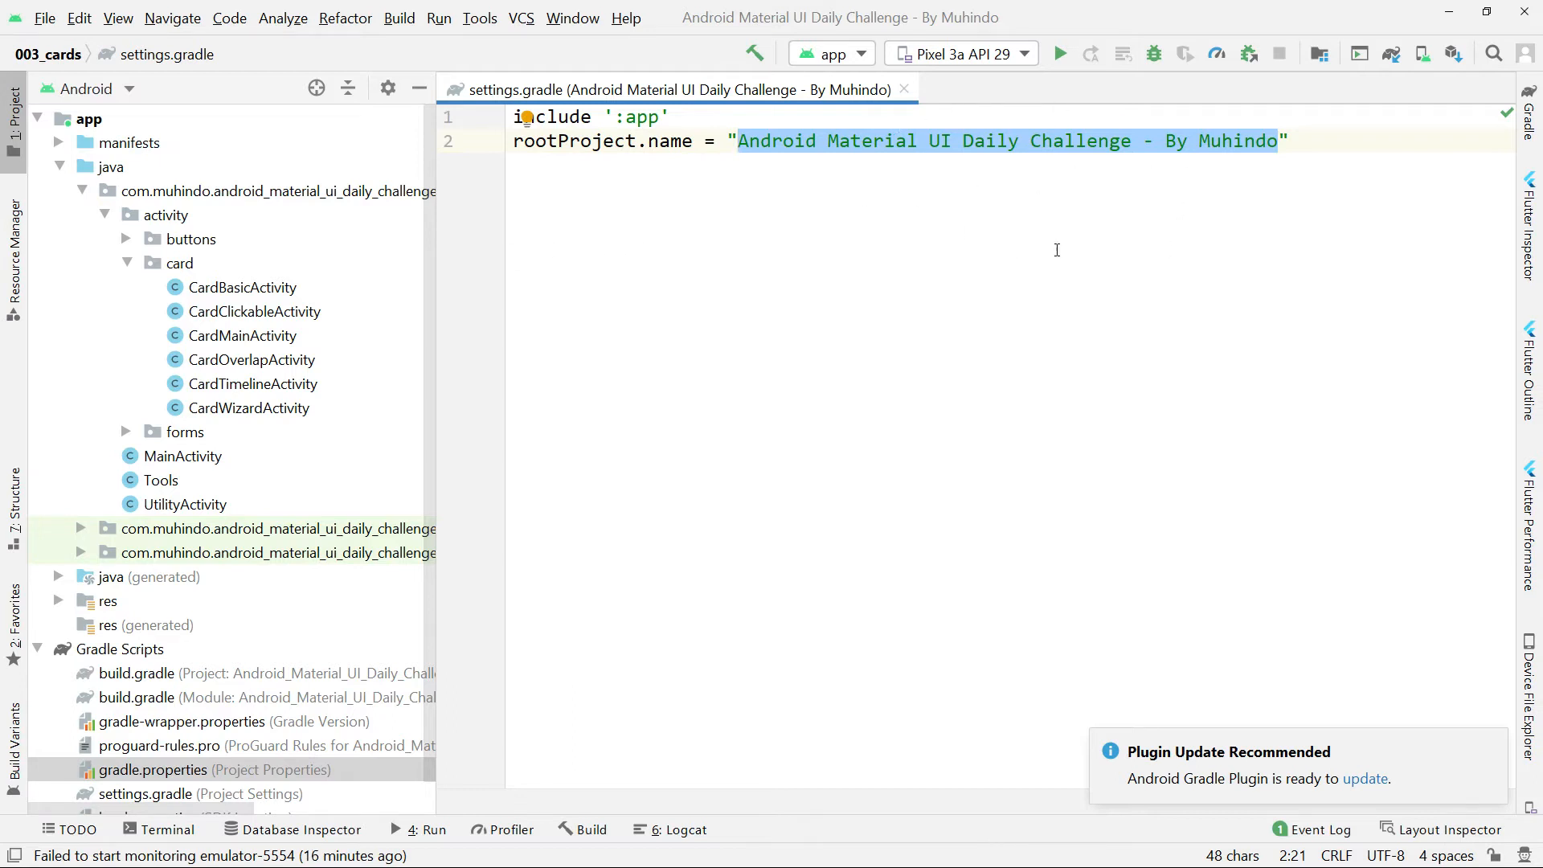
pyautogui.scroll(-1, 241, 274)
pyautogui.scroll(1, 241, 274)
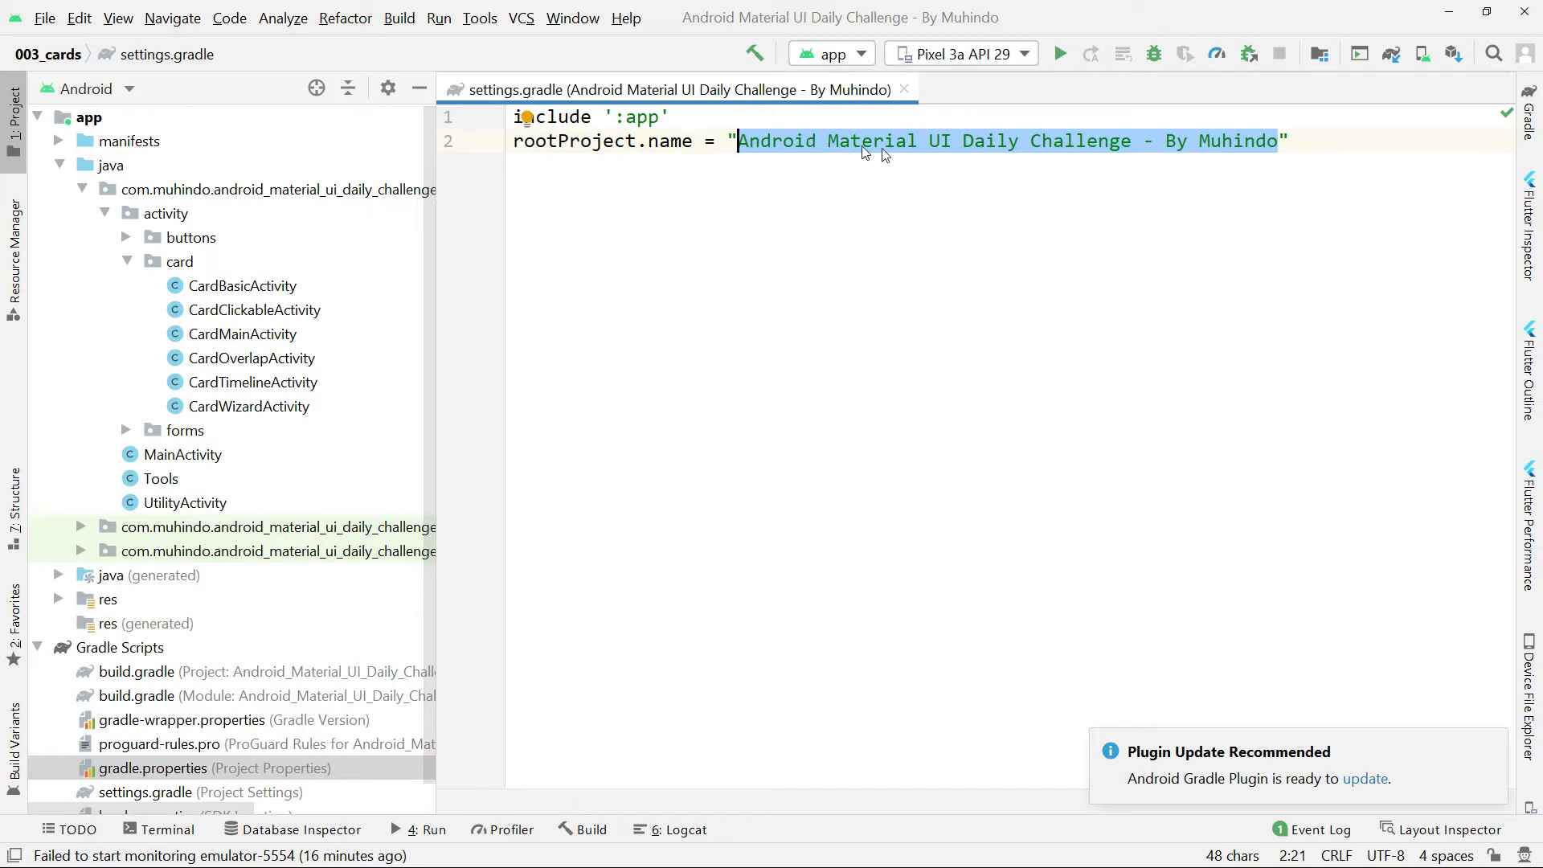
pyautogui.click(793, 142)
pyautogui.click(1273, 169)
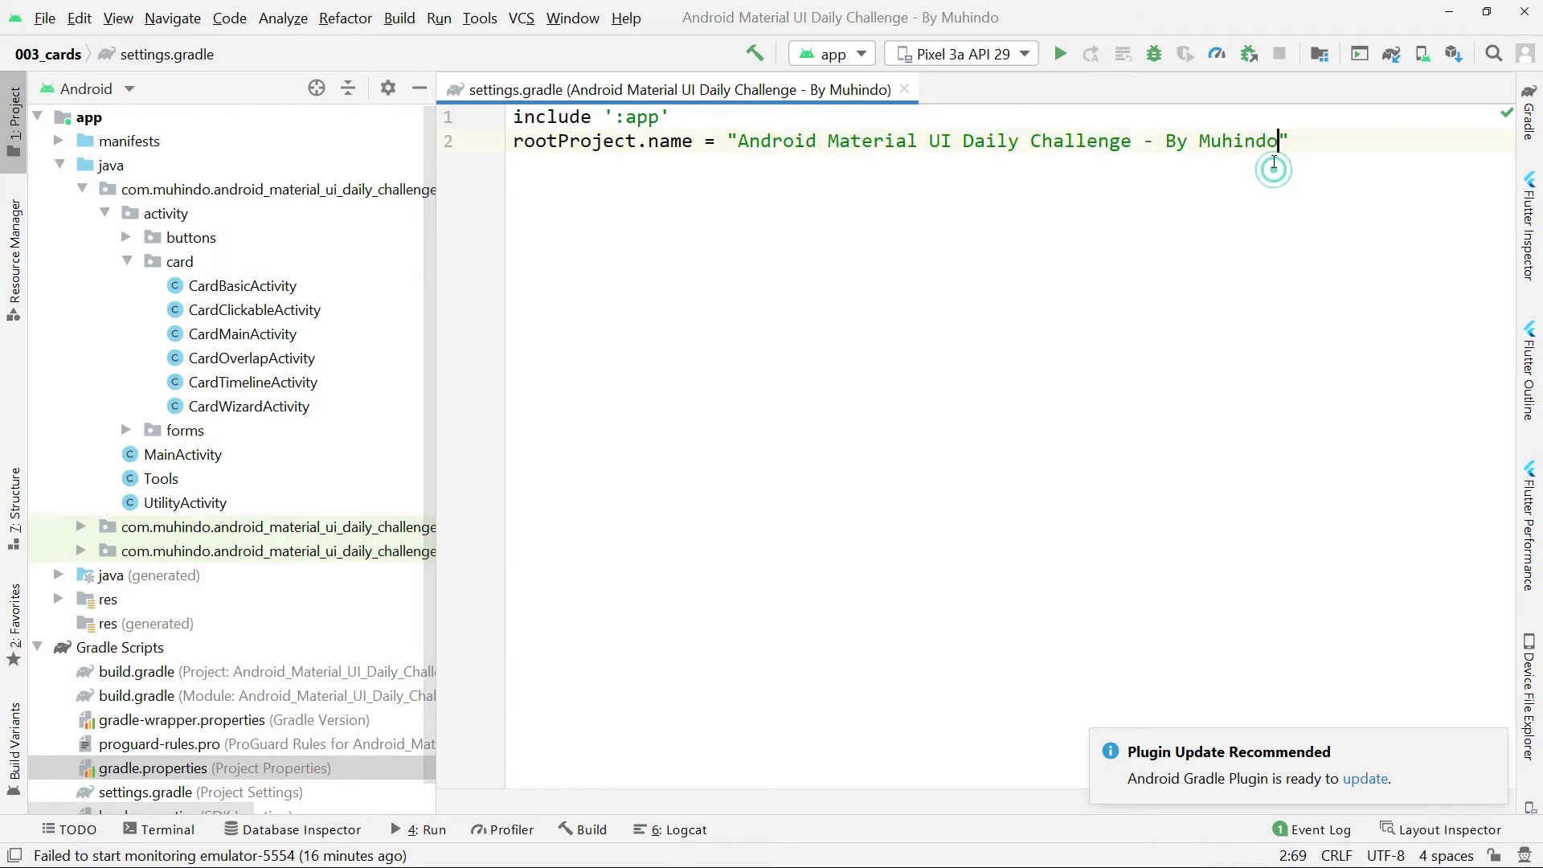
pyautogui.moveTo(1275, 146); pyautogui.dragTo(741, 150)
pyautogui.hotkey('ctrl', 'c')
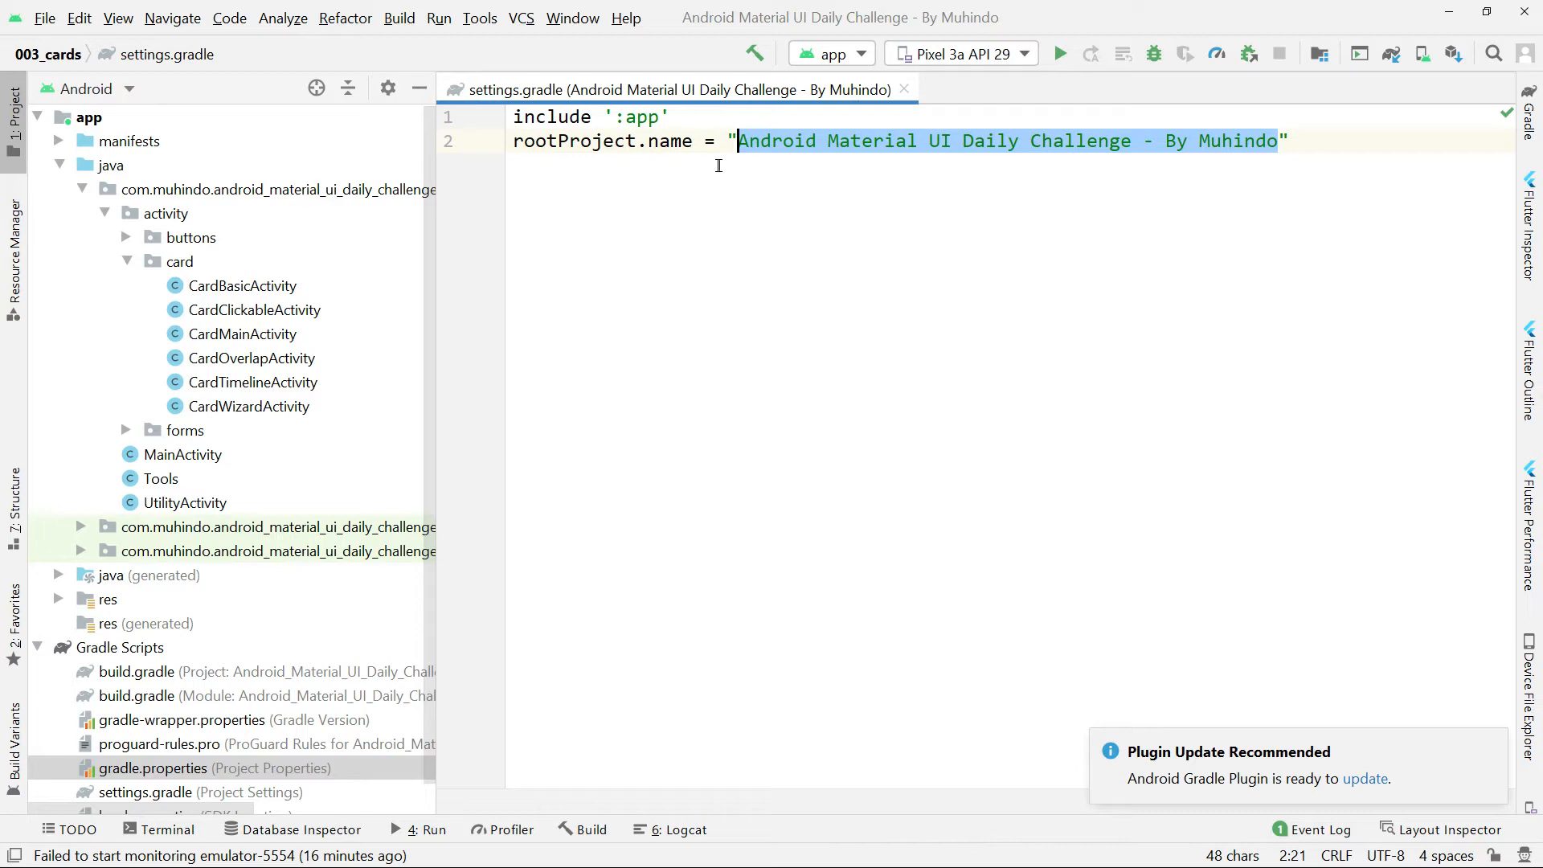
# Switch to the browser and start a new repository from the account's repositories, using the copied project name as its name.
pyautogui.hotkey('alt', 'Tab')
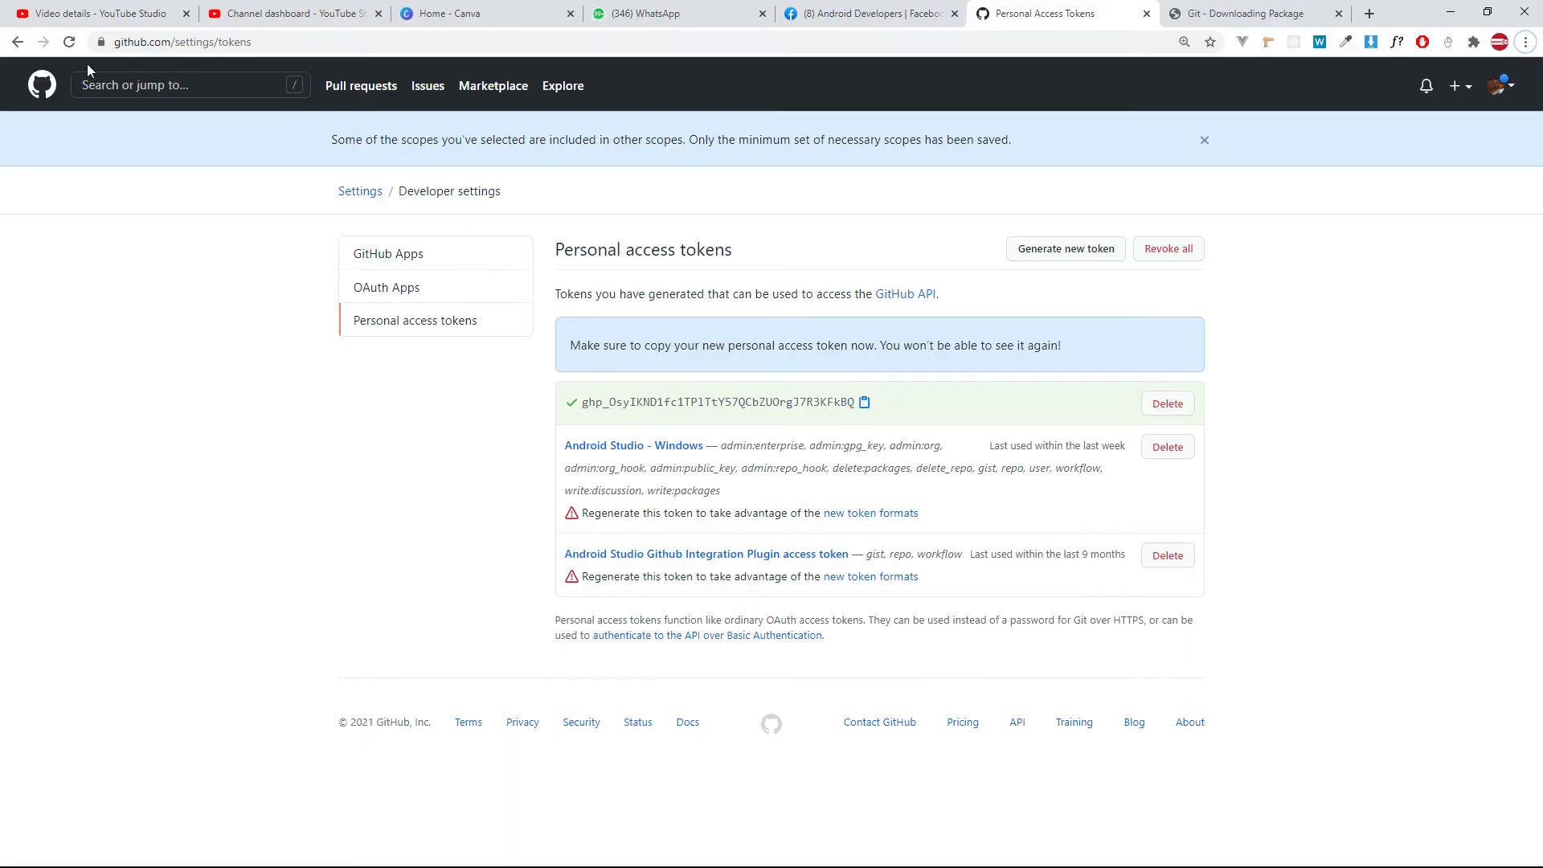
pyautogui.click(1499, 87)
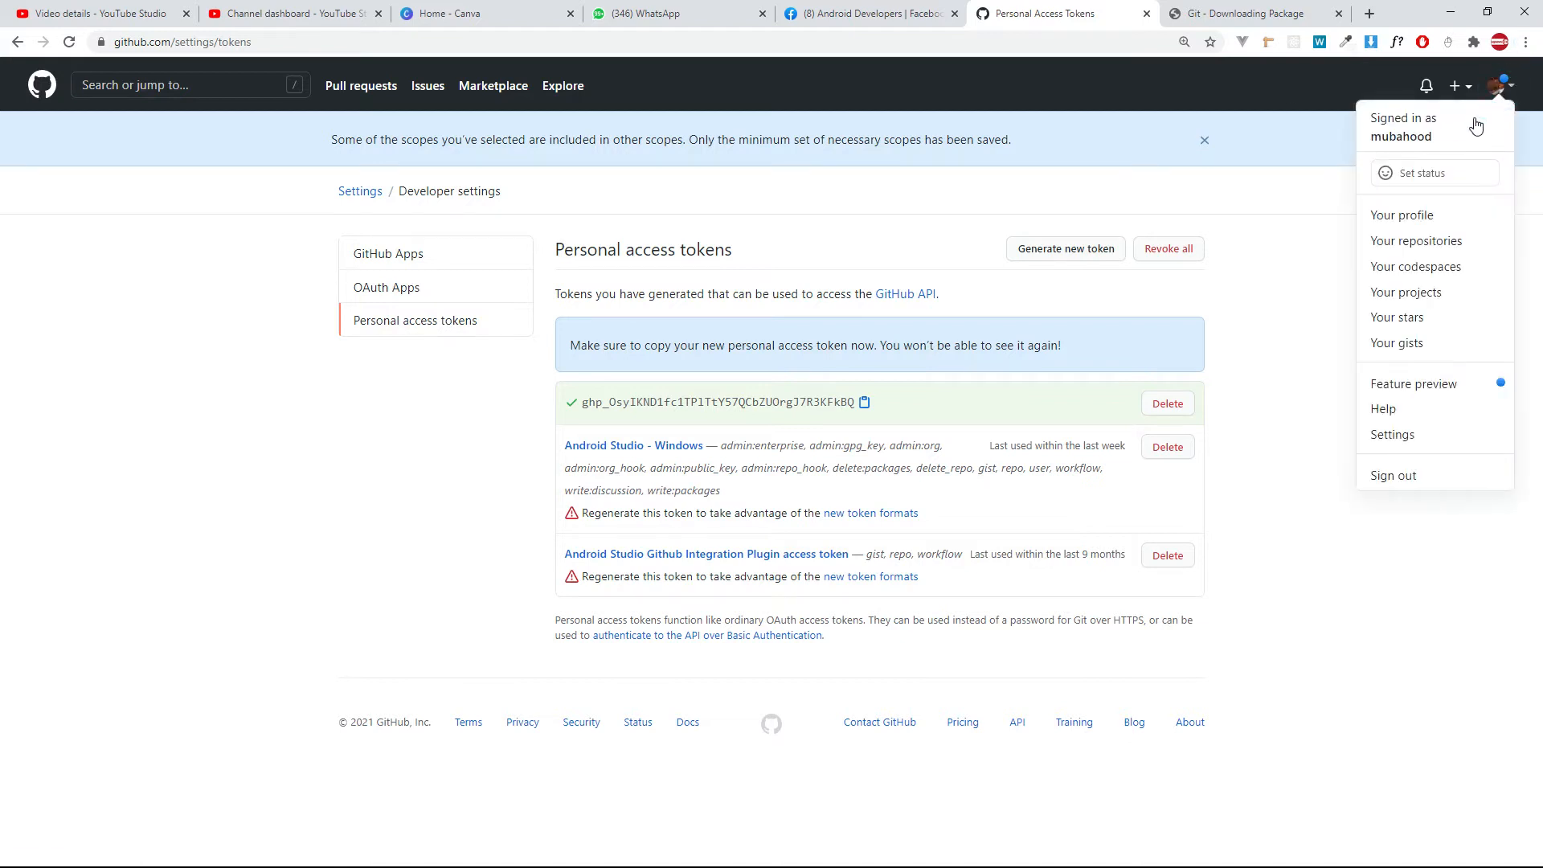
pyautogui.click(1395, 217)
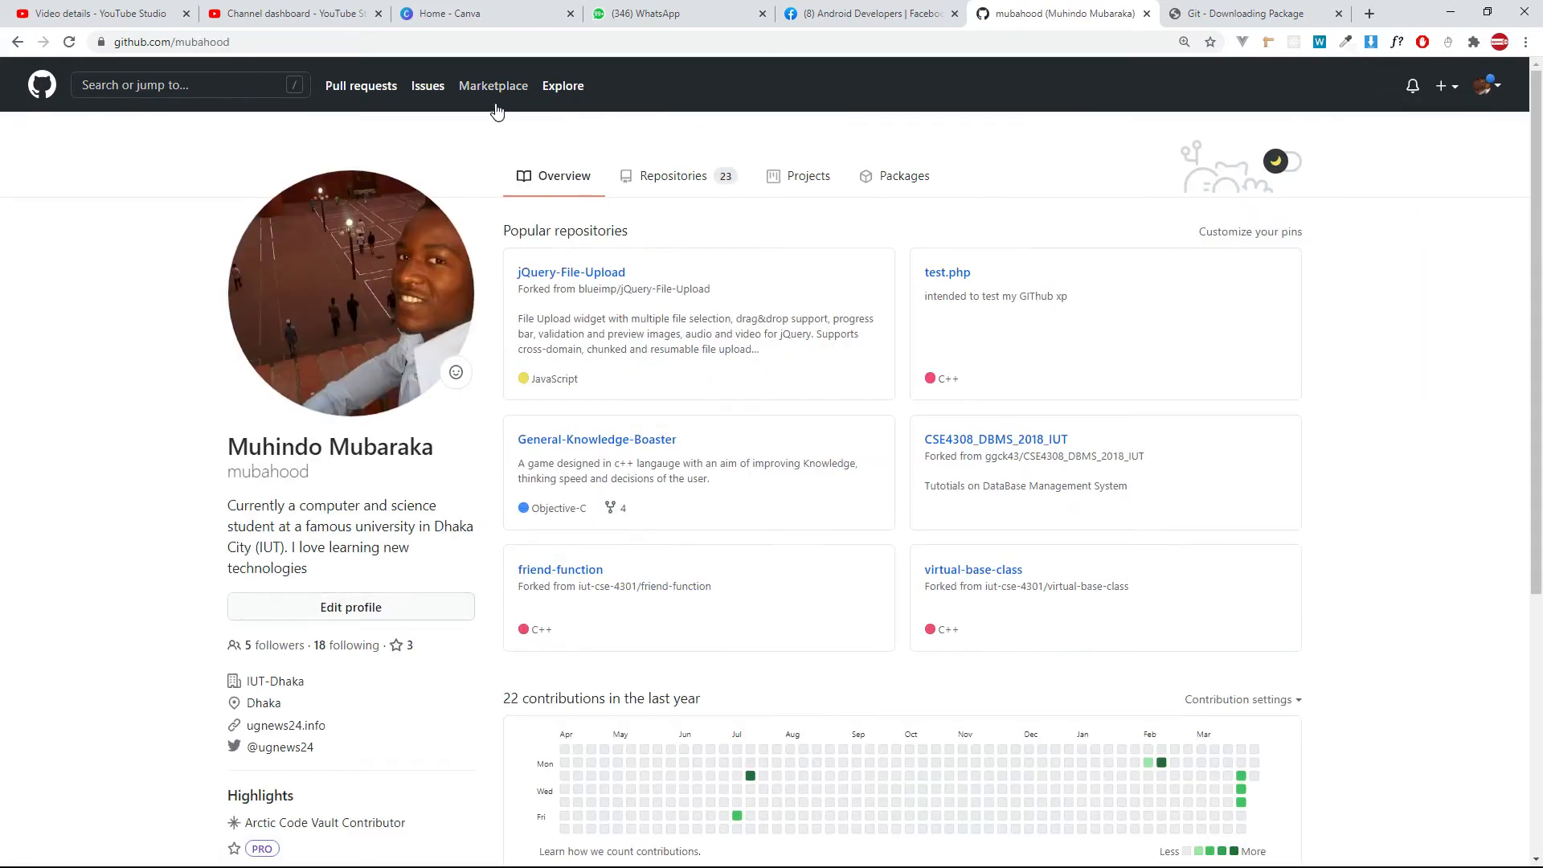
pyautogui.click(680, 177)
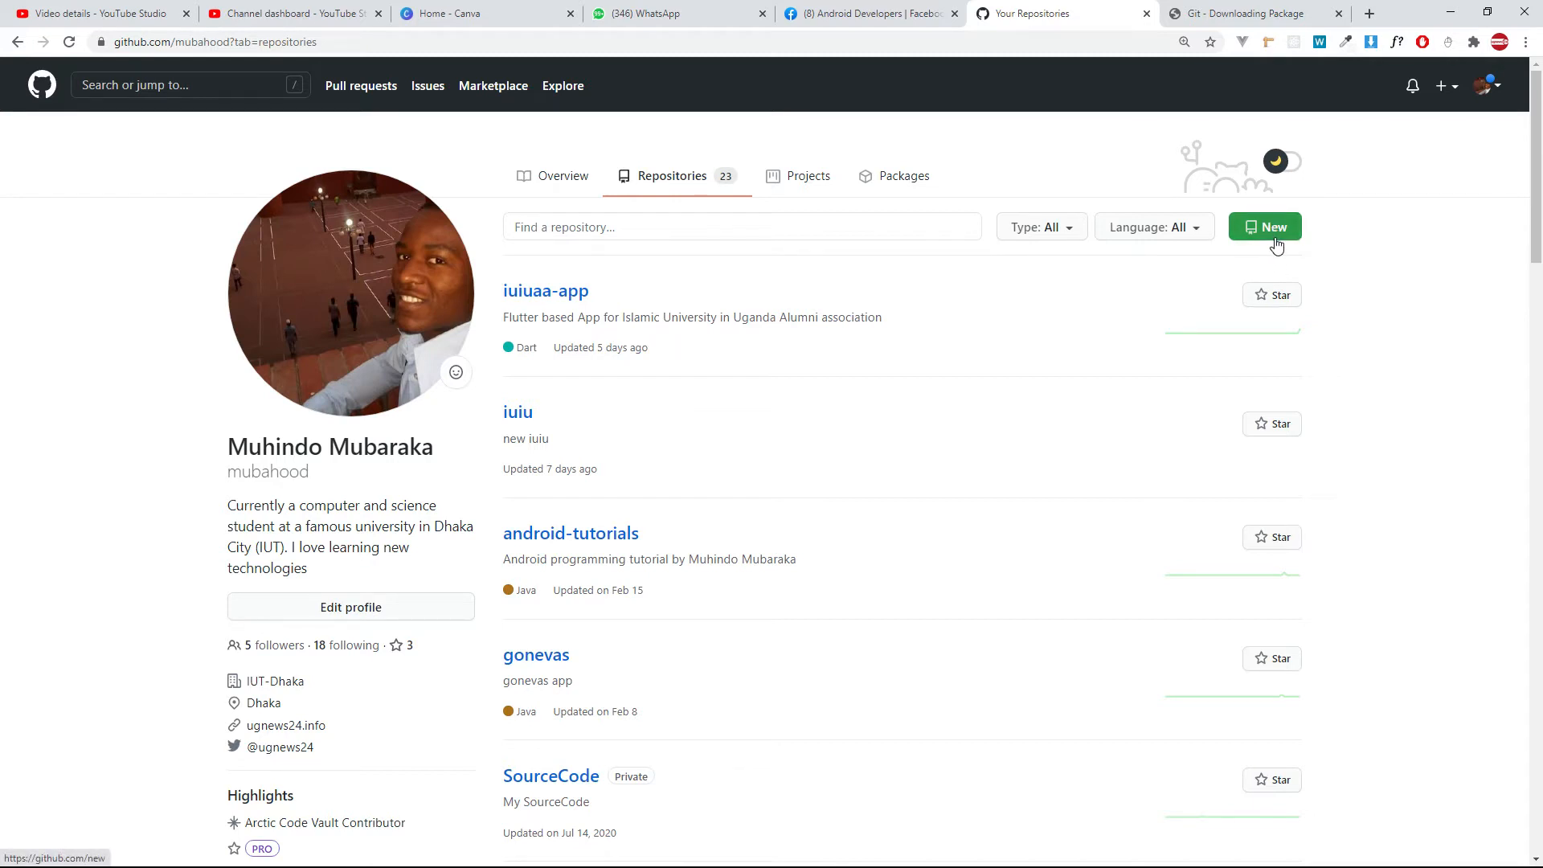
pyautogui.click(1275, 237)
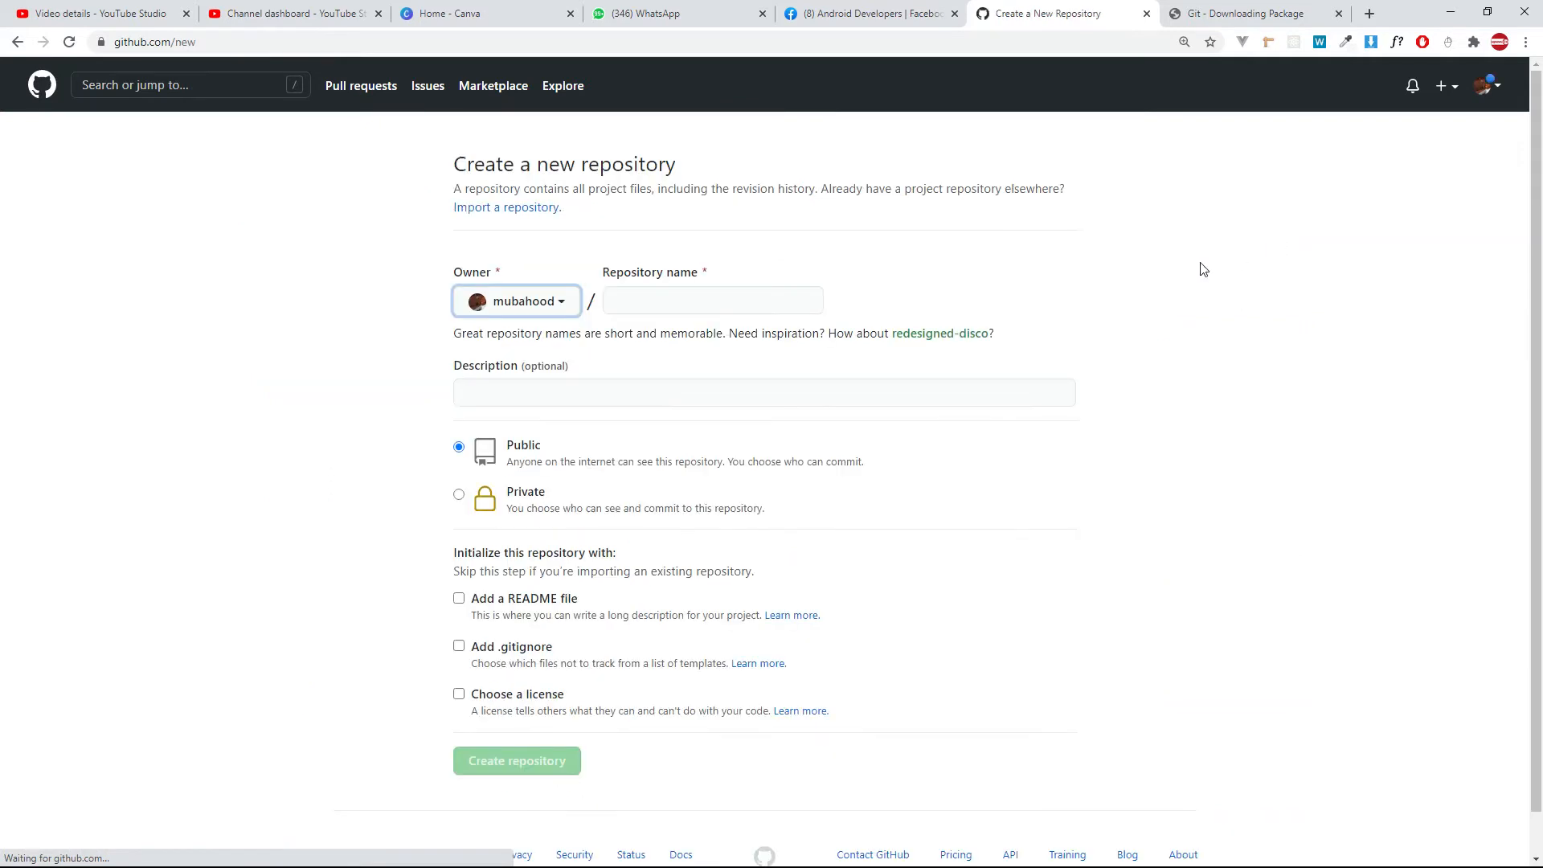
pyautogui.click(673, 300)
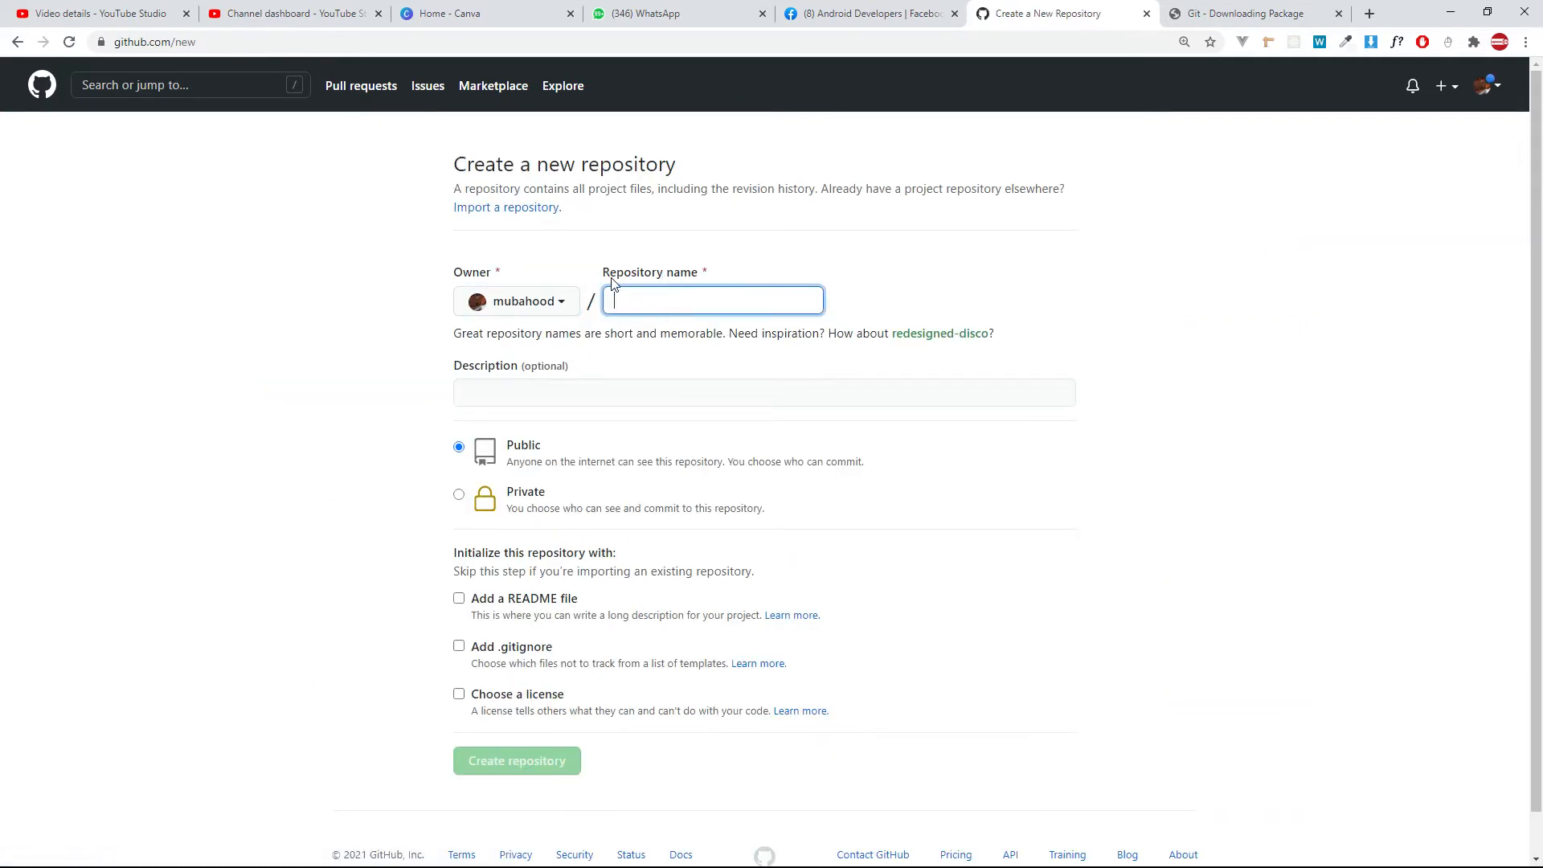
pyautogui.hotkey('ctrl', 'v')
# Try the repository name without the hyphen before "By", and restore the copied project name.
pyautogui.moveTo(716, 303); pyautogui.dragTo(573, 301)
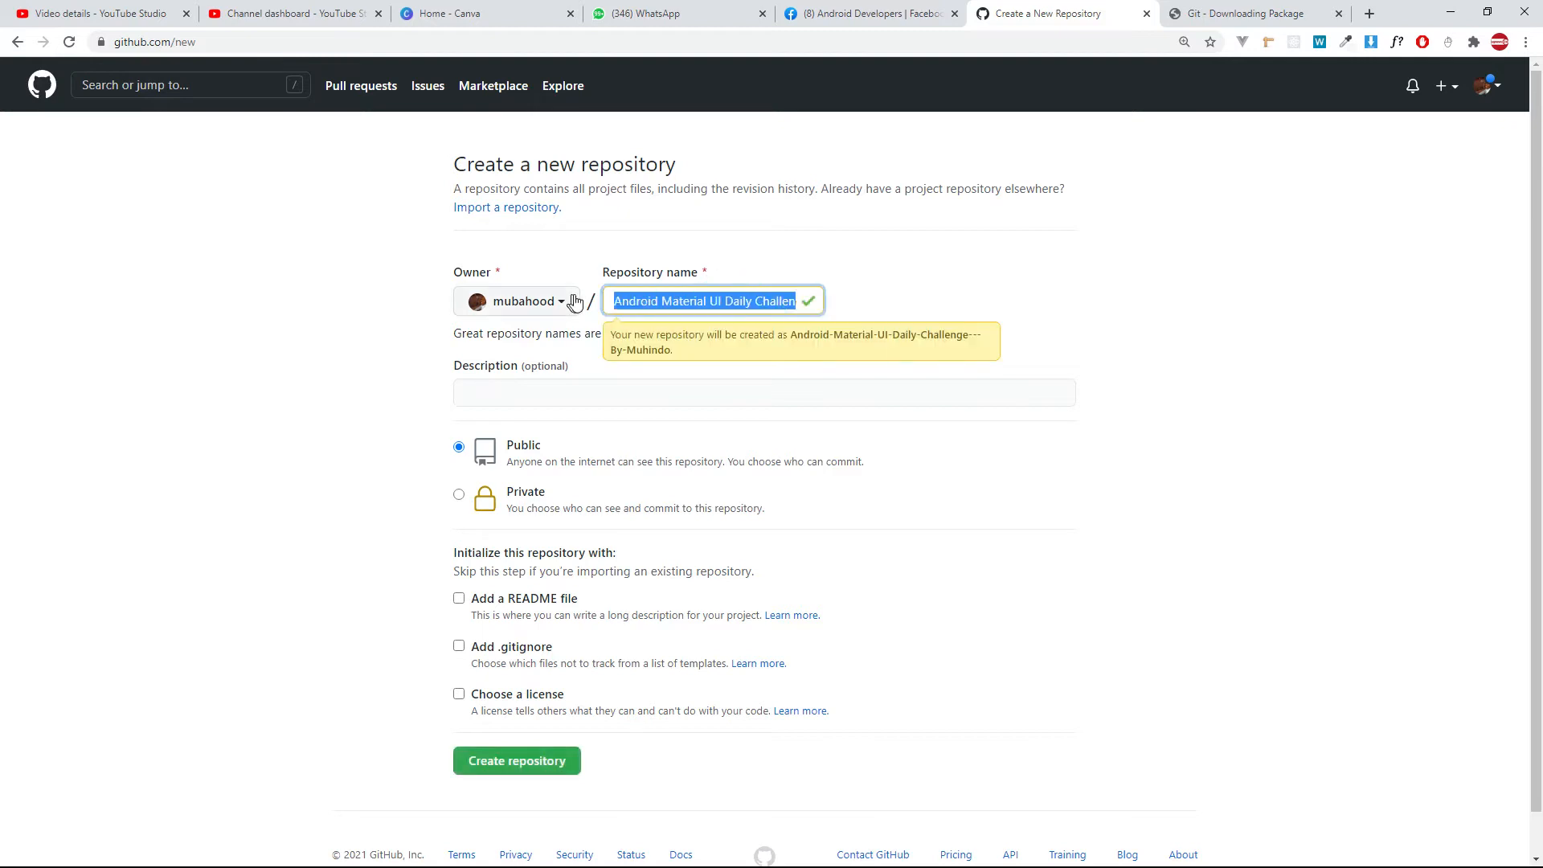
pyautogui.moveTo(805, 300); pyautogui.dragTo(927, 306)
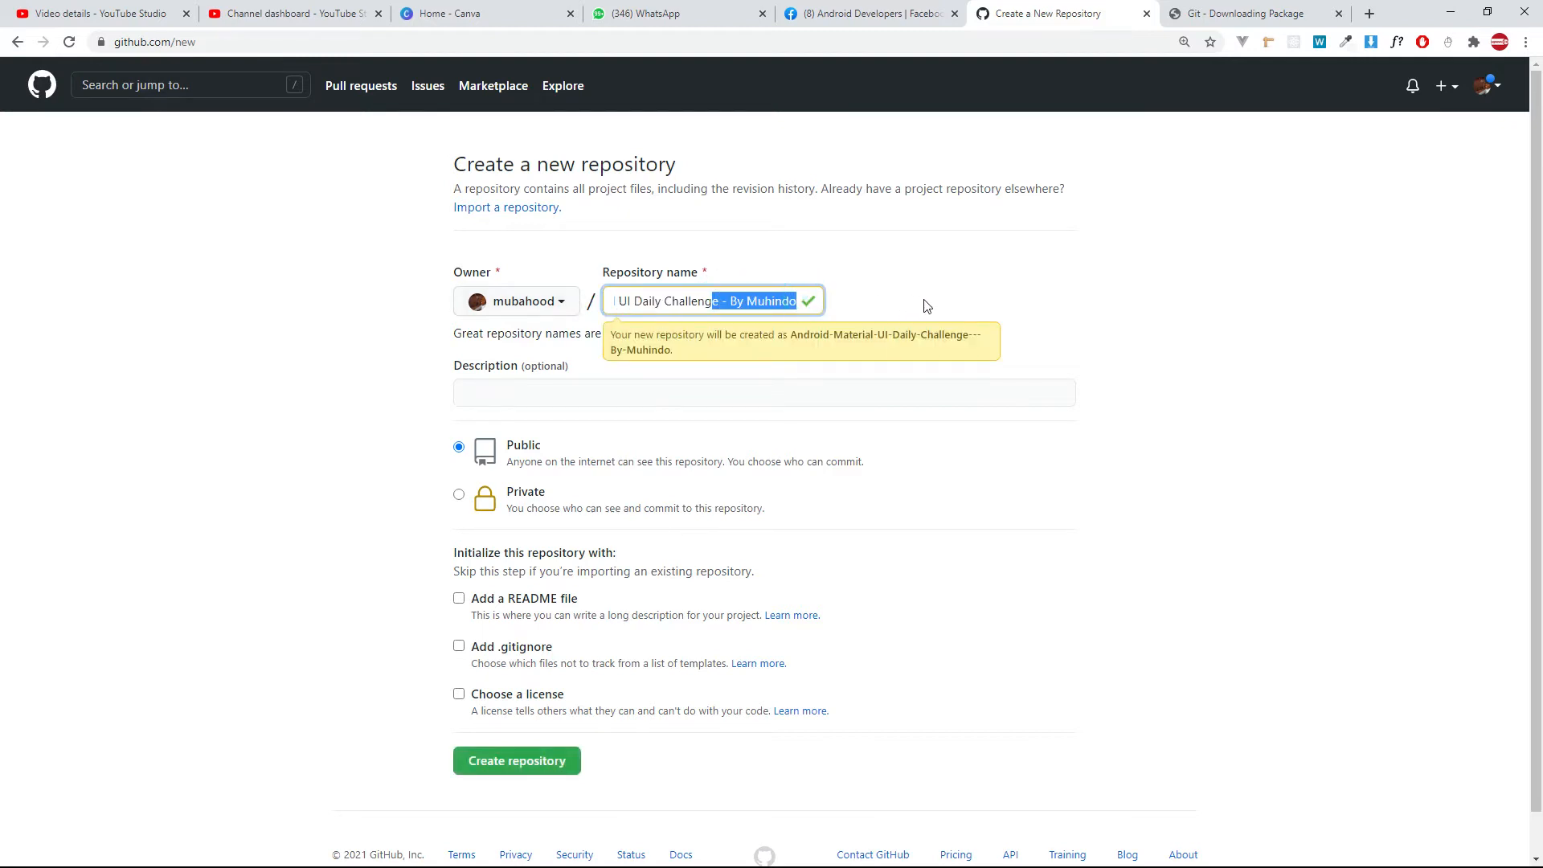
pyautogui.press('Left')
pyautogui.press('BackSpace')
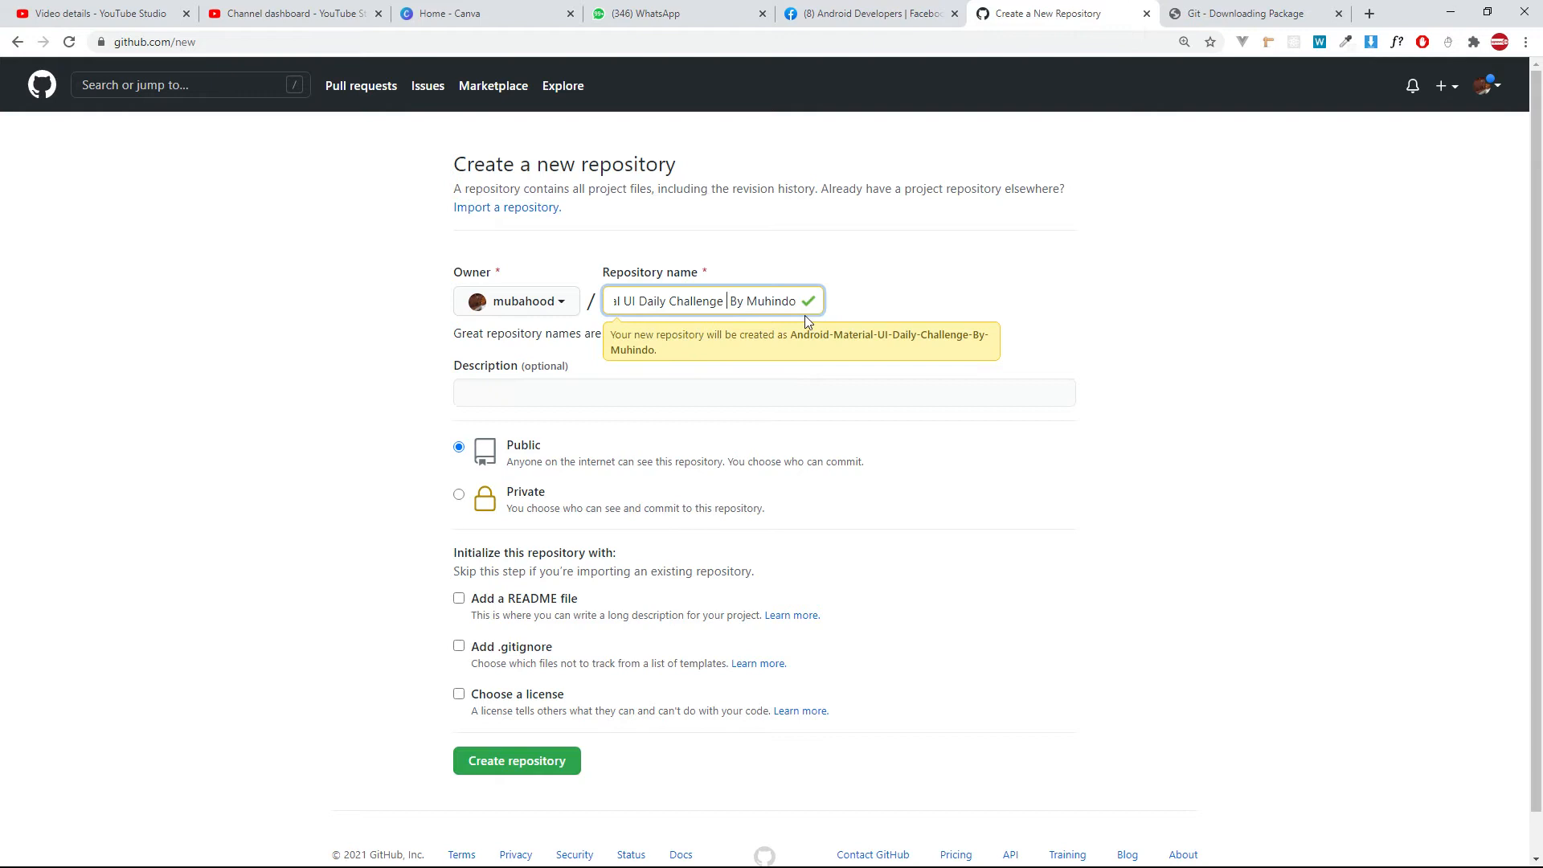
pyautogui.hotkey('ctrl', 'a')
pyautogui.hotkey('ctrl', 'v')
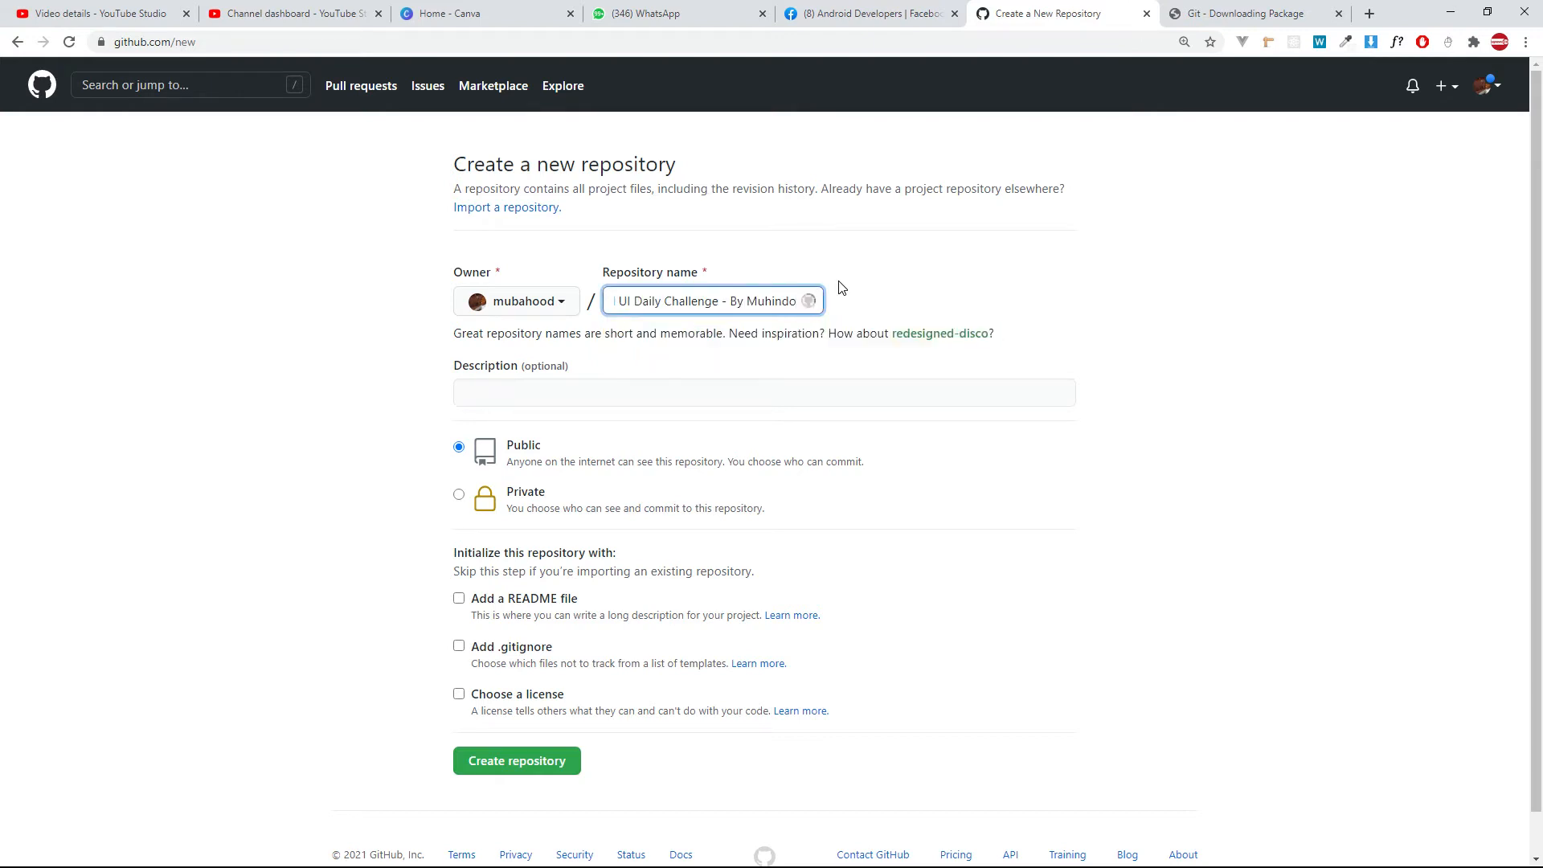
# Remove the hyphen between "Challenge" and "By" from the repository name.
pyautogui.click(924, 315)
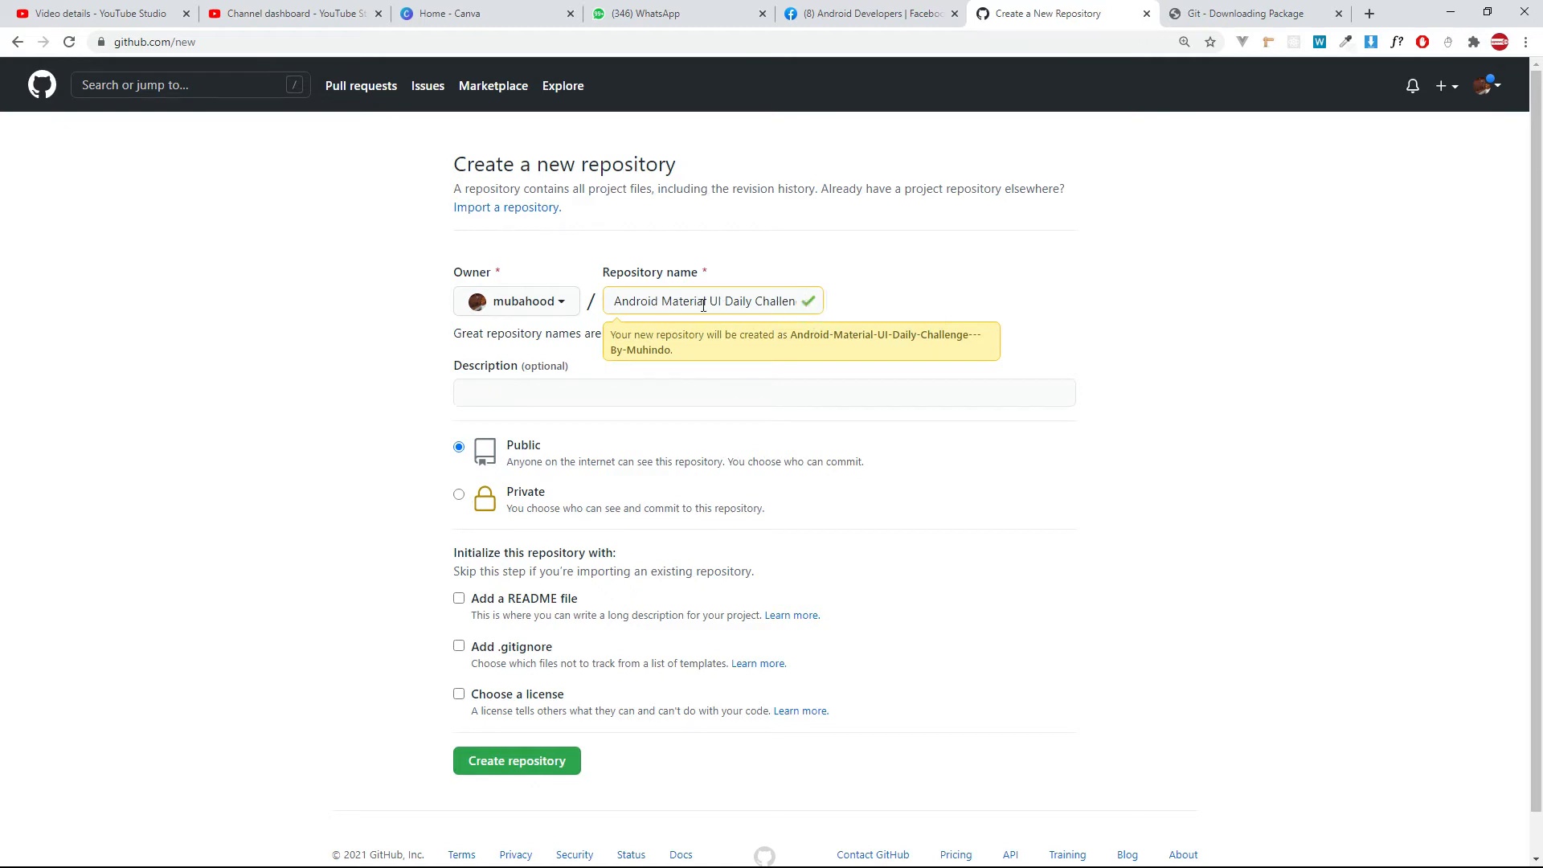
pyautogui.click(343, 297)
pyautogui.moveTo(681, 301); pyautogui.dragTo(906, 309)
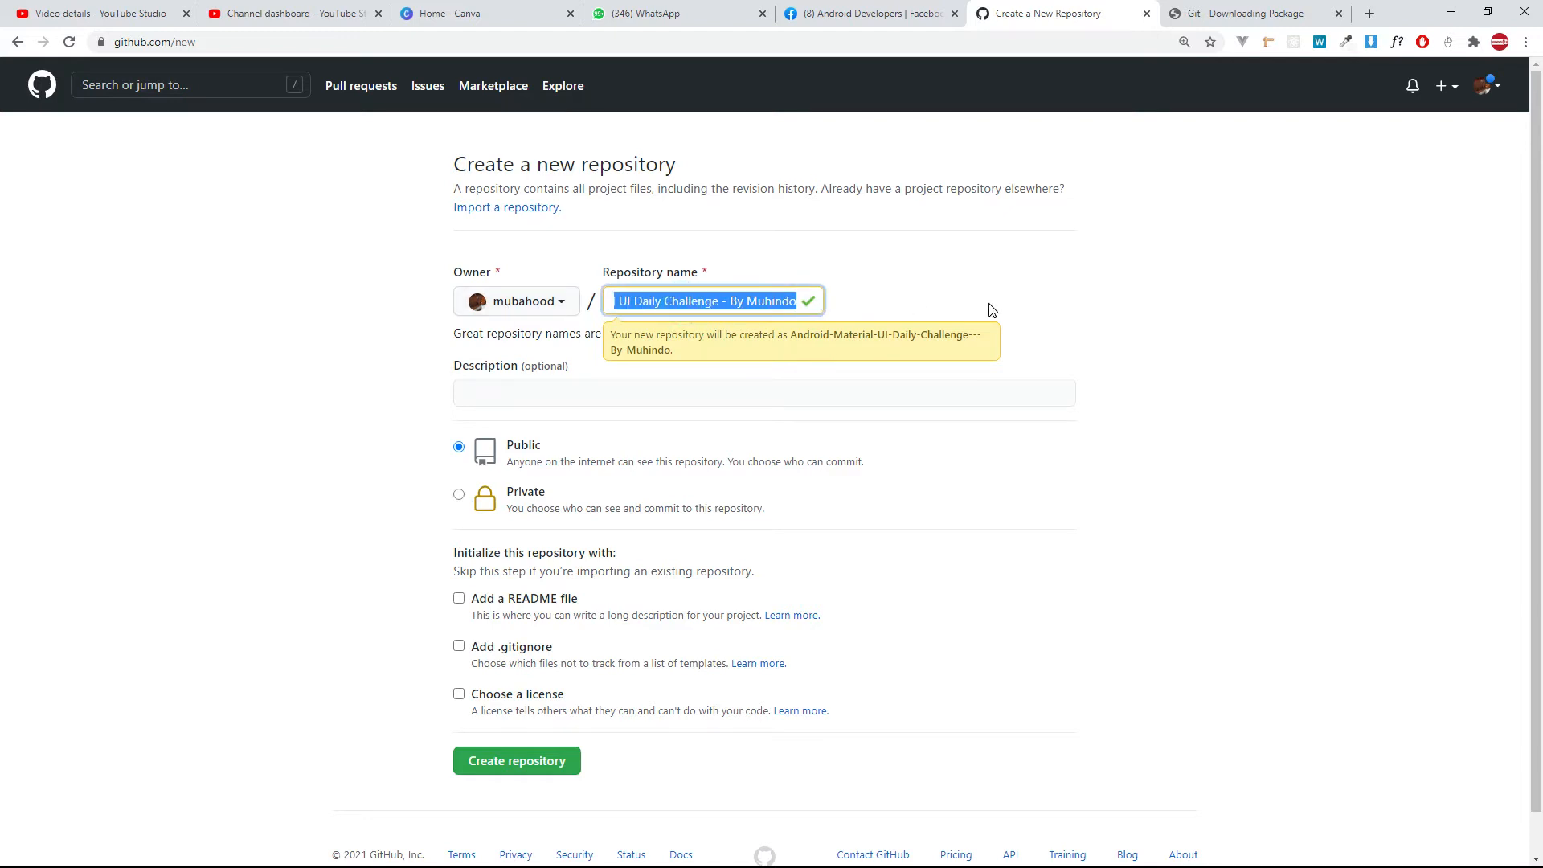
pyautogui.click(479, 396)
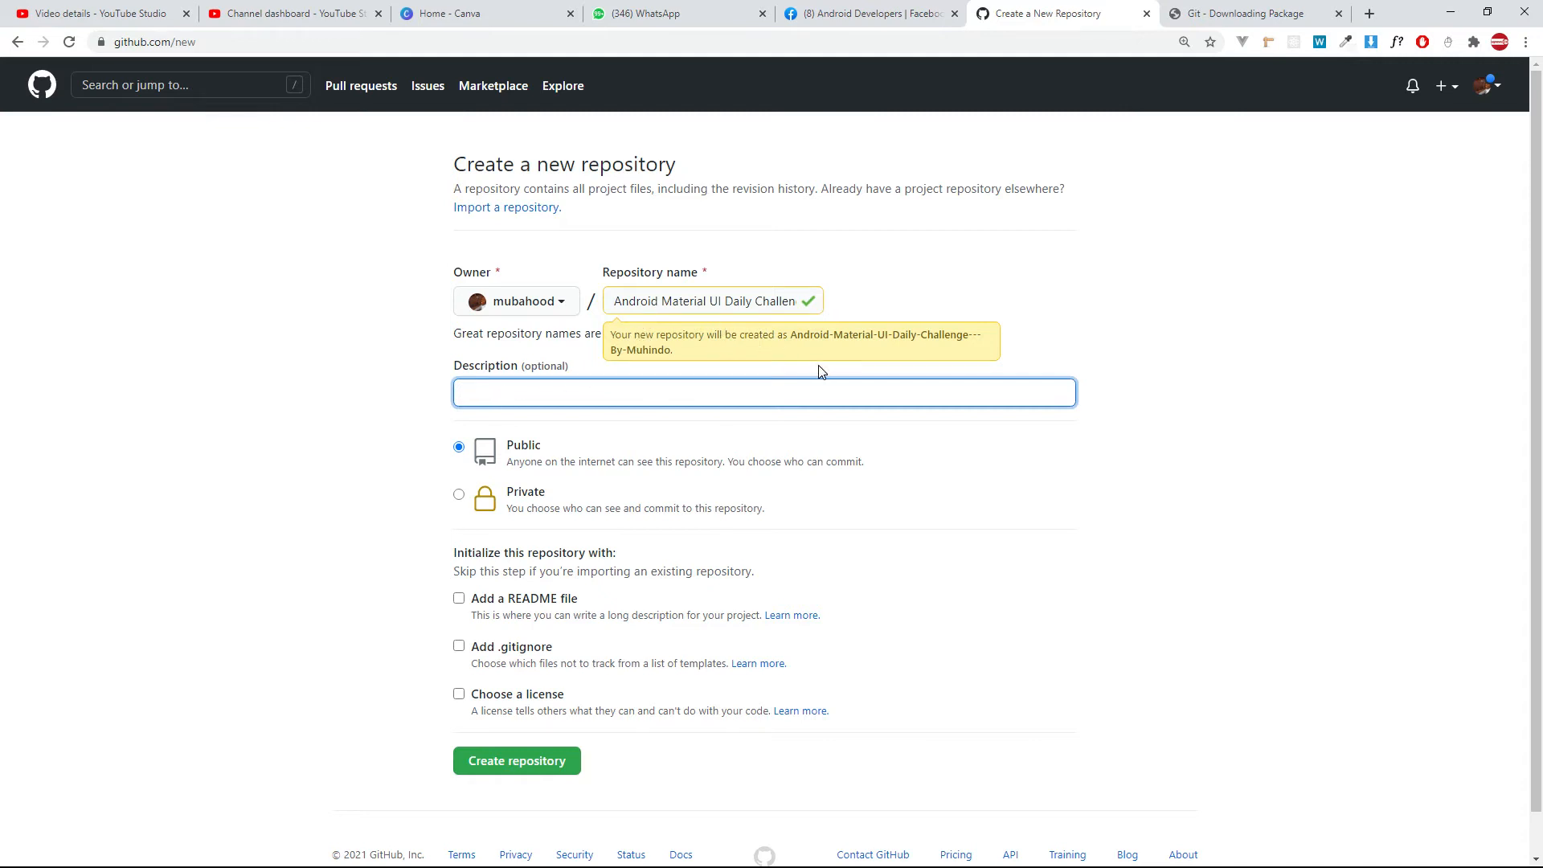
pyautogui.moveTo(744, 300); pyautogui.dragTo(985, 341)
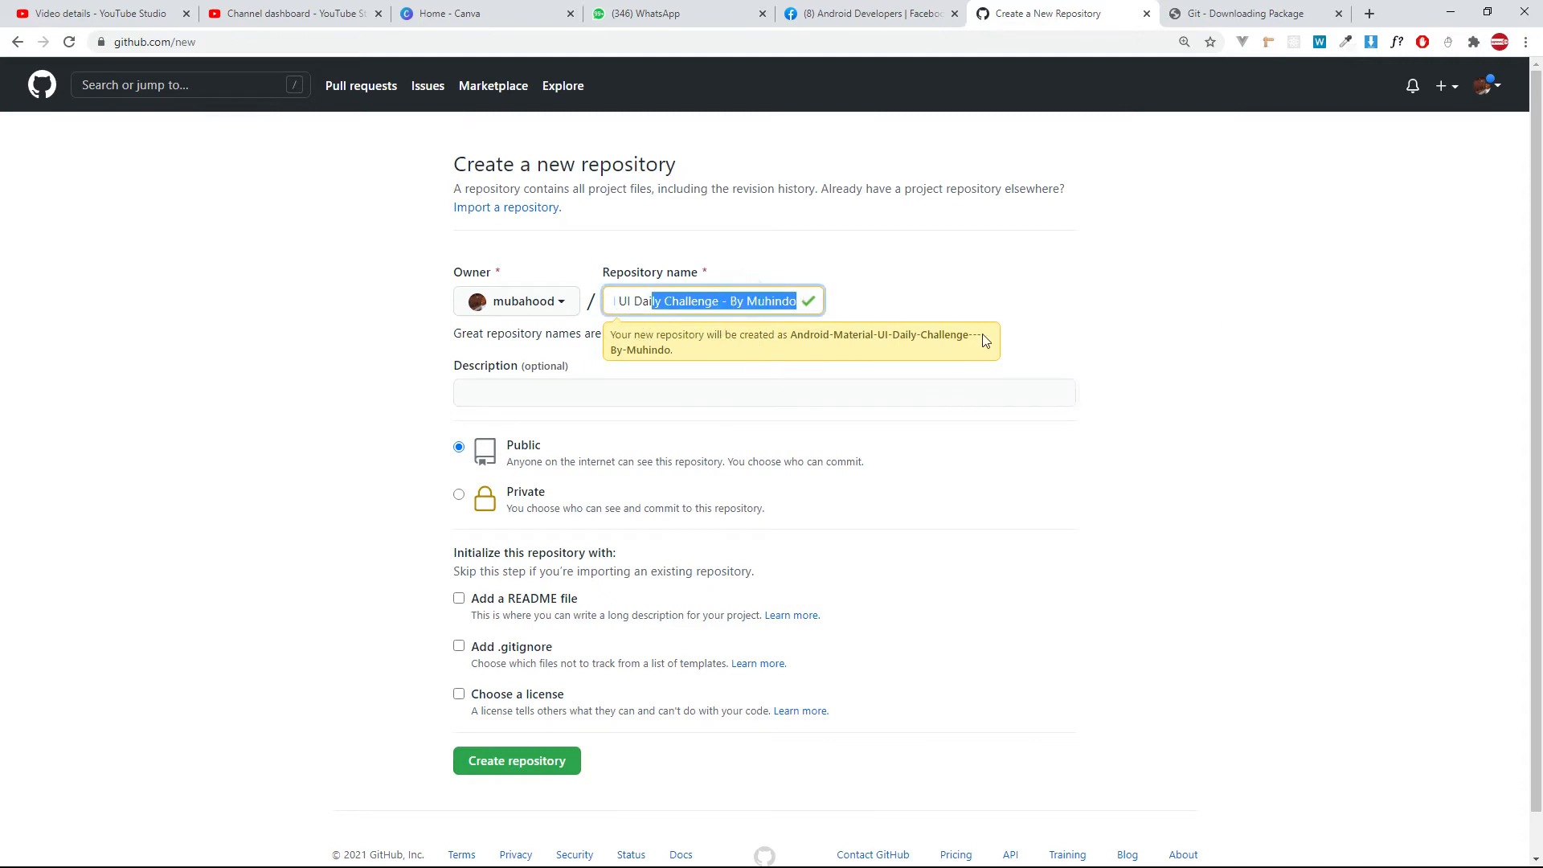
pyautogui.click(726, 309)
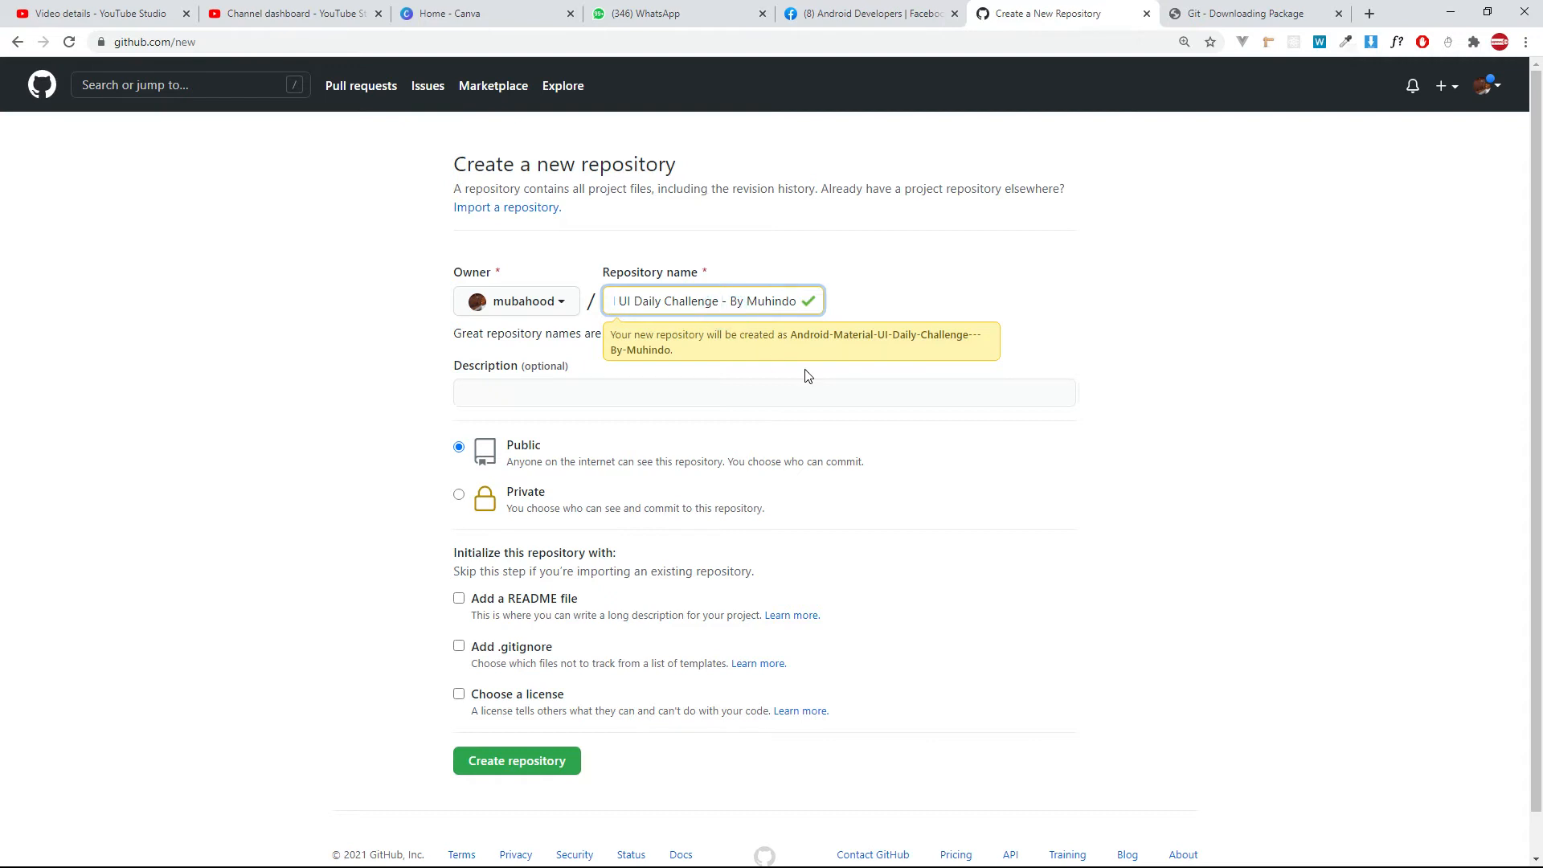
pyautogui.press('BackSpace')
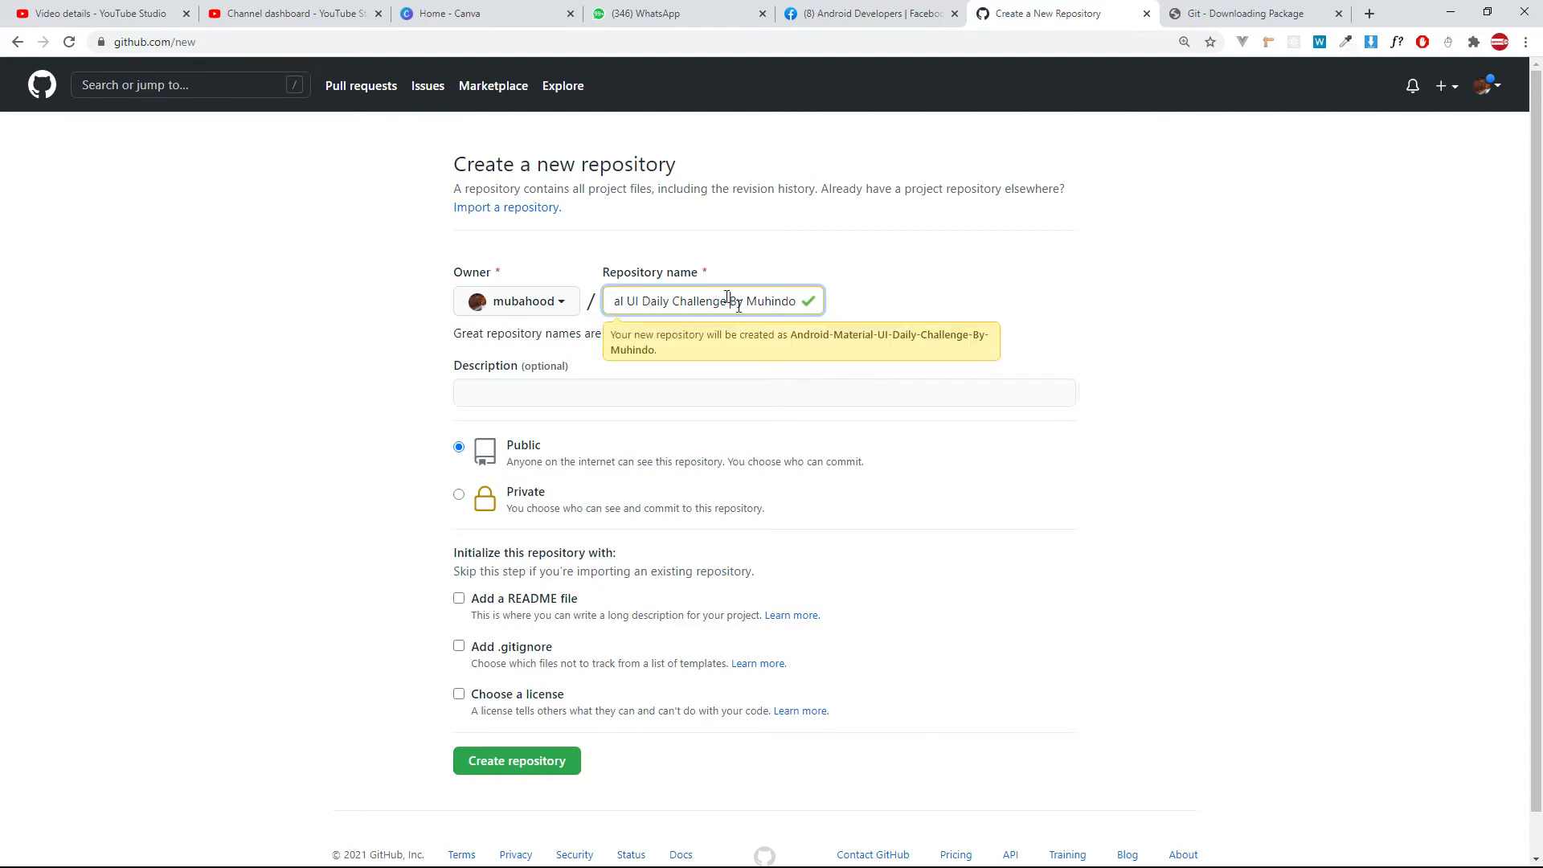
# Enter a repository description starting "A daily challenge of google android material UI where we attempt to do all topics of android UI with different".
pyautogui.tripleClick(599, 303)
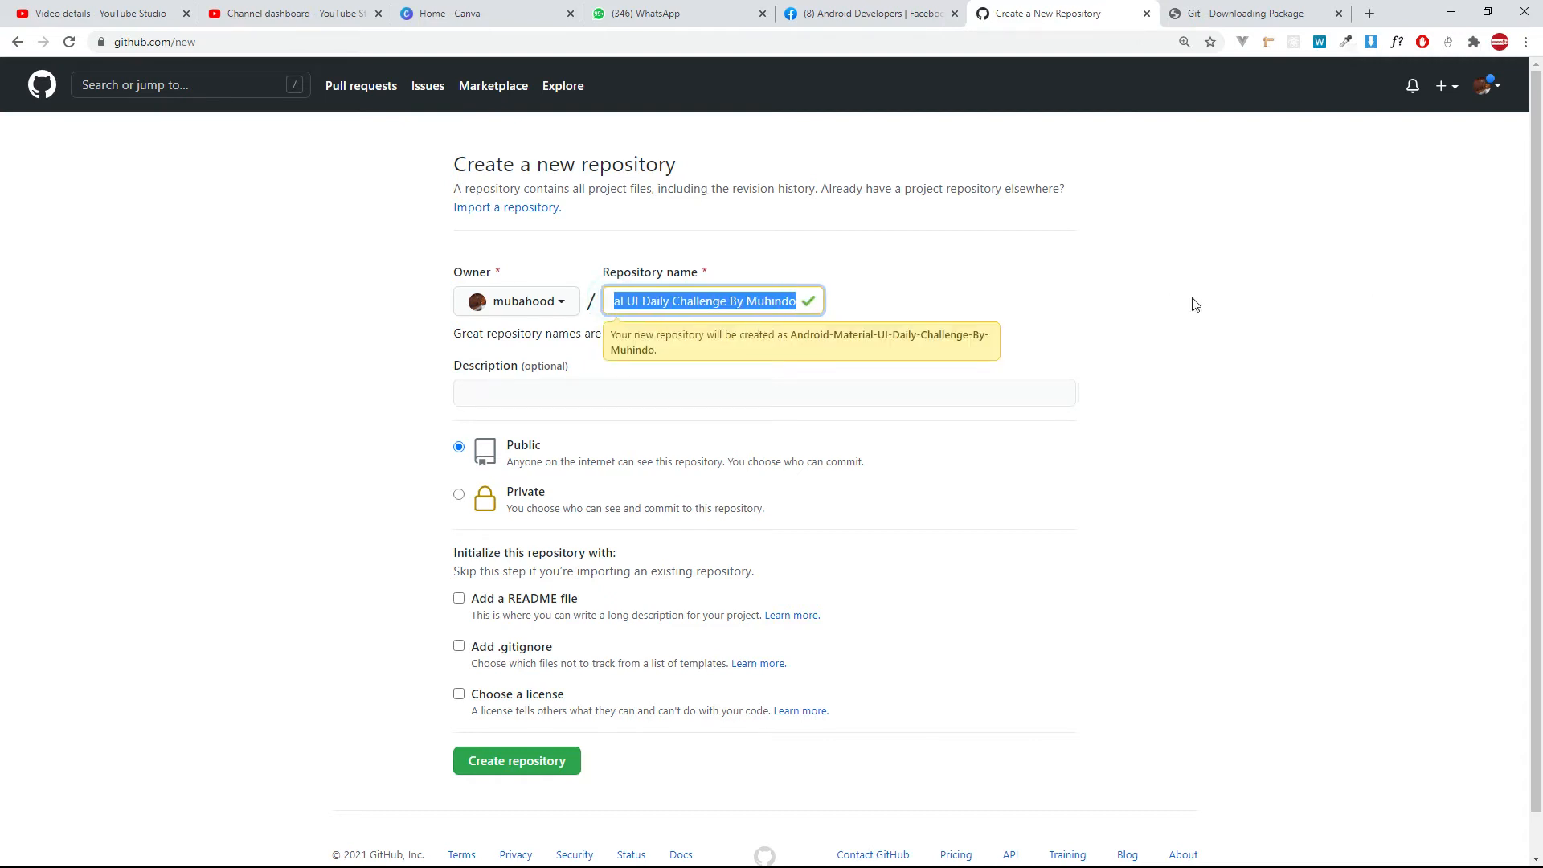
pyautogui.click(558, 395)
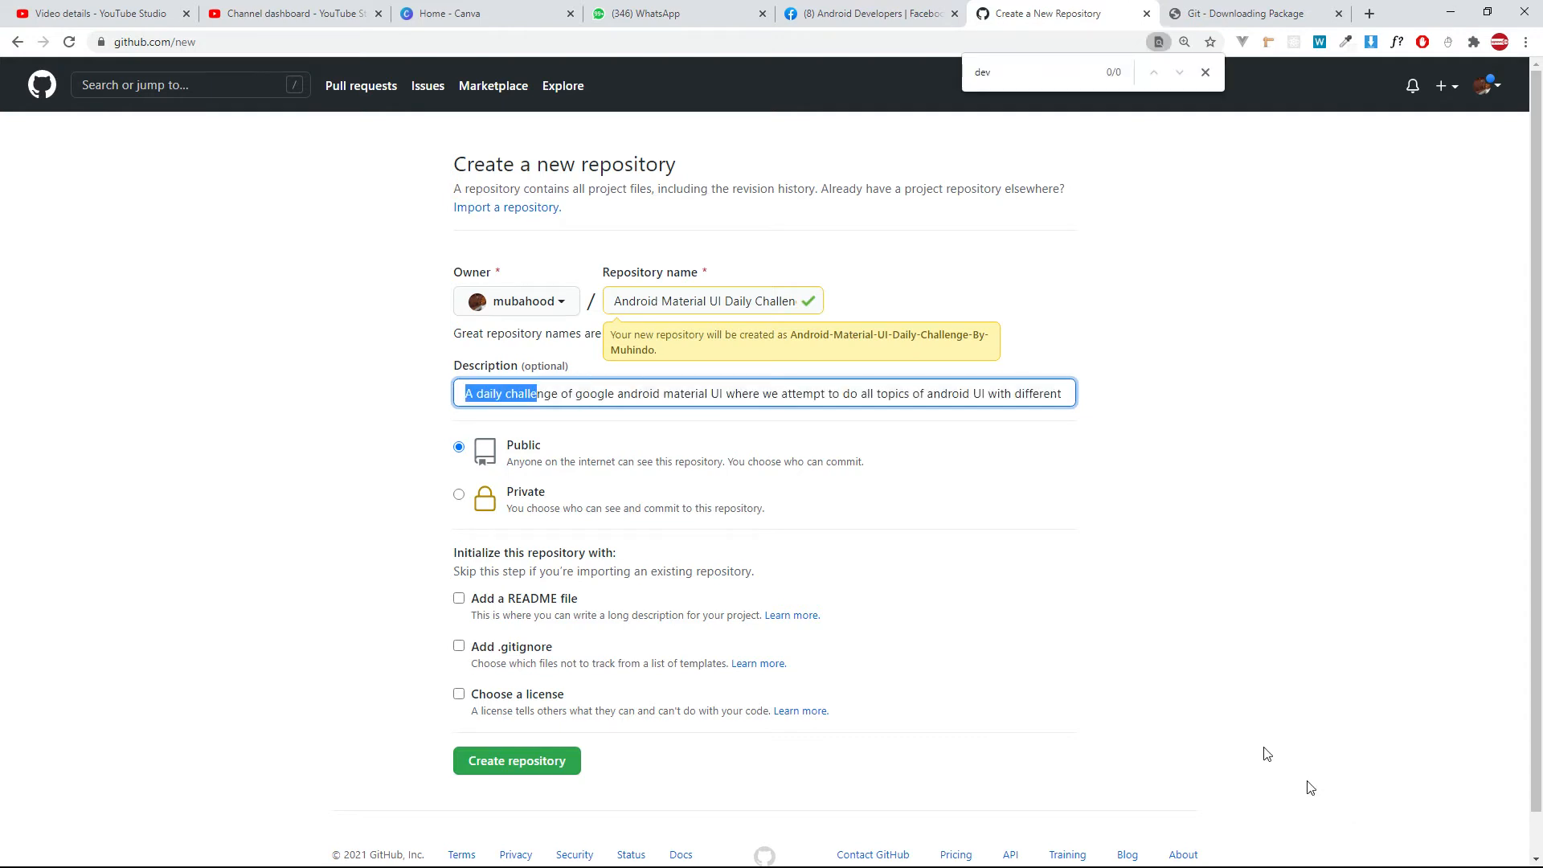
pyautogui.click(538, 389)
pyautogui.moveTo(479, 391); pyautogui.dragTo(4, 444)
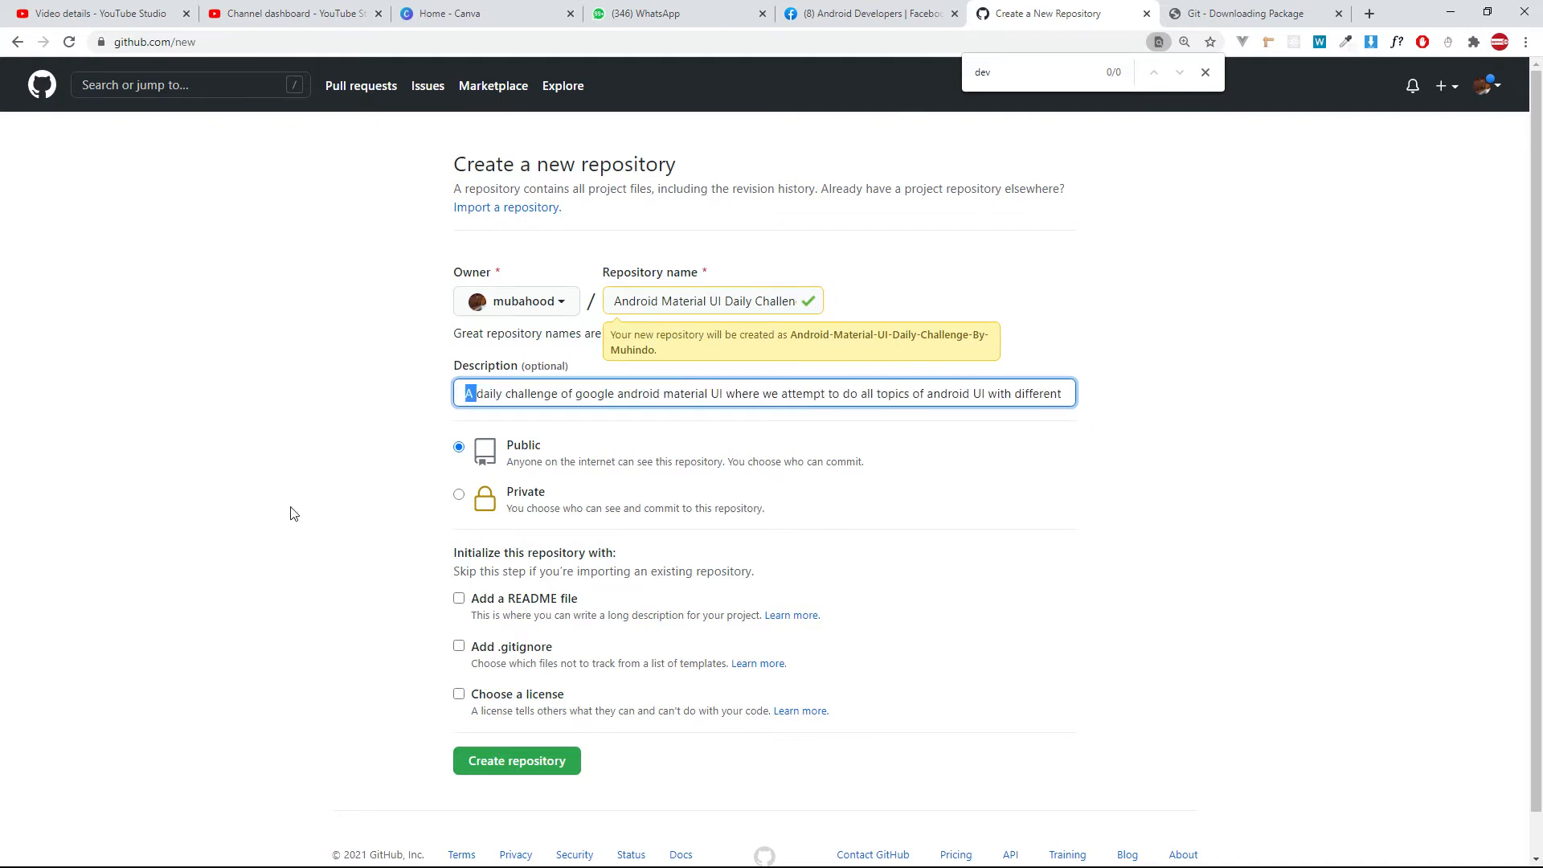
# Try the private visibility for the repository and return it to public.
pyautogui.click(460, 495)
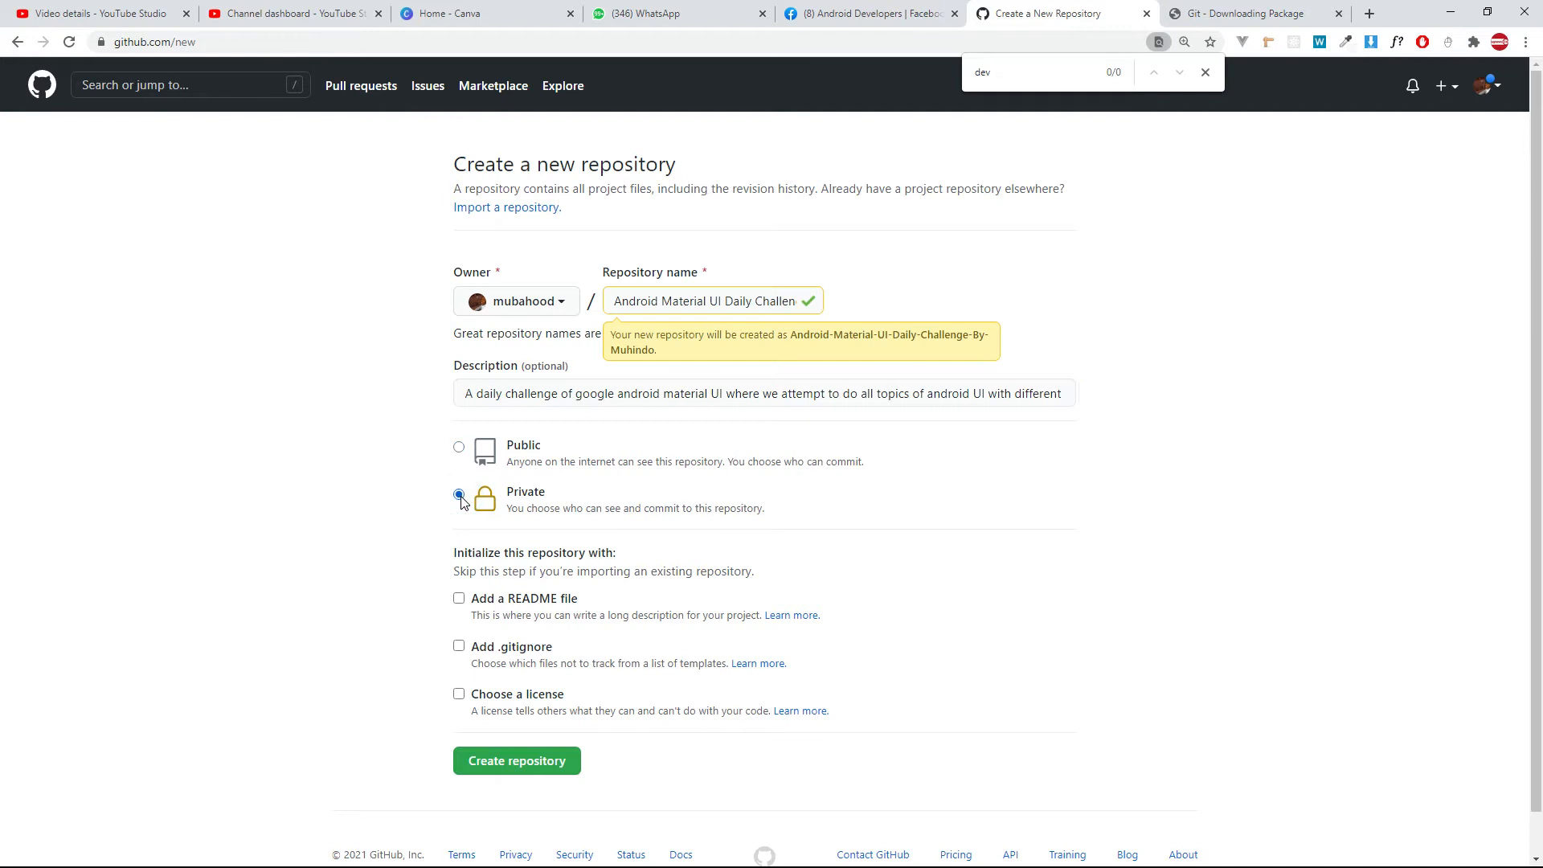
pyautogui.click(460, 447)
pyautogui.click(460, 495)
pyautogui.click(459, 447)
# Try initializing the repository with a README file, and leave that option off.
pyautogui.click(466, 603)
pyautogui.click(465, 603)
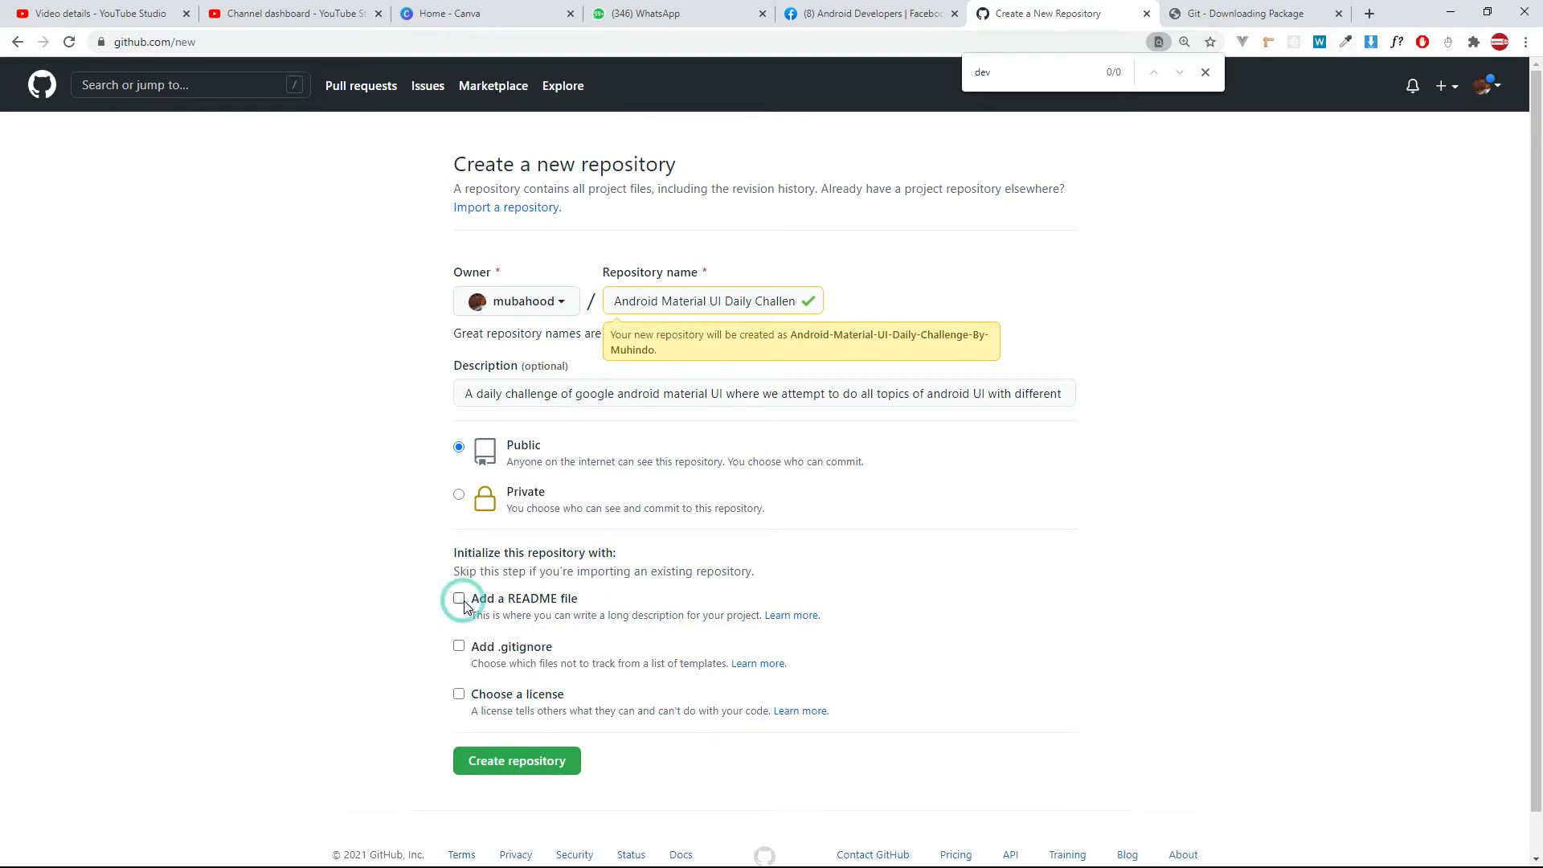
pyautogui.click(465, 604)
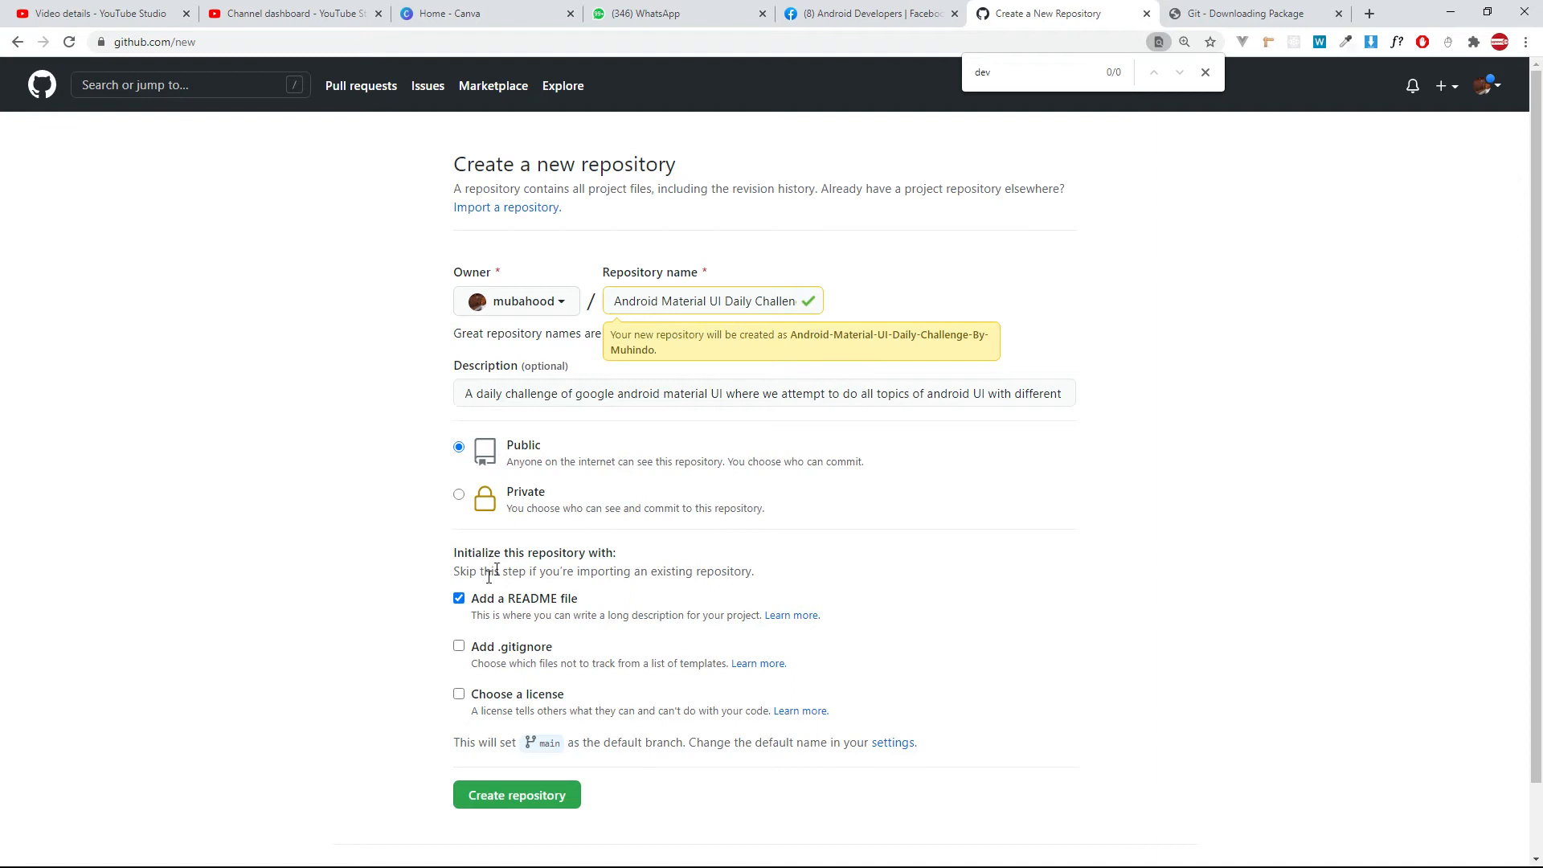
pyautogui.click(458, 598)
pyautogui.doubleClick(471, 394)
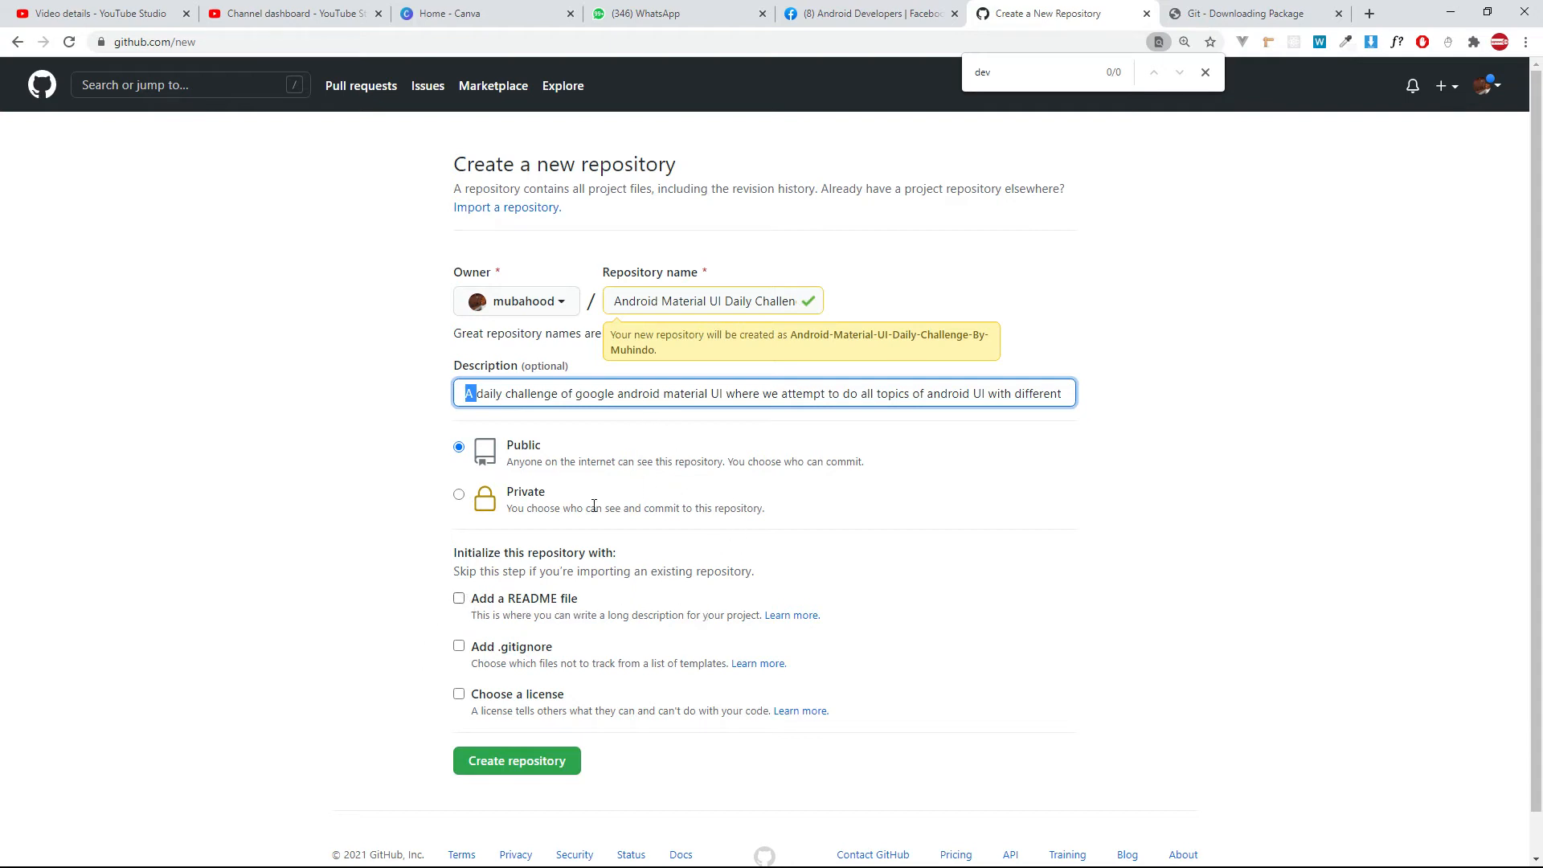
pyautogui.click(573, 389)
pyautogui.moveTo(523, 395); pyautogui.dragTo(448, 454)
# Try adding a license with Apache License 2.0 selected, and turn the license option off again.
pyautogui.click(461, 701)
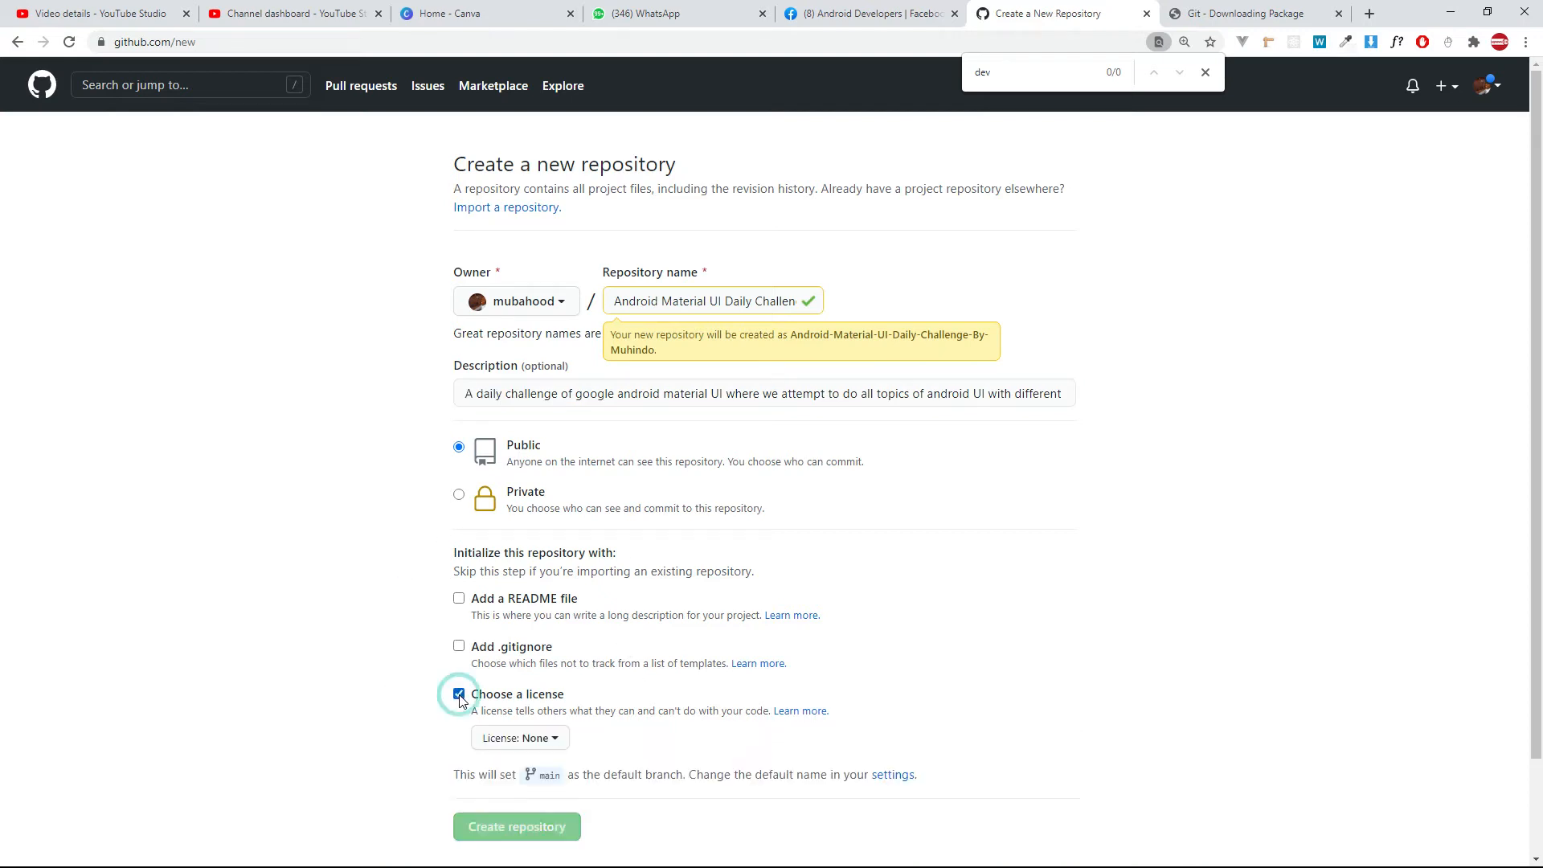
pyautogui.click(540, 739)
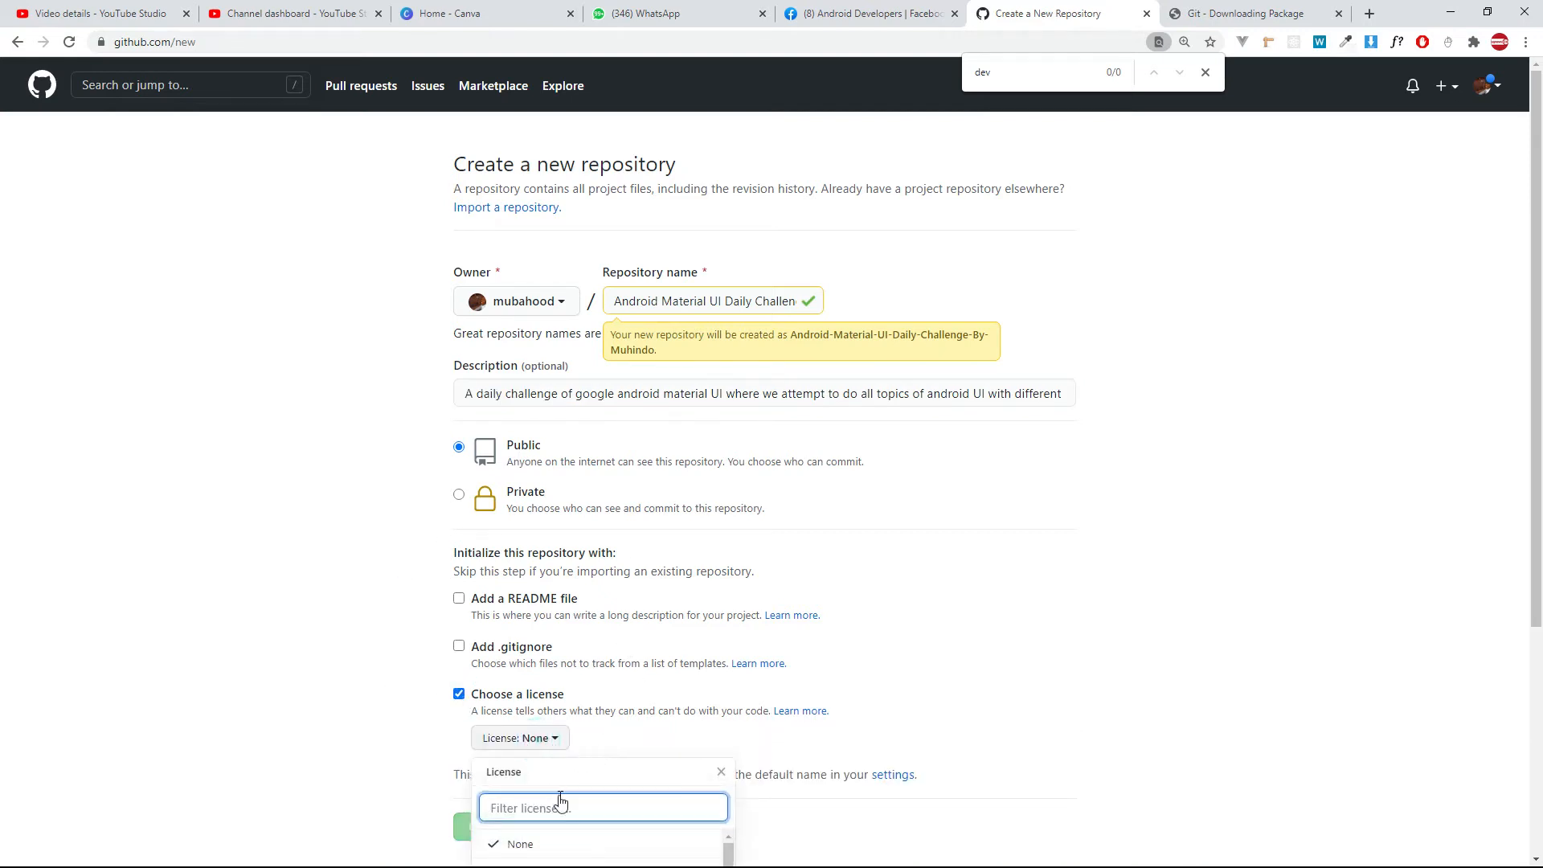
pyautogui.scroll(-2, 563, 804)
pyautogui.scroll(-1, 684, 704)
pyautogui.scroll(-2, 975, 638)
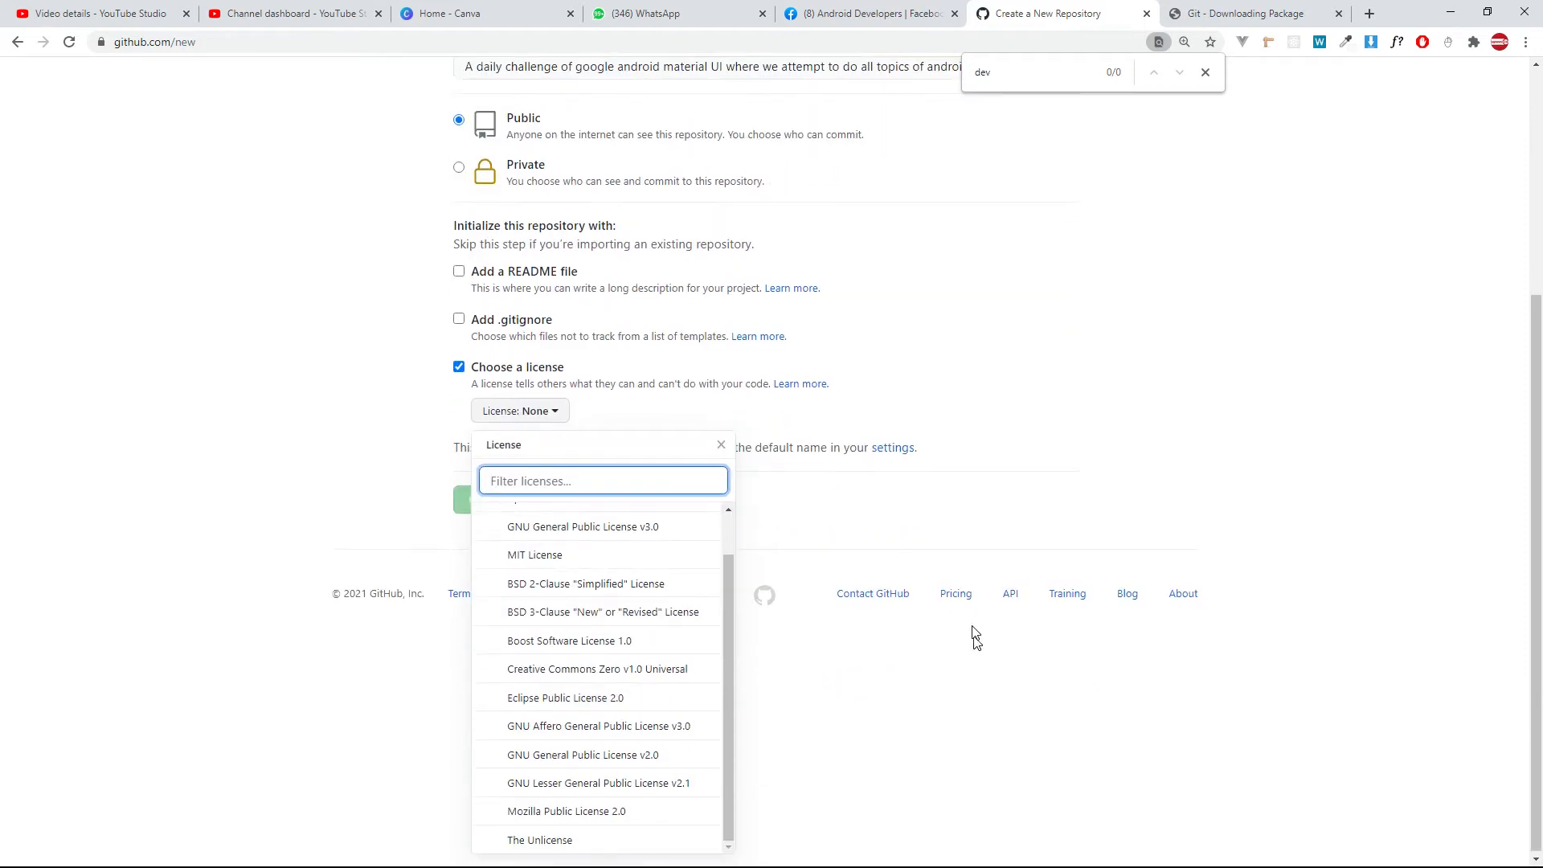
pyautogui.scroll(1, 555, 584)
pyautogui.click(534, 544)
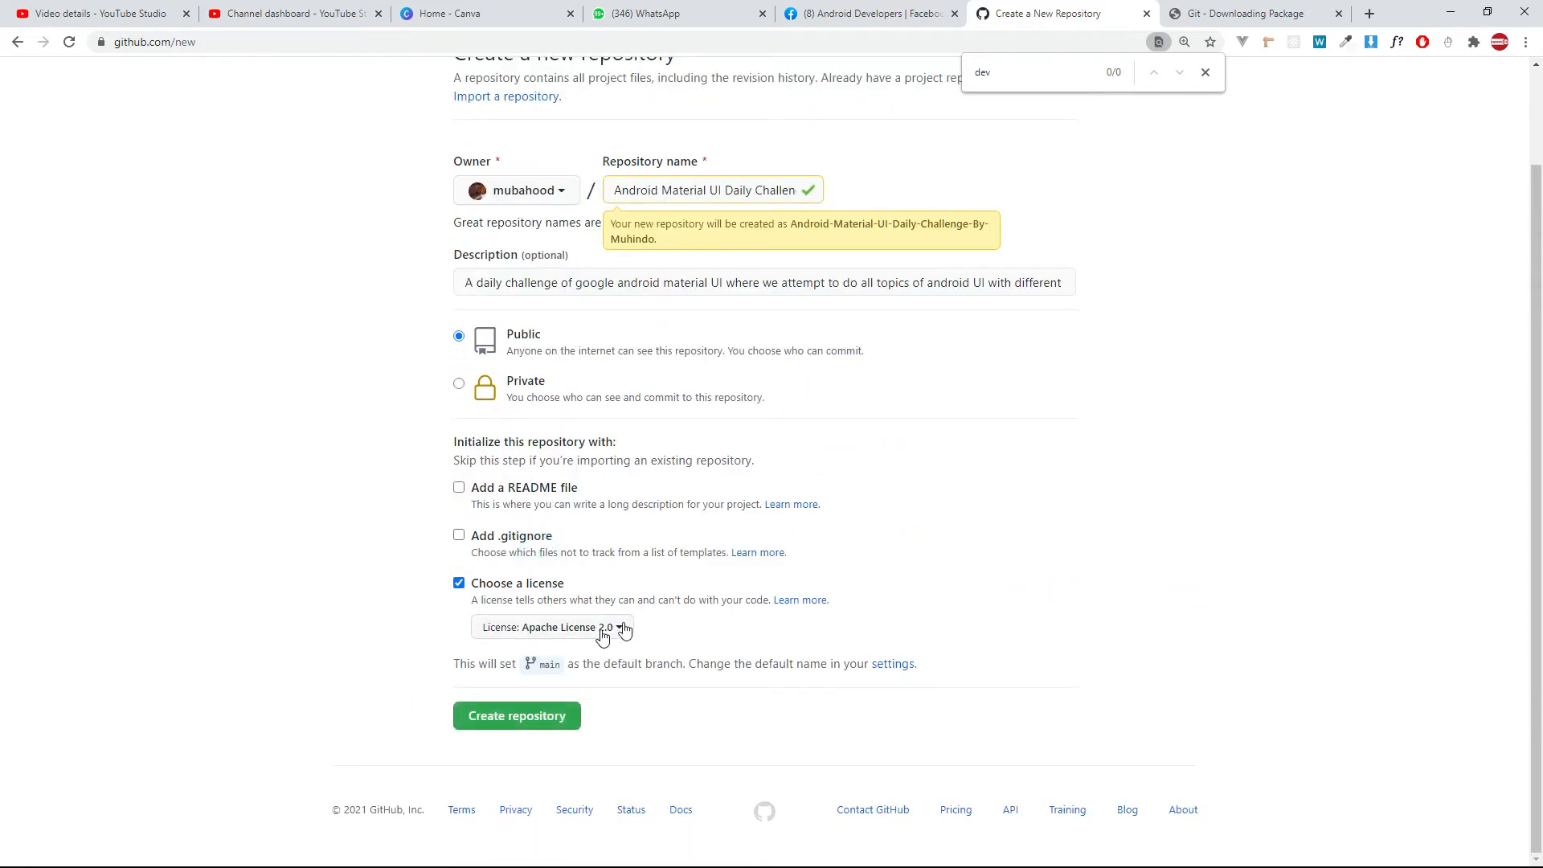
pyautogui.click(458, 583)
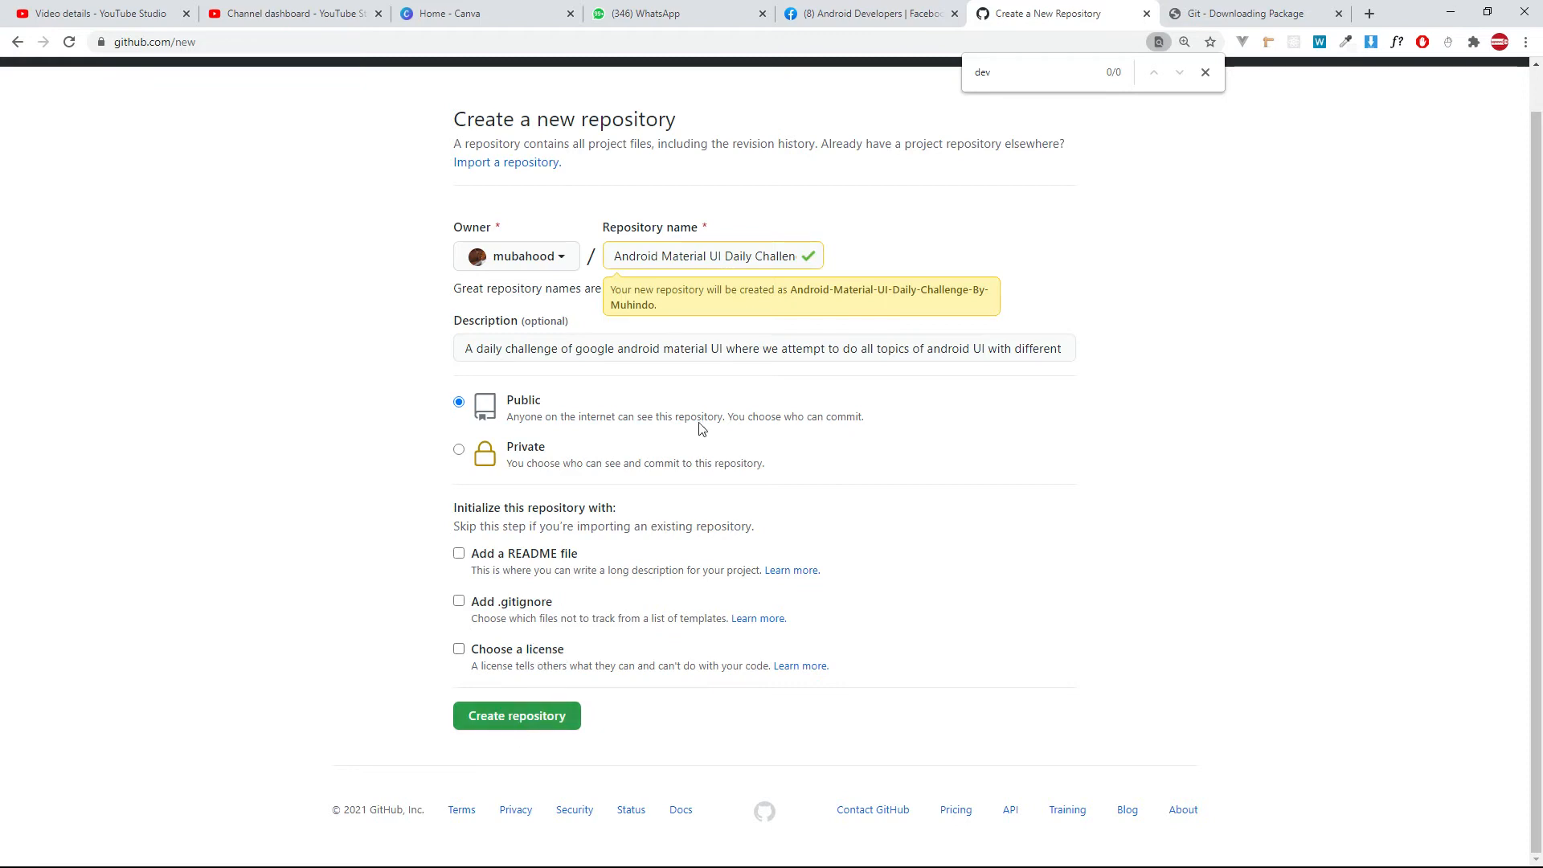
# Create the public repository without a README, .gitignore or license.
pyautogui.moveTo(691, 255); pyautogui.dragTo(982, 265)
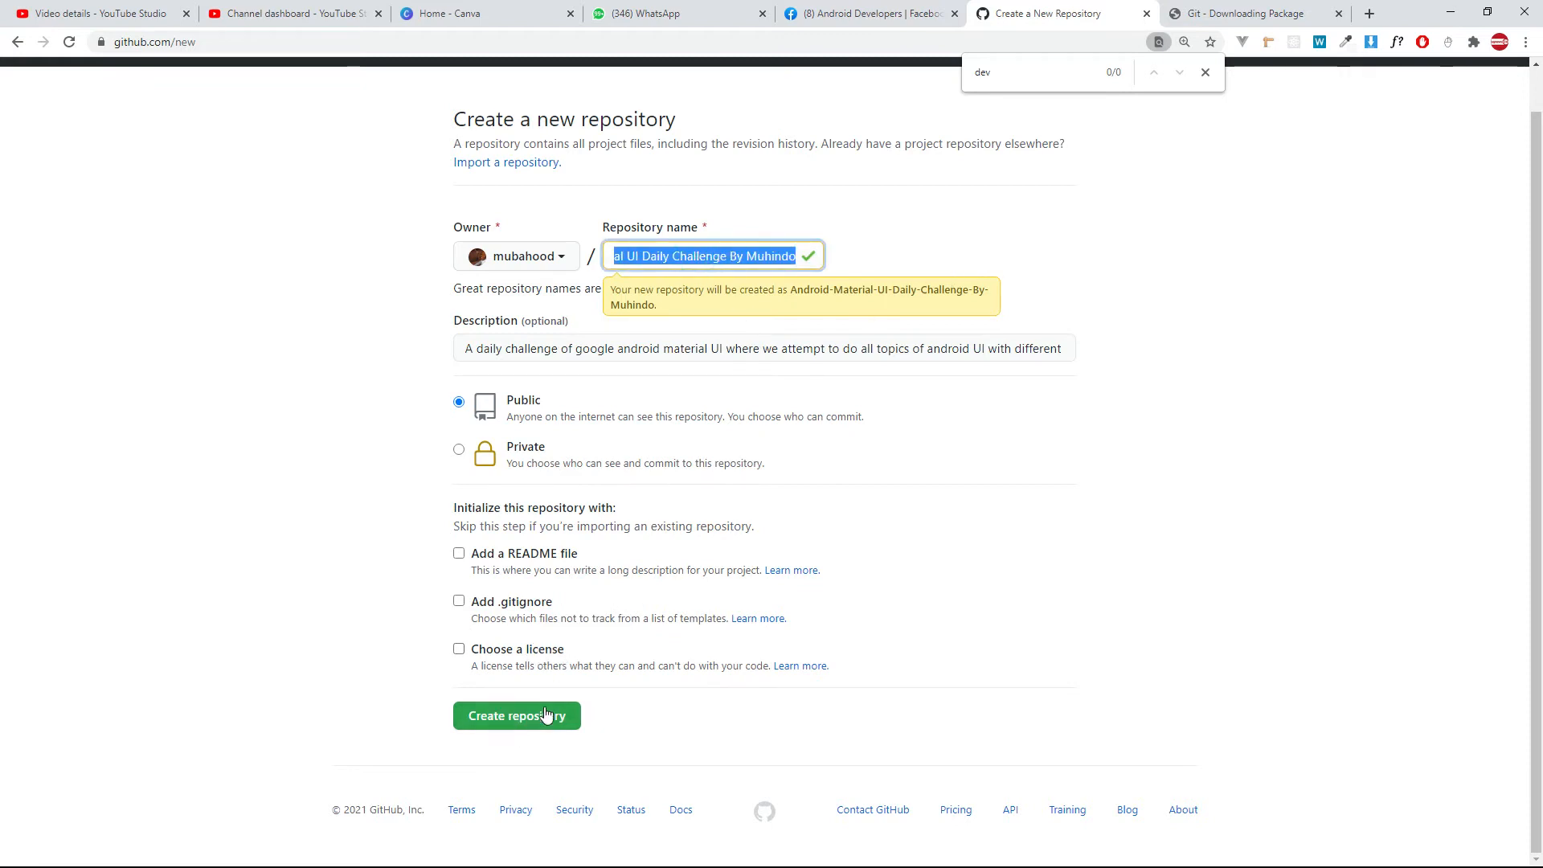
pyautogui.click(545, 715)
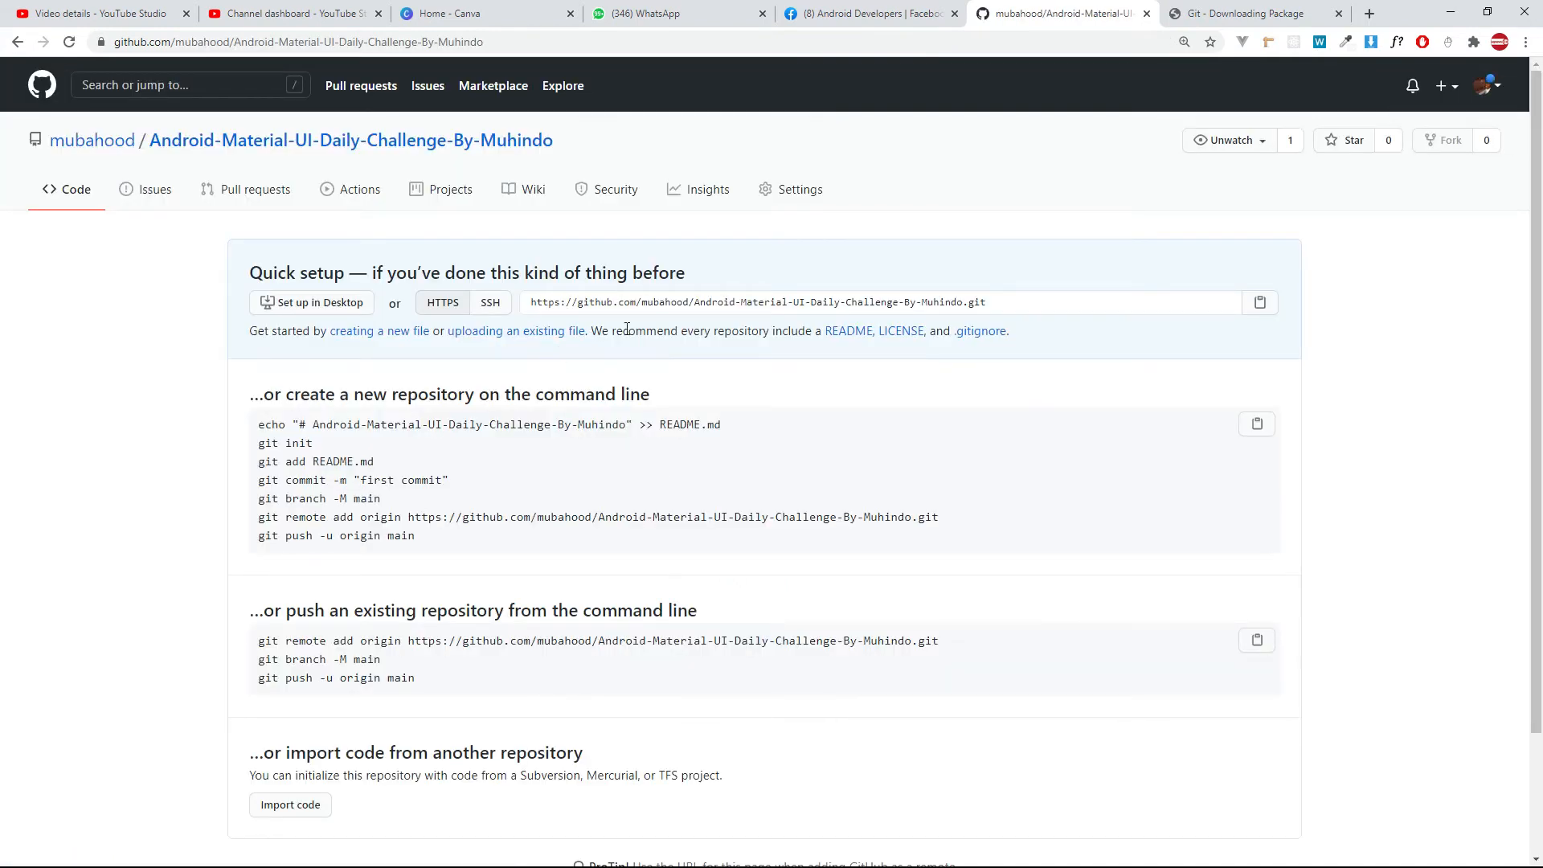
# Examine the new repository's page, its web address and the quick setup instructions for pushing existing code.
pyautogui.moveTo(100, 150)
pyautogui.click(275, 142)
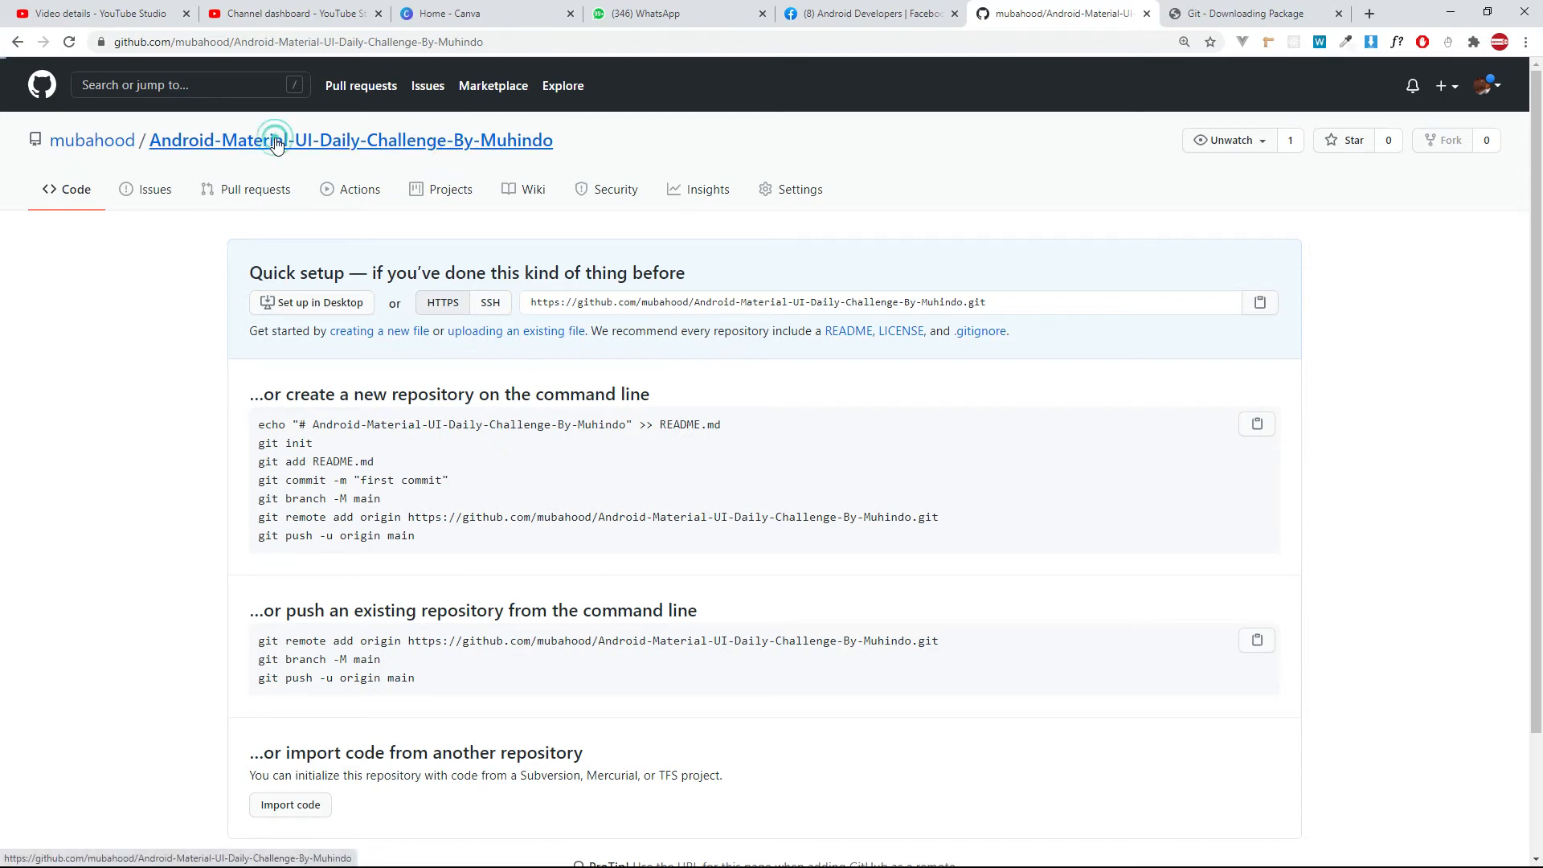
pyautogui.click(509, 42)
pyautogui.moveTo(511, 43); pyautogui.dragTo(8, 74)
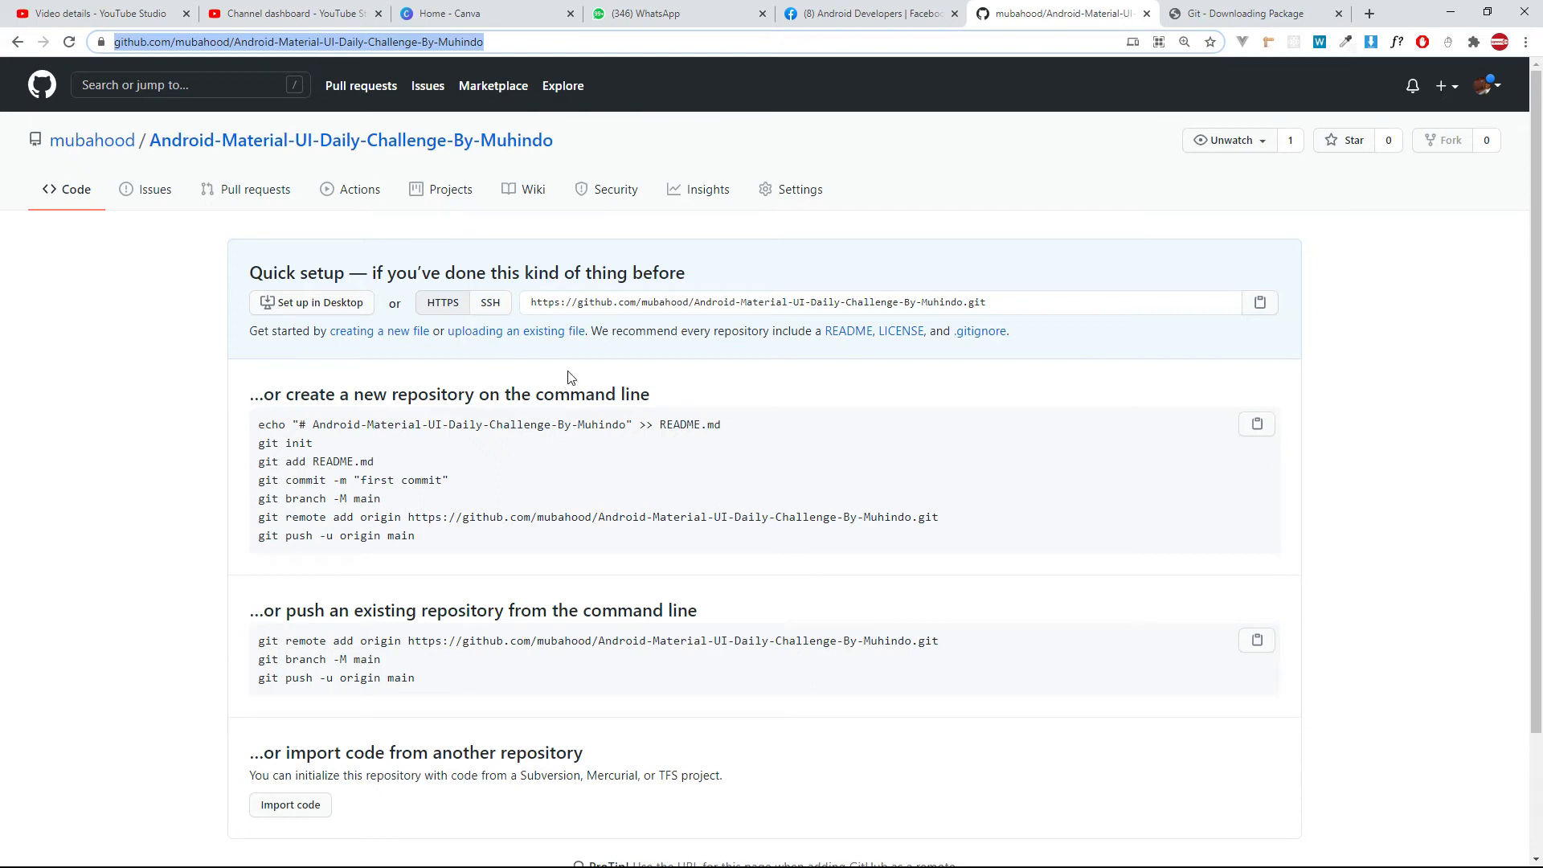
pyautogui.scroll(-1, 599, 481)
pyautogui.scroll(-1, 599, 480)
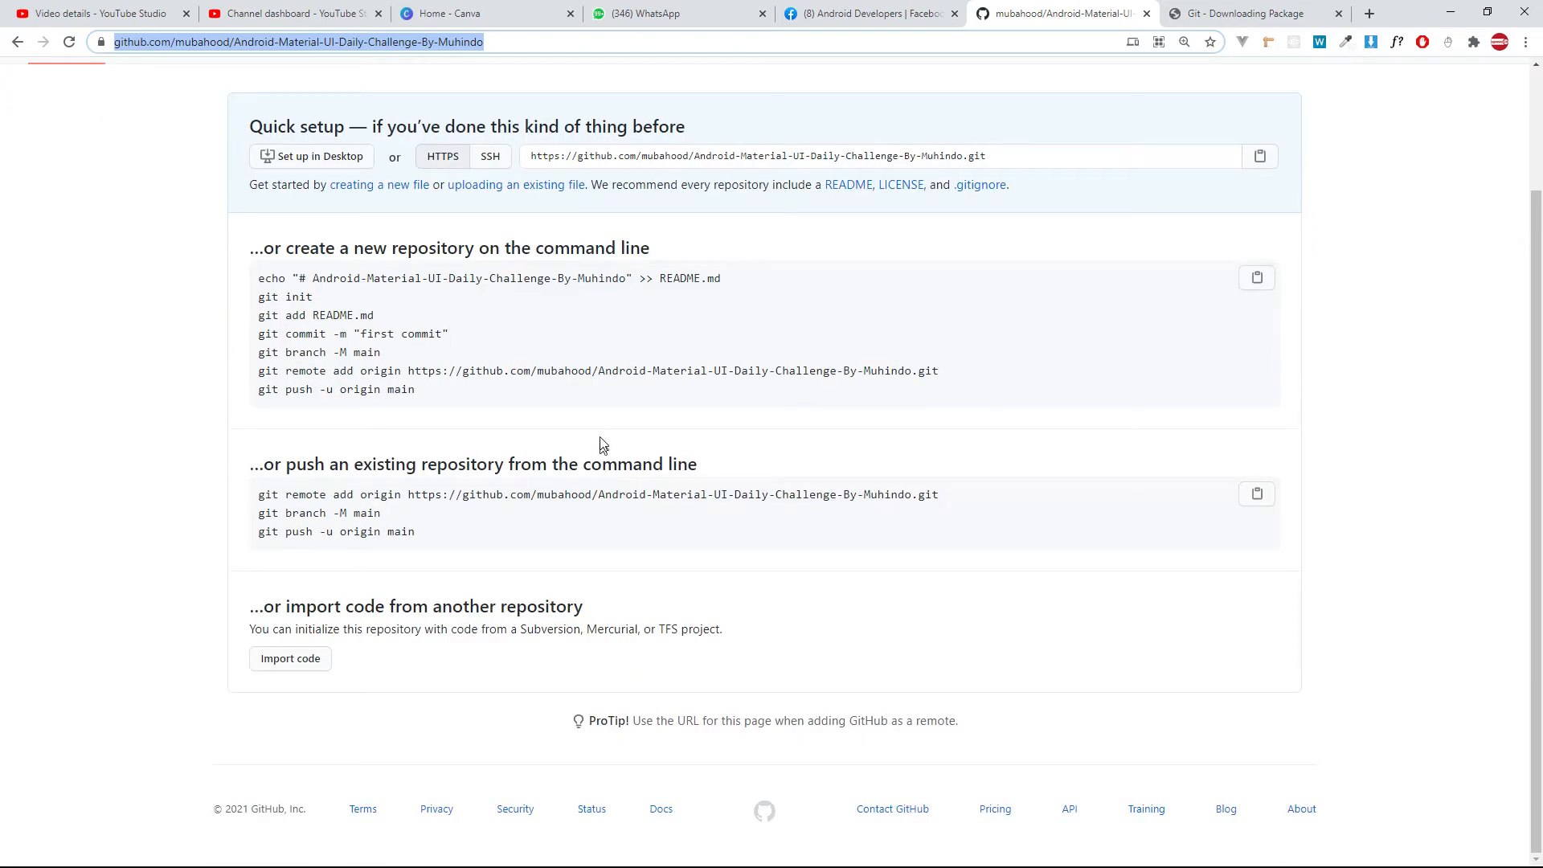
pyautogui.scroll(2, 603, 443)
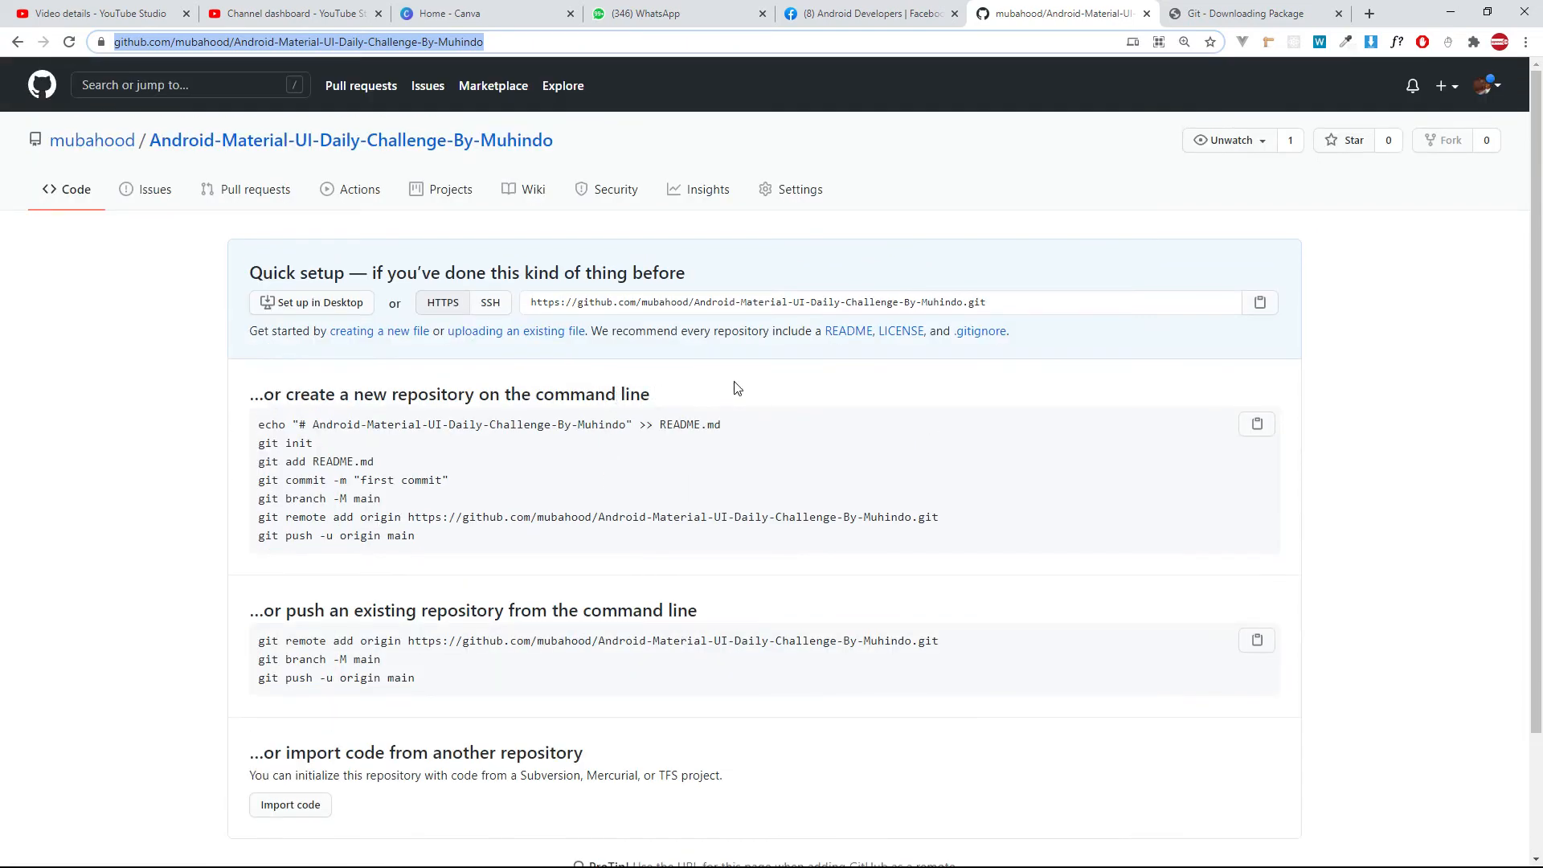
pyautogui.hotkey('alt', 'Tab')
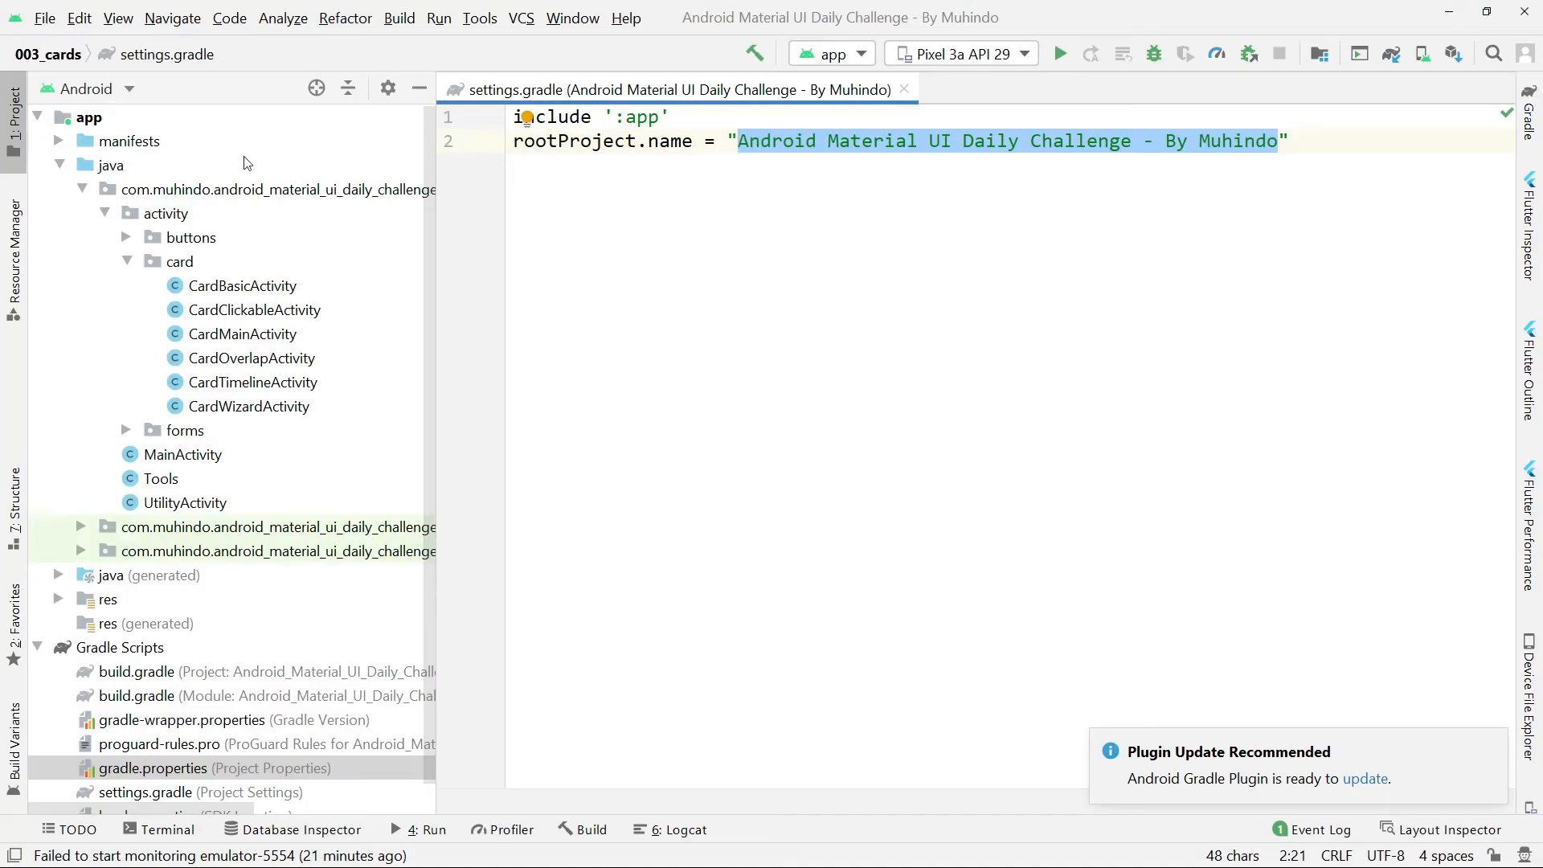
pyautogui.hotkey('alt', 'Tab')
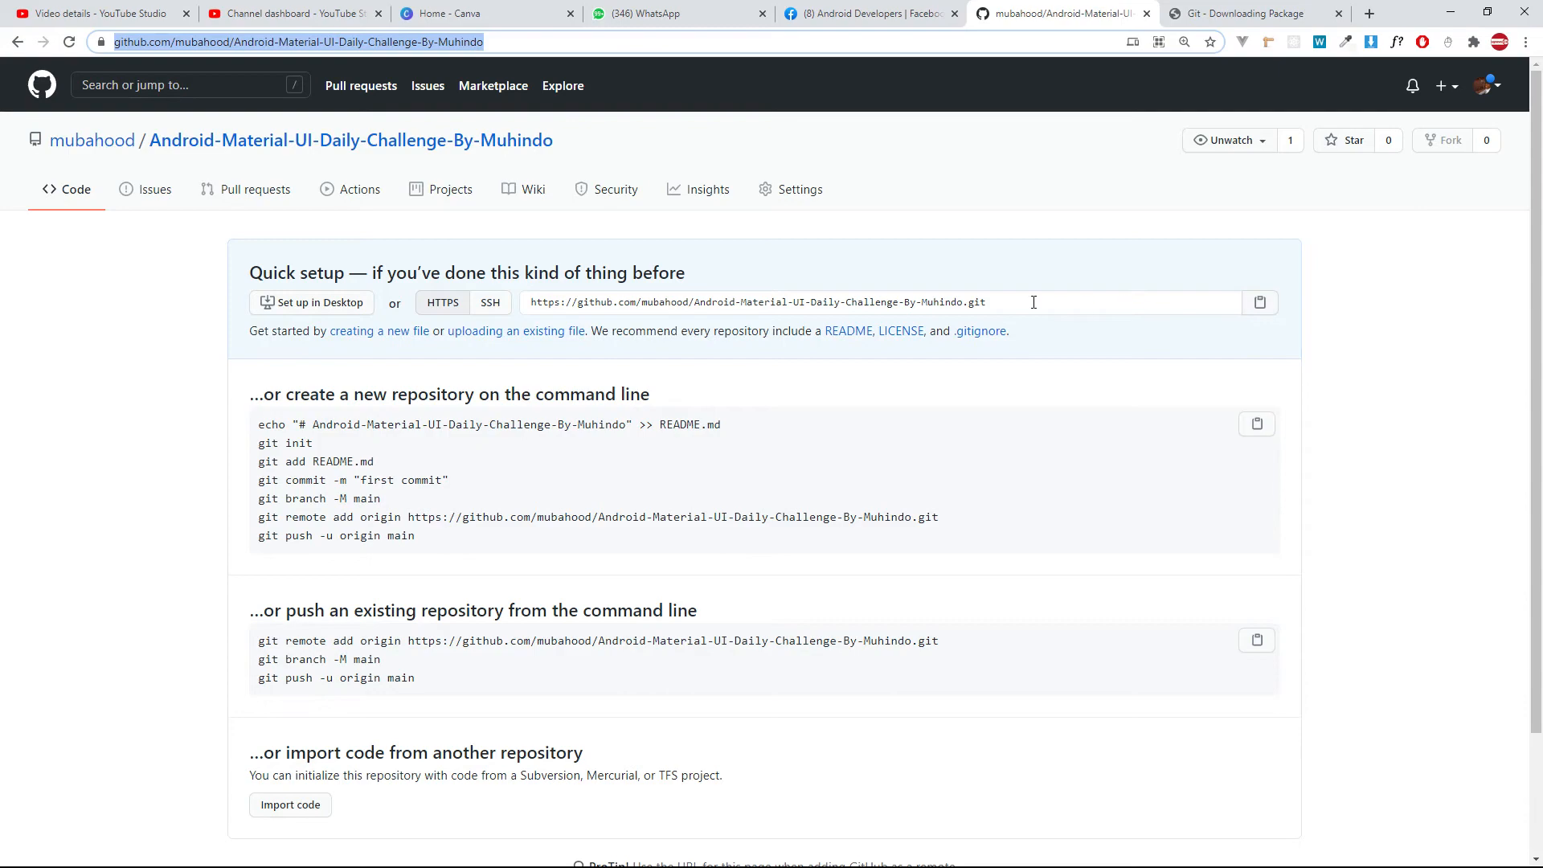
# Switch to Android Studio, enable version control integration with Git for the project root, and check the local changes.
pyautogui.hotkey('alt', 'Tab')
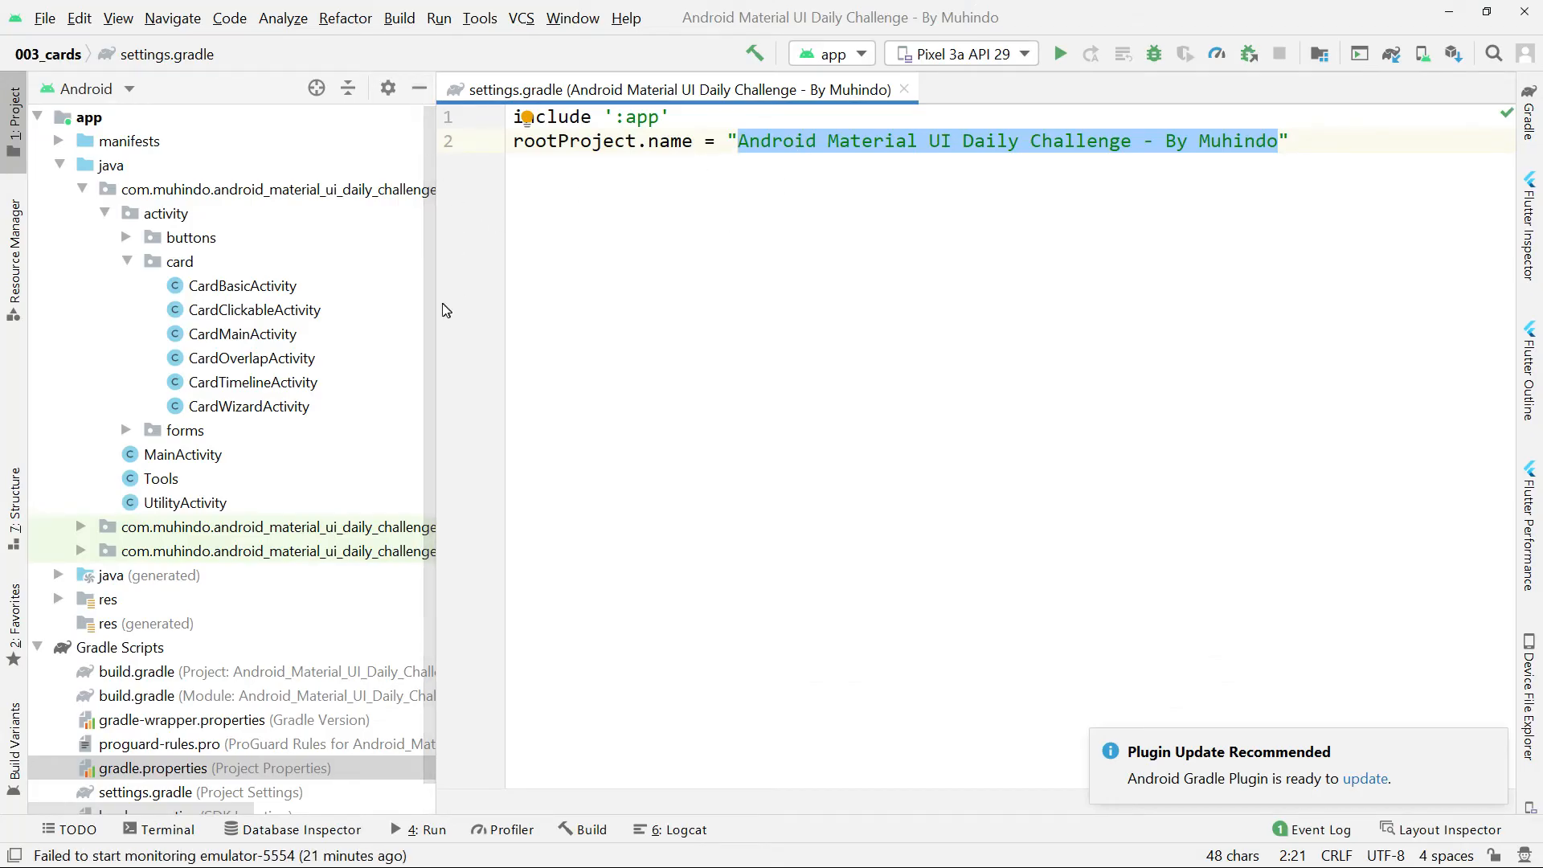
pyautogui.moveTo(436, 307); pyautogui.dragTo(326, 305)
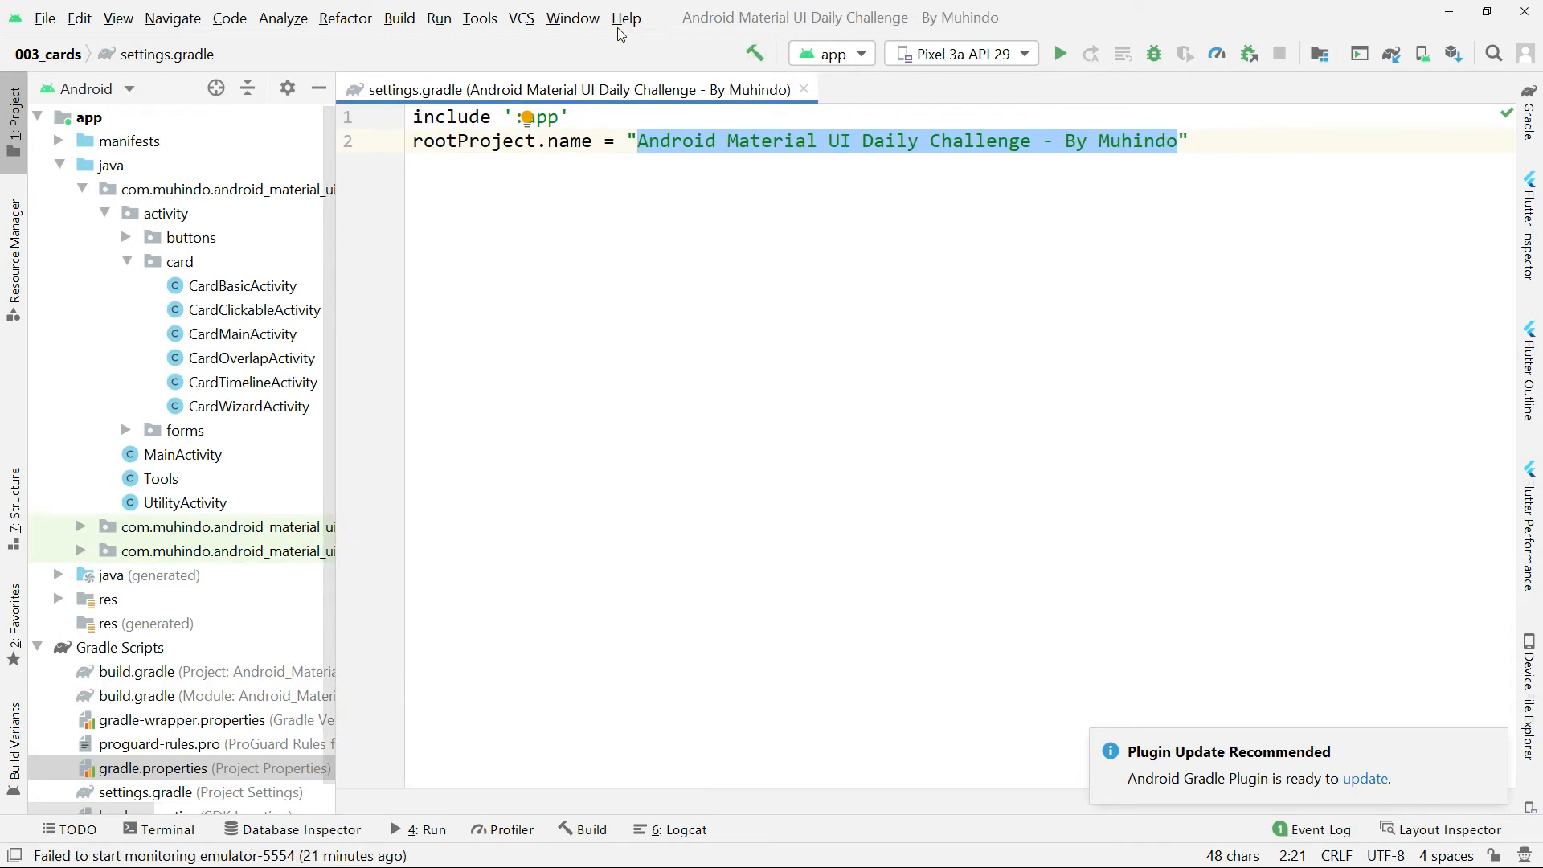
pyautogui.click(519, 23)
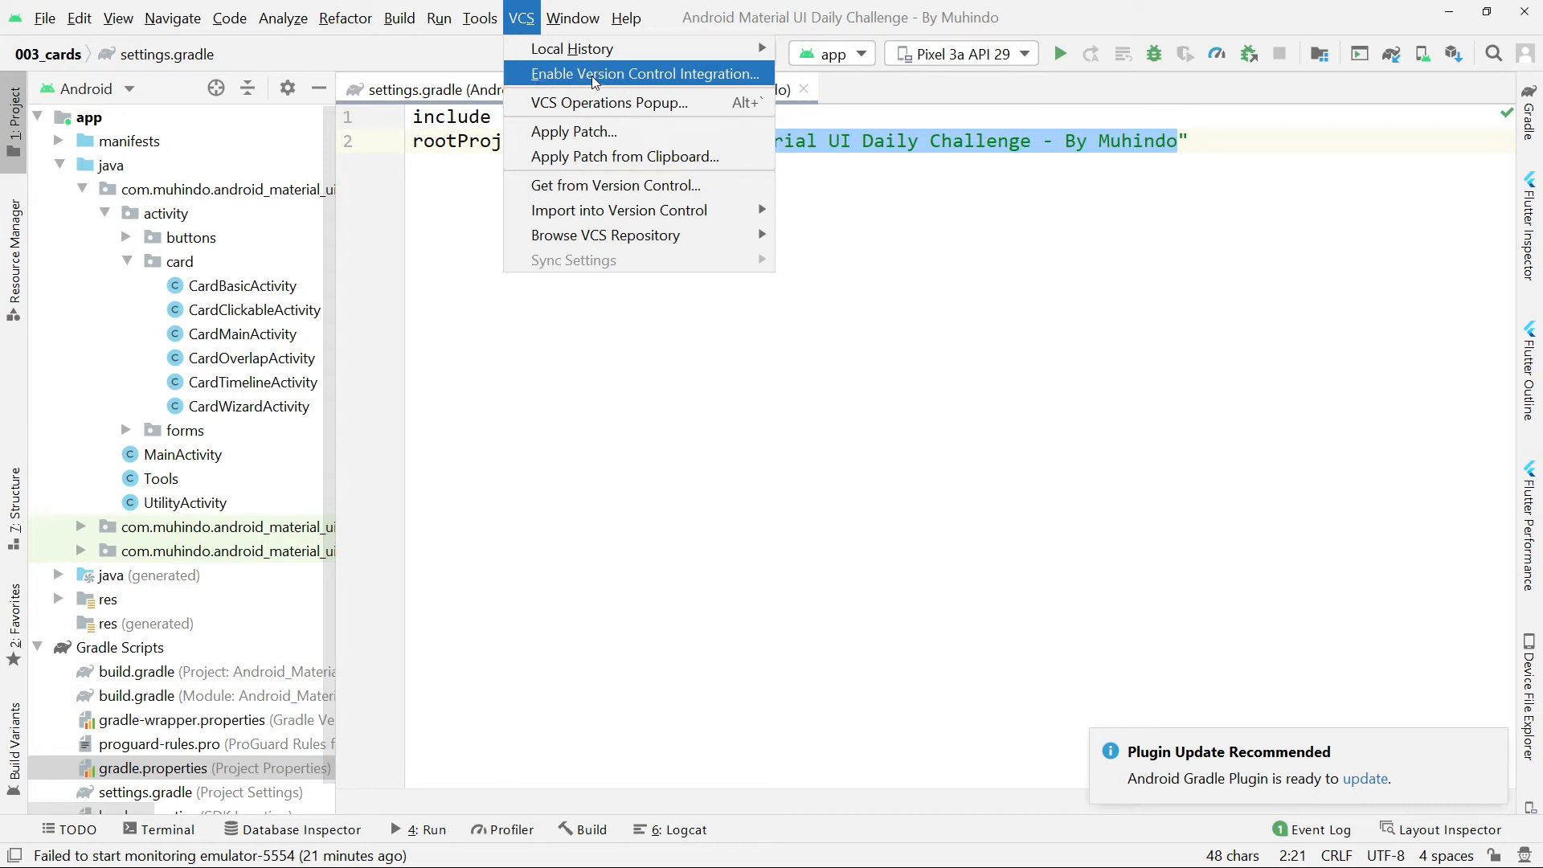
pyautogui.click(615, 74)
pyautogui.click(975, 406)
pyautogui.click(975, 406)
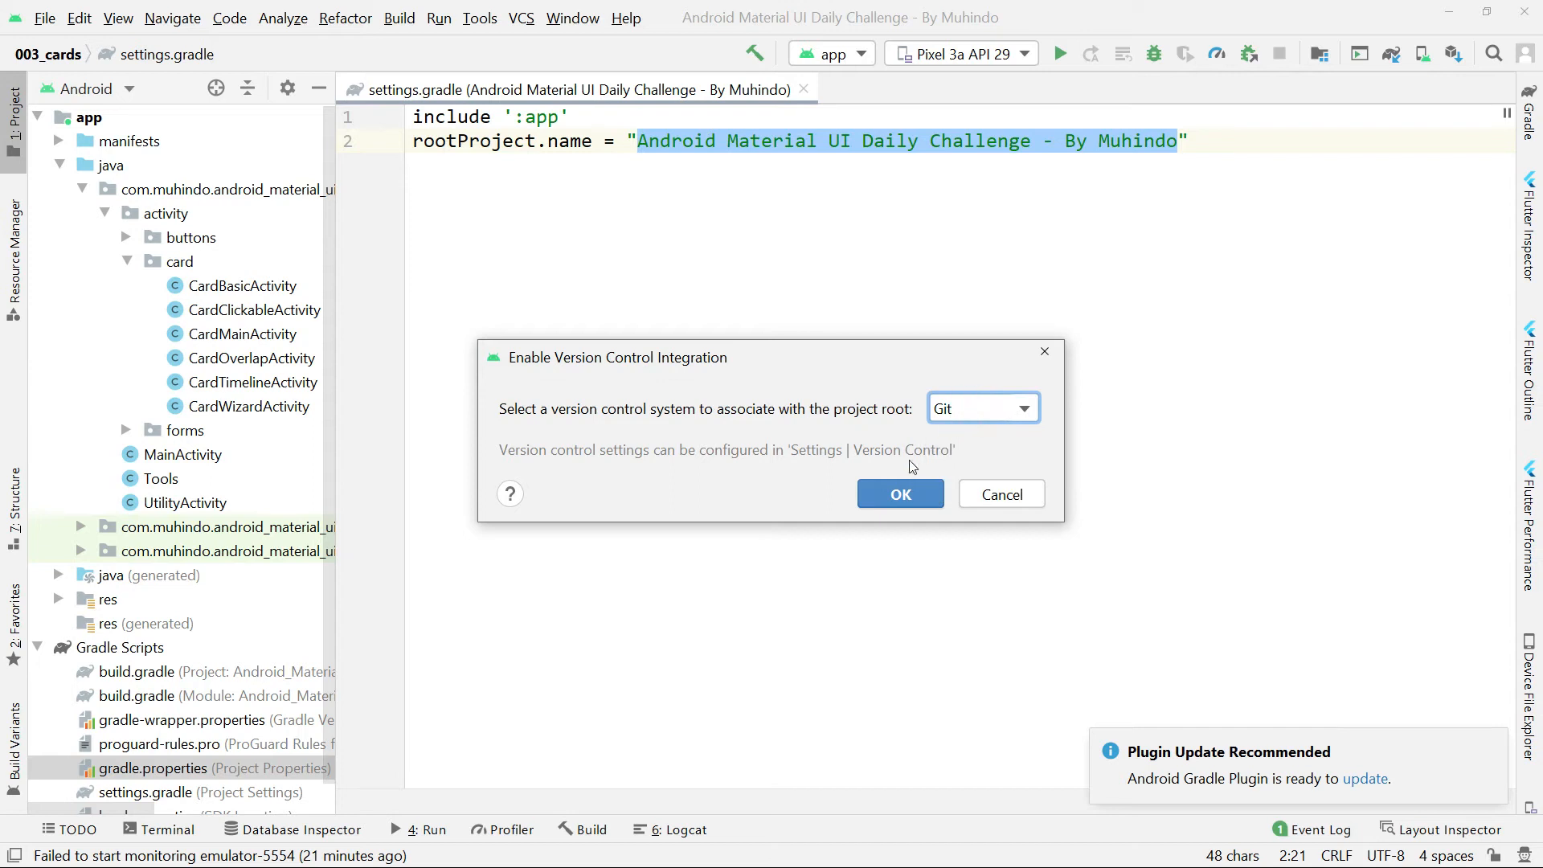
pyautogui.click(896, 494)
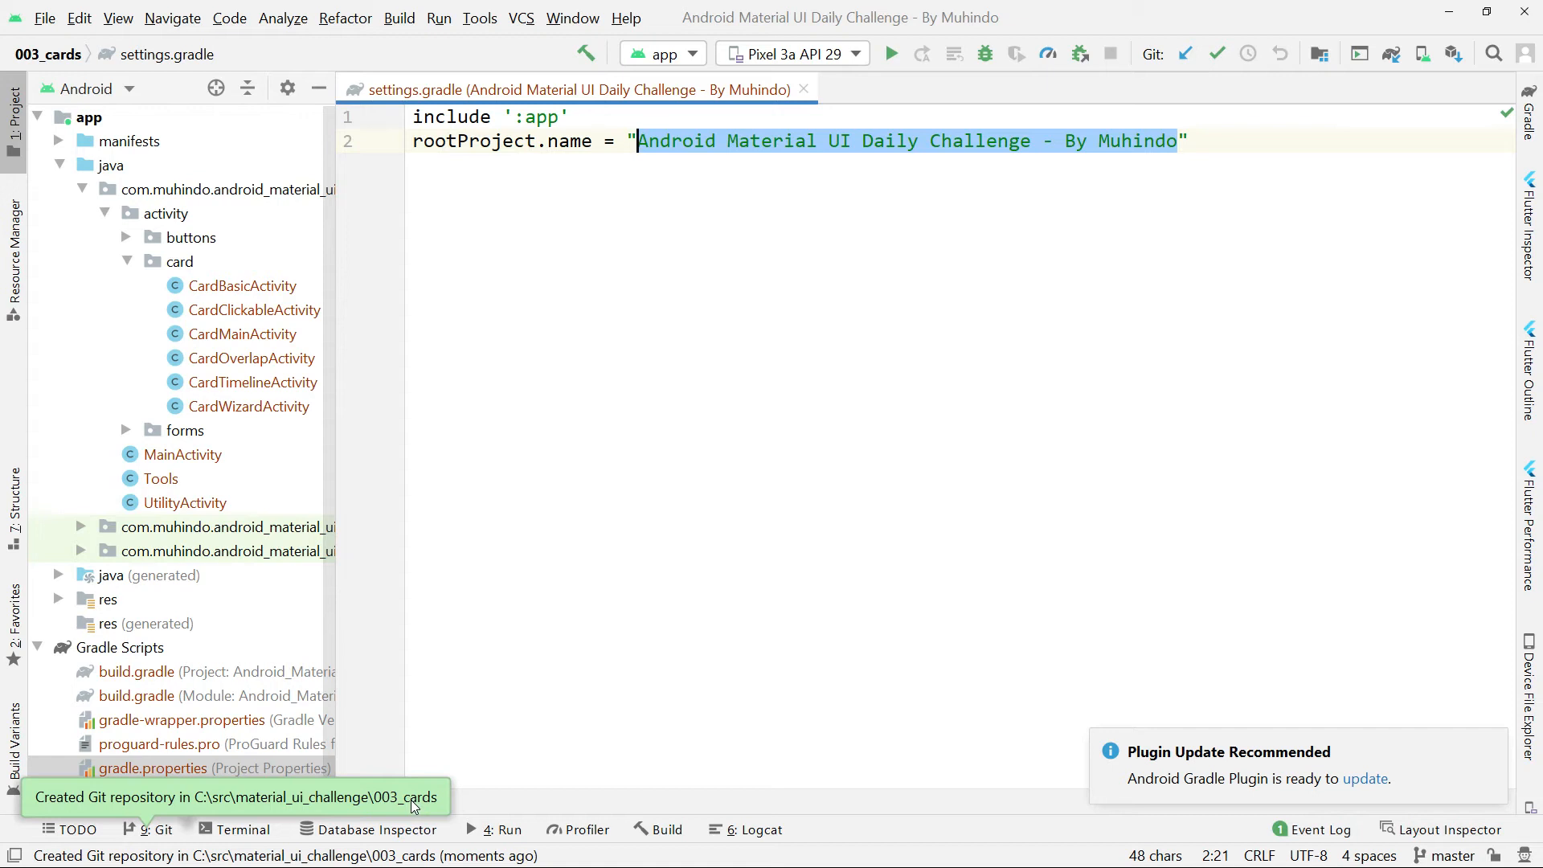
pyautogui.click(153, 829)
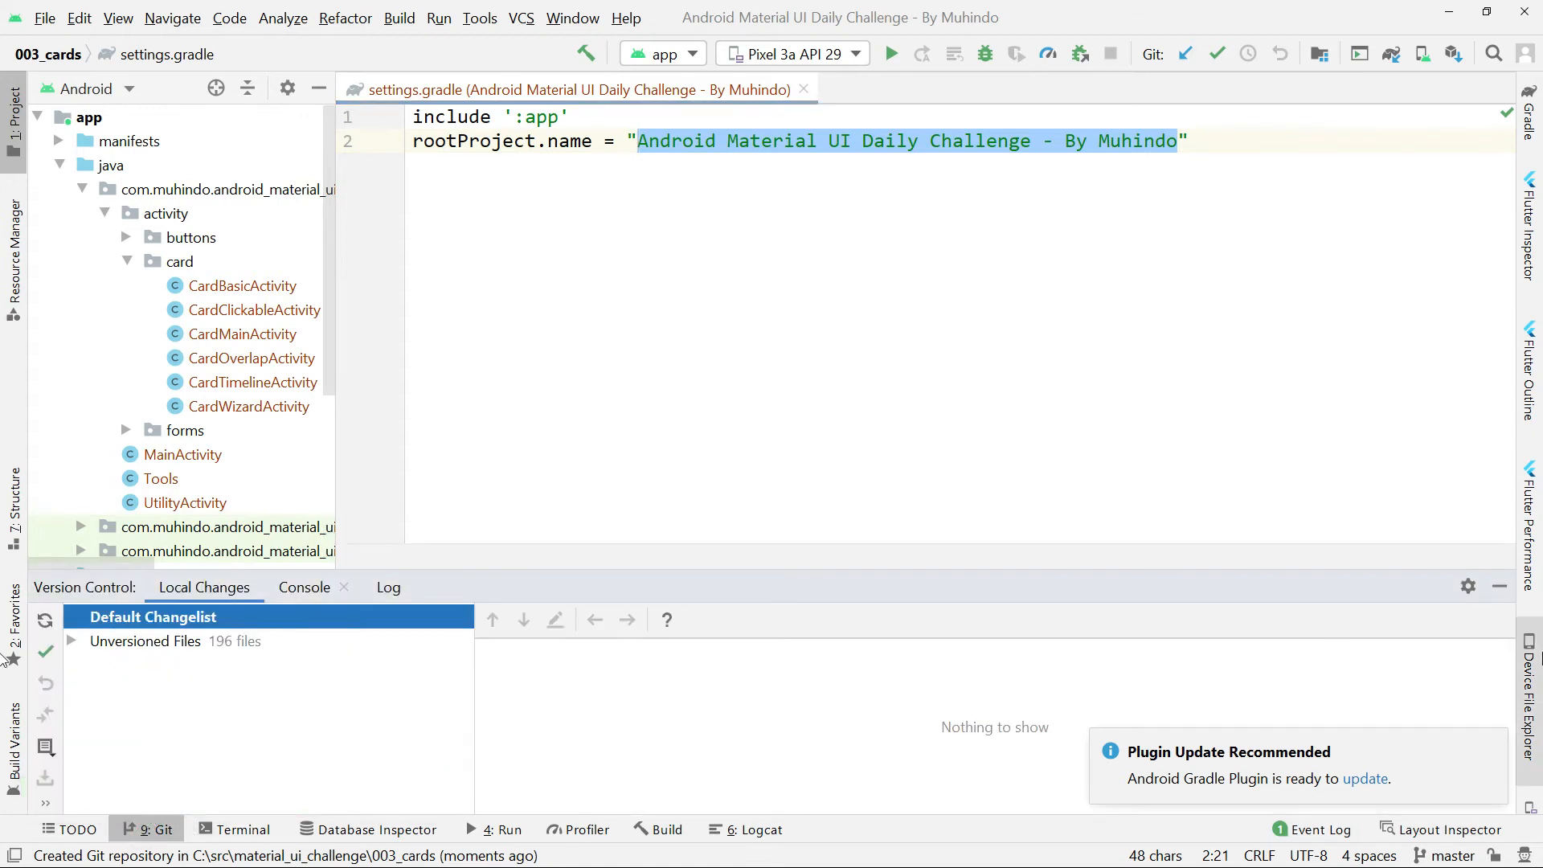
pyautogui.click(1500, 587)
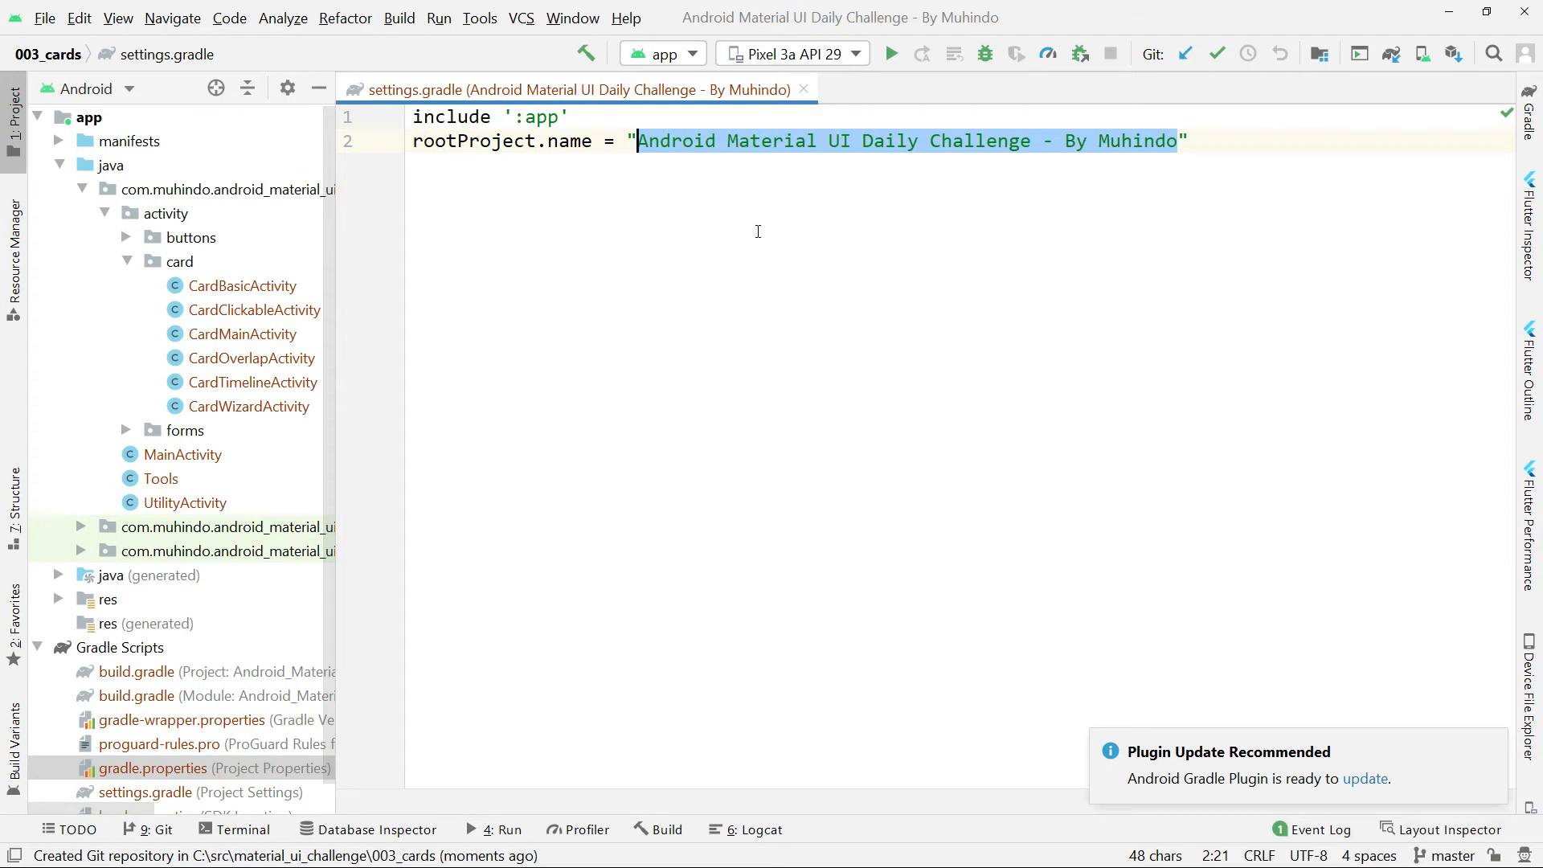
# Switch to the browser, copy the new repository's HTTPS URL and reload the repository page.
pyautogui.hotkey('alt', 'Tab')
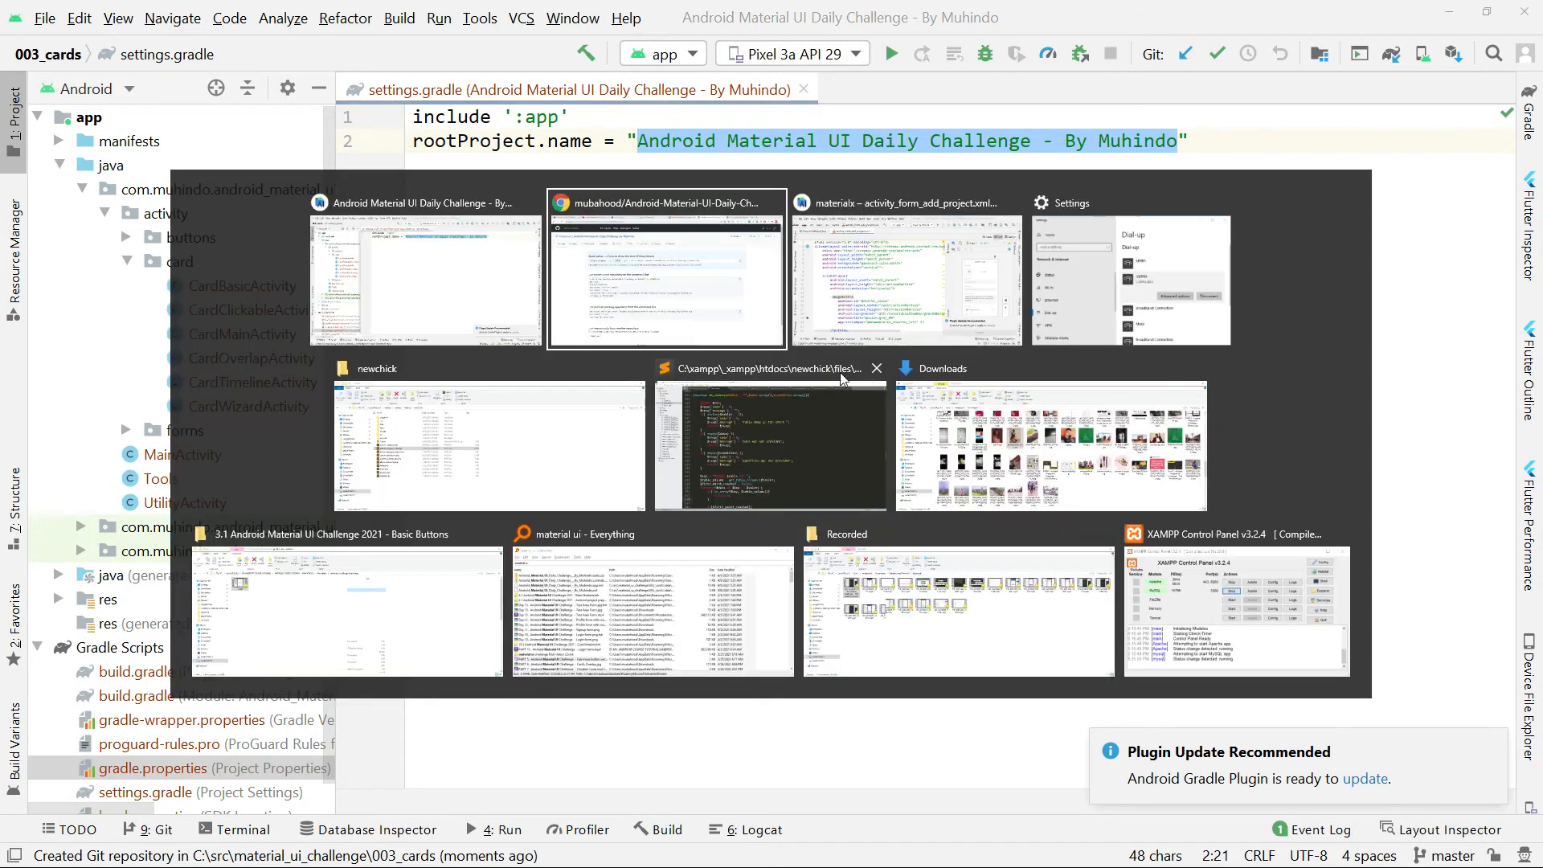
pyautogui.click(1260, 305)
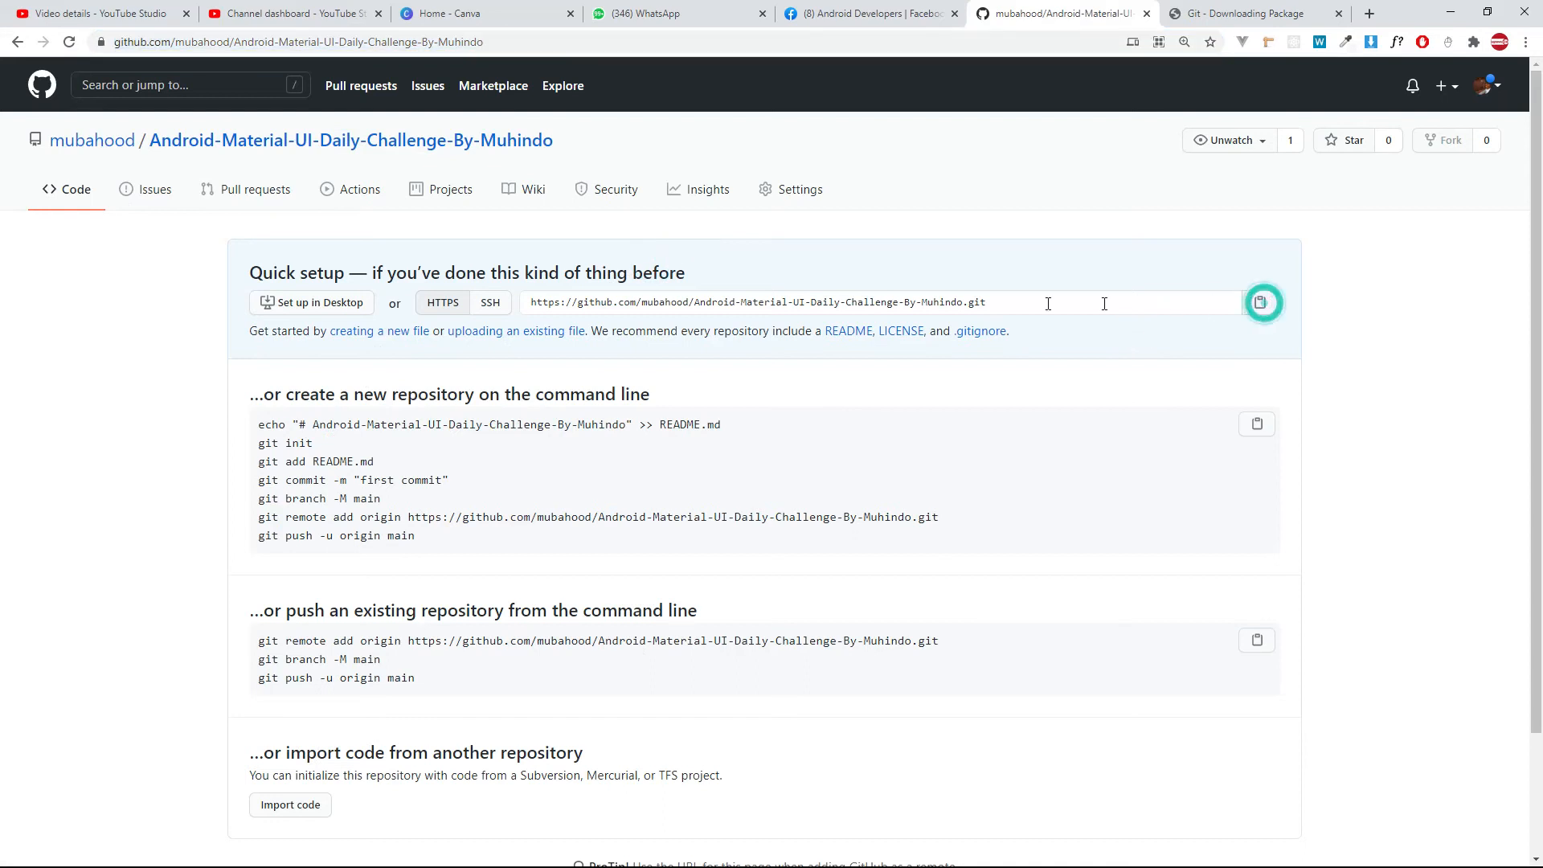
pyautogui.click(1014, 301)
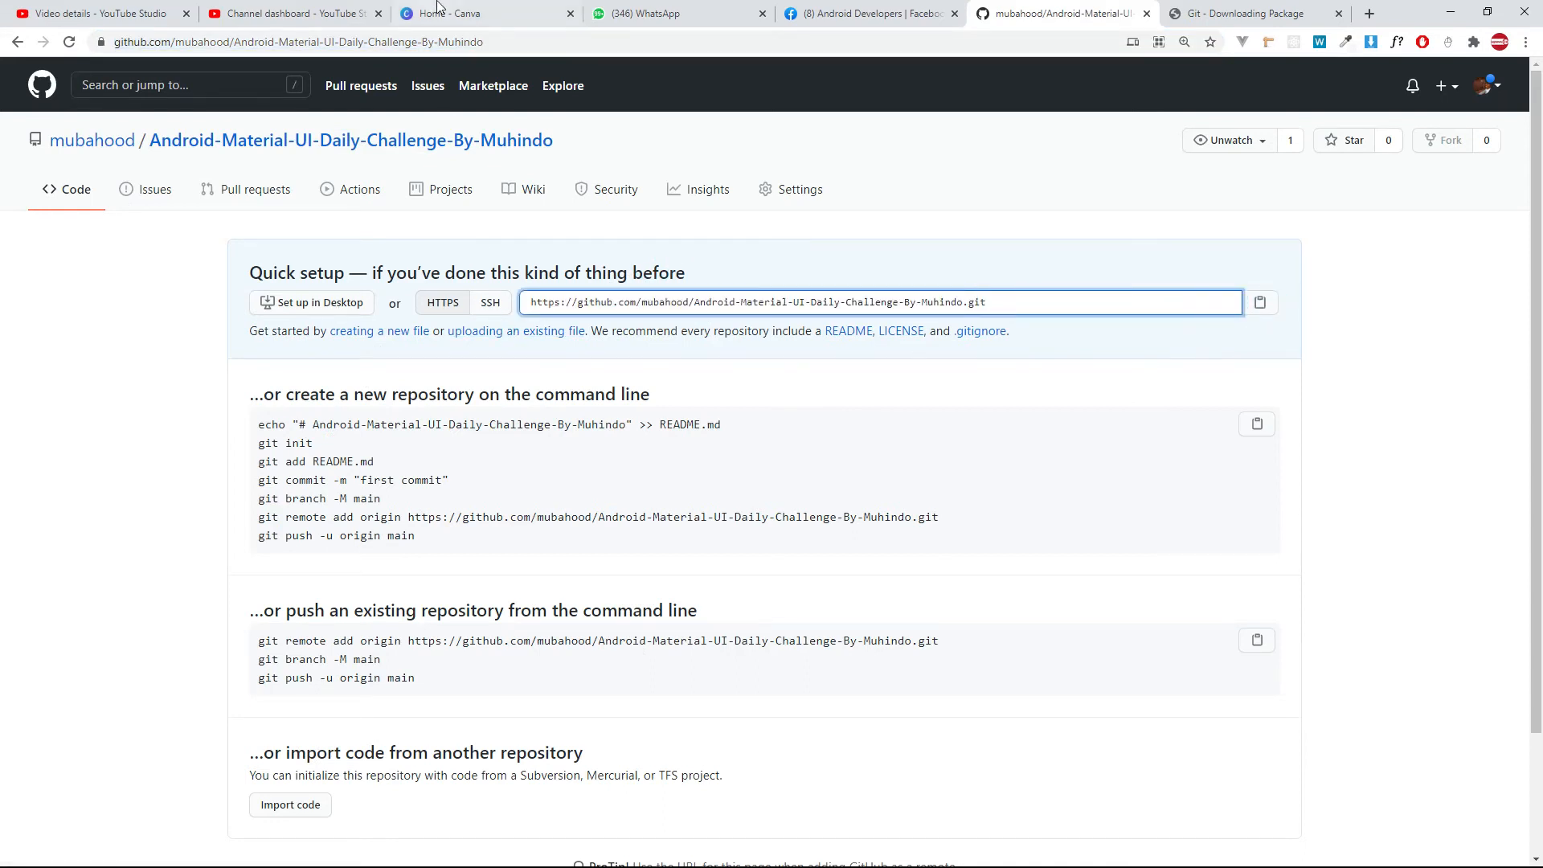
pyautogui.click(349, 147)
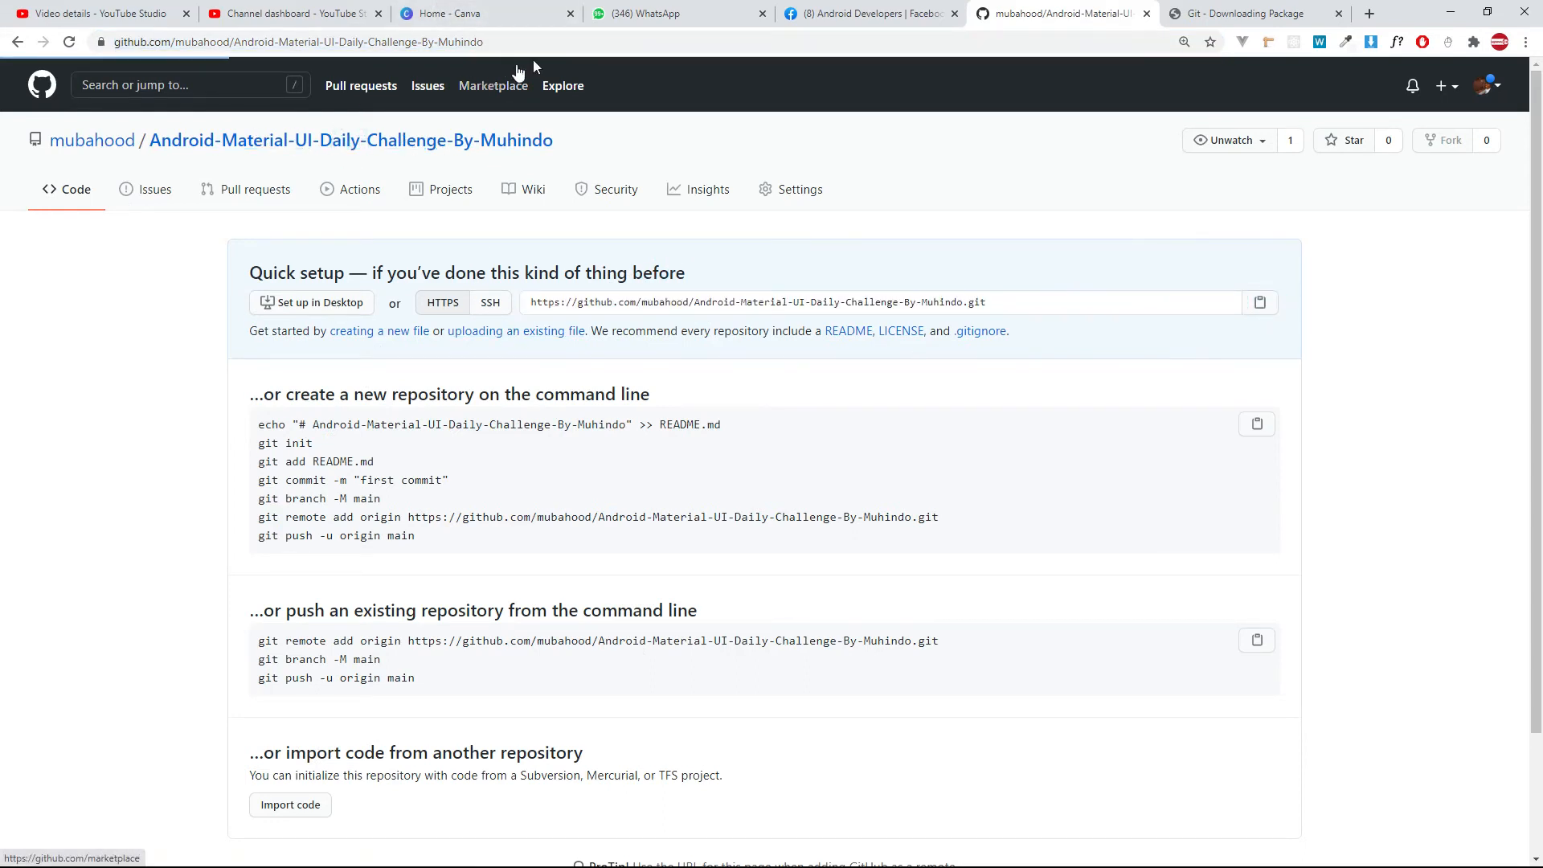
pyautogui.click(193, 45)
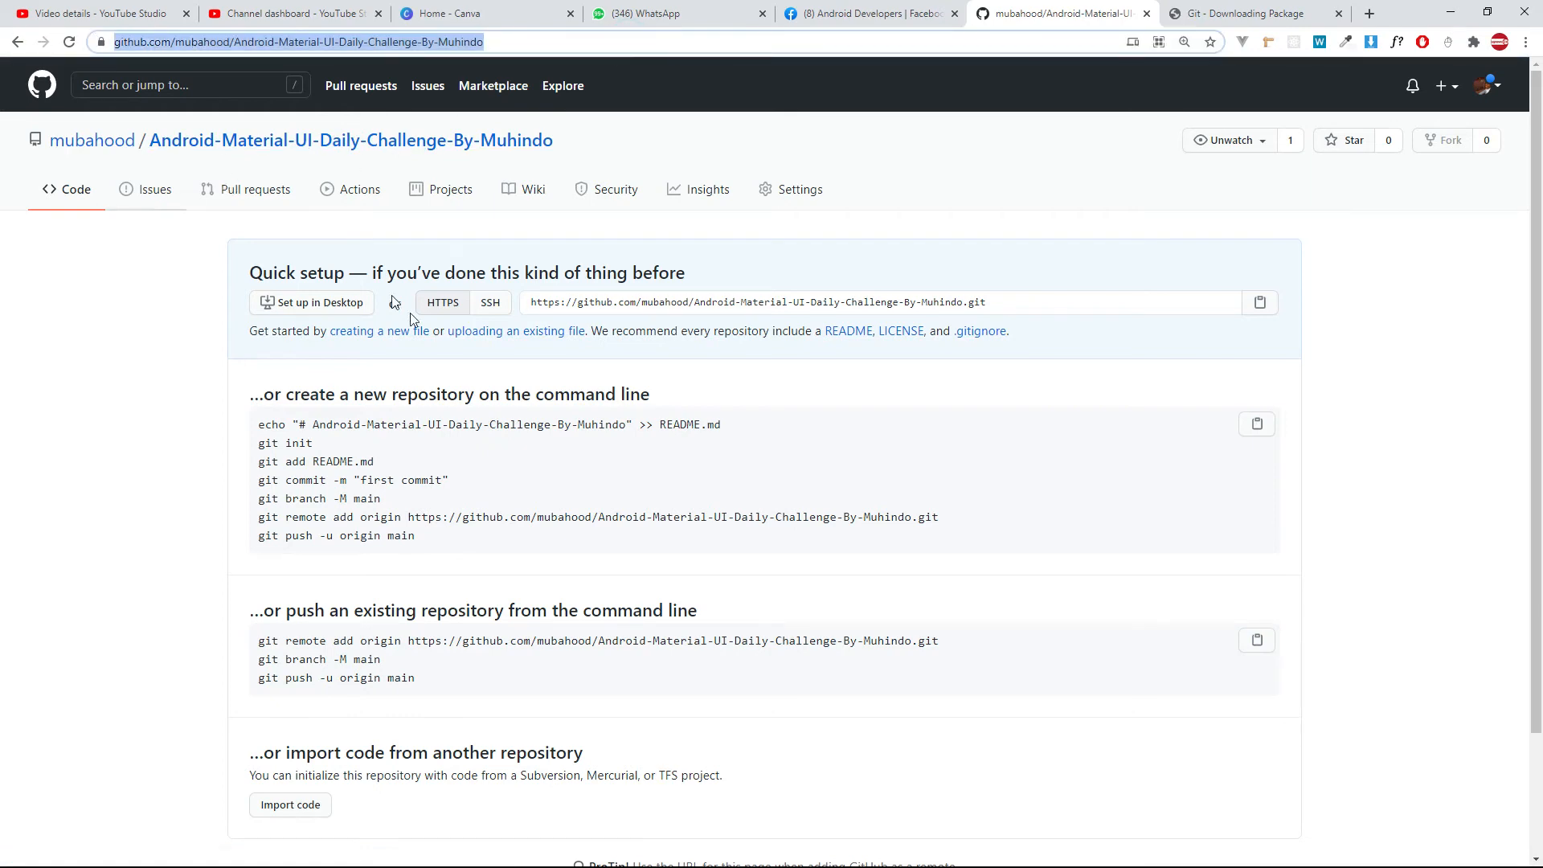
# Switch back to Android Studio and change the project file tree from the Android view to the Project view.
pyautogui.hotkey('alt', 'Tab')
pyautogui.click(103, 94)
pyautogui.click(100, 90)
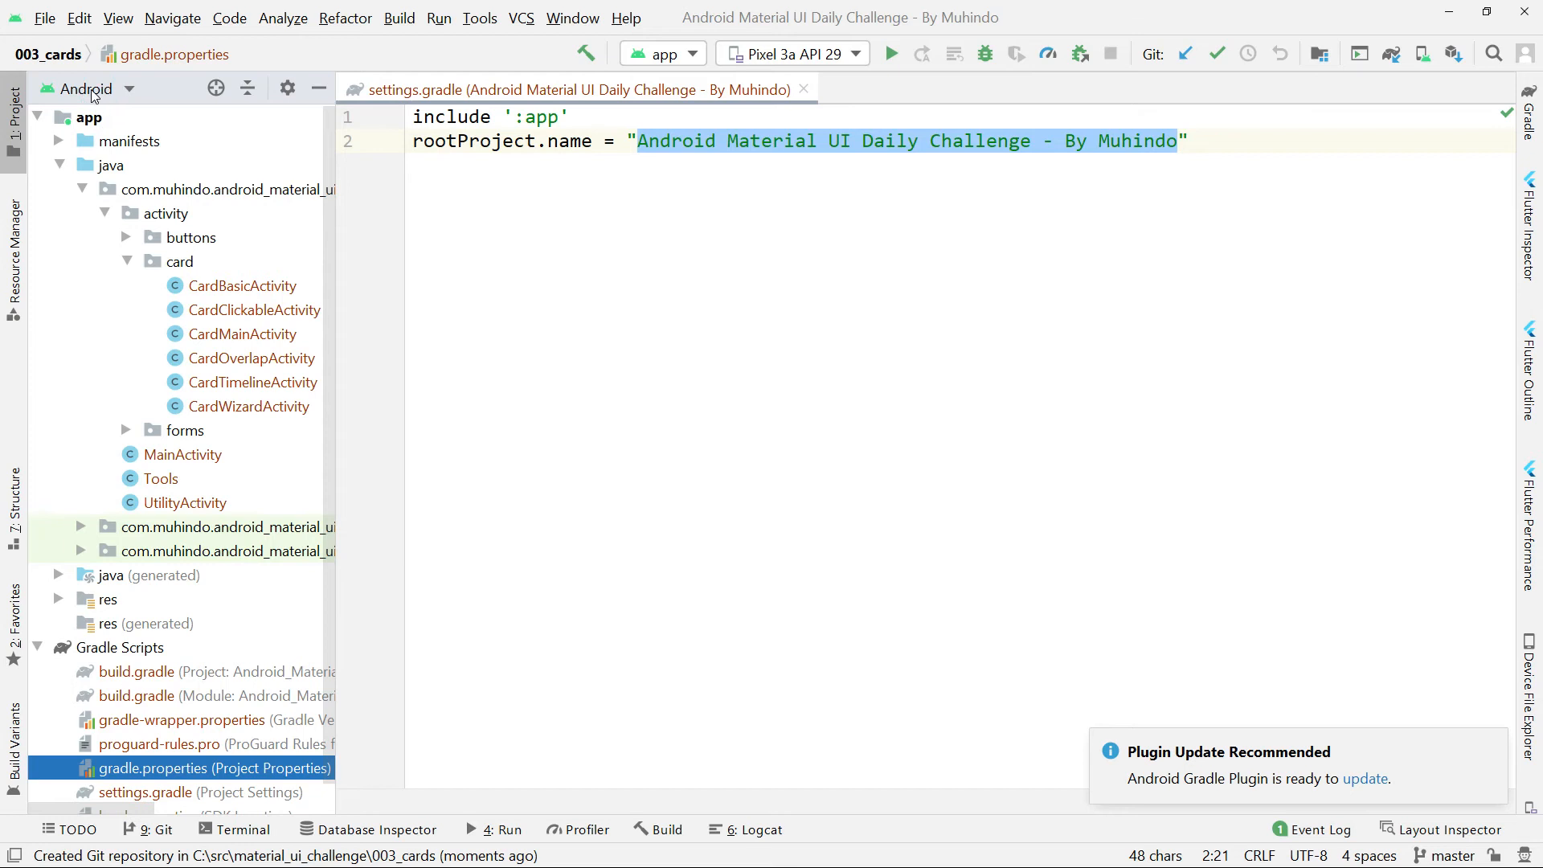
pyautogui.click(94, 95)
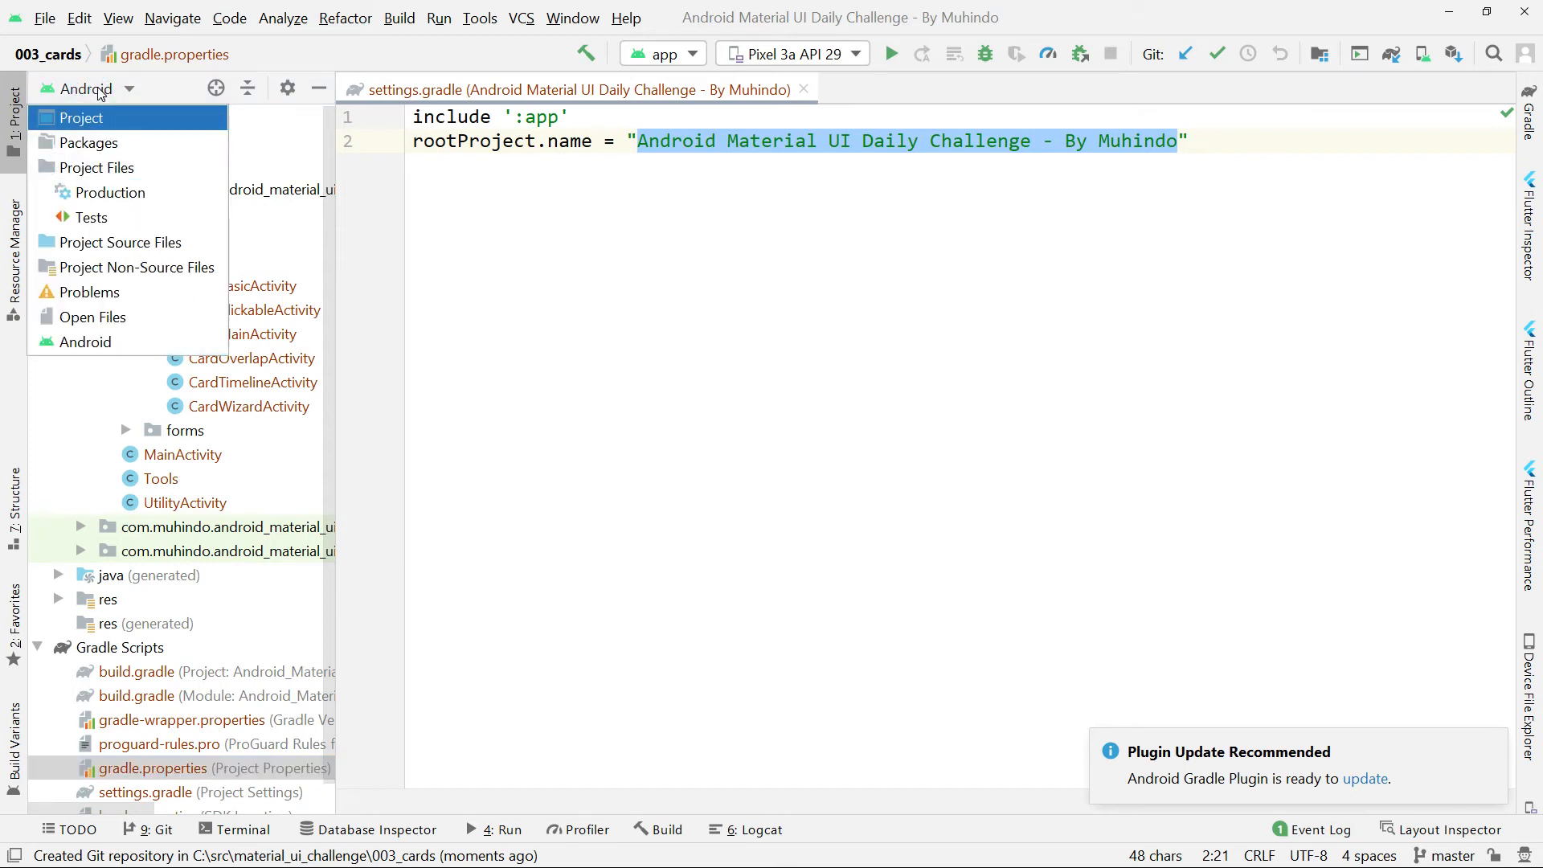
pyautogui.click(92, 118)
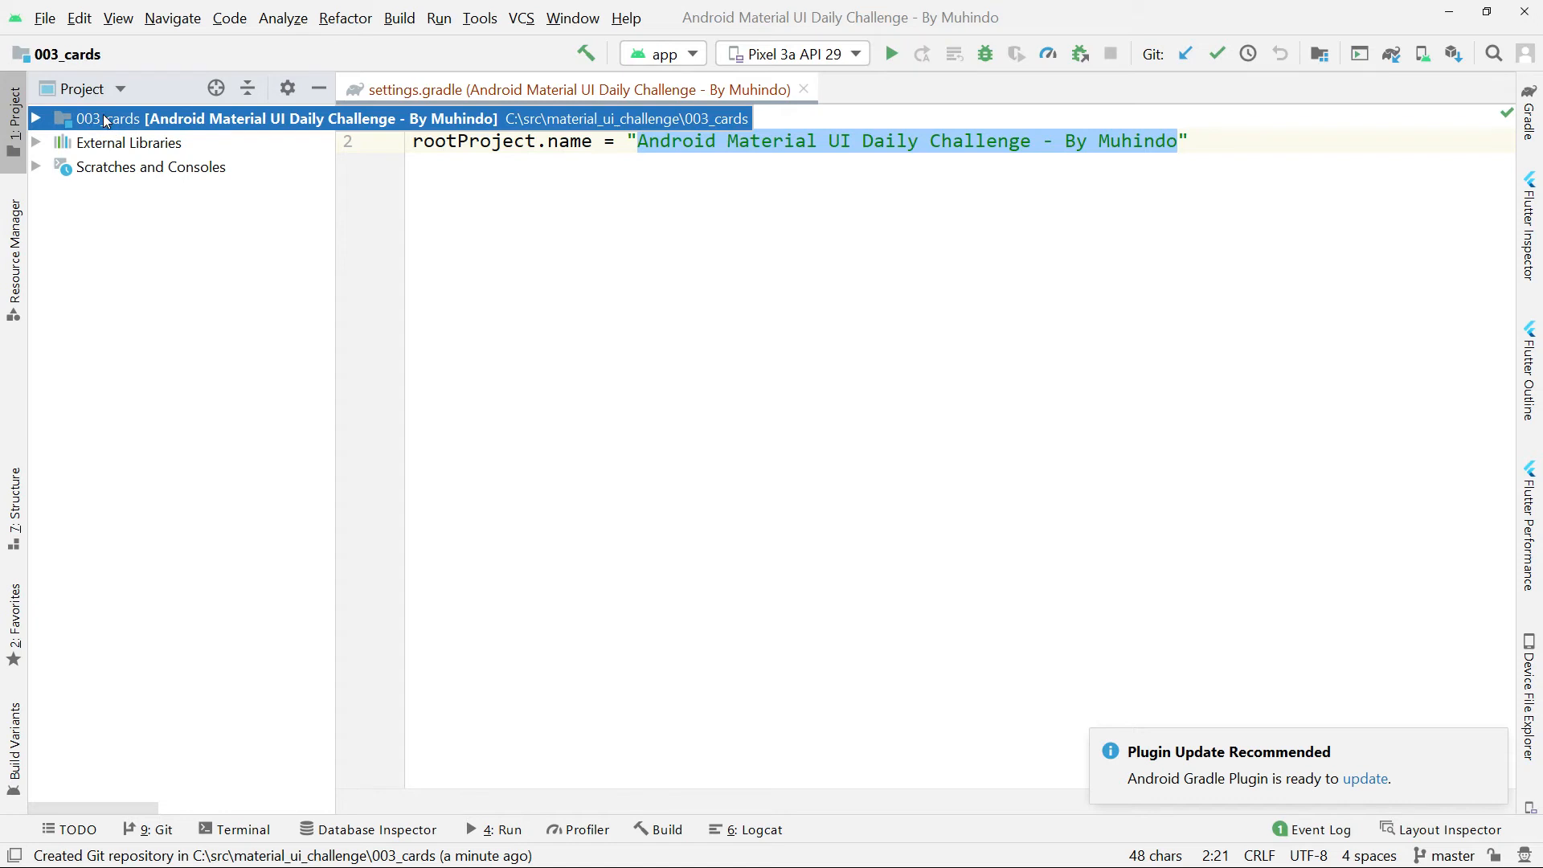
# Commit all unversioned files of the 003_cards project with the message "first", going ahead without reviewing the code analysis warnings.
pyautogui.rightClick(129, 127)
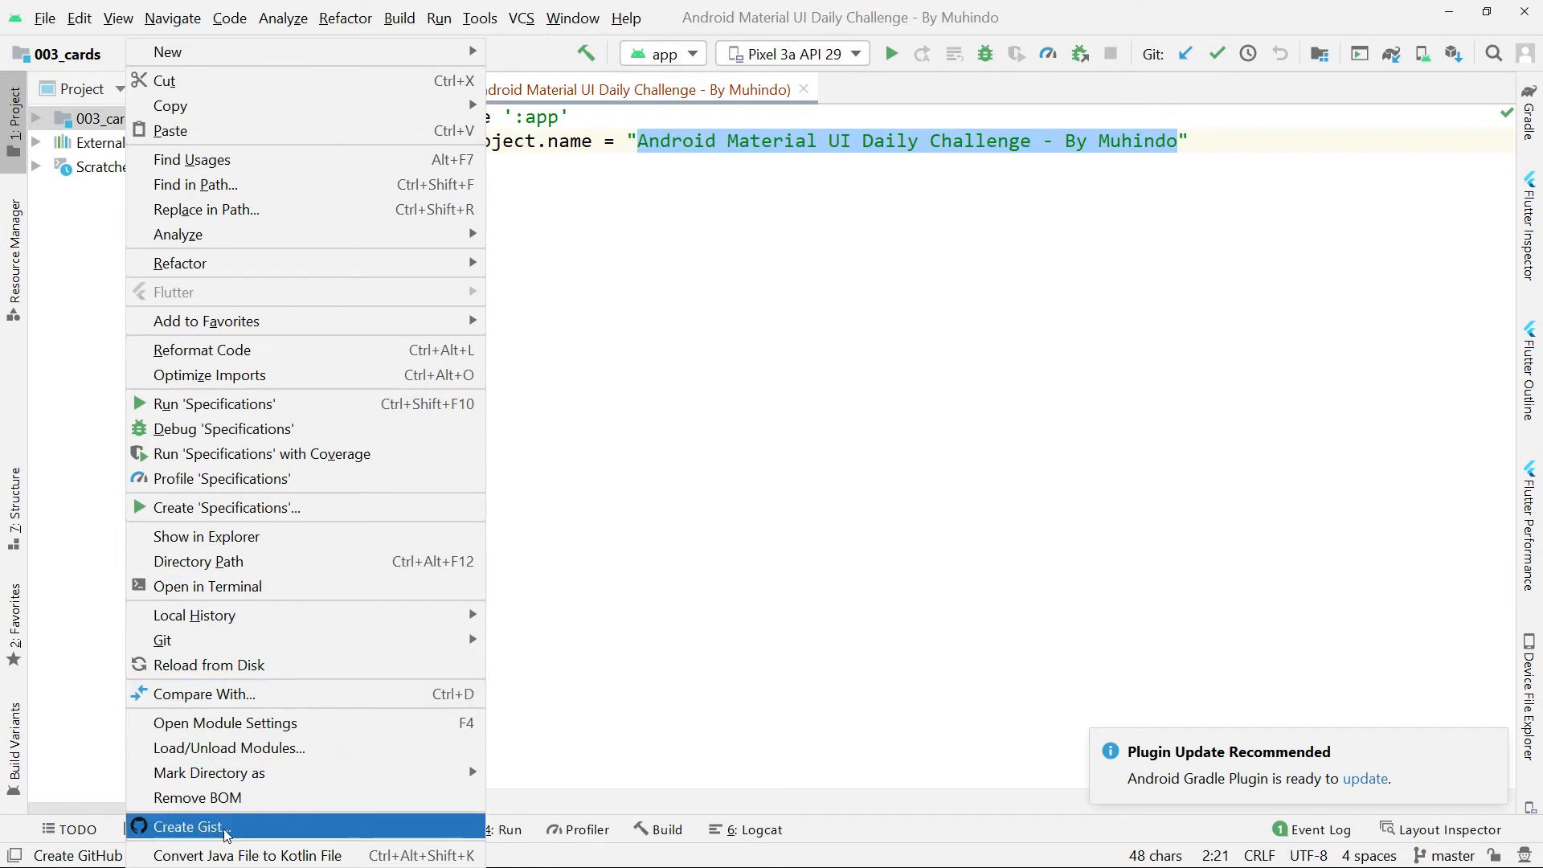
pyautogui.moveTo(250, 640)
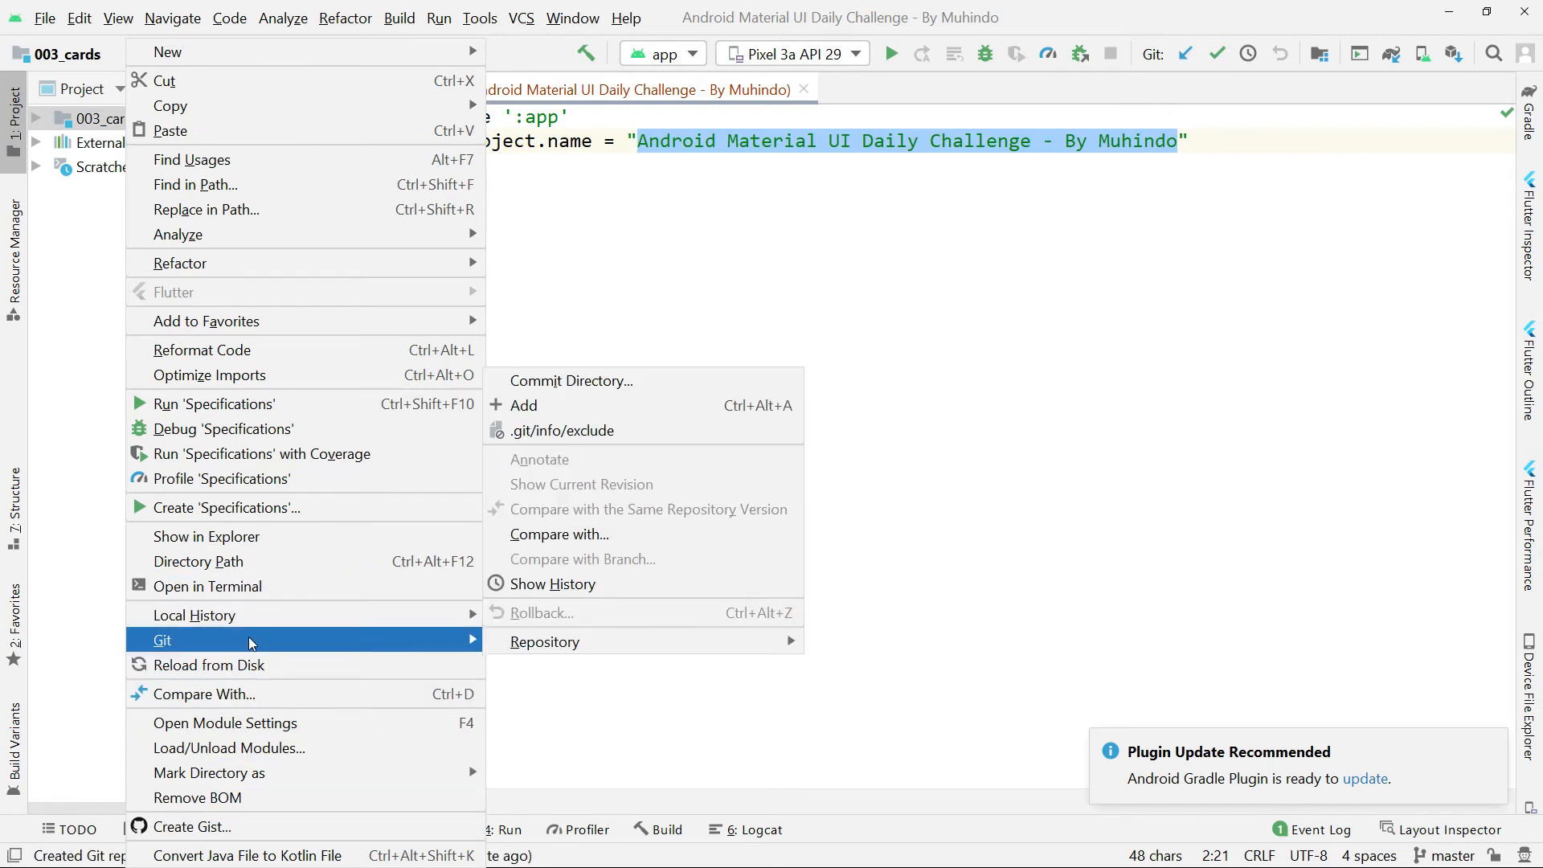
pyautogui.moveTo(552, 640)
pyautogui.click(584, 382)
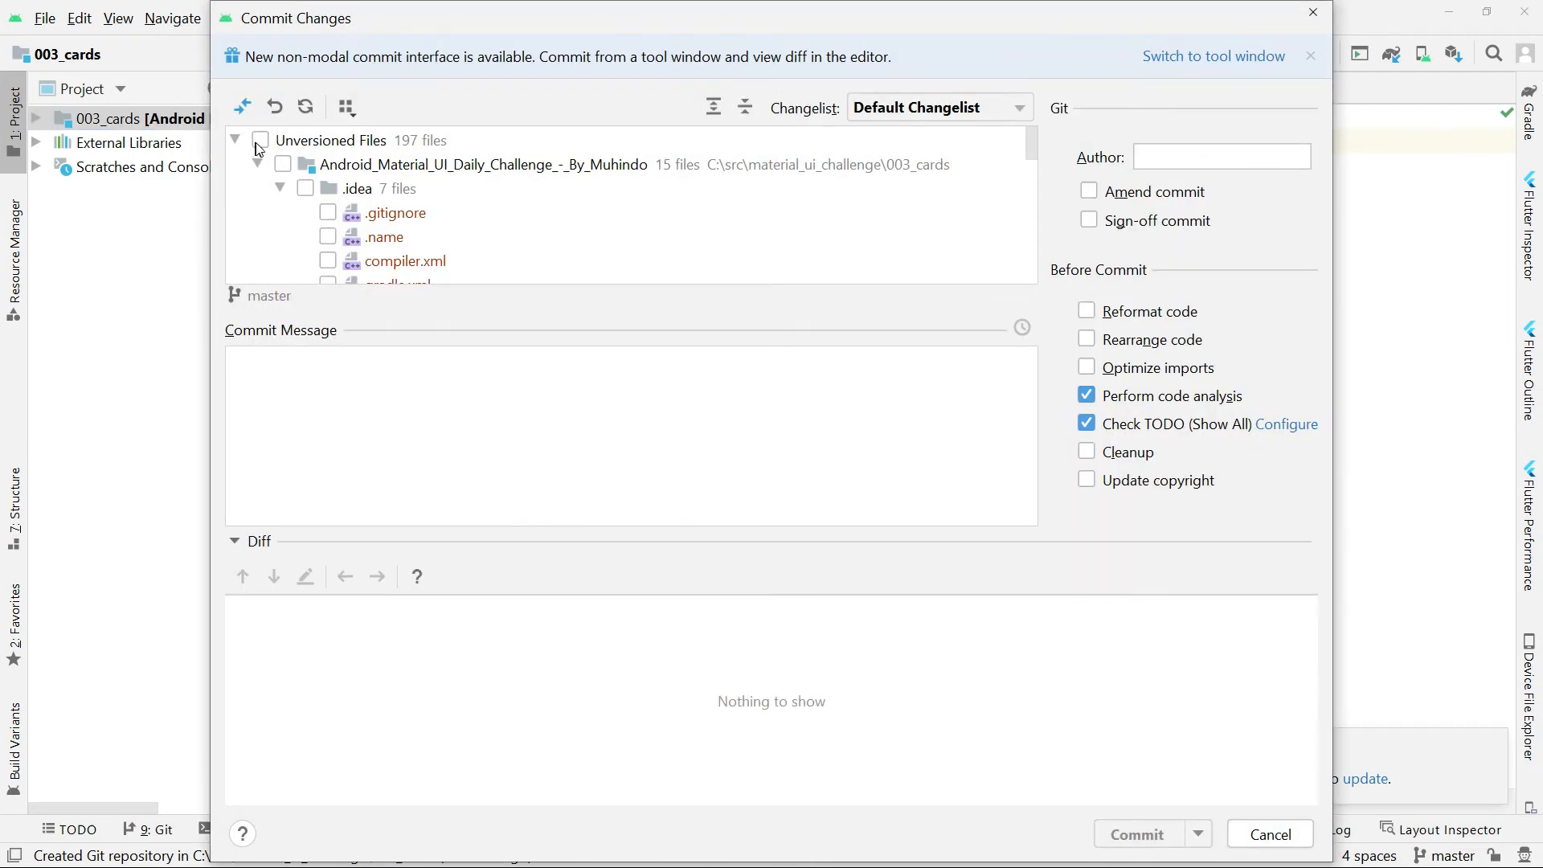
pyautogui.click(281, 163)
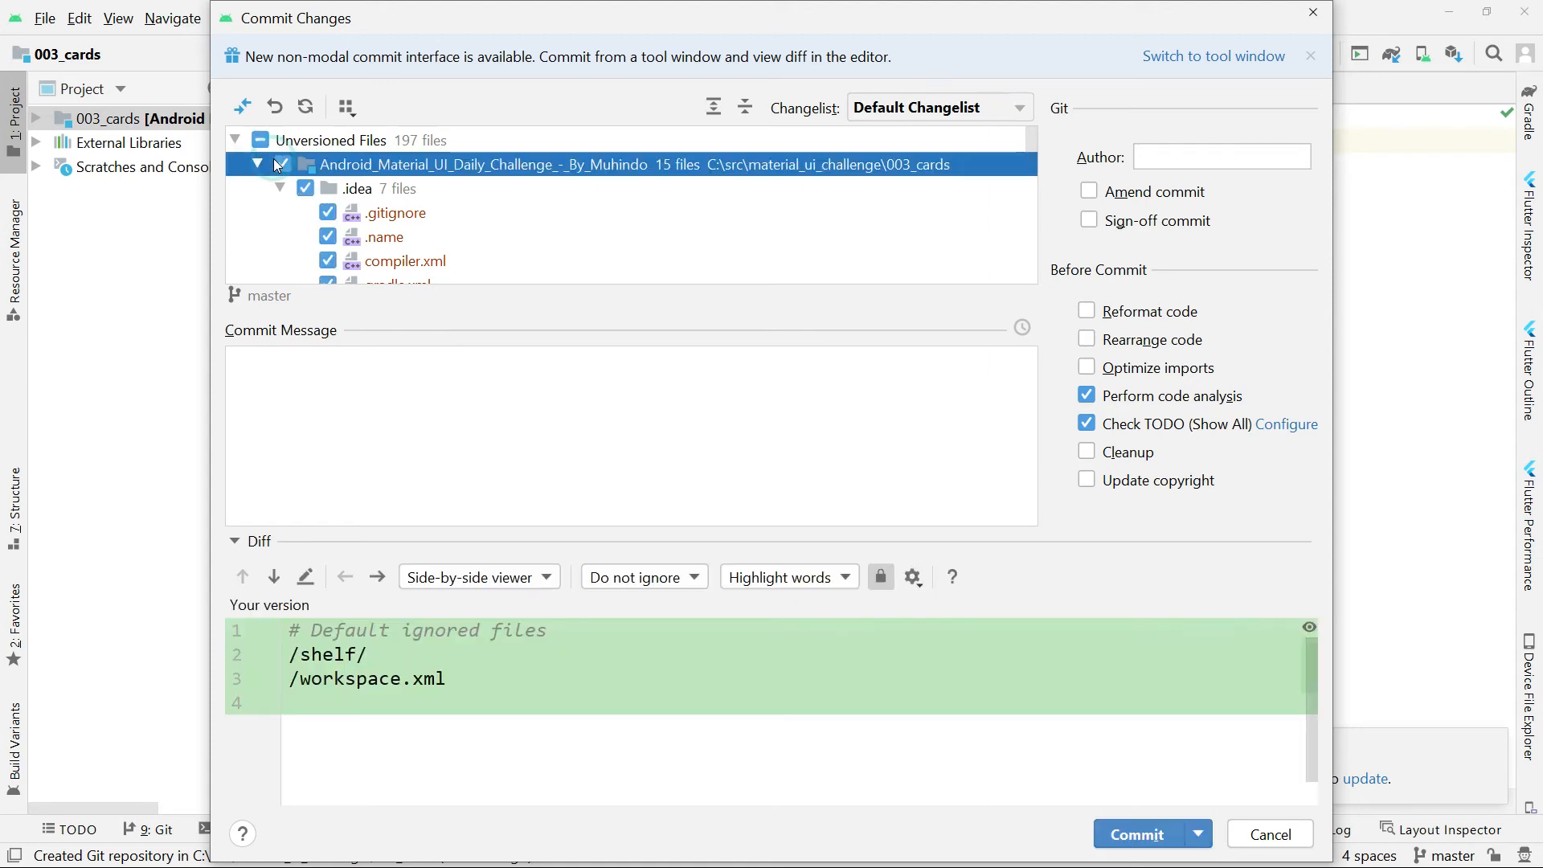
pyautogui.scroll(-3, 357, 204)
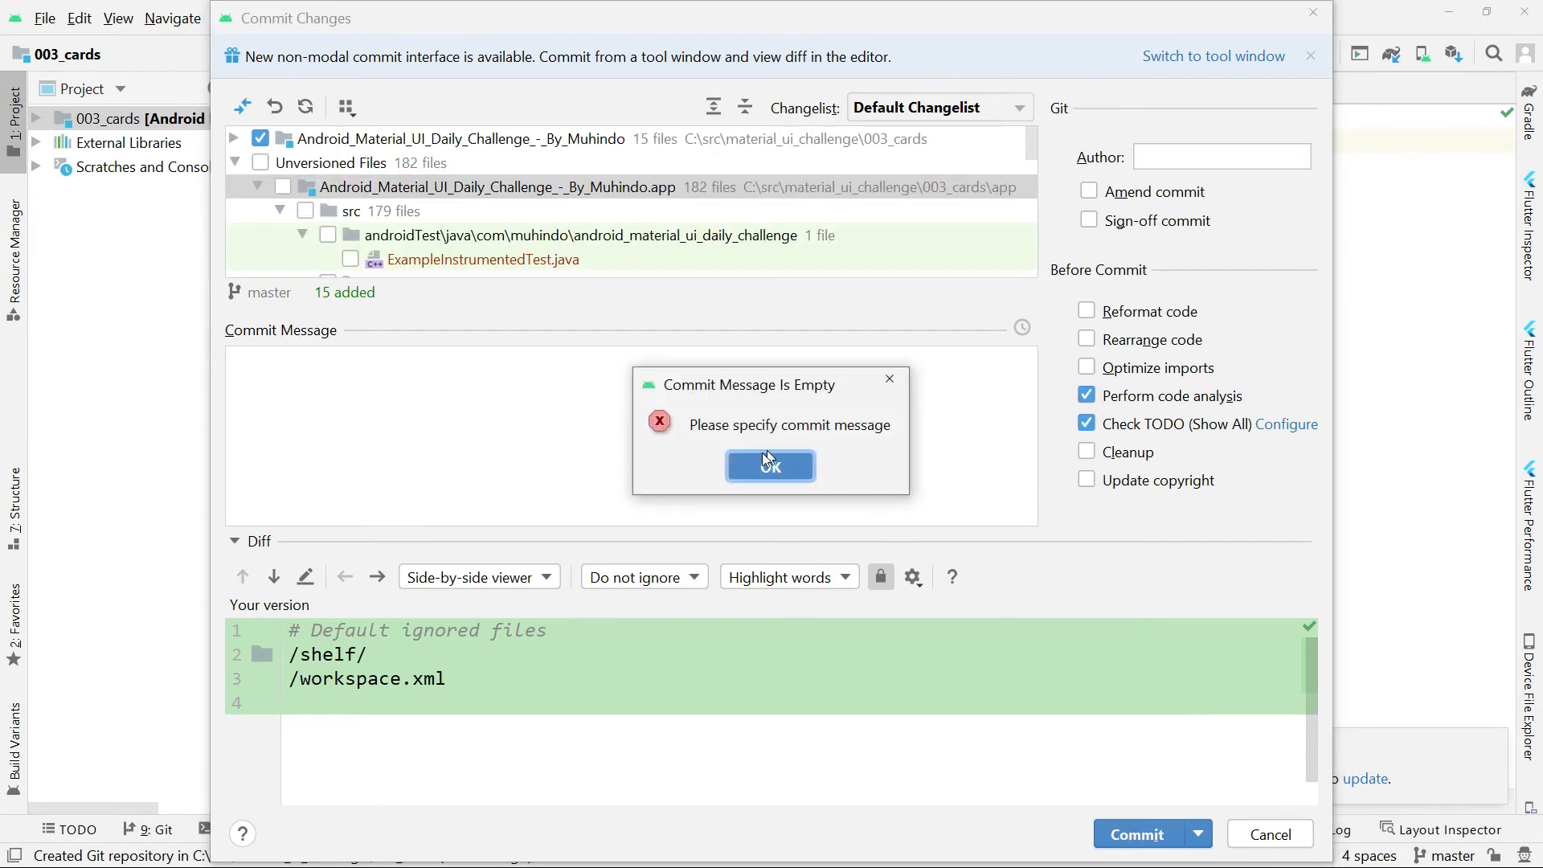
pyautogui.click(760, 460)
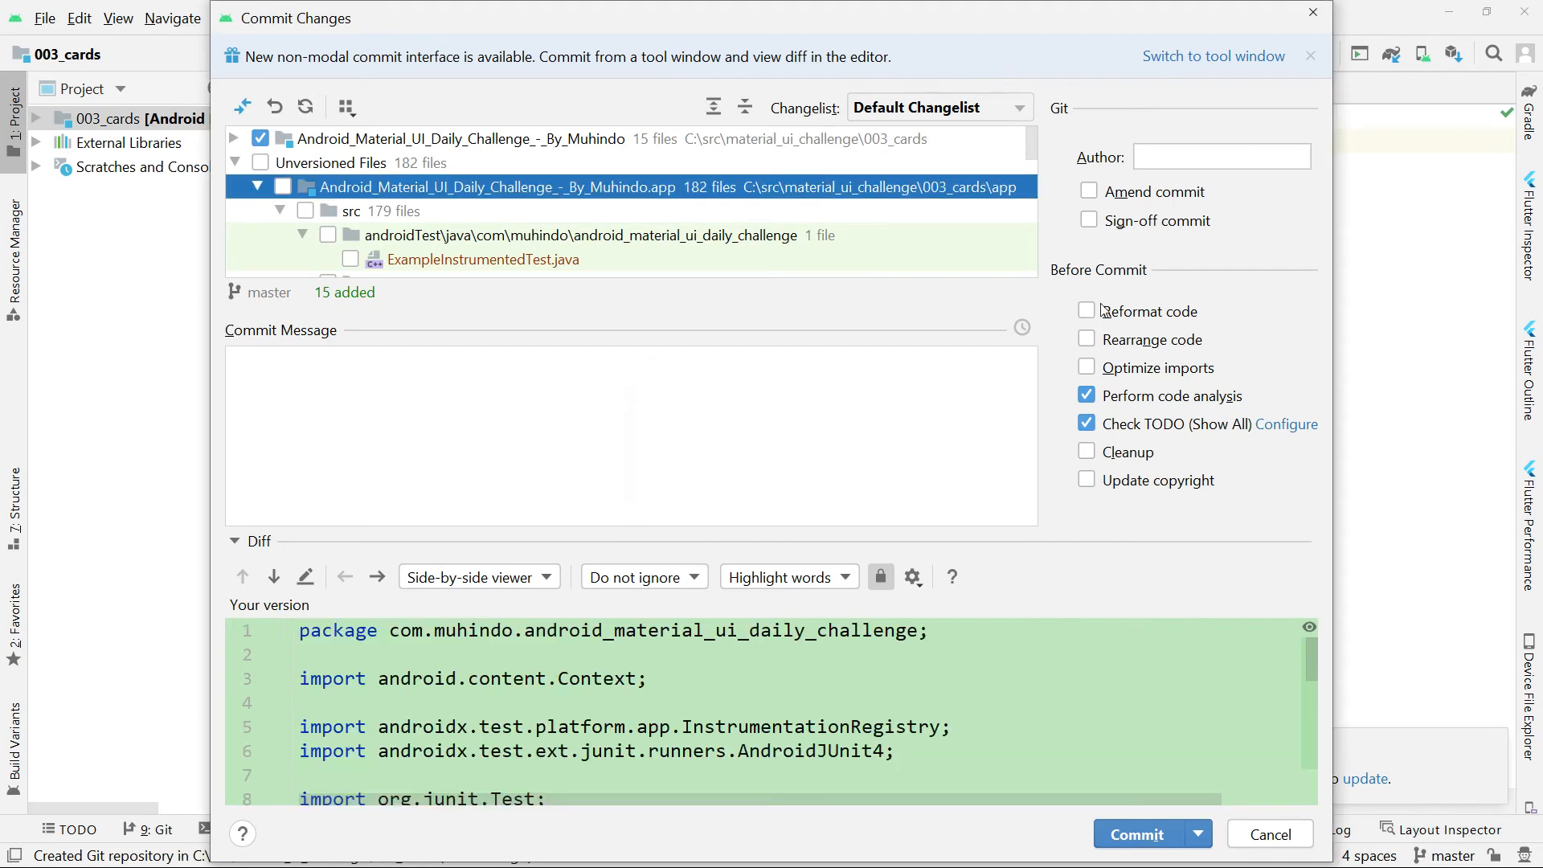
pyautogui.click(1313, 12)
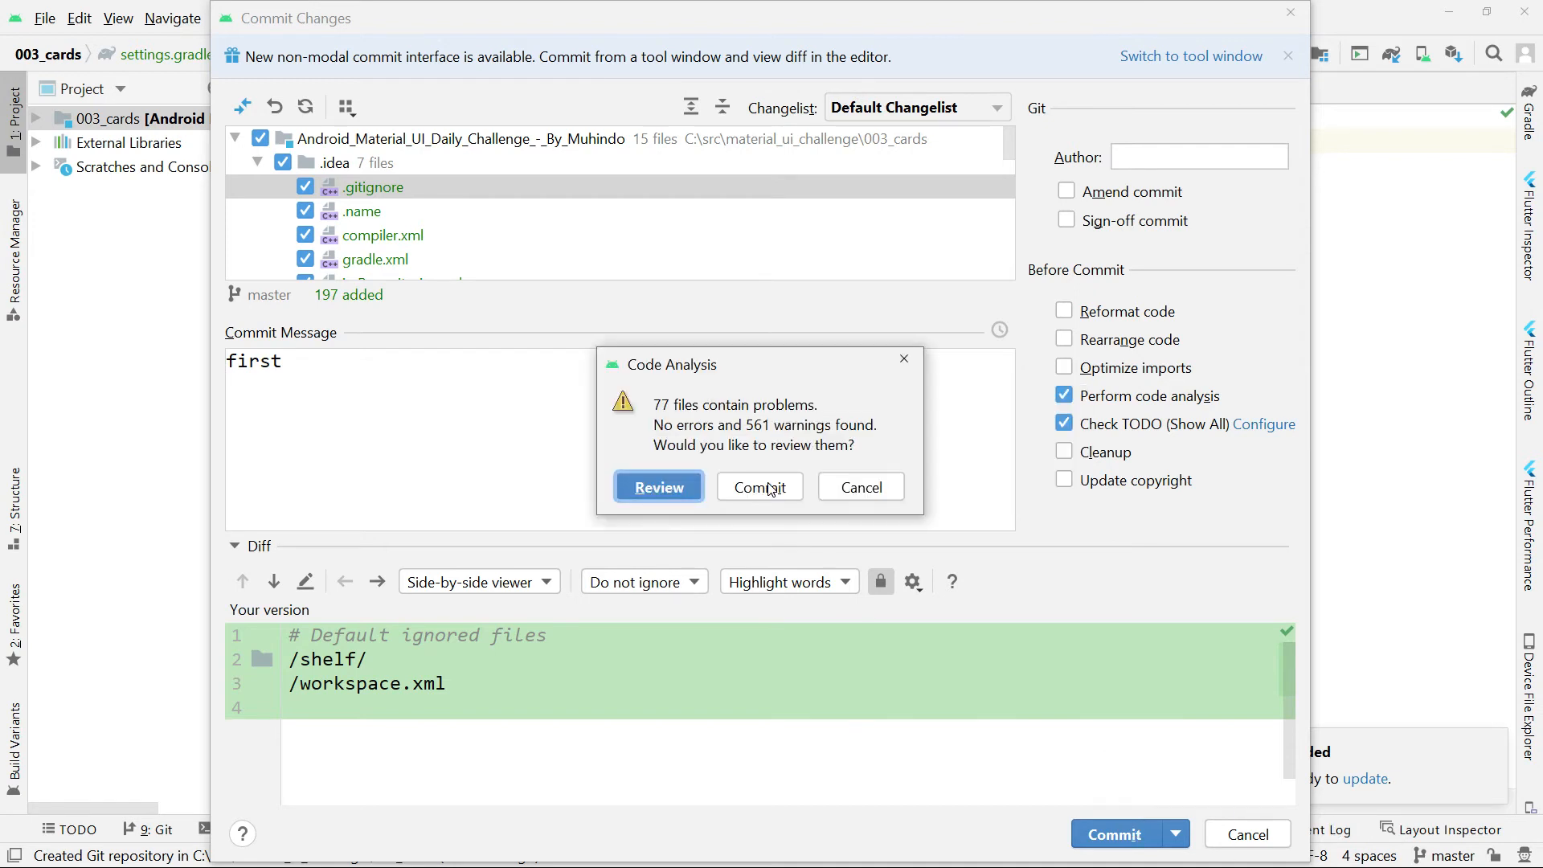
pyautogui.click(761, 494)
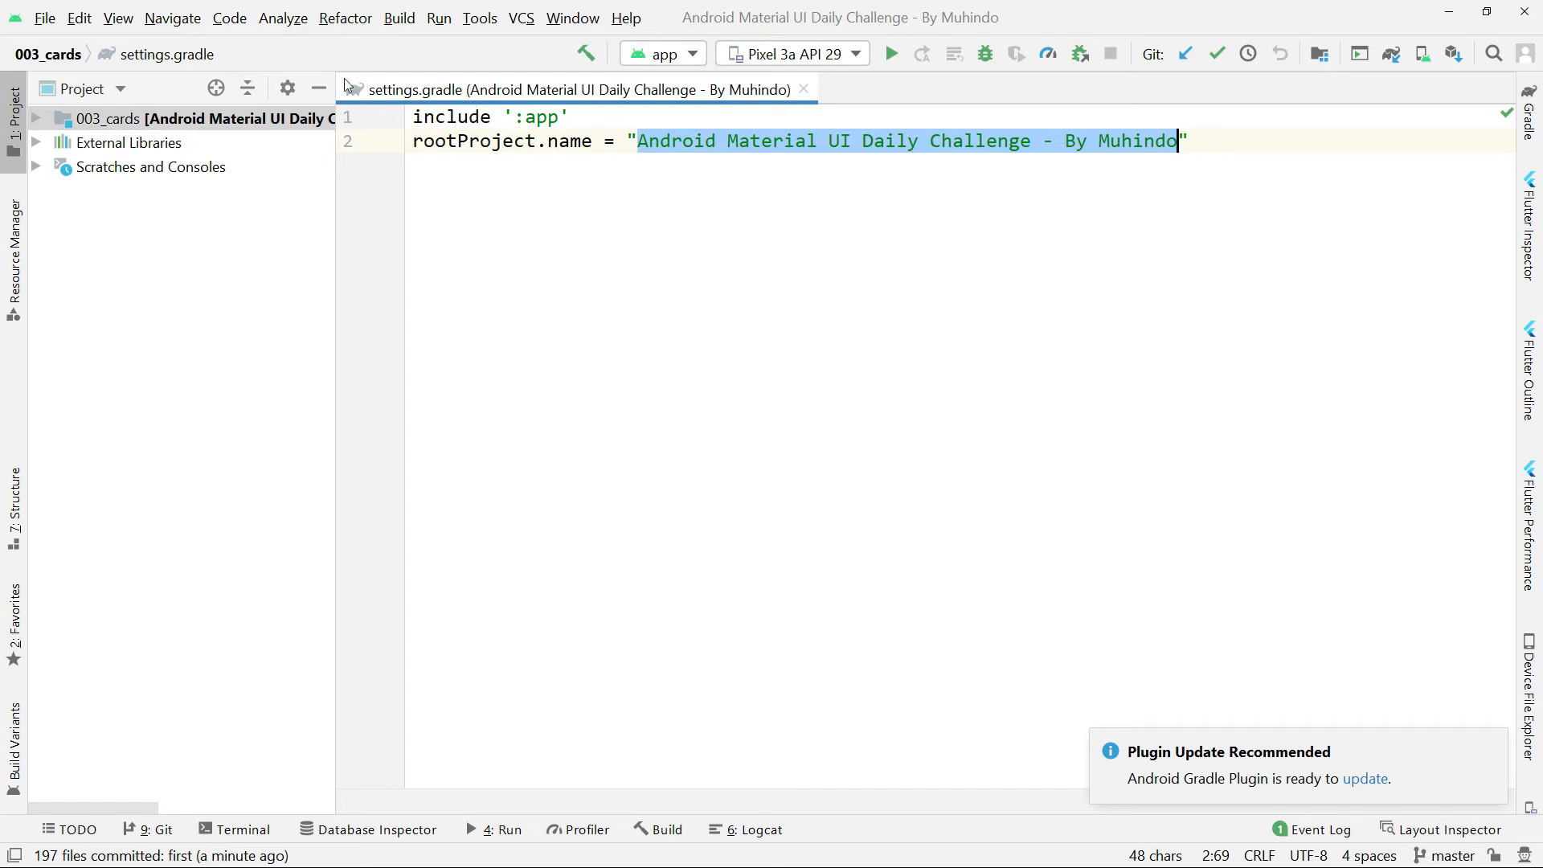
# Start a push of the 003_cards repository and define the remote origin with the copied repository URL.
pyautogui.rightClick(109, 128)
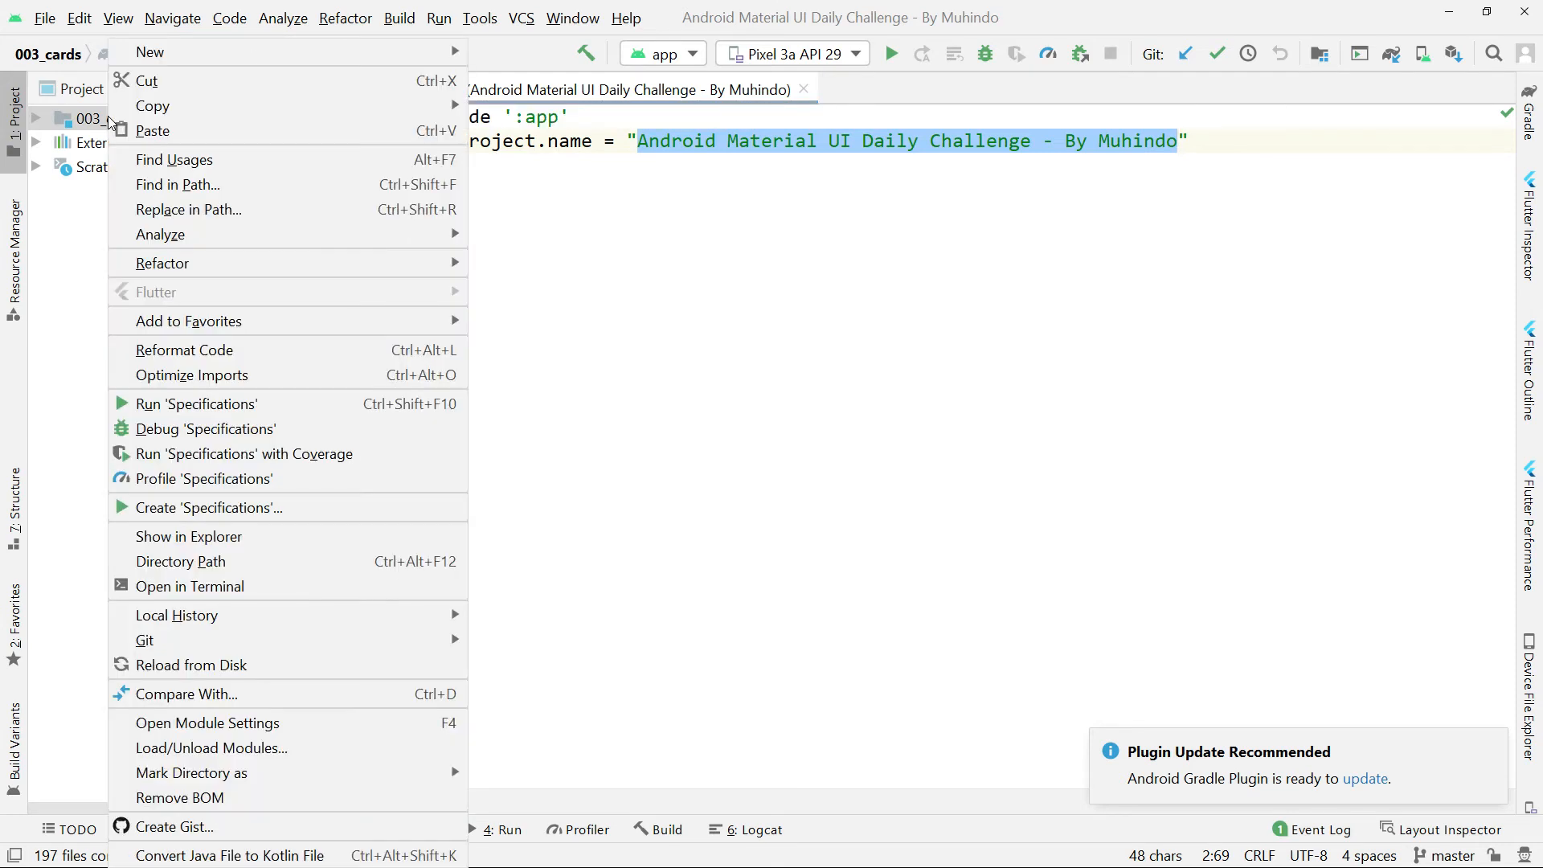
pyautogui.moveTo(193, 639)
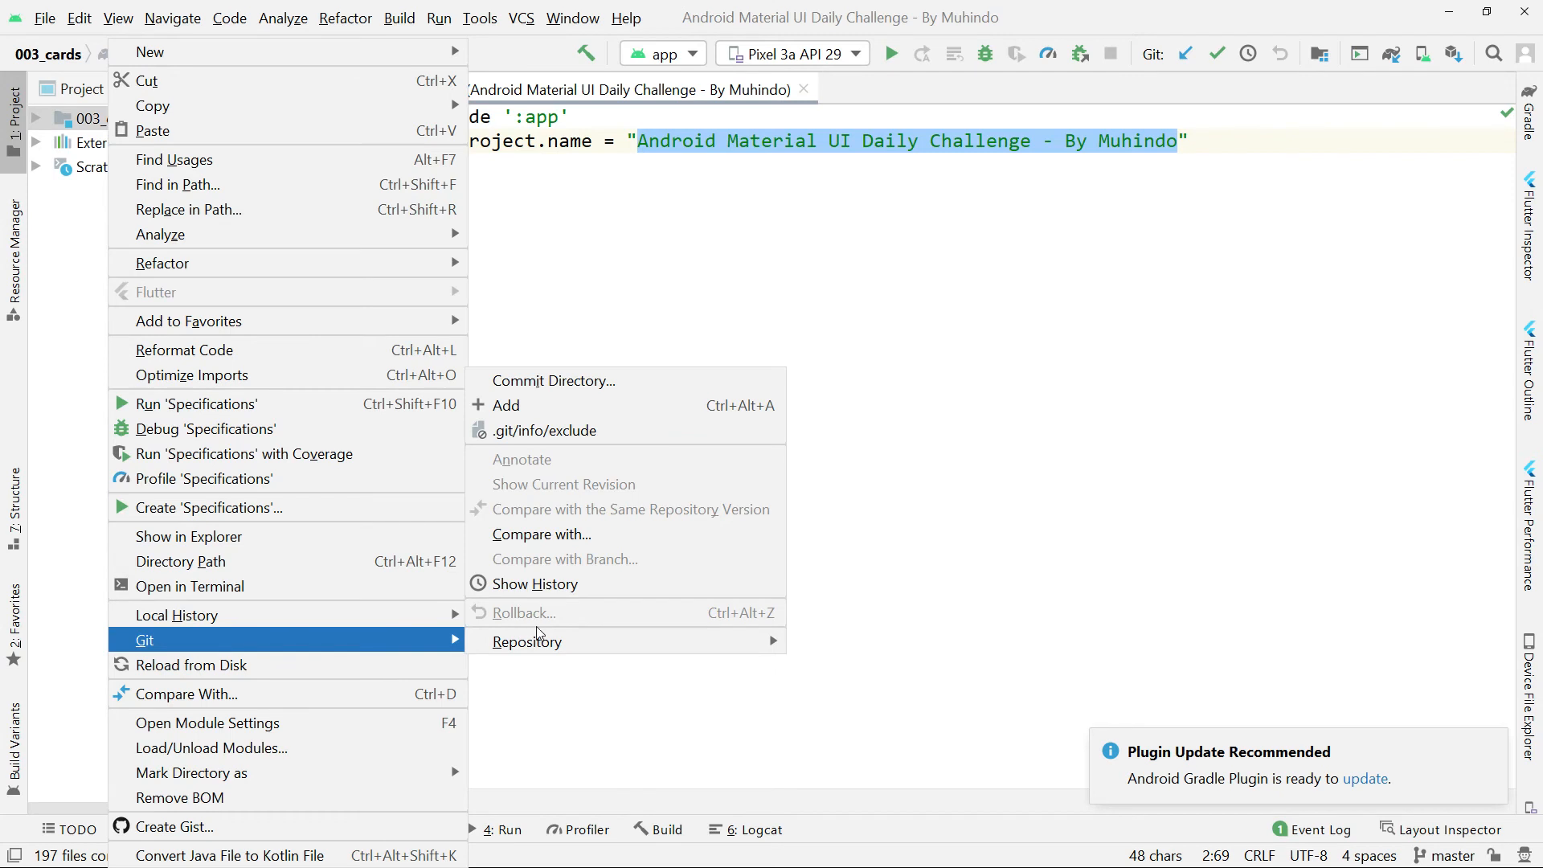
pyautogui.moveTo(693, 641)
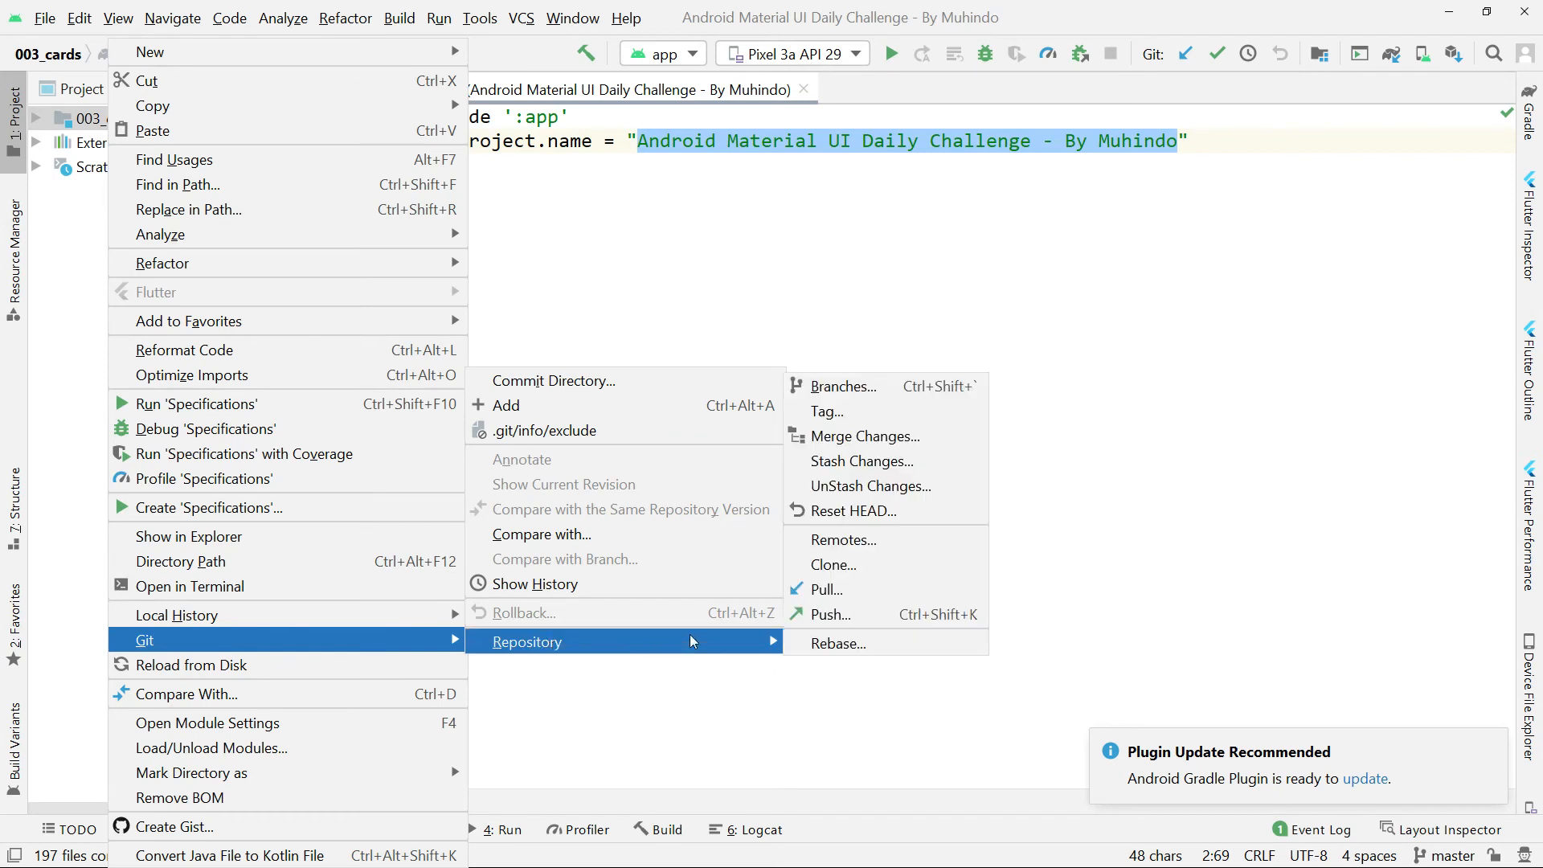
pyautogui.click(847, 619)
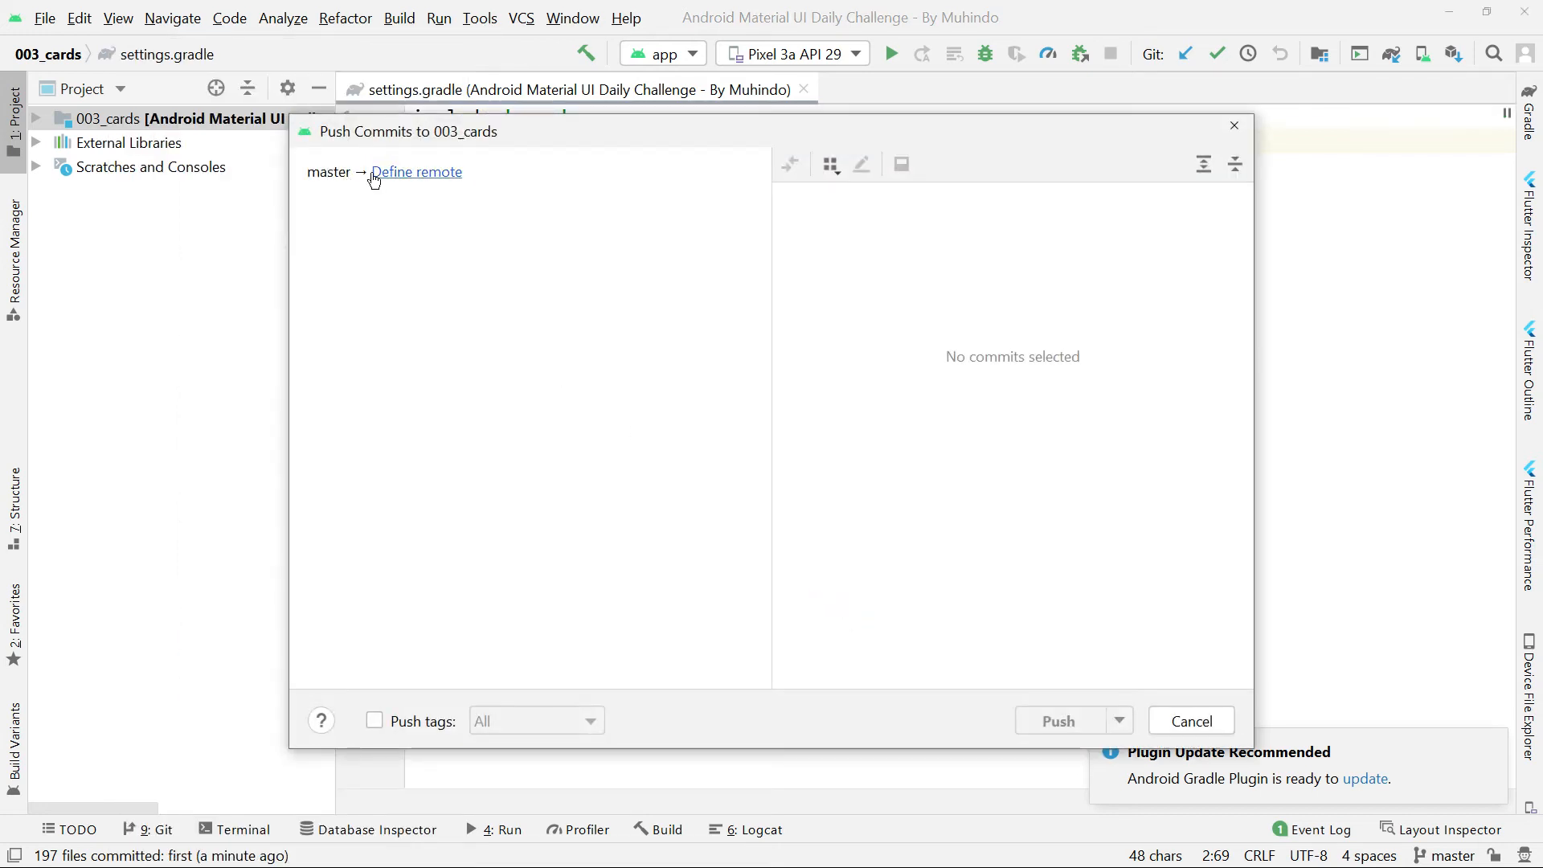
pyautogui.click(326, 172)
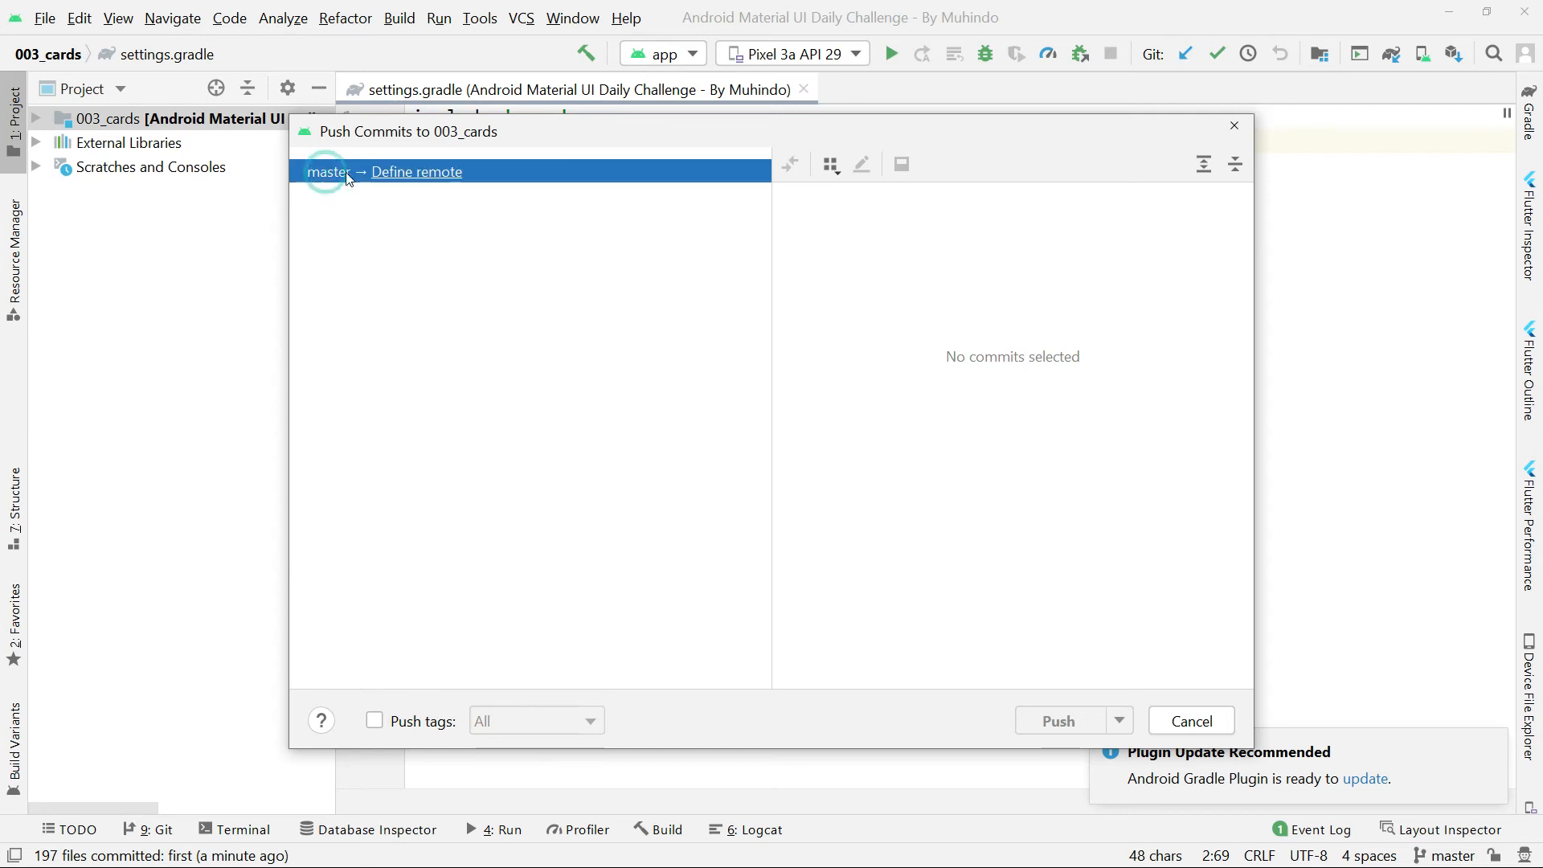
pyautogui.click(406, 175)
pyautogui.hotkey('ctrl', 'v')
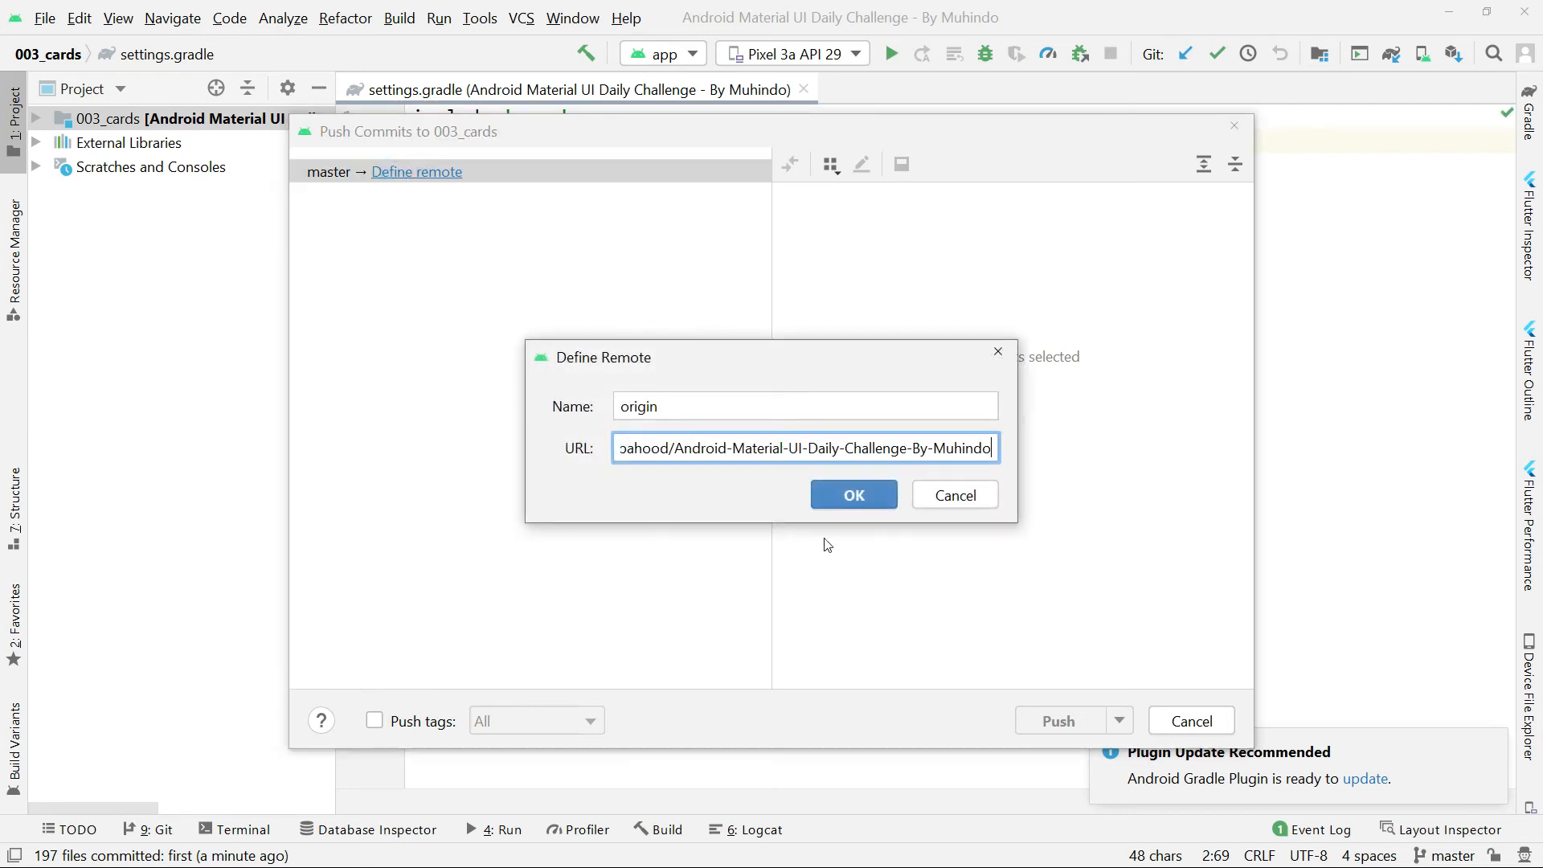
pyautogui.moveTo(982, 438); pyautogui.dragTo(1177, 487)
# Switch to the browser, open the new Android Material UI Daily Challenge repository and copy its web address.
pyautogui.hotkey('alt', 'Tab')
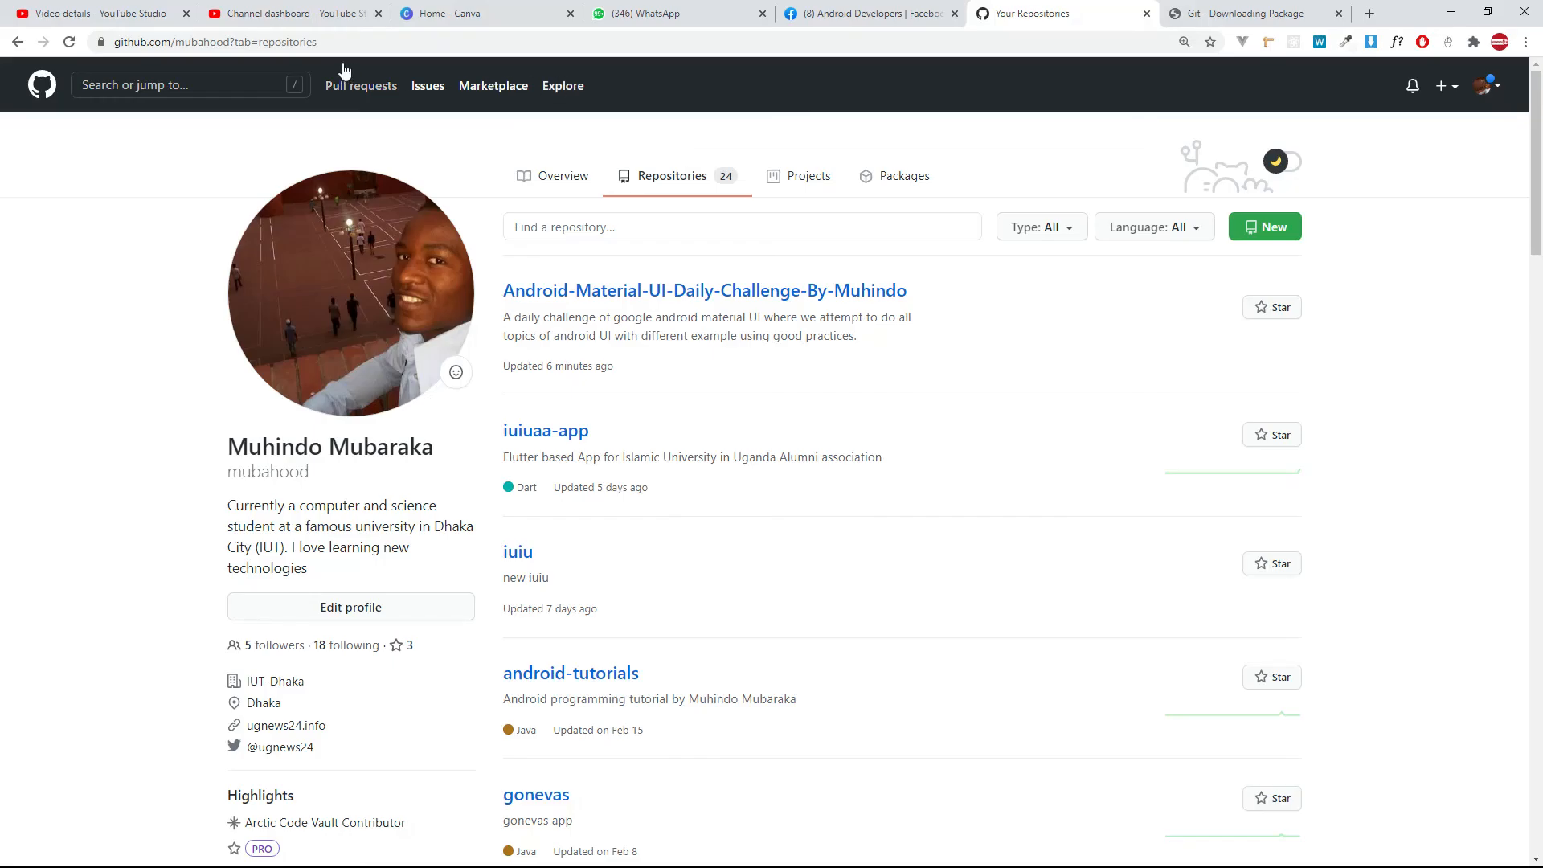
pyautogui.click(614, 290)
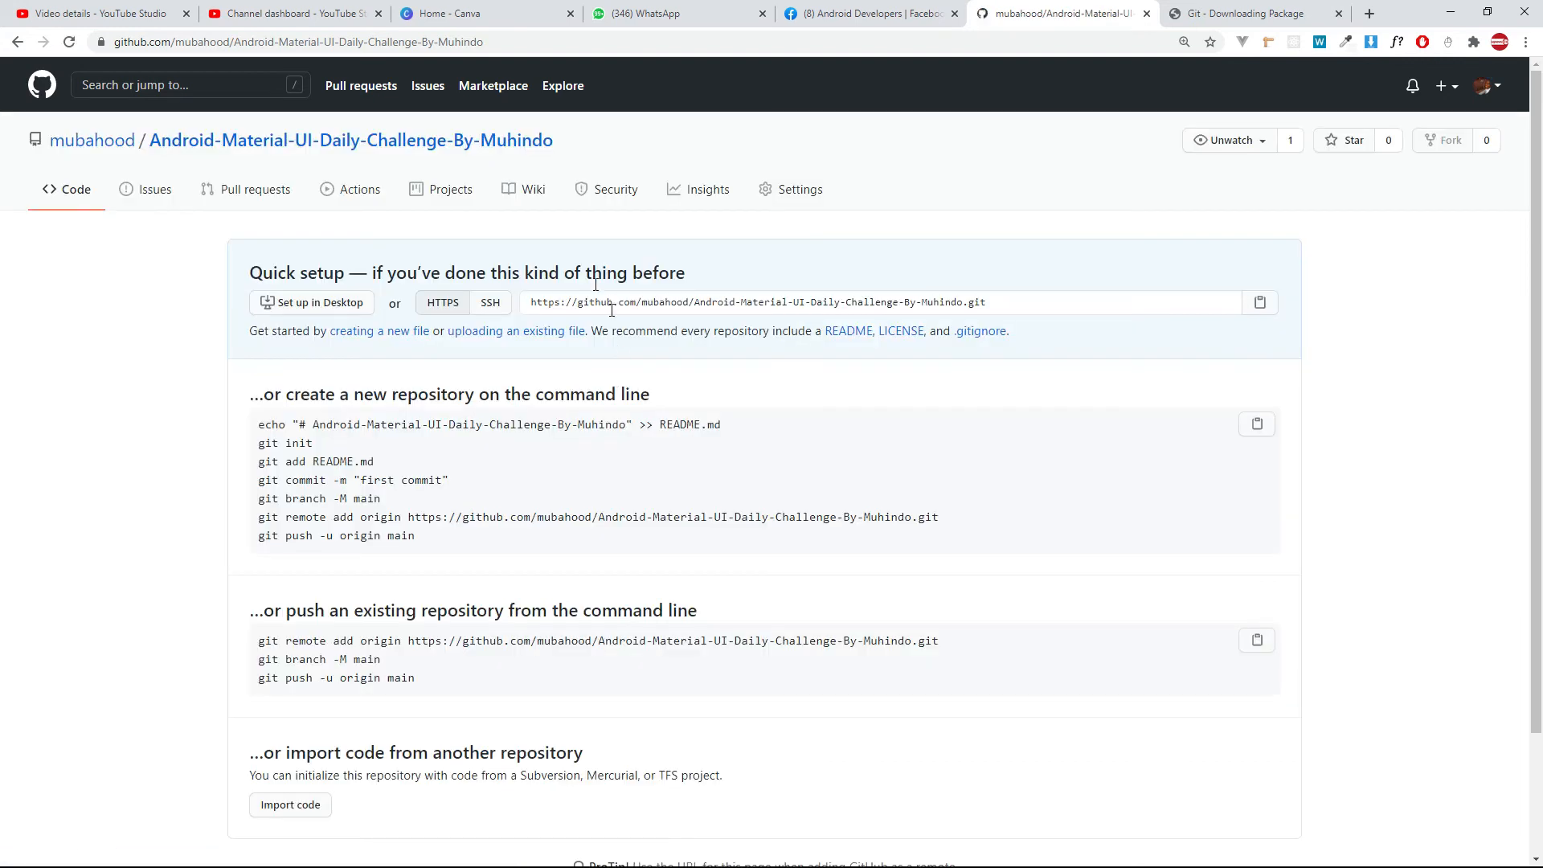
pyautogui.scroll(-1, 445, 455)
pyautogui.scroll(1, 445, 455)
pyautogui.moveTo(546, 42); pyautogui.dragTo(10, 91)
pyautogui.hotkey('ctrl', 'c')
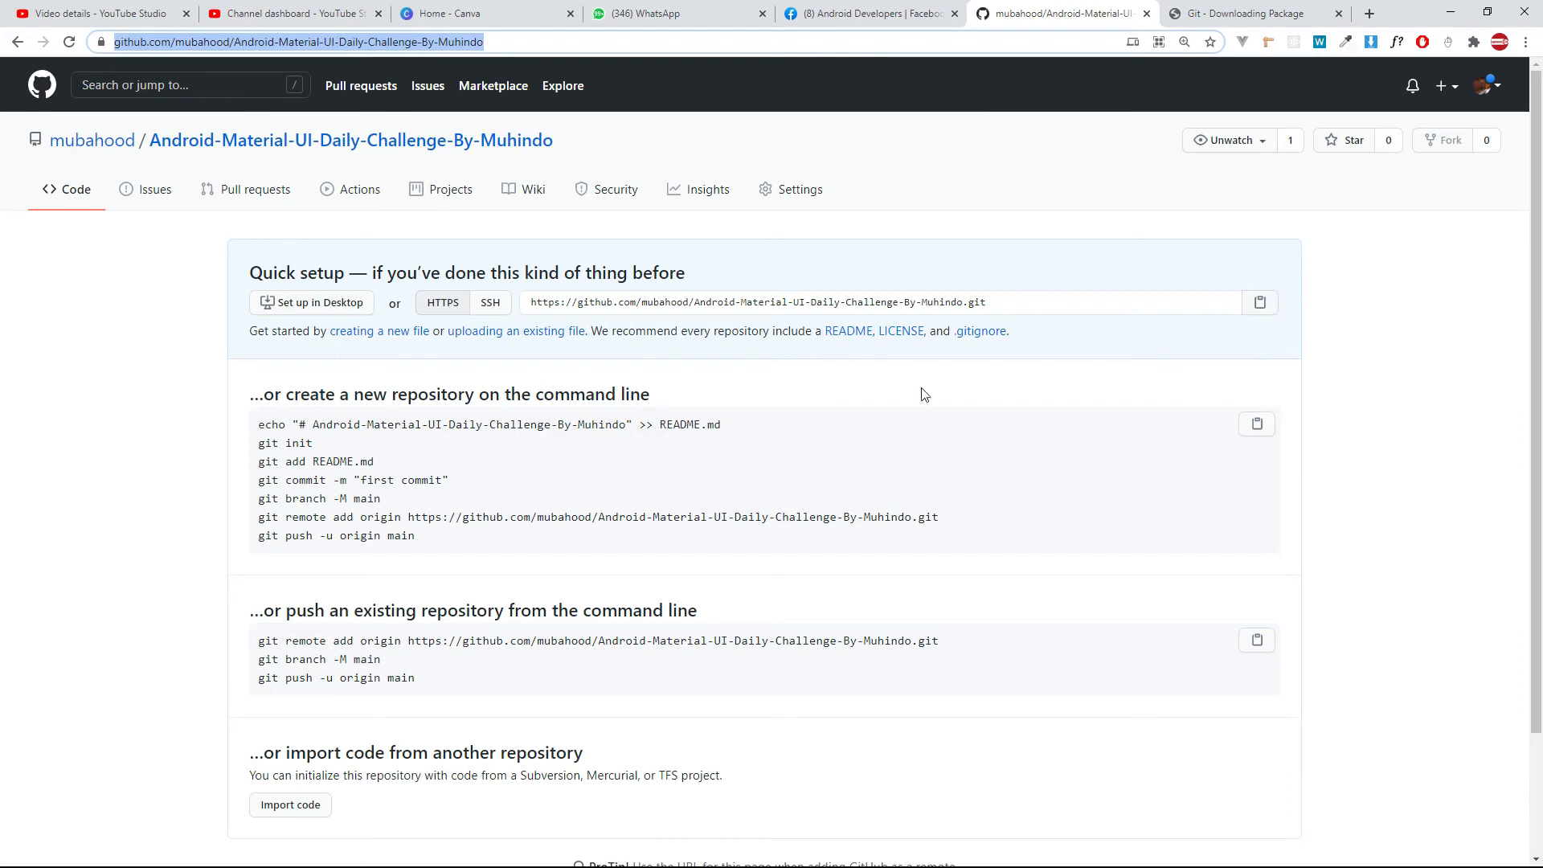
pyautogui.moveTo(527, 42); pyautogui.dragTo(8, 68)
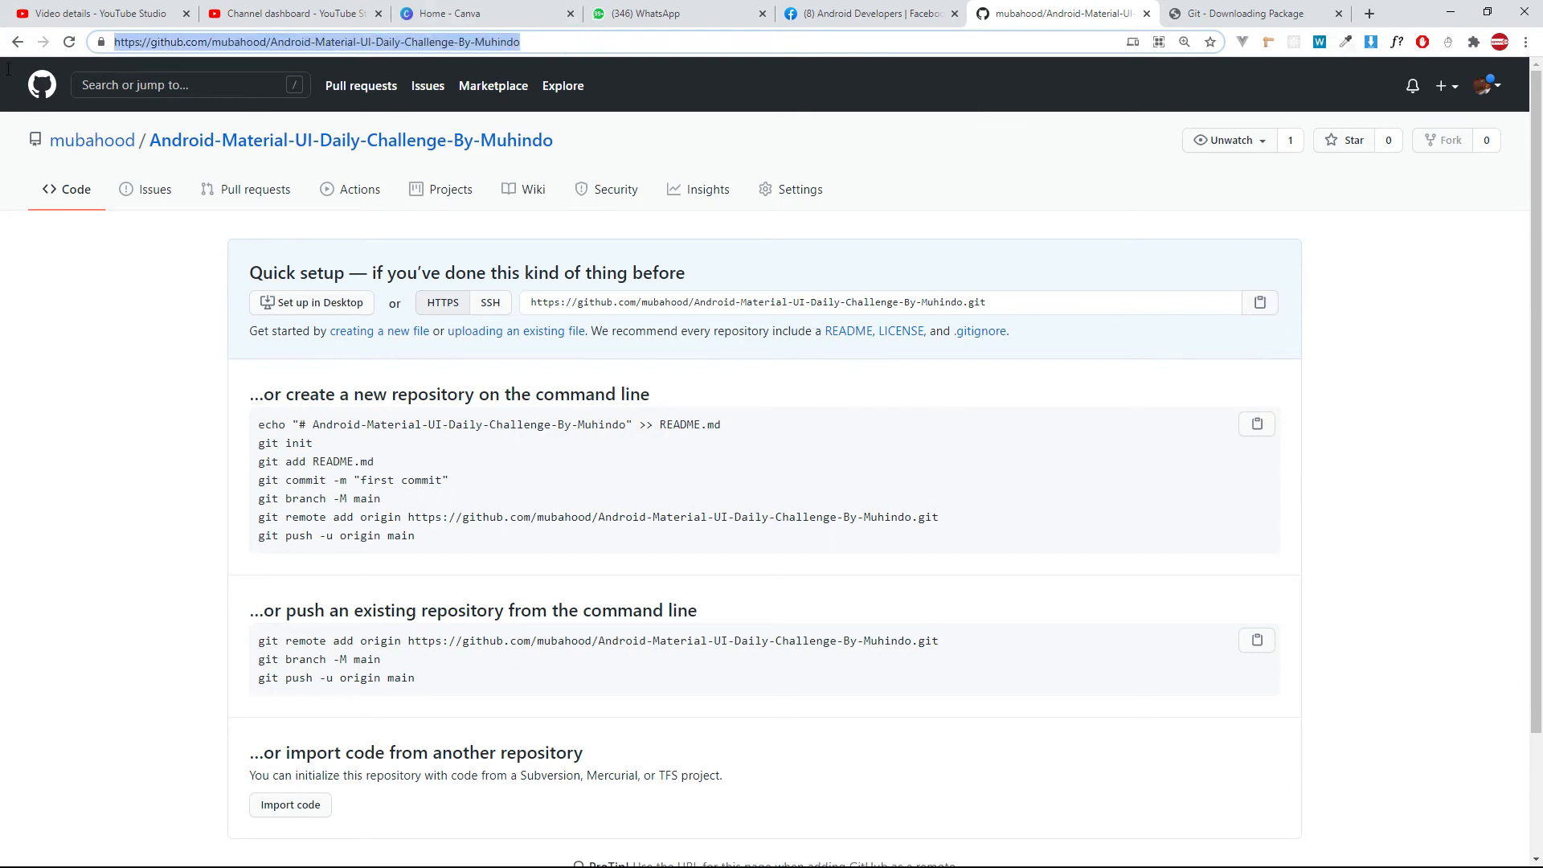
# Switch back to Android Studio, replace the origin remote's URL with the copied address and accept the remote definition.
pyautogui.hotkey('alt', 'Tab')
pyautogui.moveTo(636, 447); pyautogui.dragTo(948, 451)
pyautogui.hotkey('ctrl', 'a')
pyautogui.hotkey('ctrl', 'v')
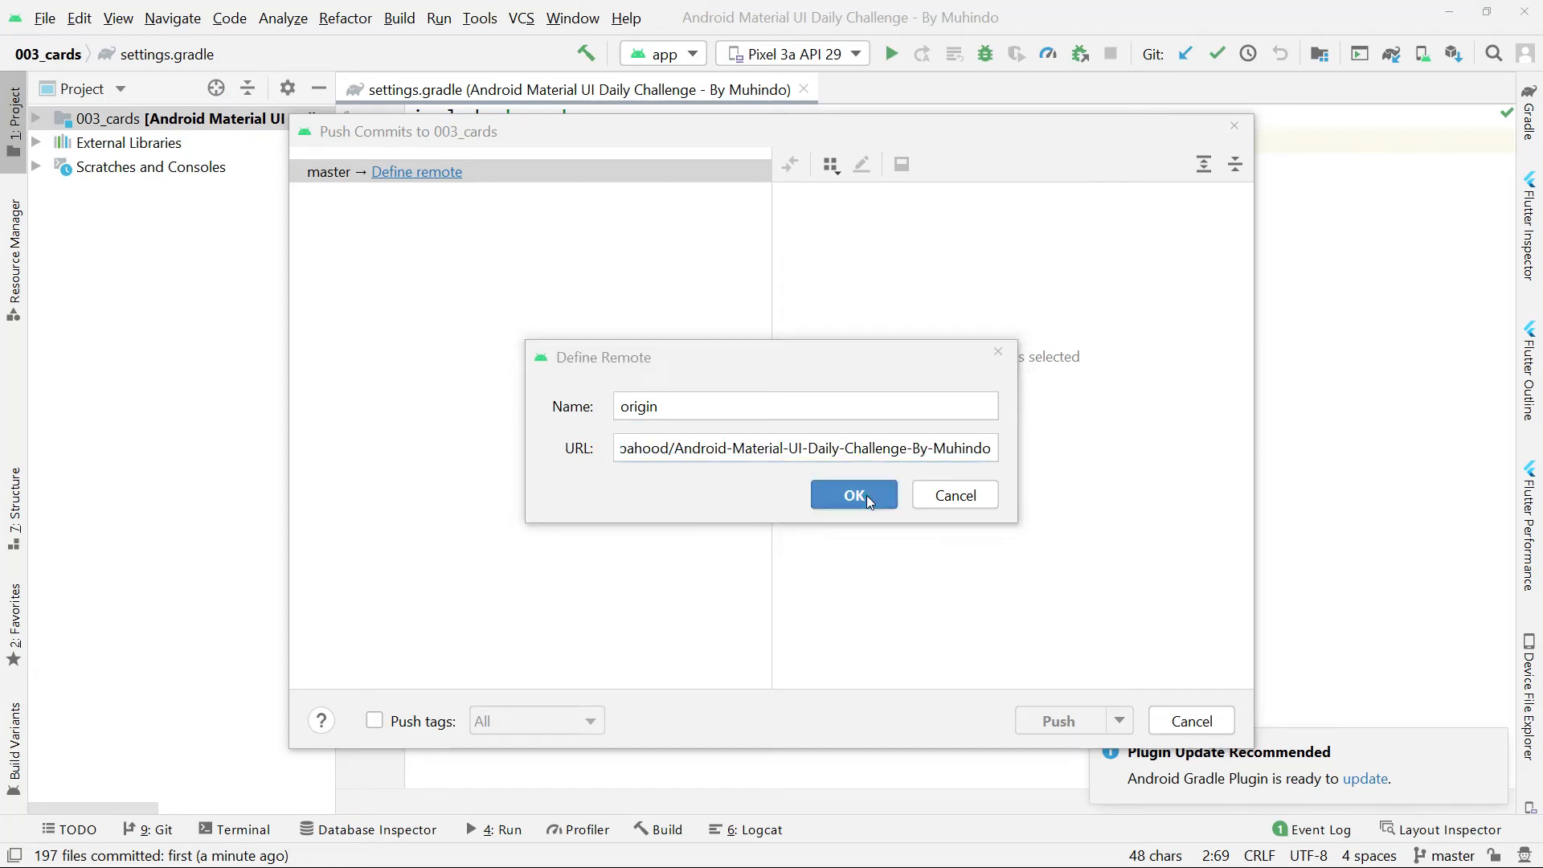
pyautogui.click(867, 496)
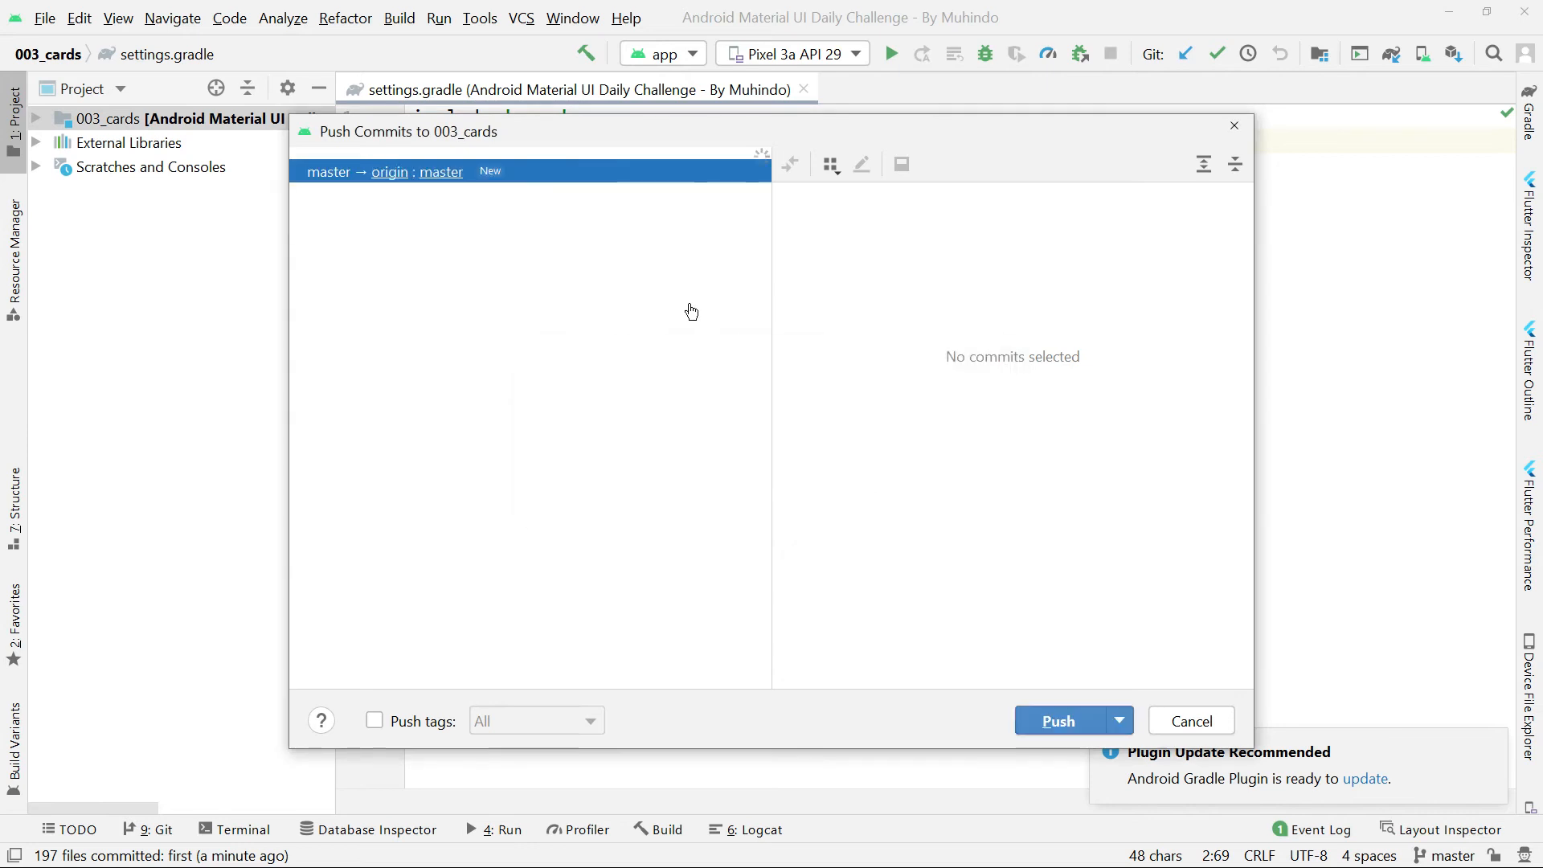
# Push the commit "first" from master to master on origin and dismiss the notifications.
pyautogui.scroll(-5, 939, 549)
pyautogui.scroll(5, 953, 450)
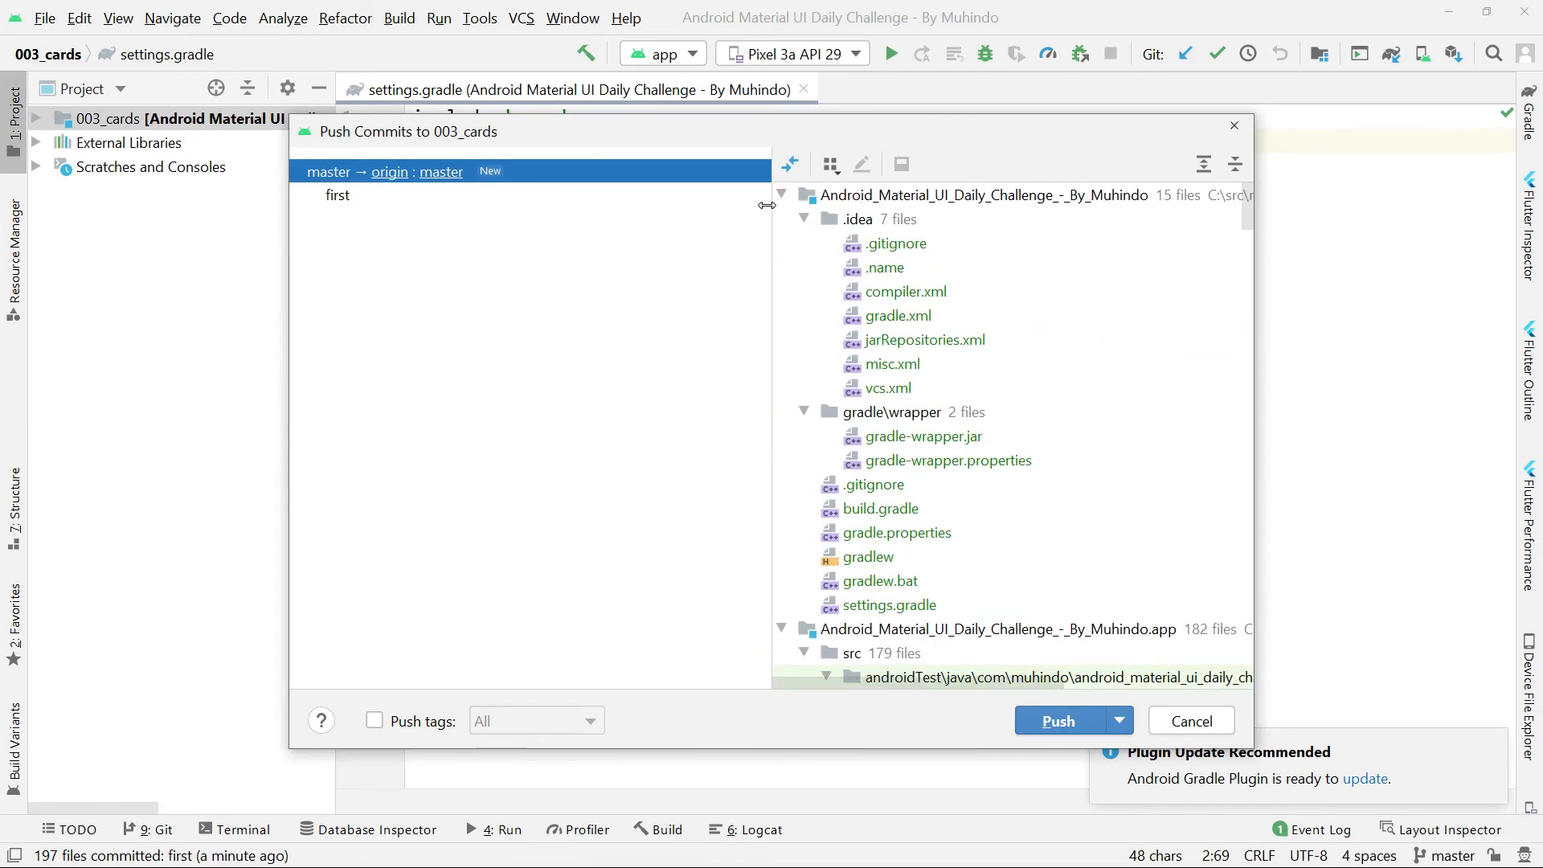
pyautogui.moveTo(772, 198); pyautogui.dragTo(665, 199)
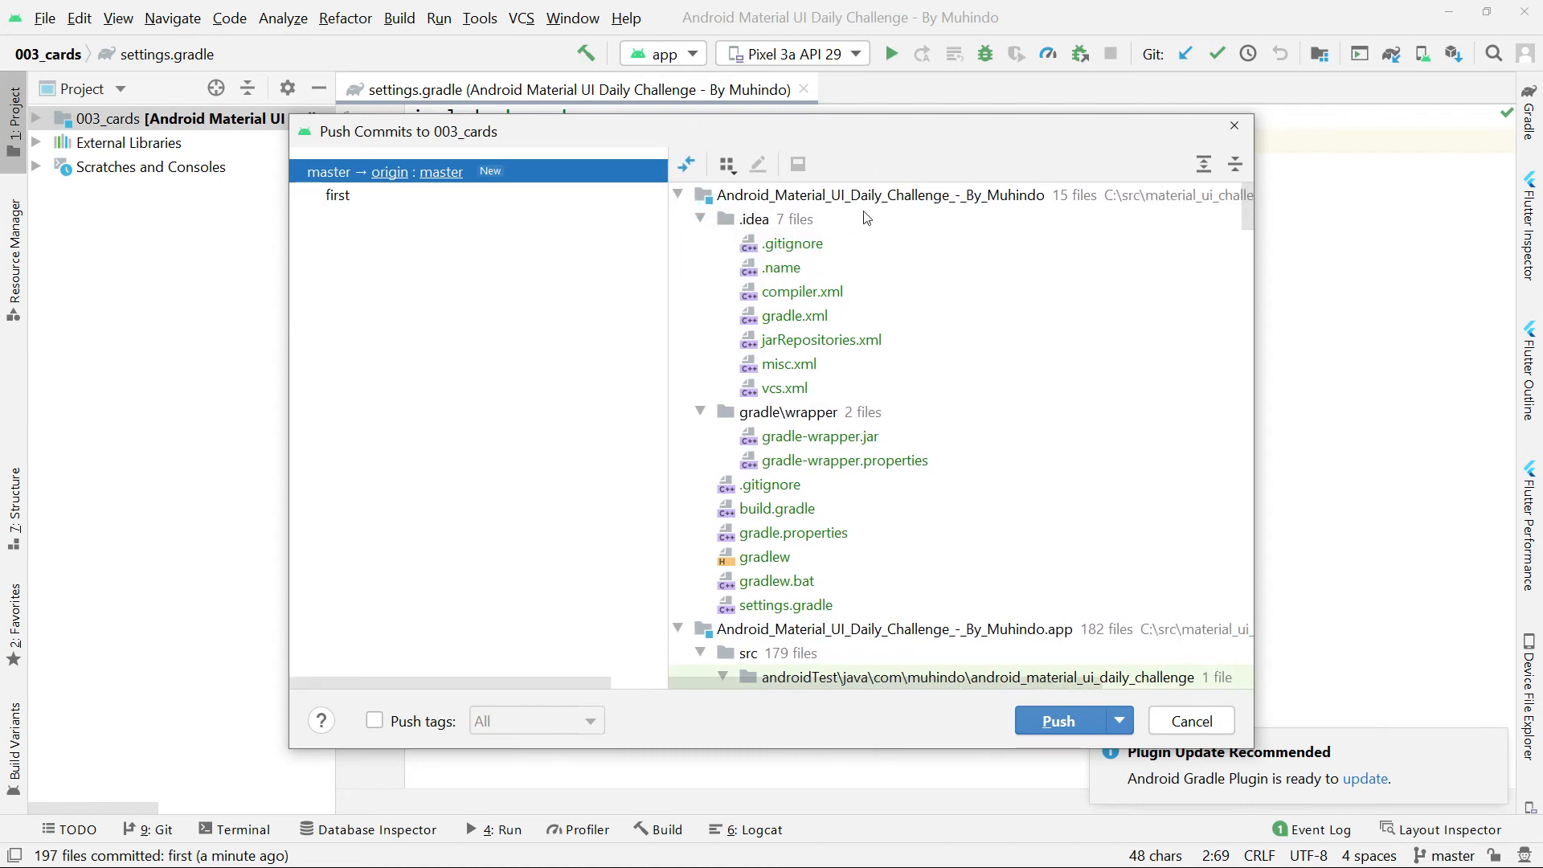
pyautogui.click(1057, 722)
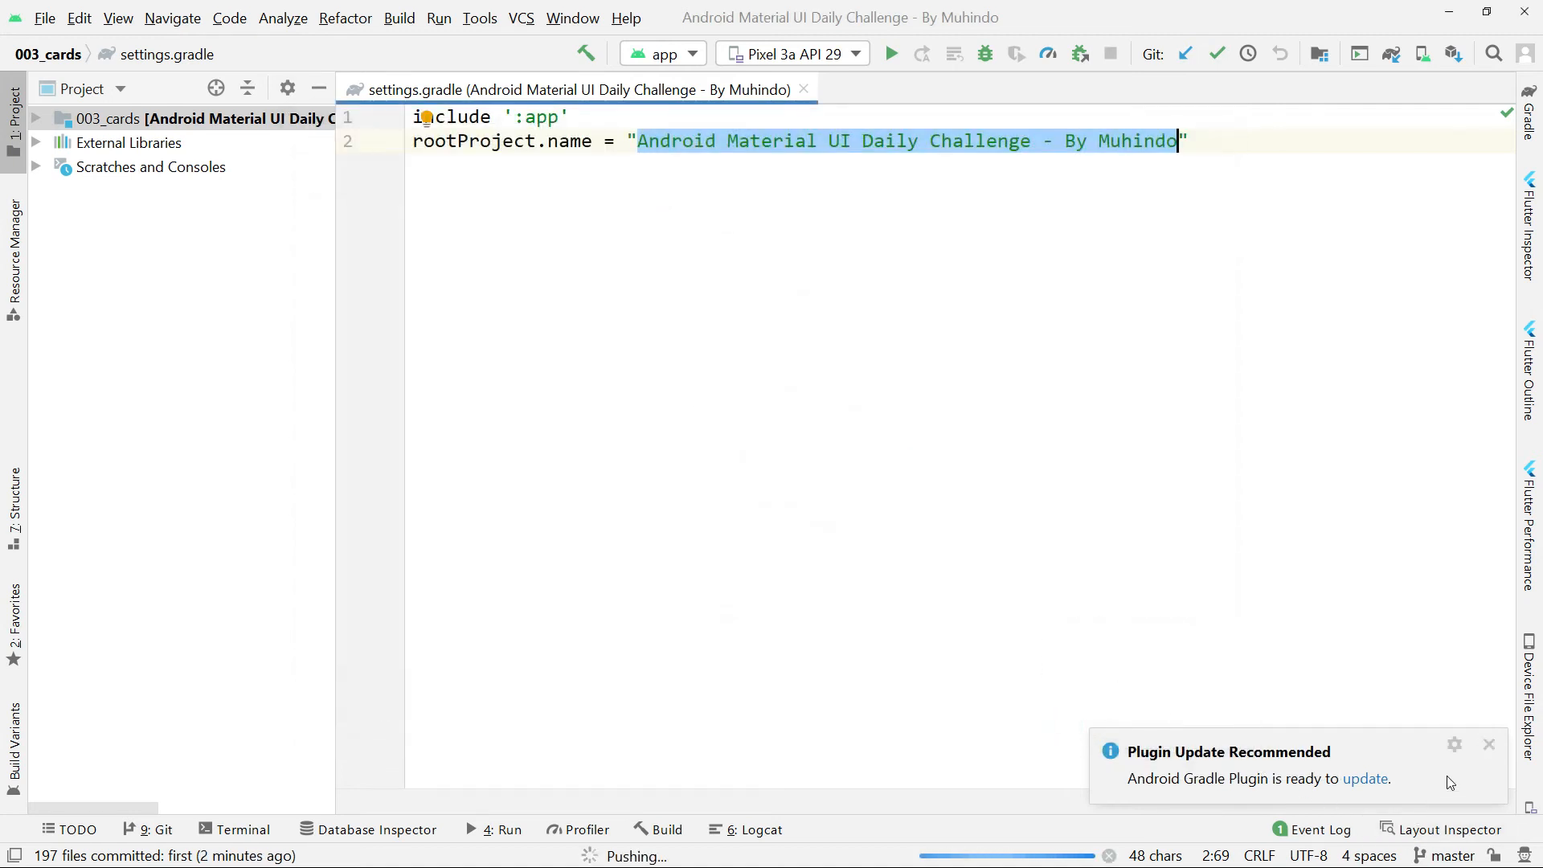
pyautogui.click(1489, 745)
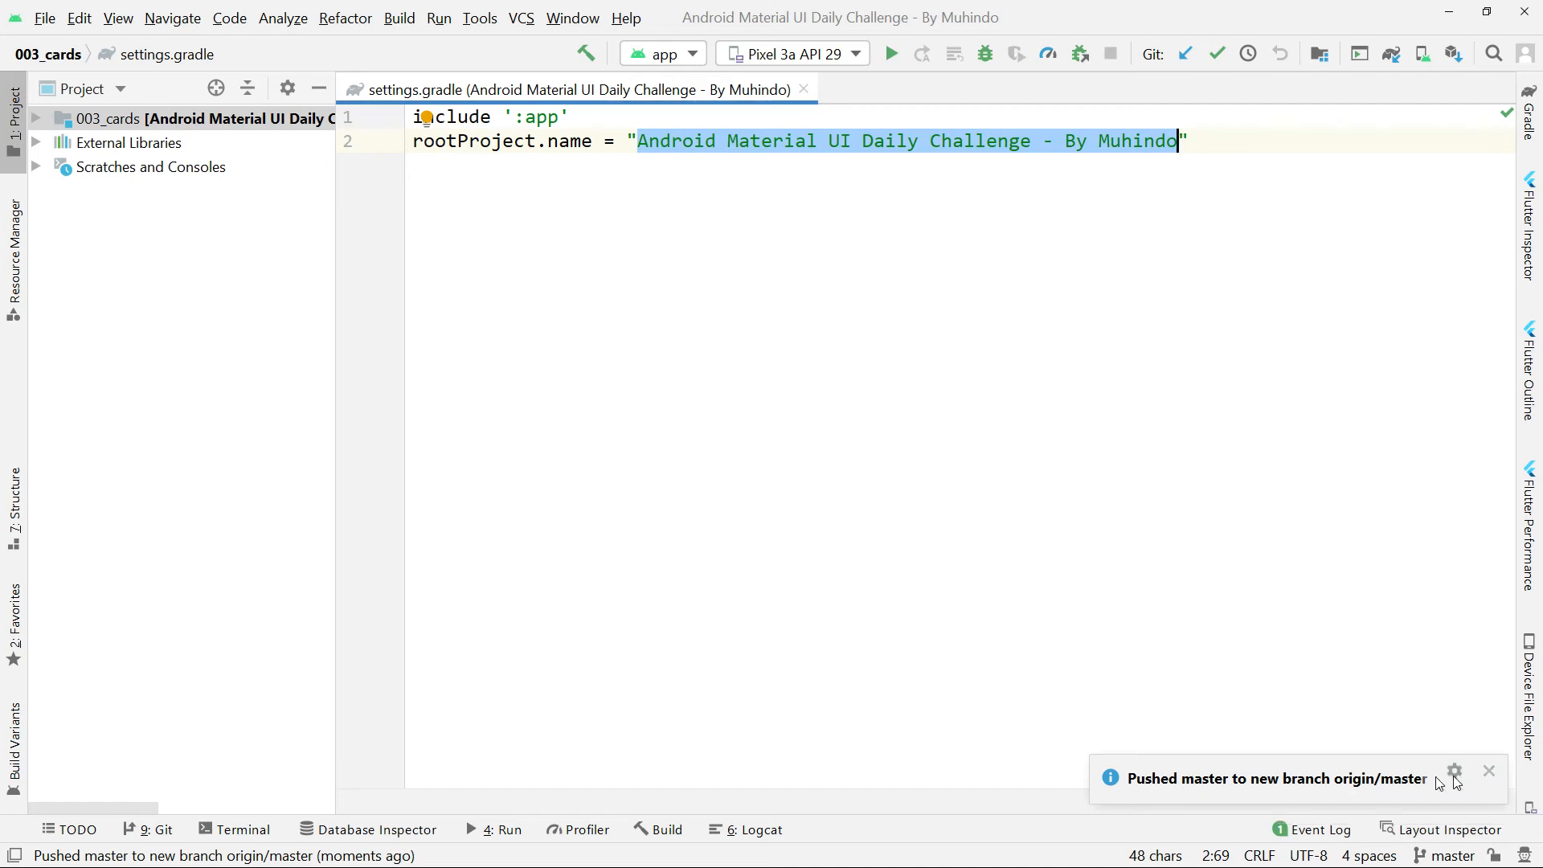
pyautogui.click(1488, 772)
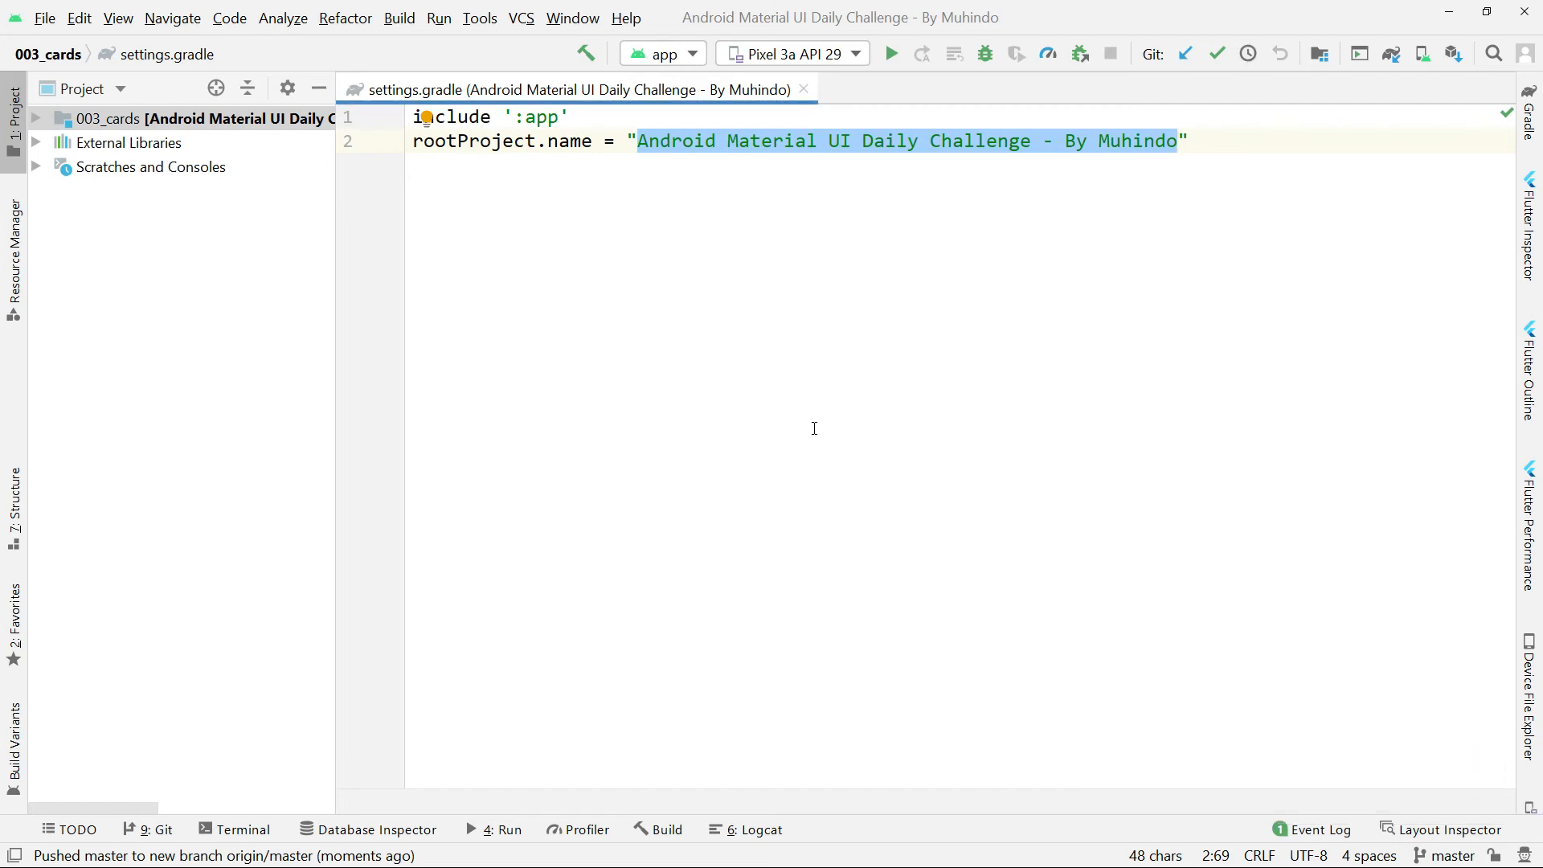
# Switch to the browser and reload the repository page to check the pushed project.
pyautogui.click(851, 306)
pyautogui.hotkey('alt', 'Tab')
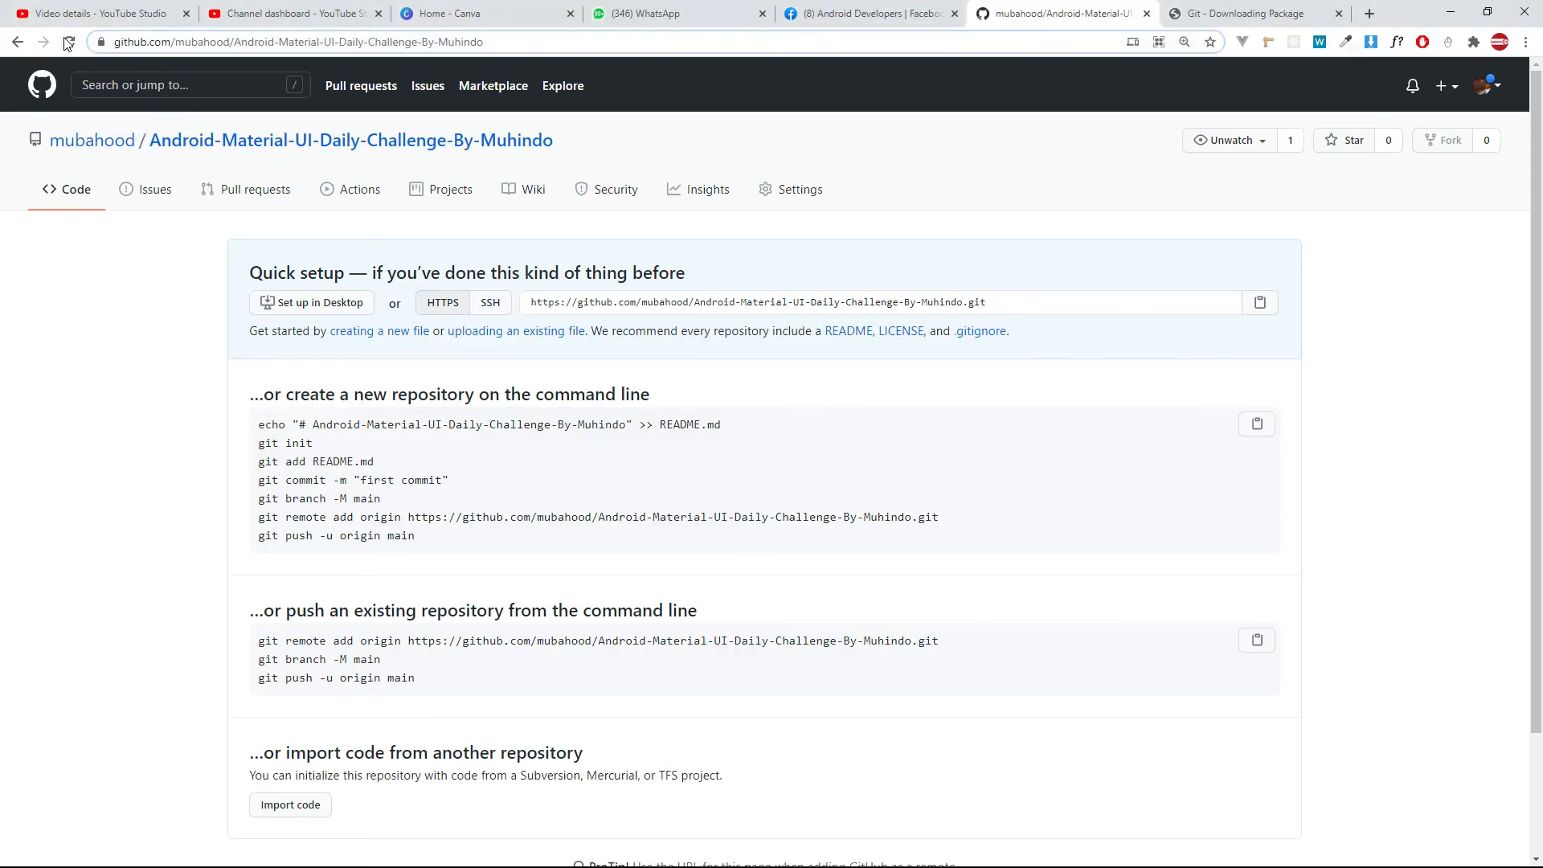
pyautogui.click(69, 43)
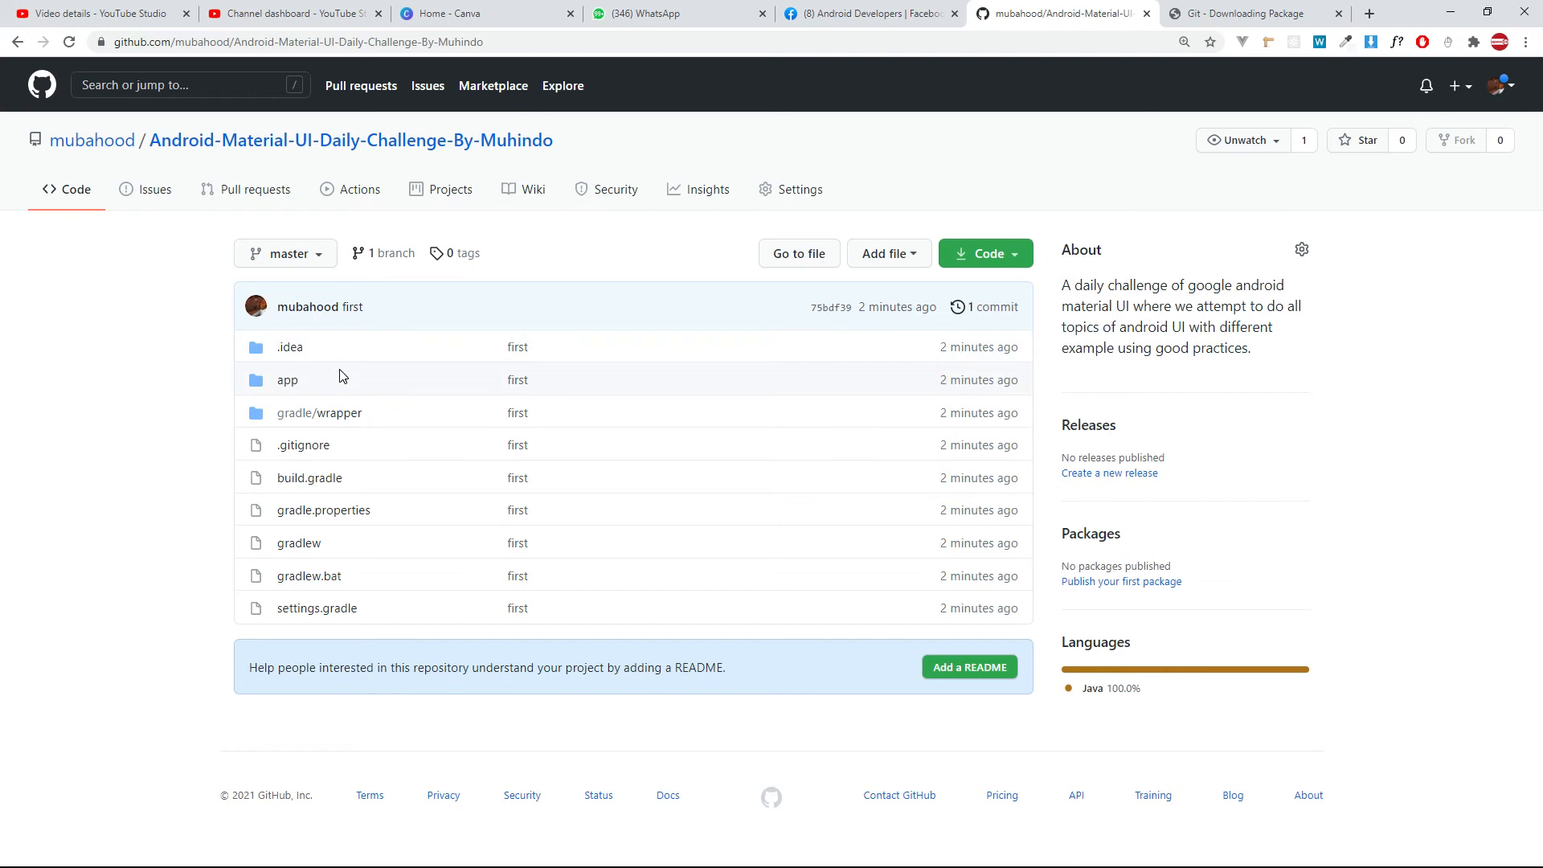
# Browse the repository down to app/src/main/res/layout and look through the uploaded layout files.
pyautogui.click(287, 381)
pyautogui.click(287, 384)
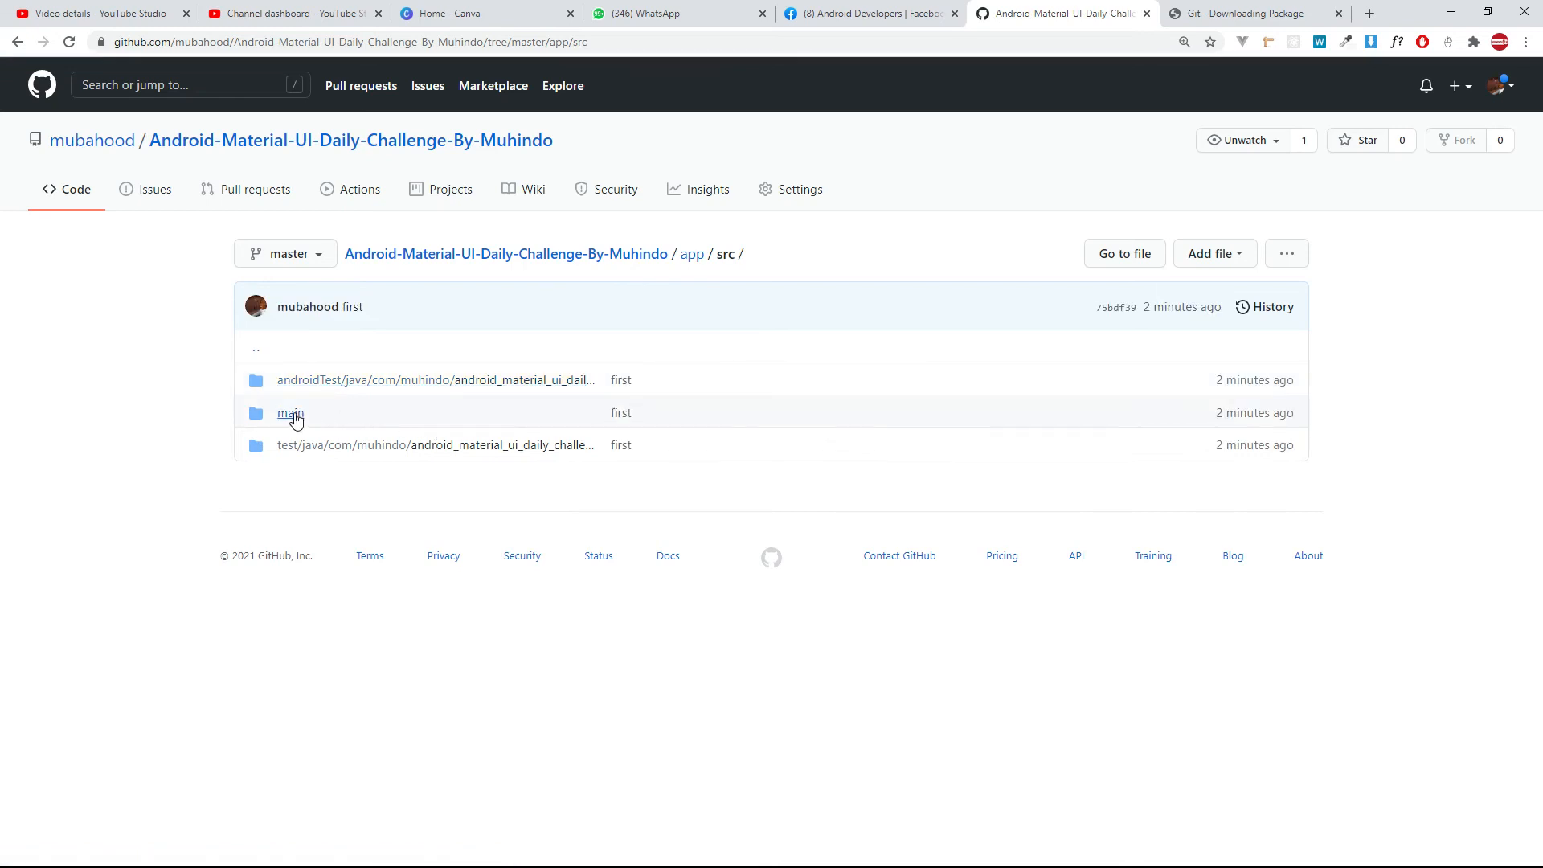
pyautogui.click(288, 416)
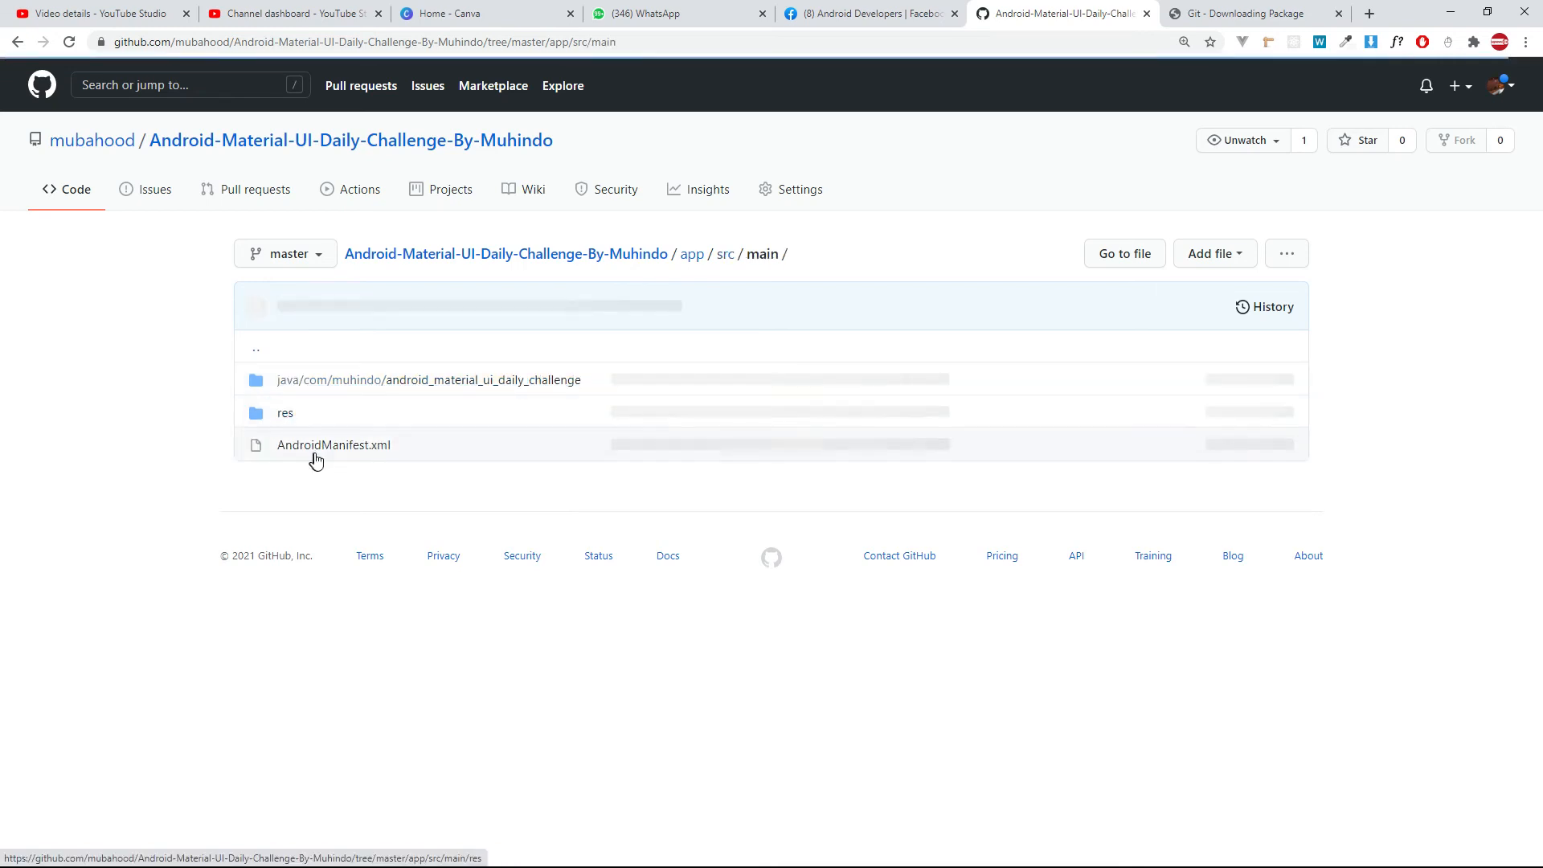
pyautogui.click(283, 413)
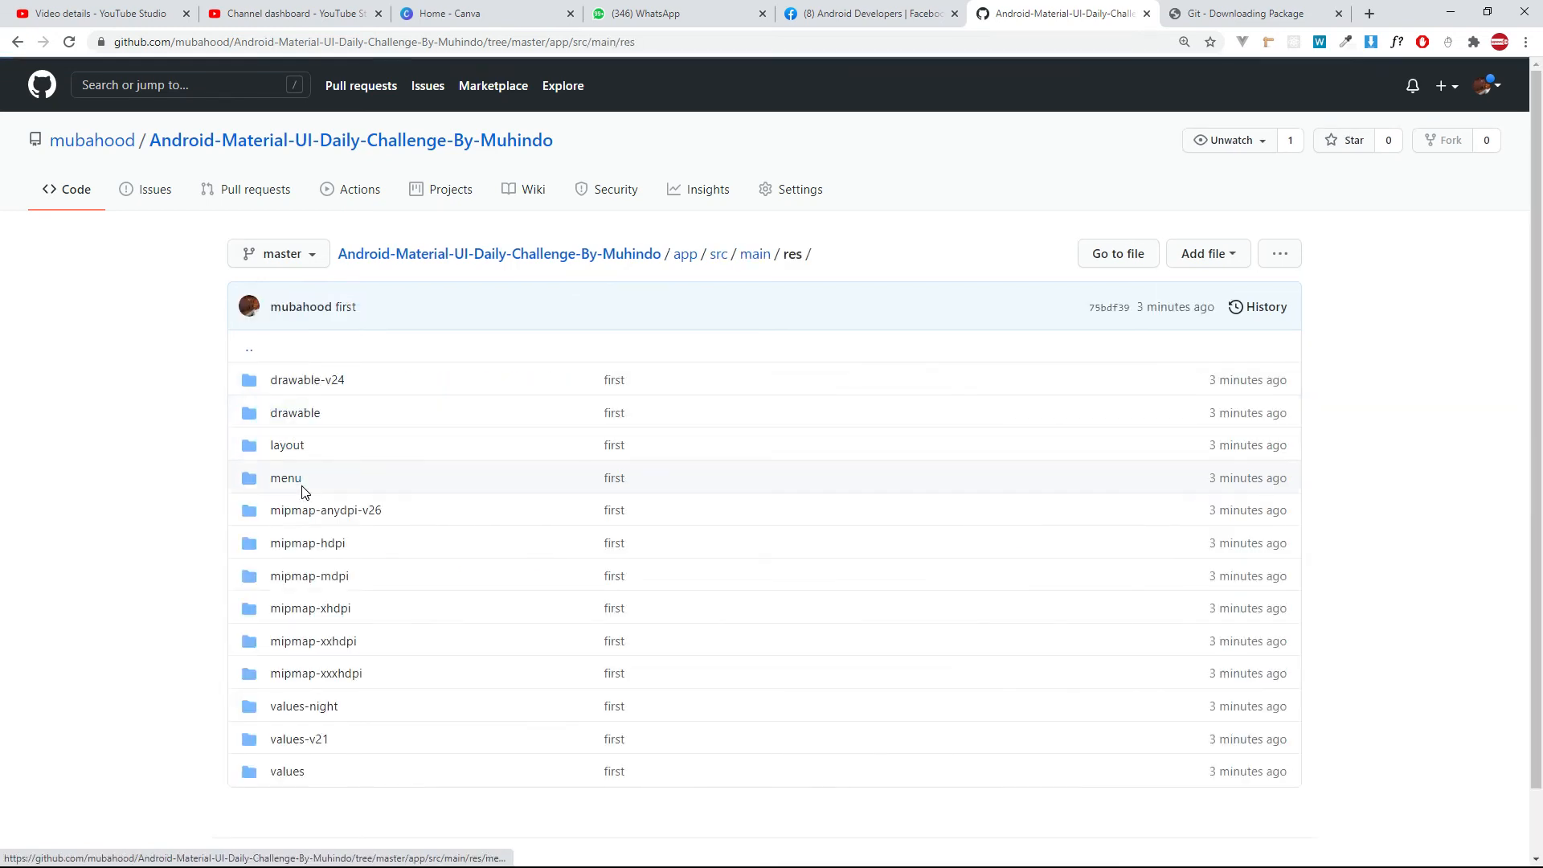
pyautogui.scroll(-1, 301, 450)
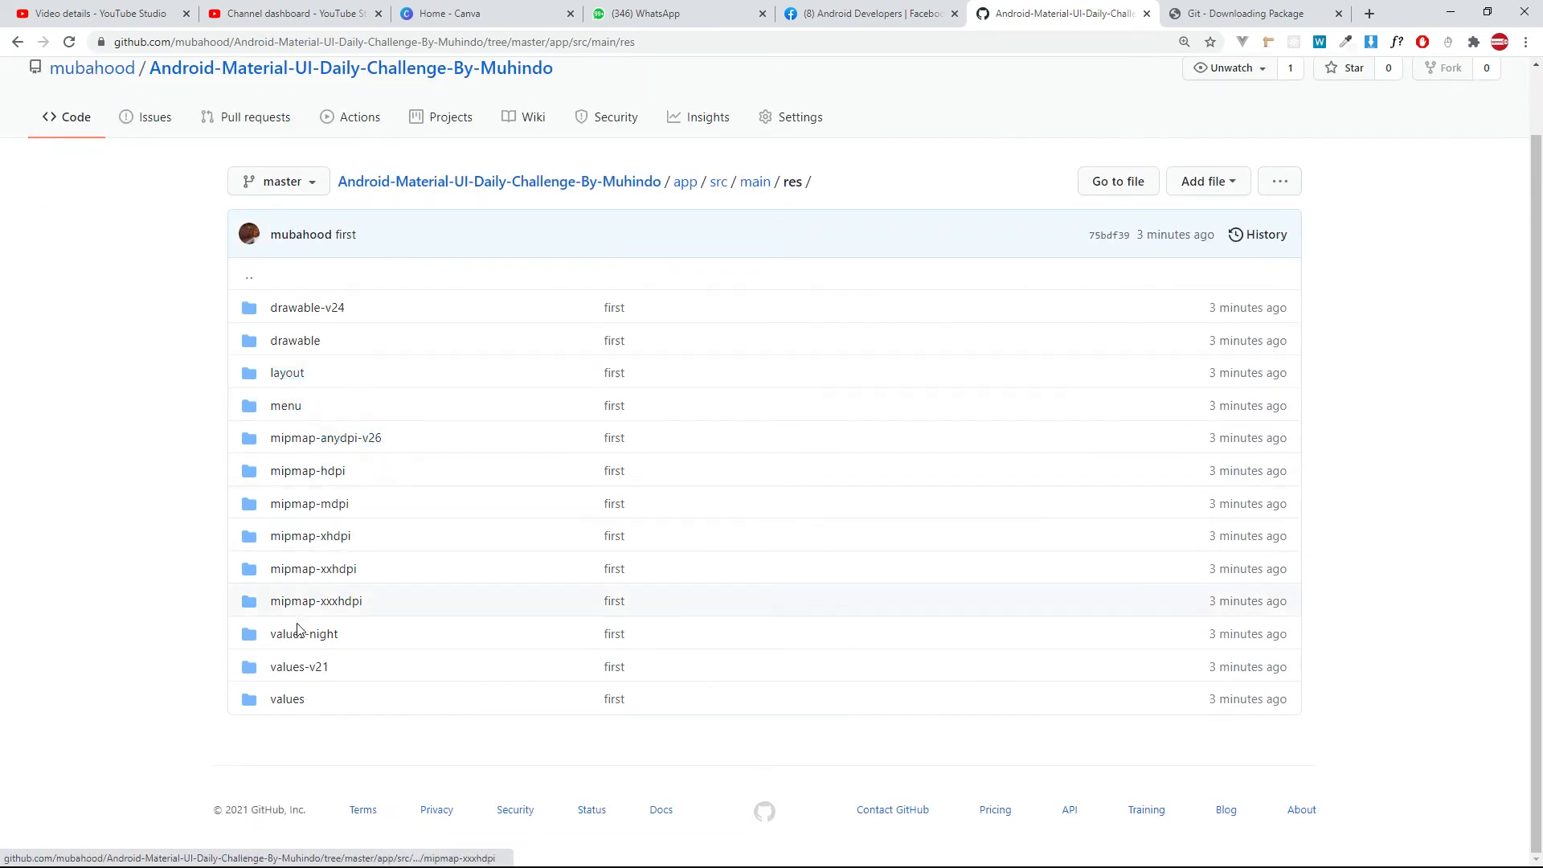
pyautogui.click(291, 376)
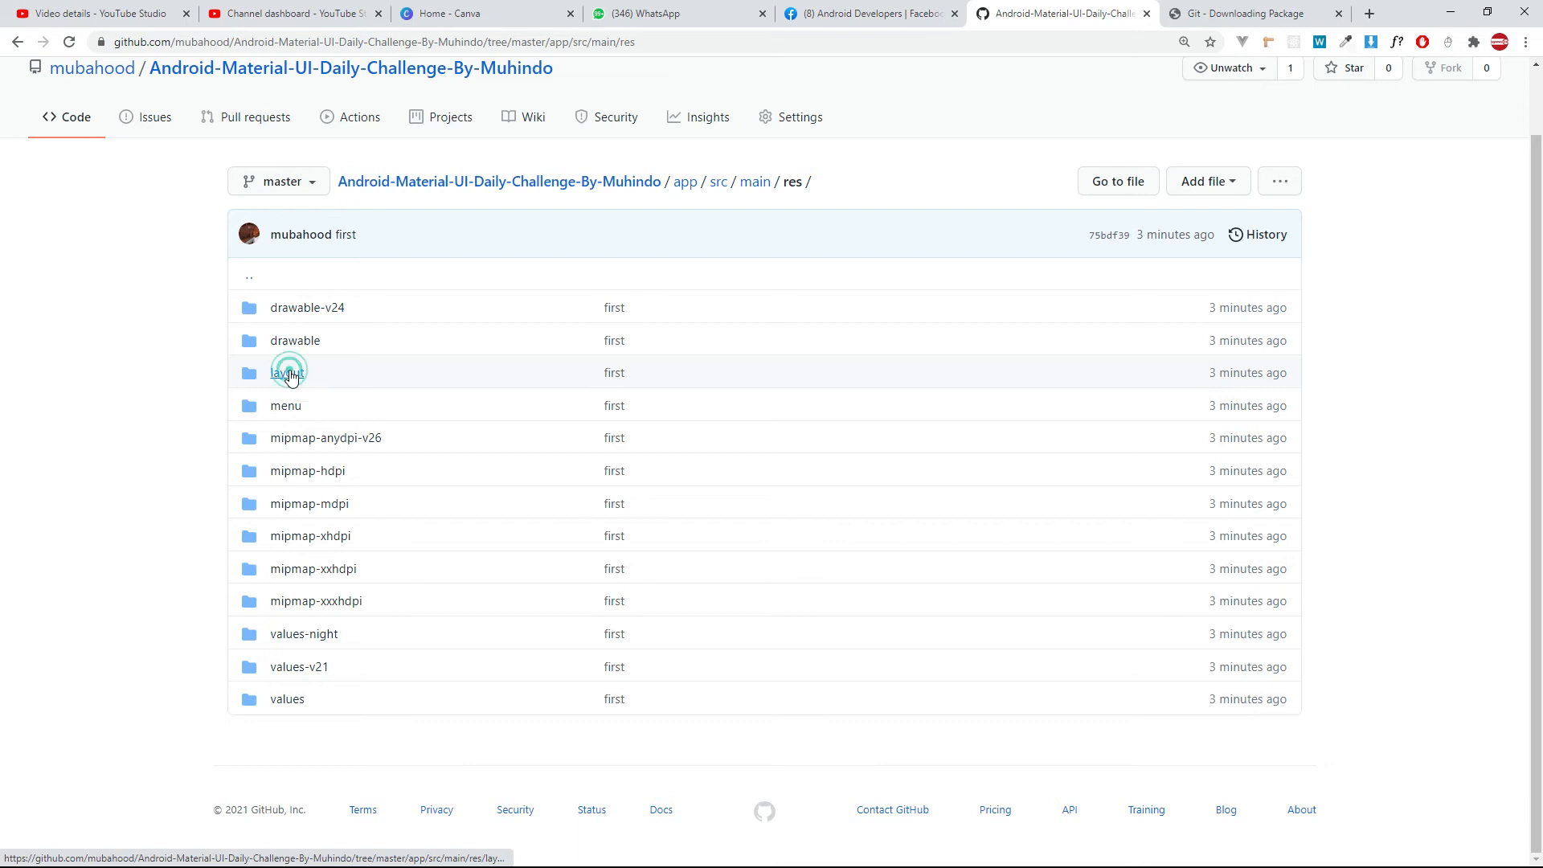
pyautogui.scroll(-5, 392, 568)
pyautogui.scroll(-1, 391, 569)
pyautogui.scroll(5, 372, 510)
pyautogui.scroll(-4, 417, 421)
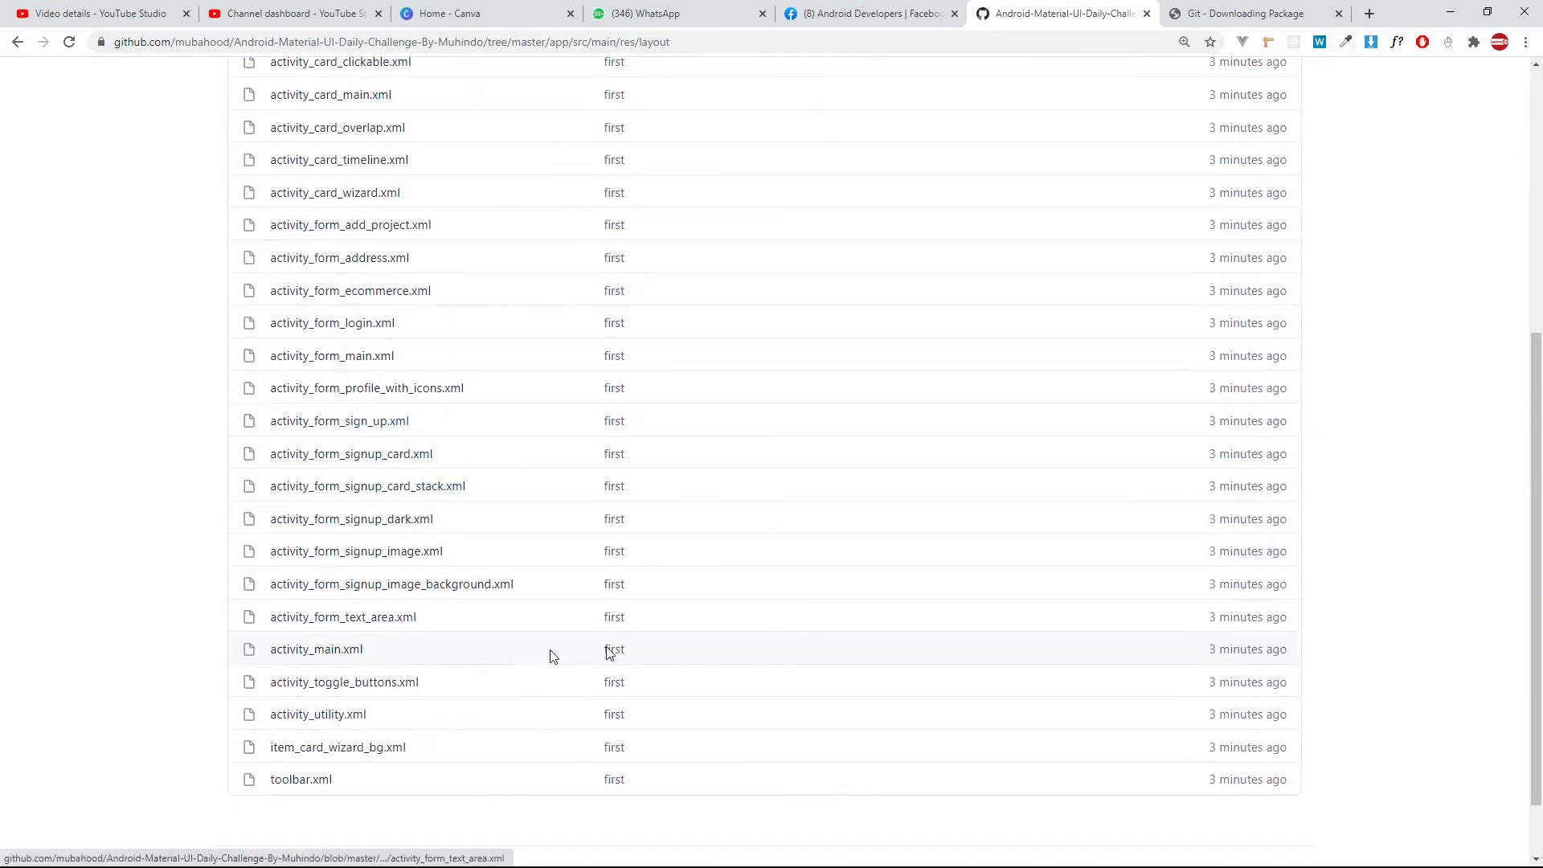
pyautogui.scroll(3, 552, 655)
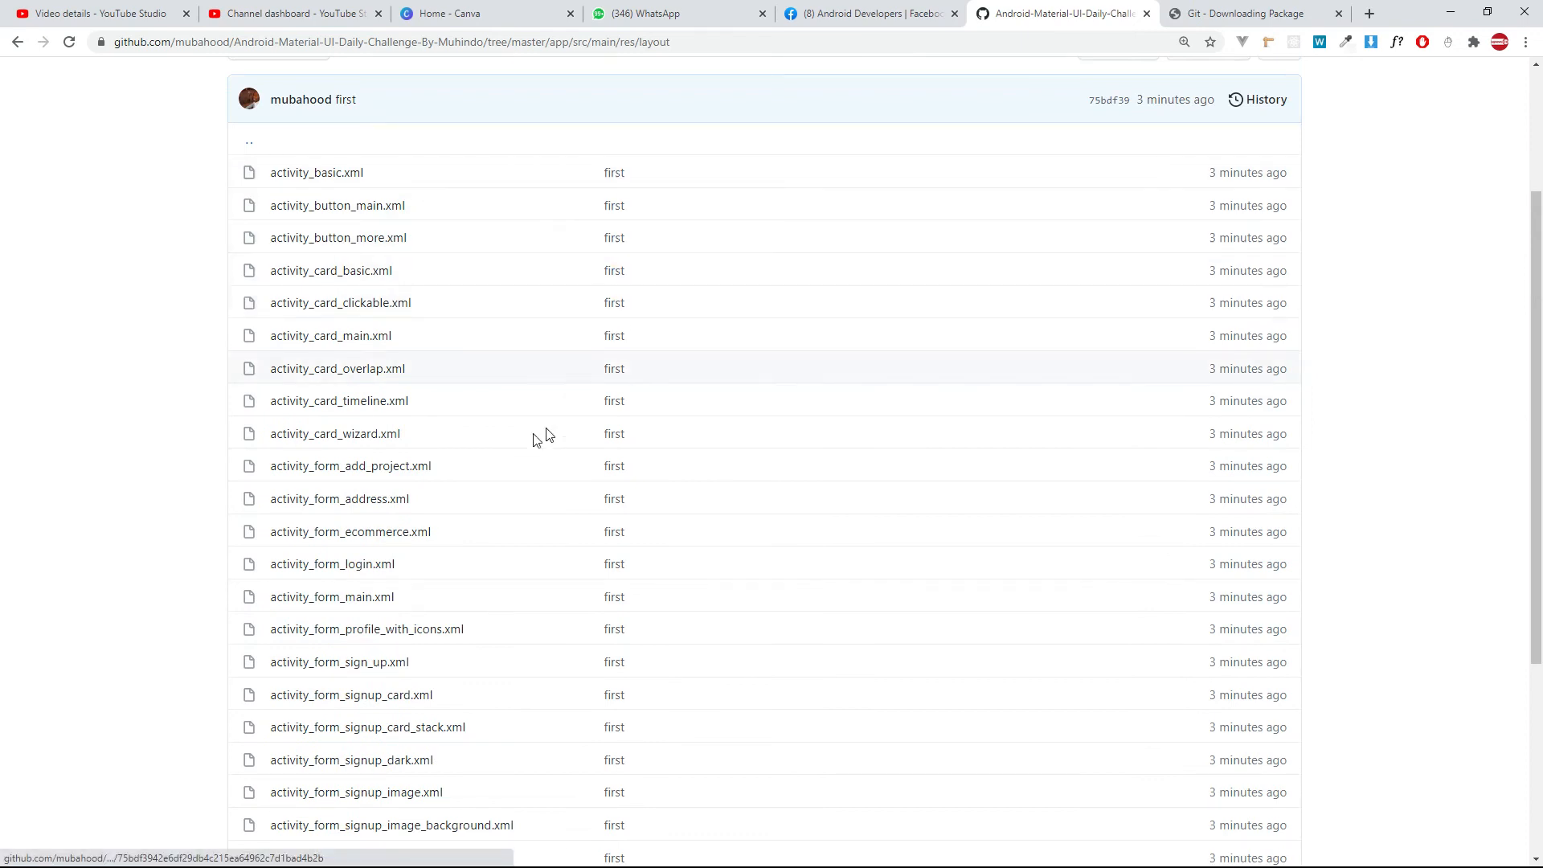
# View the code of activity_card_main.xml in the repository and return to the layout folder.
pyautogui.click(355, 335)
pyautogui.scroll(-3, 497, 530)
pyautogui.scroll(10, 495, 567)
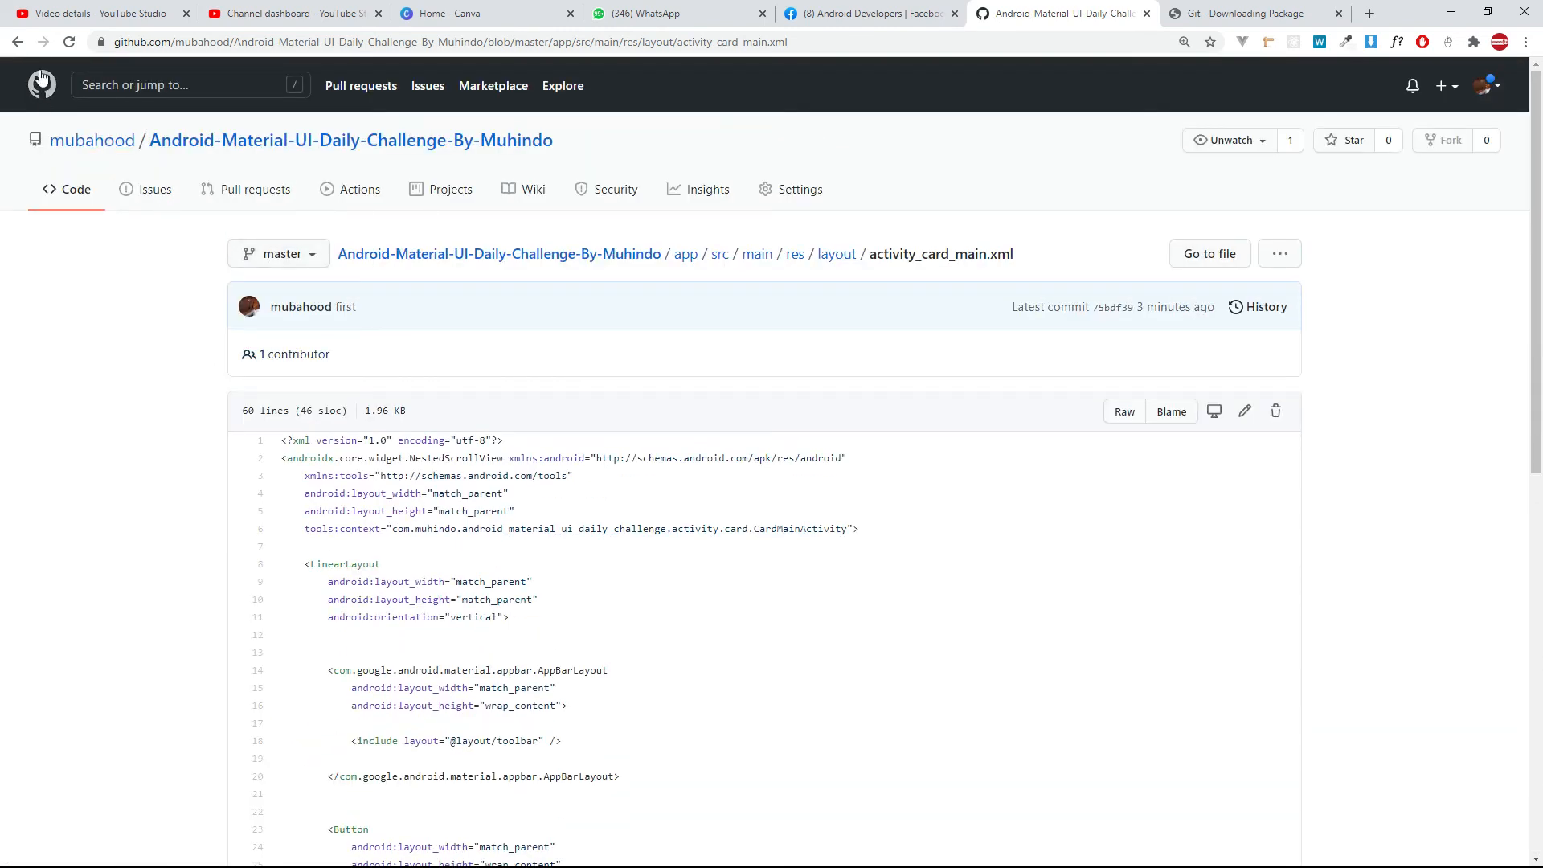
pyautogui.click(19, 44)
pyautogui.scroll(3, 207, 261)
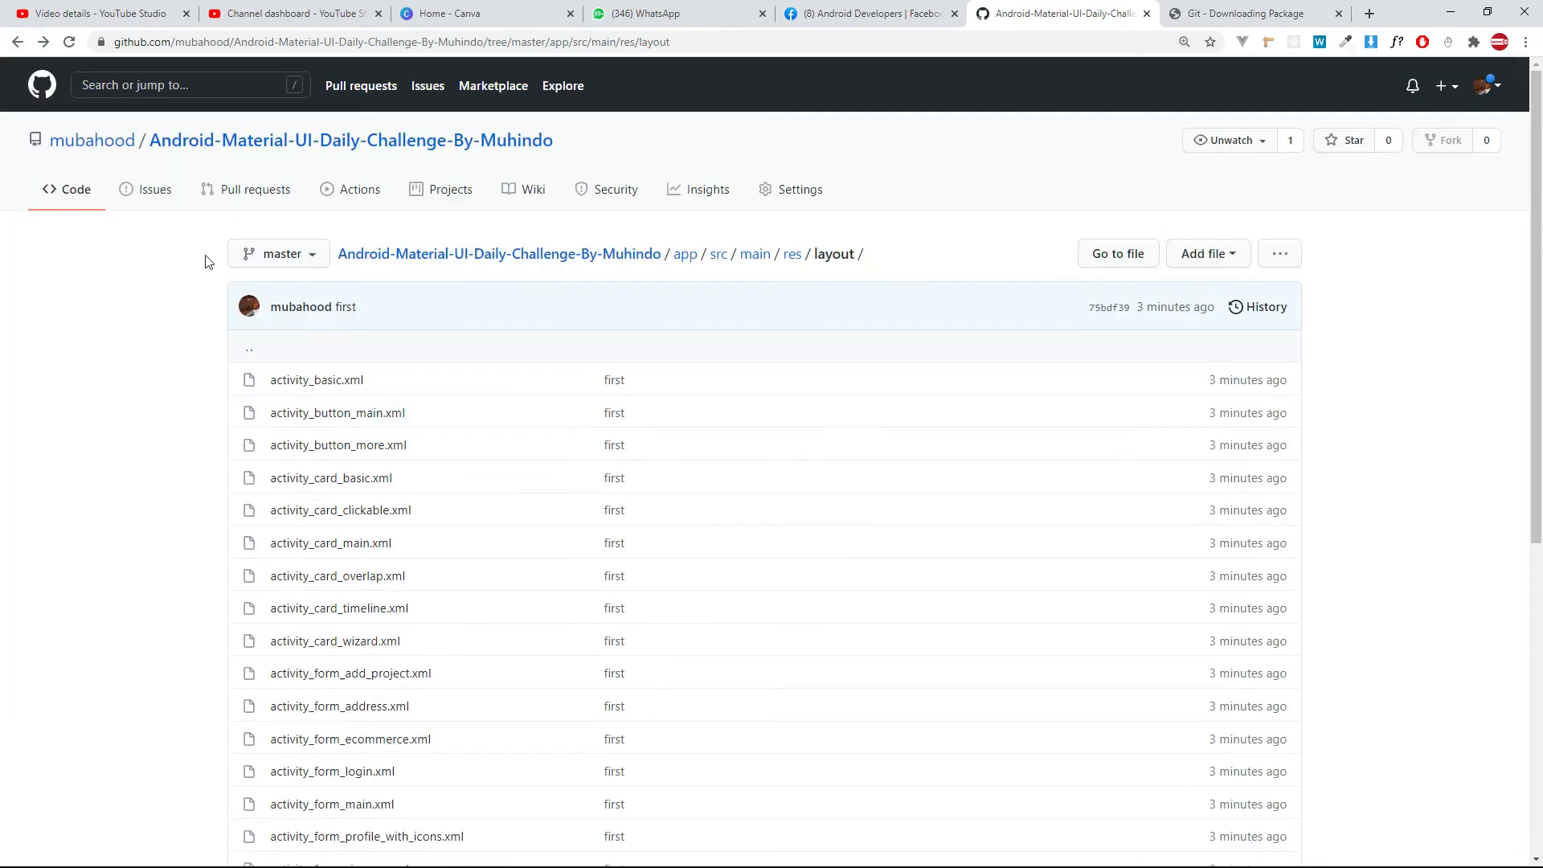
# Browse the repository to the Java package's activity folder and return to the repository's root page.
pyautogui.click(18, 44)
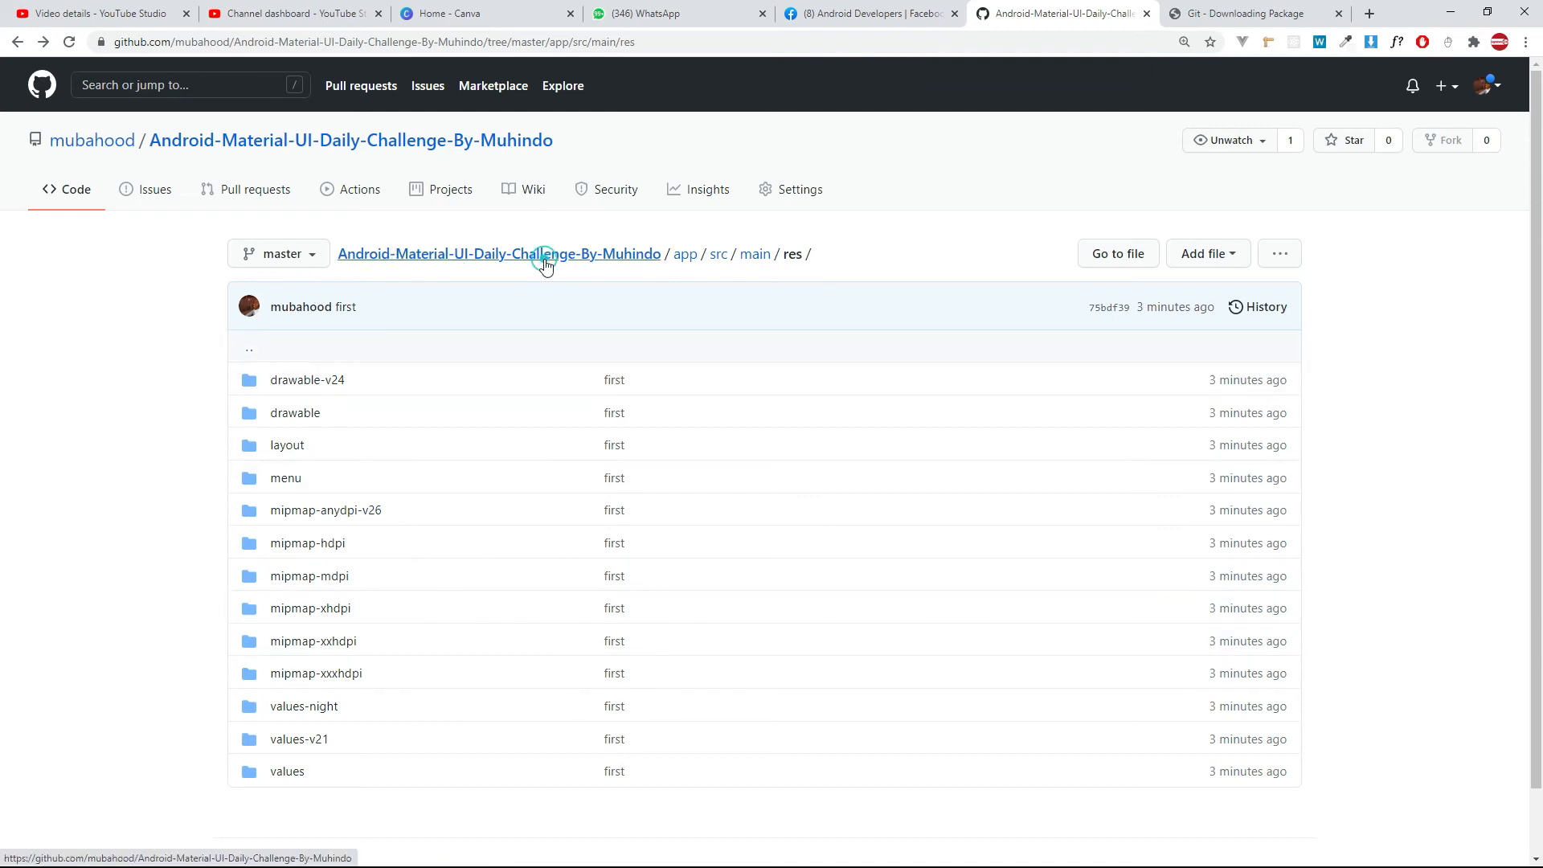
pyautogui.click(720, 255)
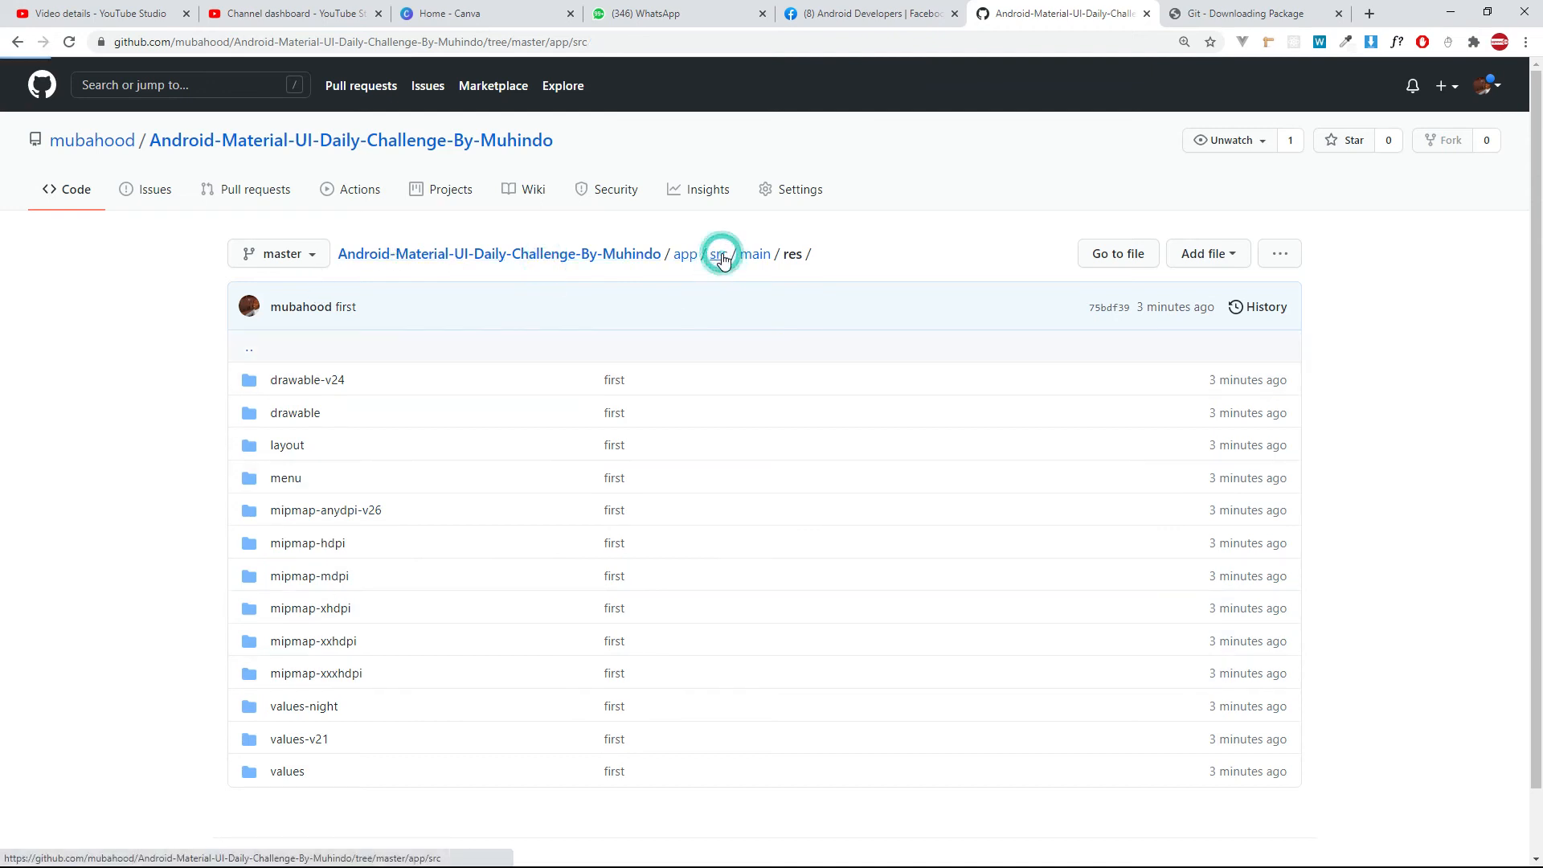
pyautogui.click(293, 416)
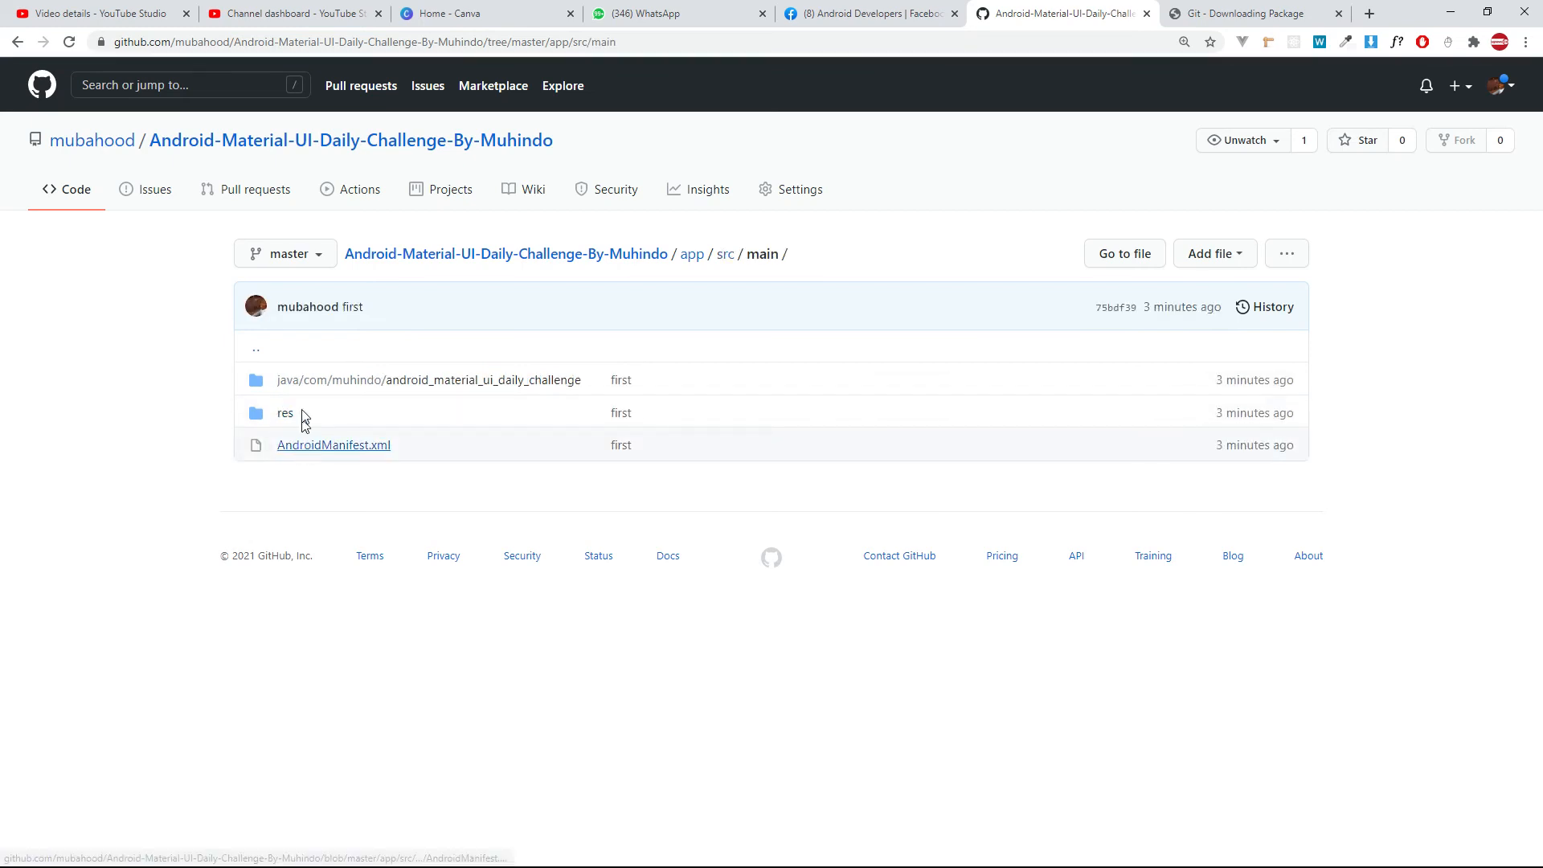
pyautogui.click(421, 383)
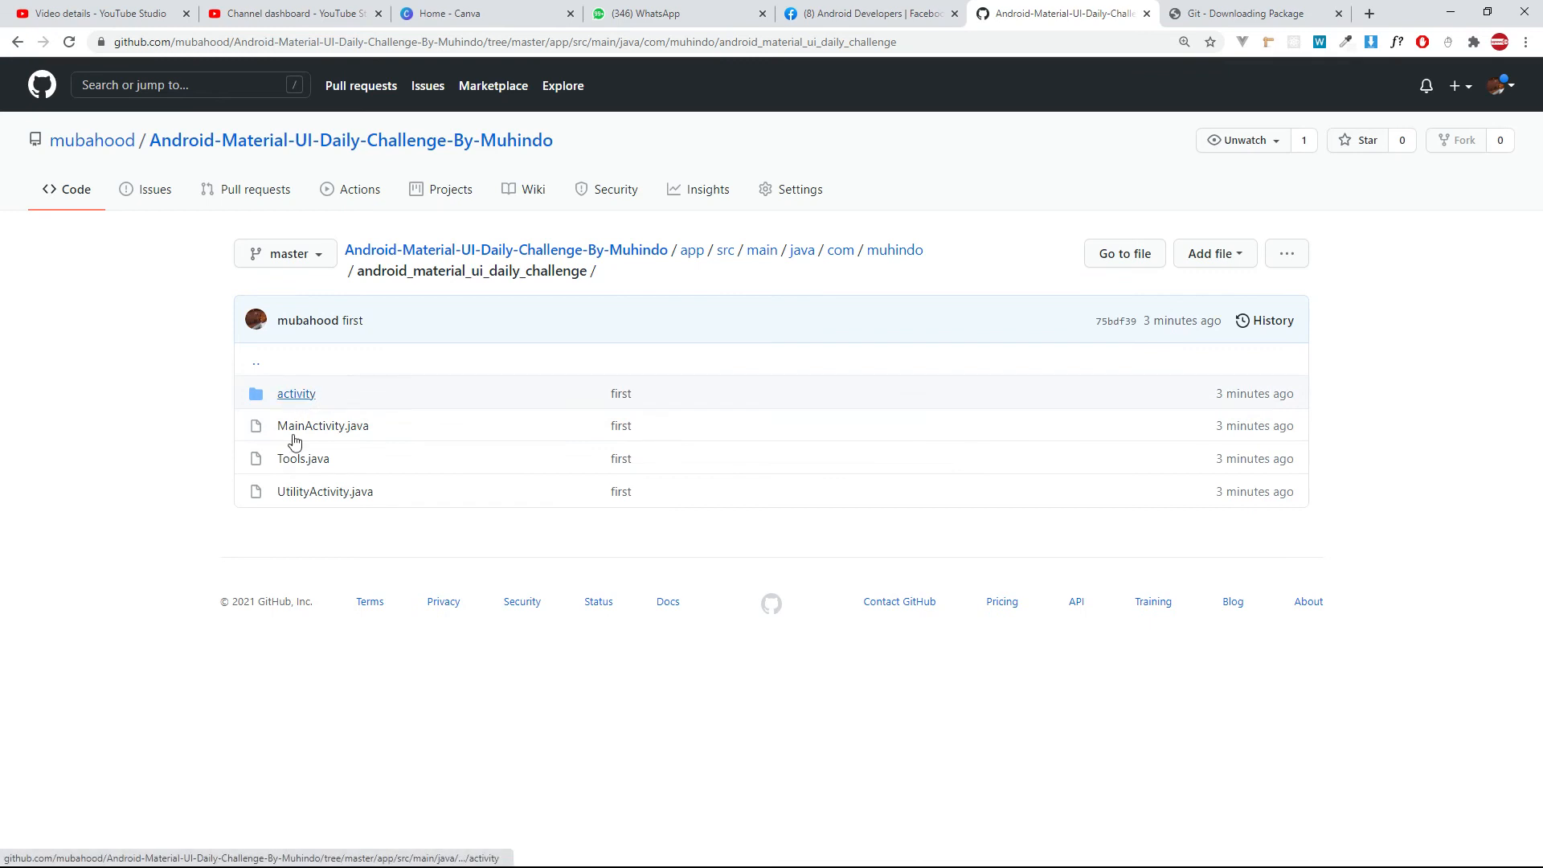
pyautogui.click(297, 393)
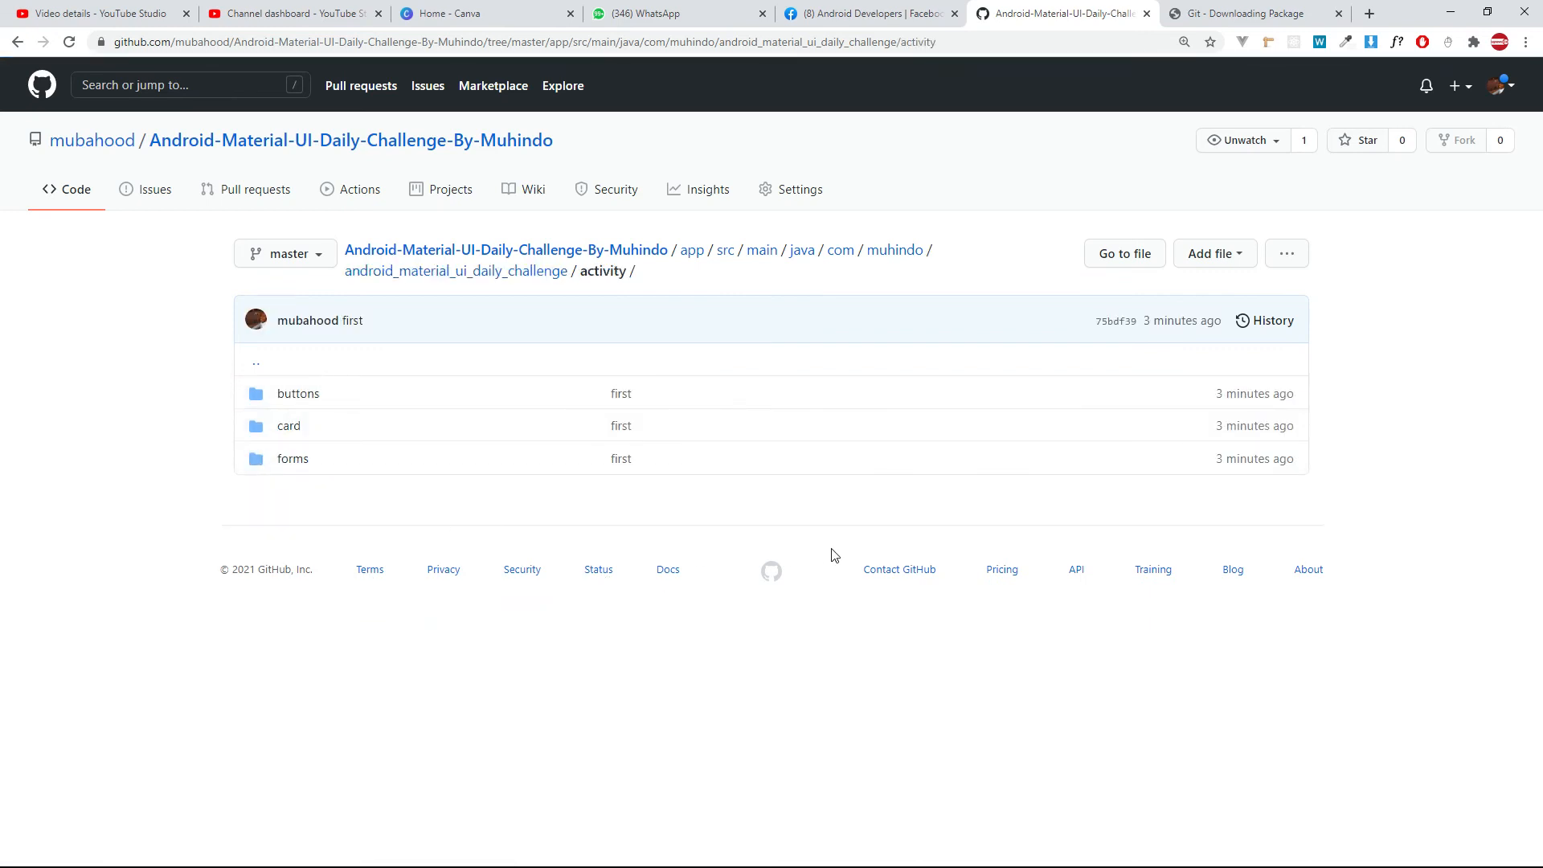
pyautogui.click(613, 251)
pyautogui.click(299, 143)
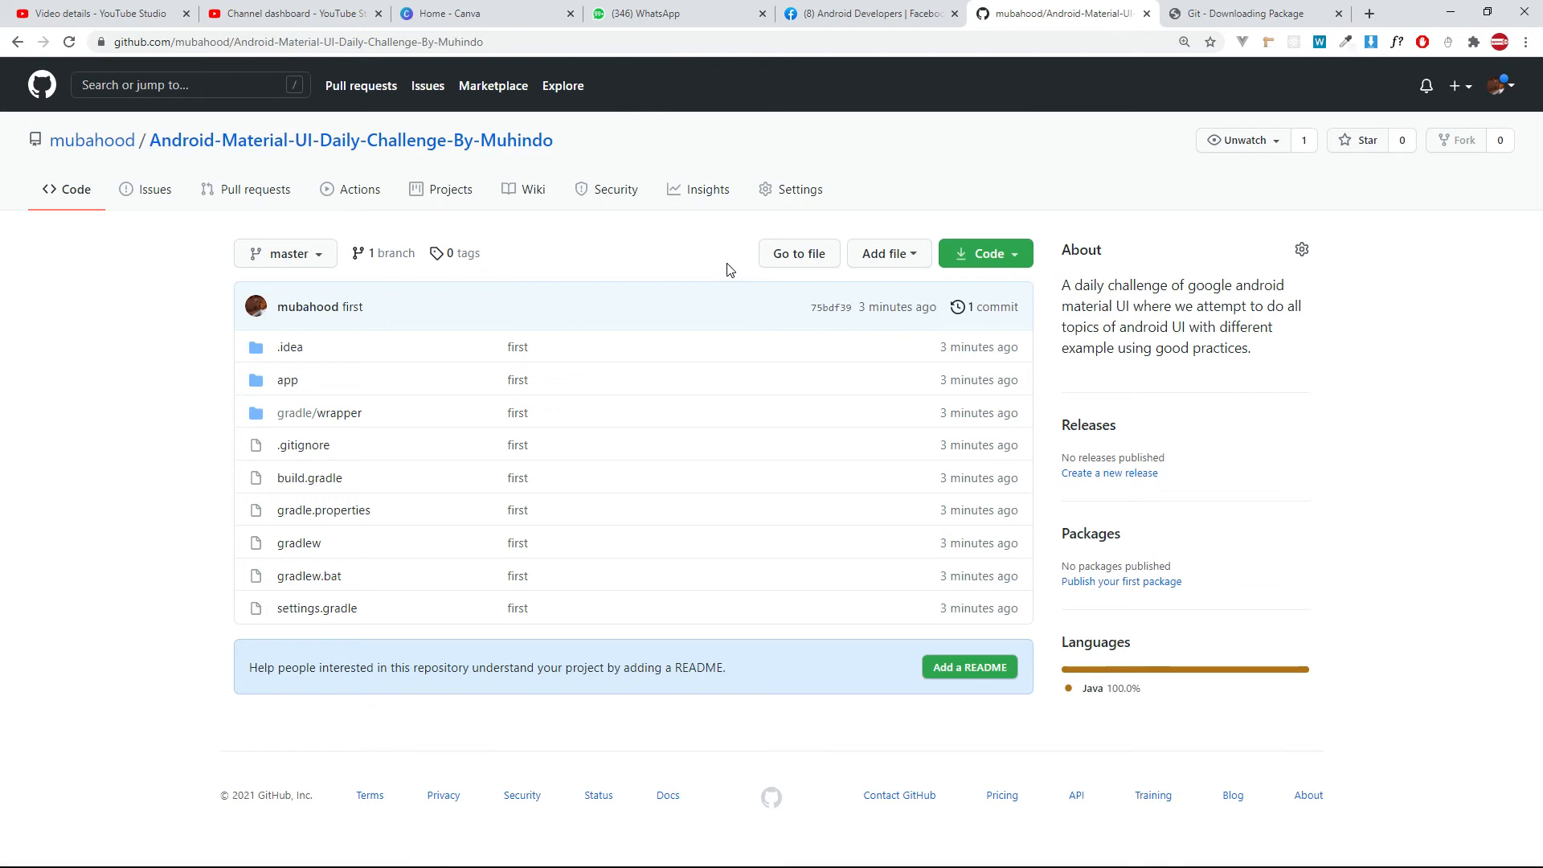
# Switch to Android Studio and show the 003_cards project tree in the Android view.
pyautogui.hotkey('alt', 'Tab')
pyautogui.hotkey('alt', 'Tab')
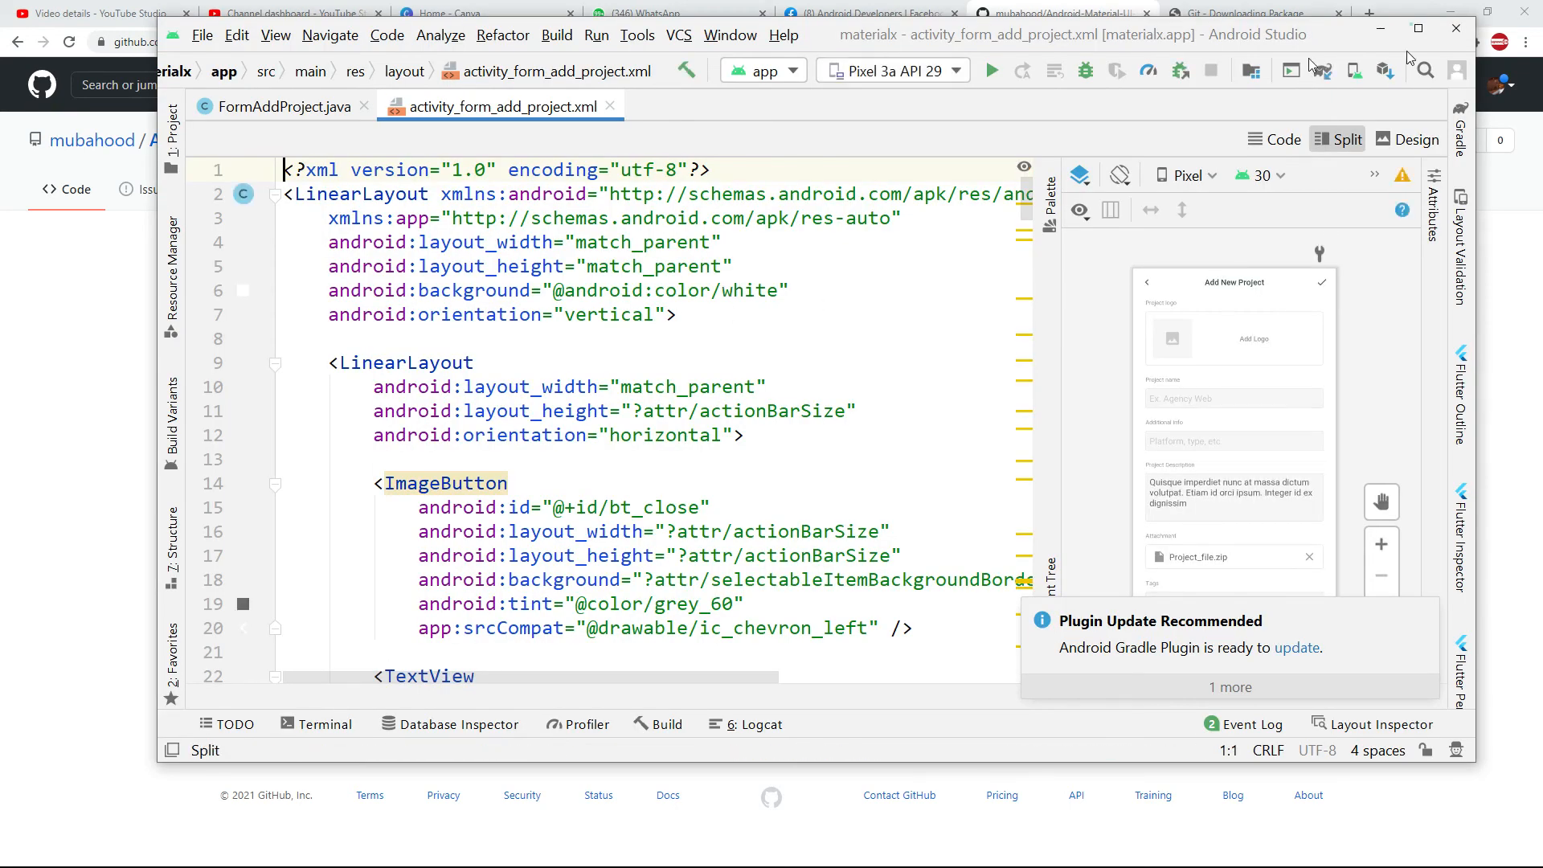
pyautogui.click(1418, 28)
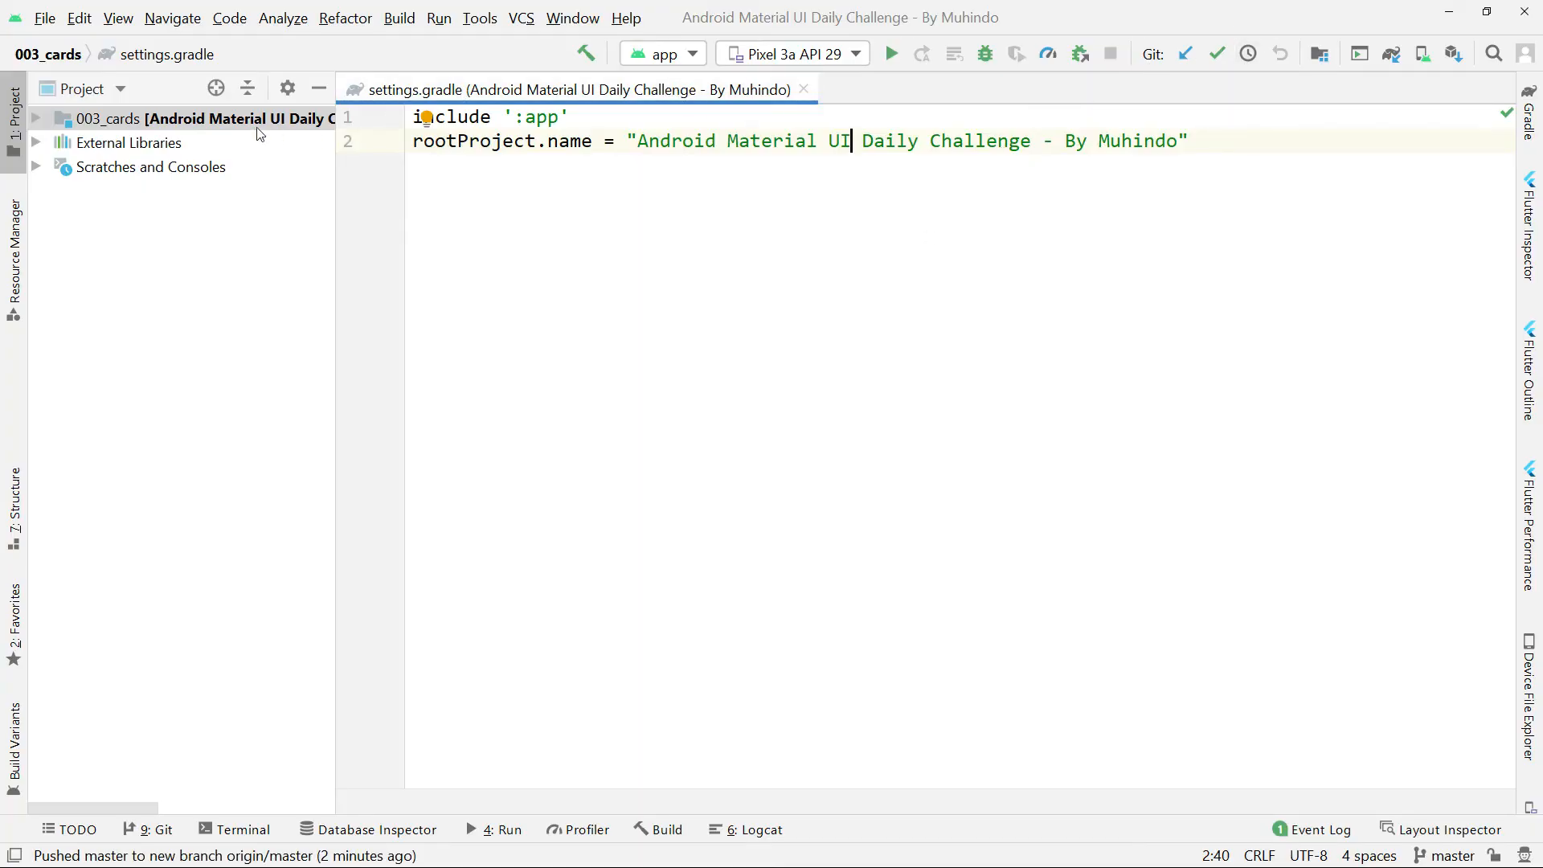
pyautogui.click(99, 95)
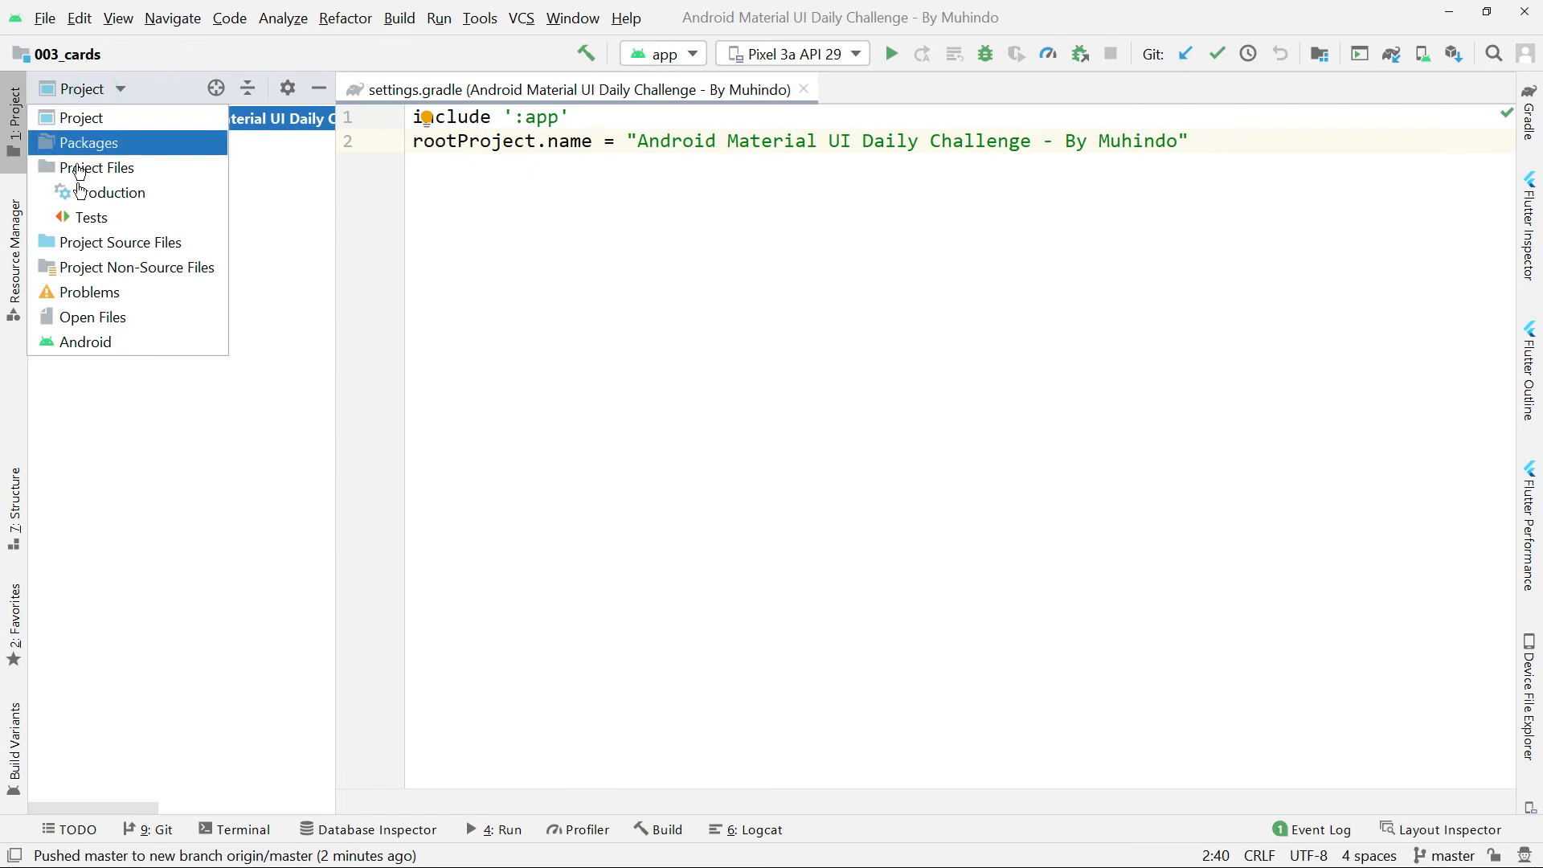
pyautogui.click(85, 341)
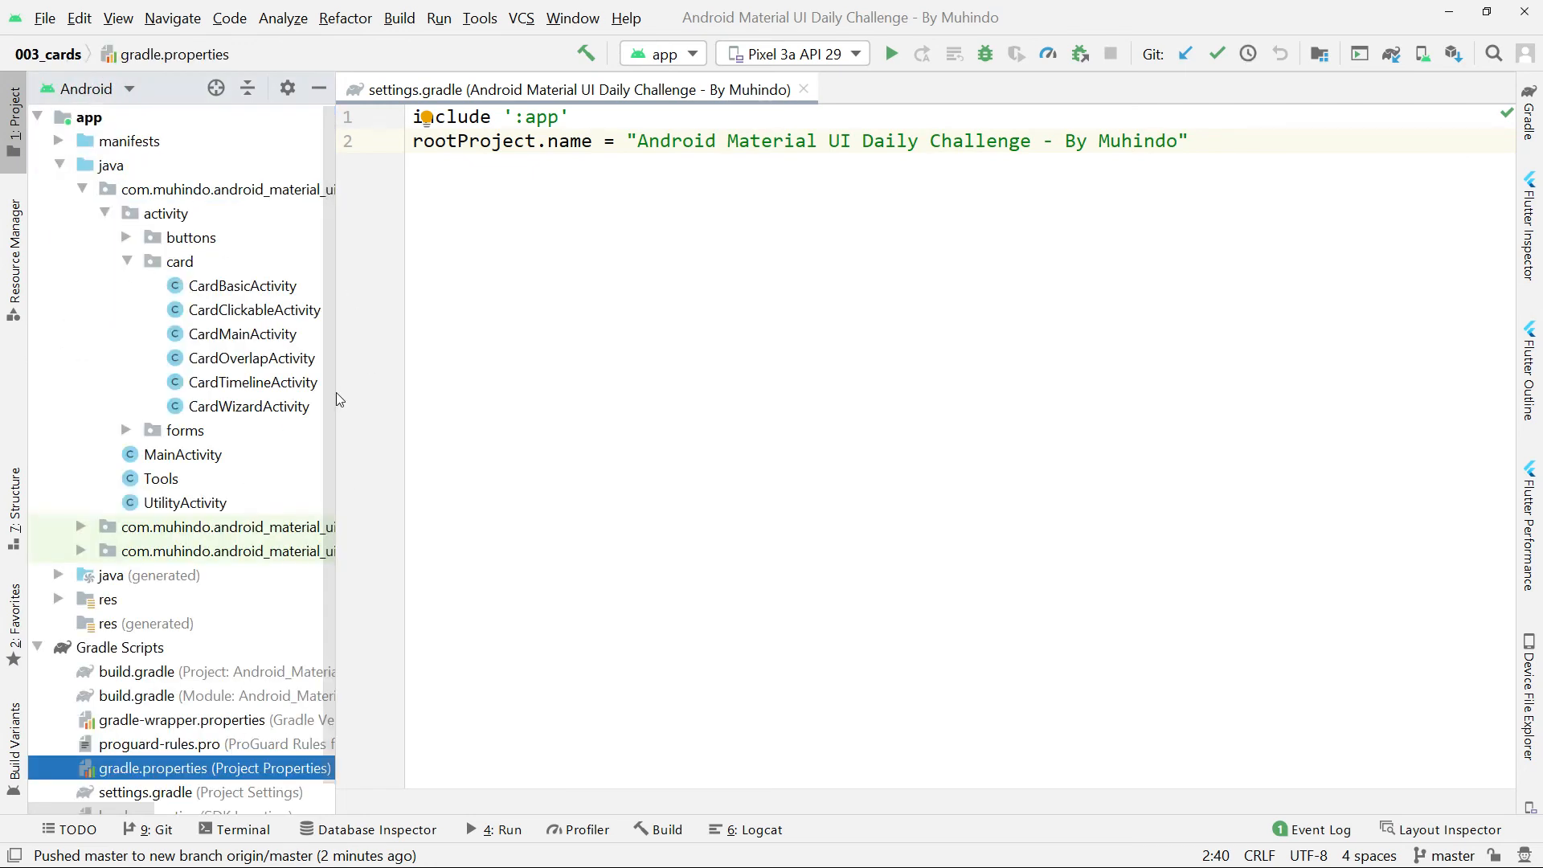
pyautogui.click(768, 242)
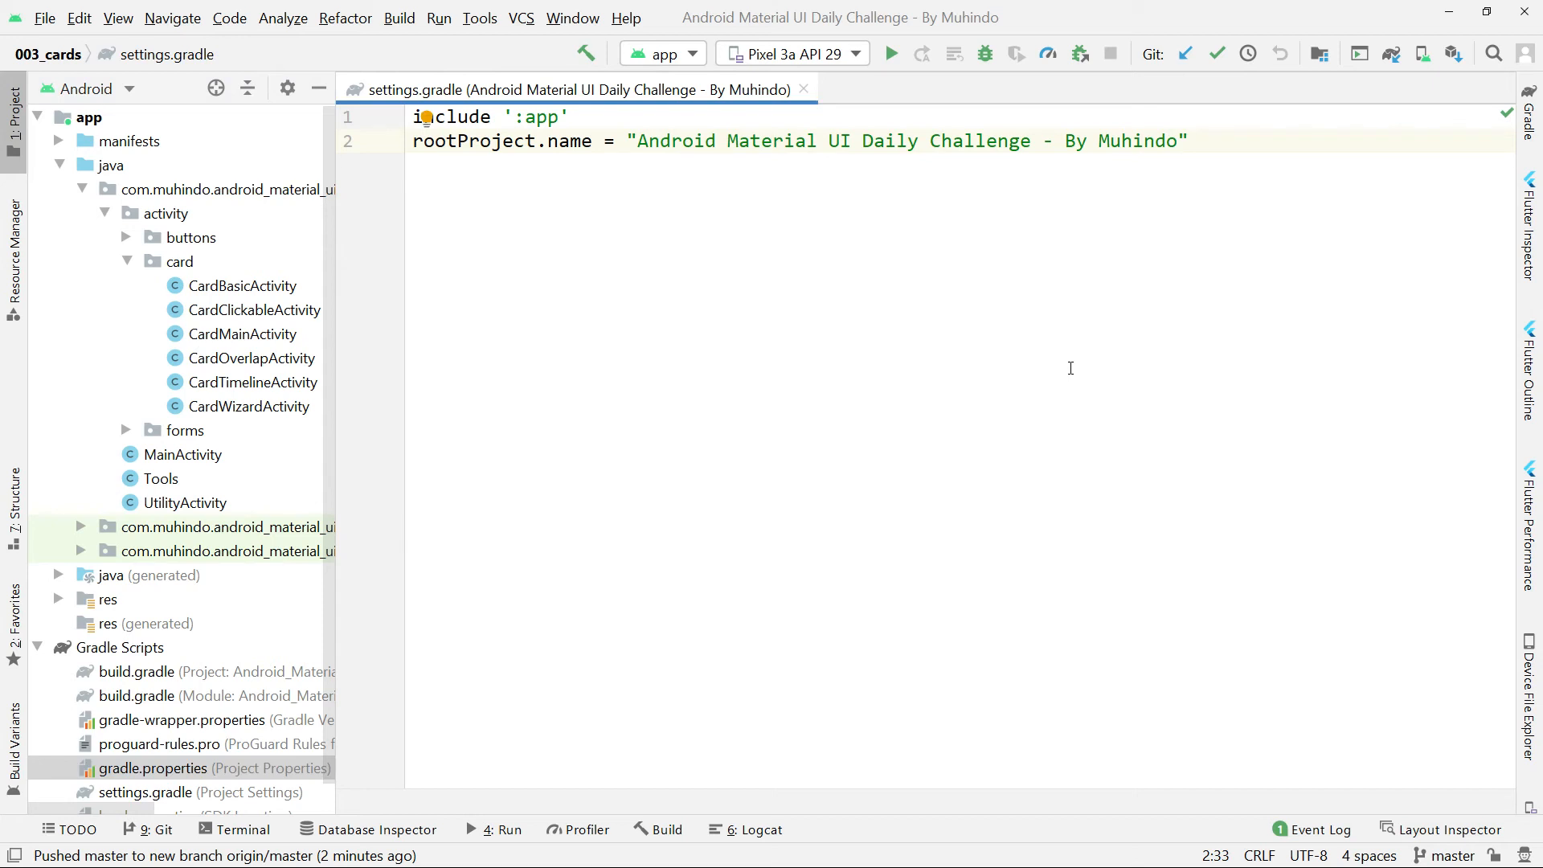
pyautogui.click(694, 269)
pyautogui.hotkey('ctrl', 'alt', 'l')
# Switch to the browser and look at the repository's clone and download options.
pyautogui.hotkey('alt', 'Tab')
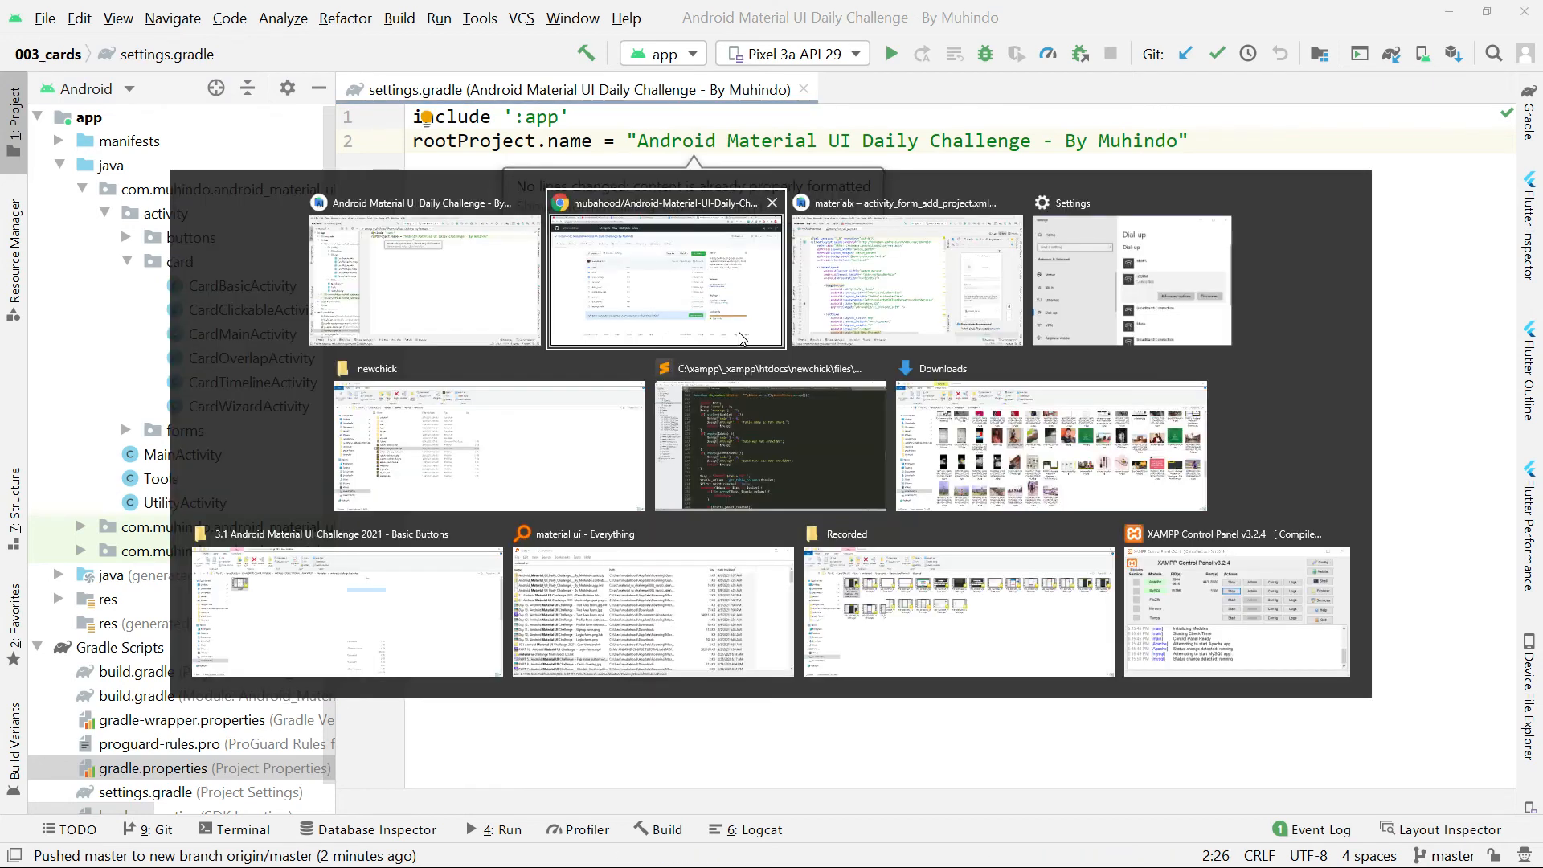
pyautogui.click(665, 291)
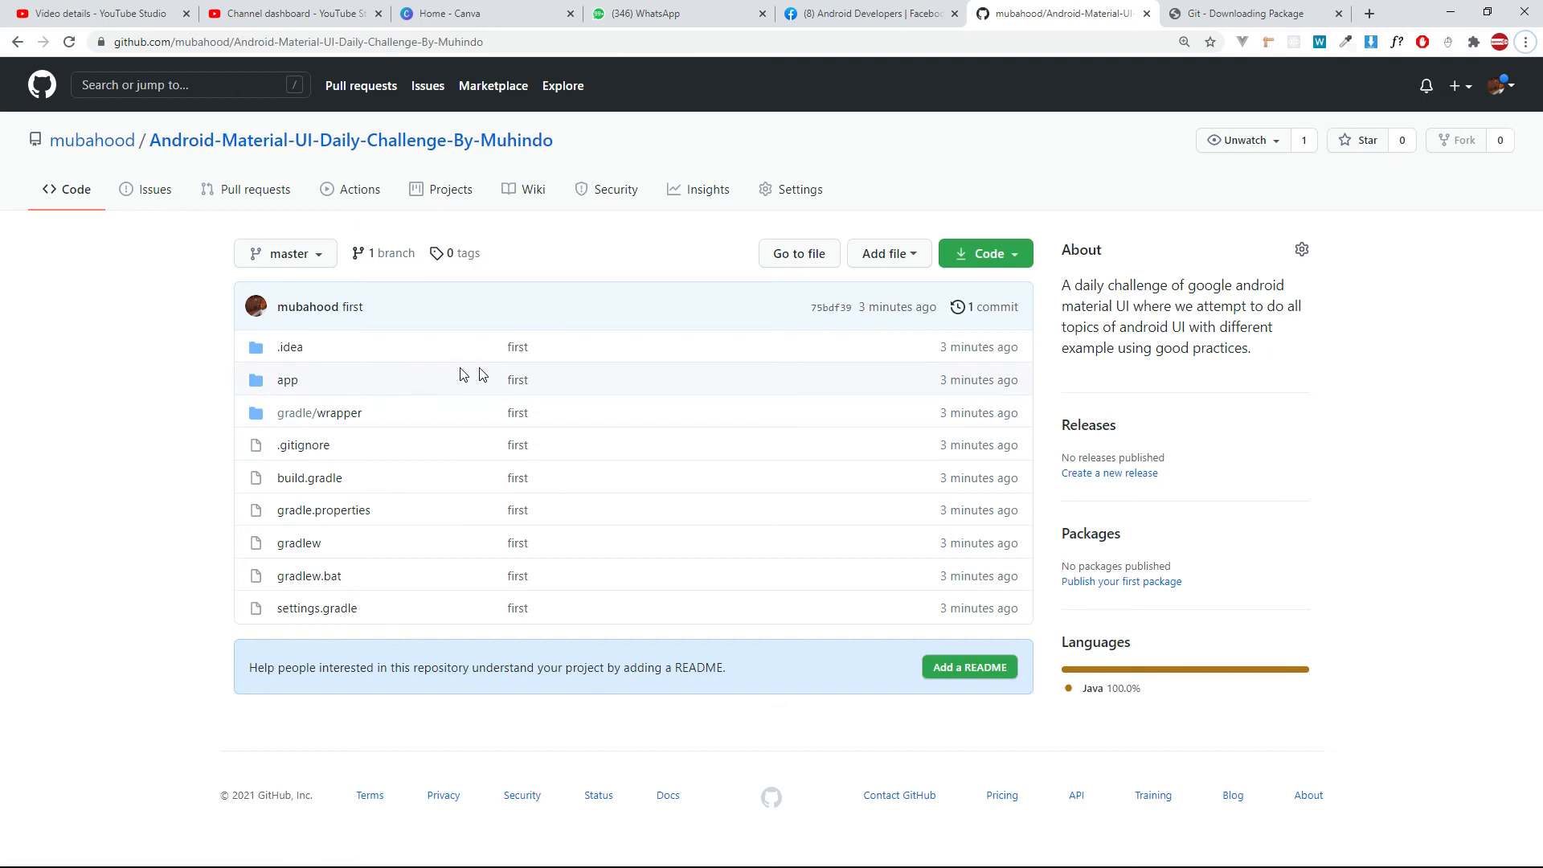
pyautogui.click(996, 255)
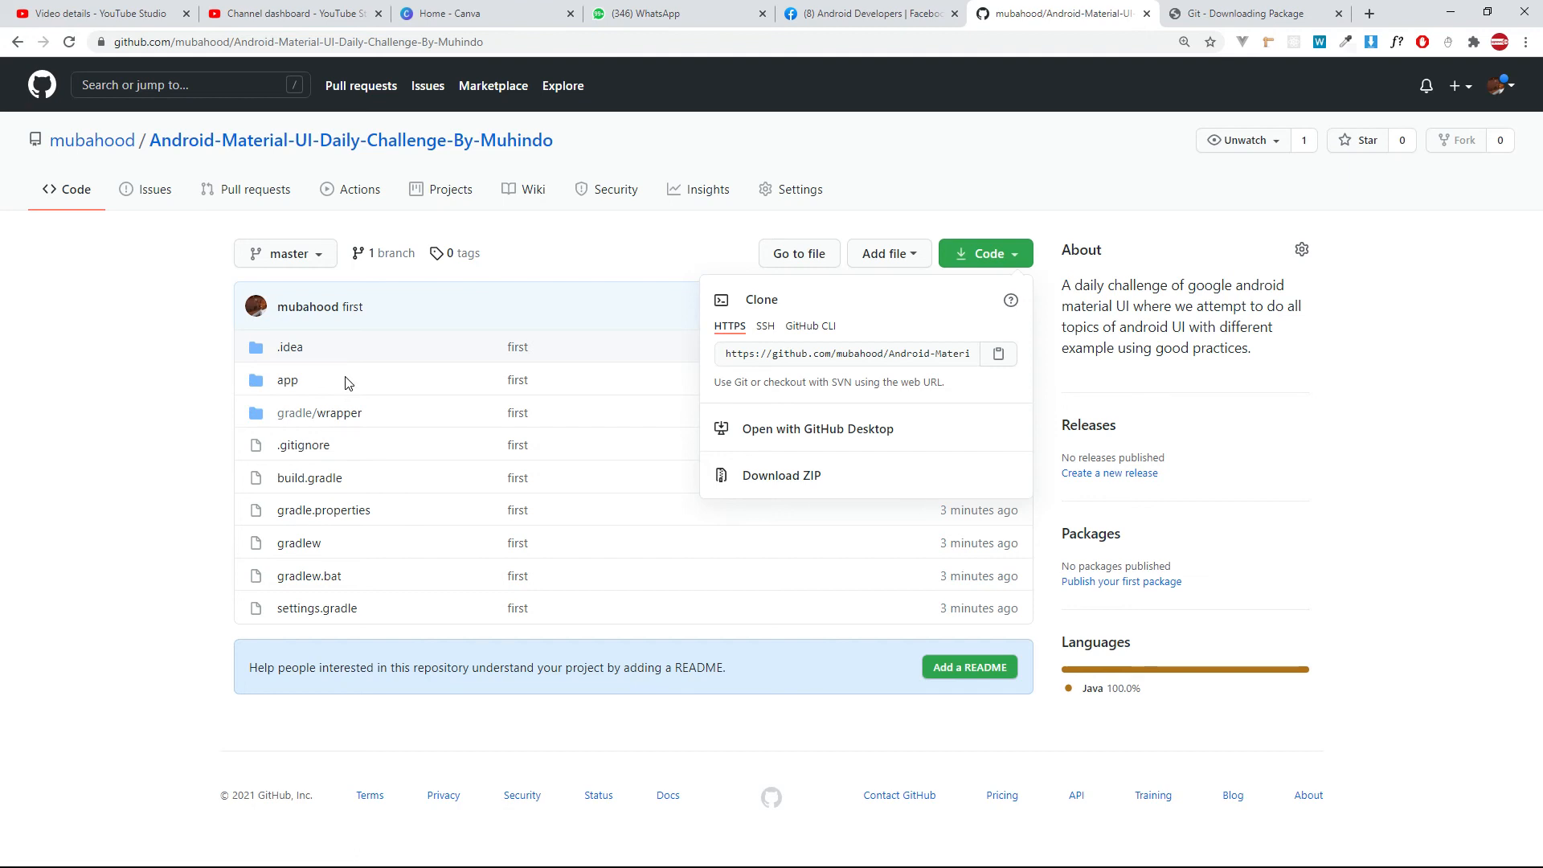
pyautogui.click(44, 448)
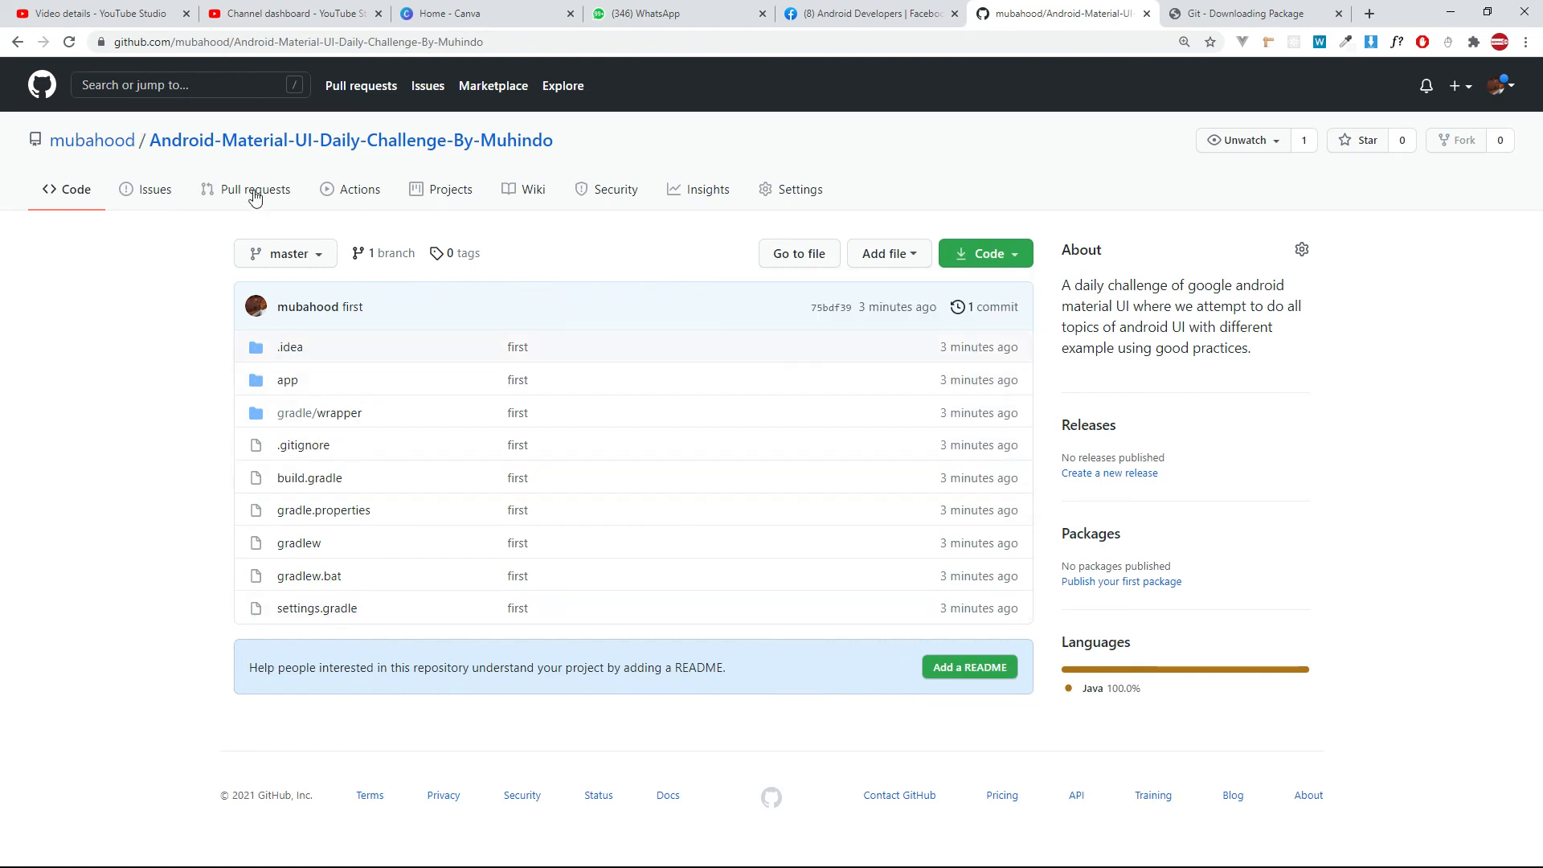
# Open the repository owner's profile and view the list of repositories.
pyautogui.click(225, 188)
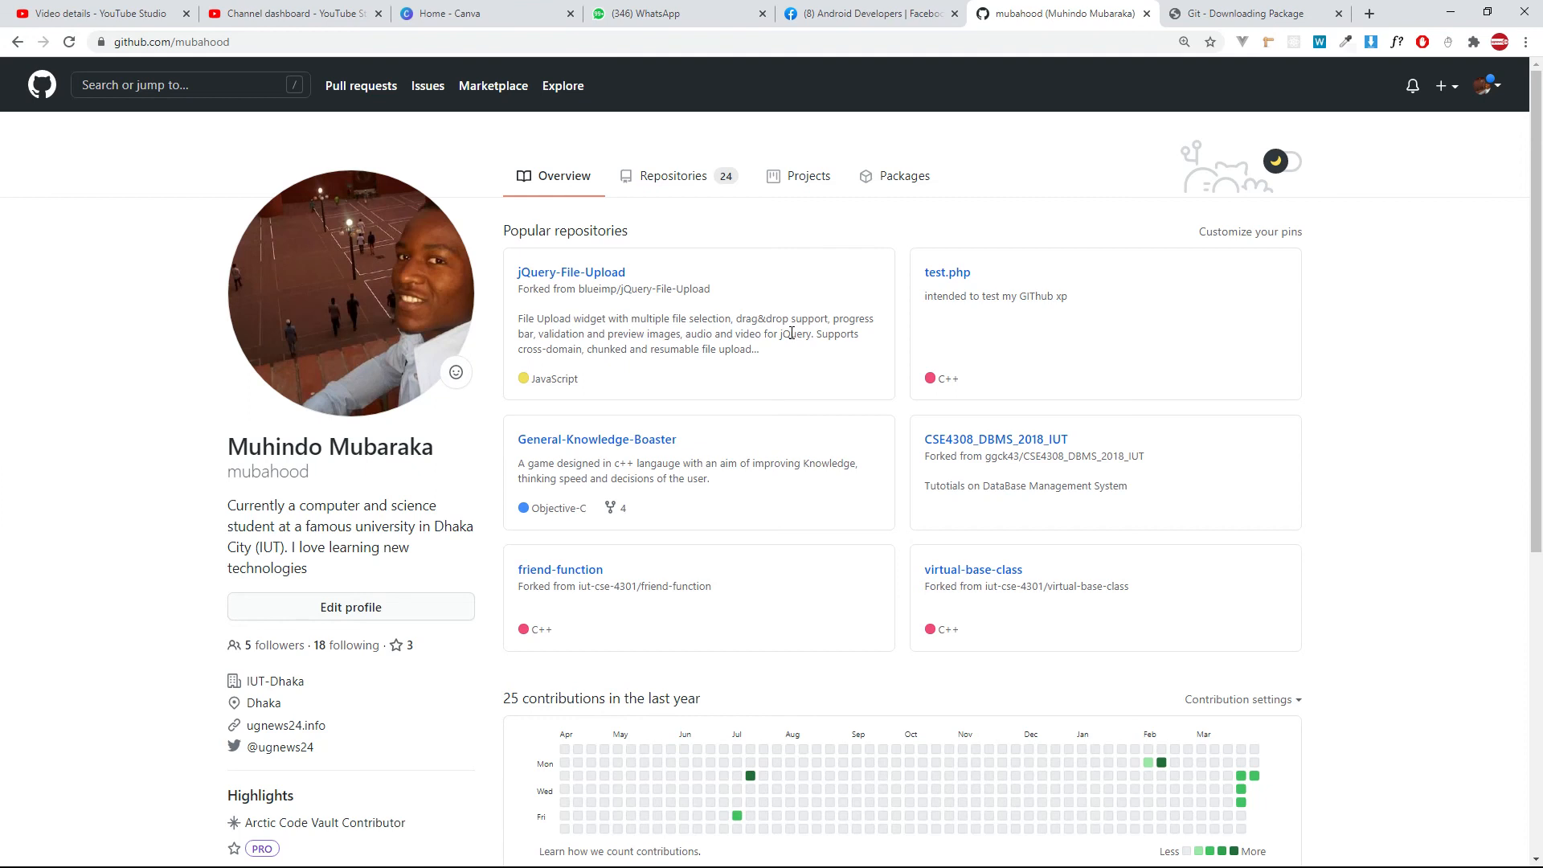
pyautogui.click(702, 185)
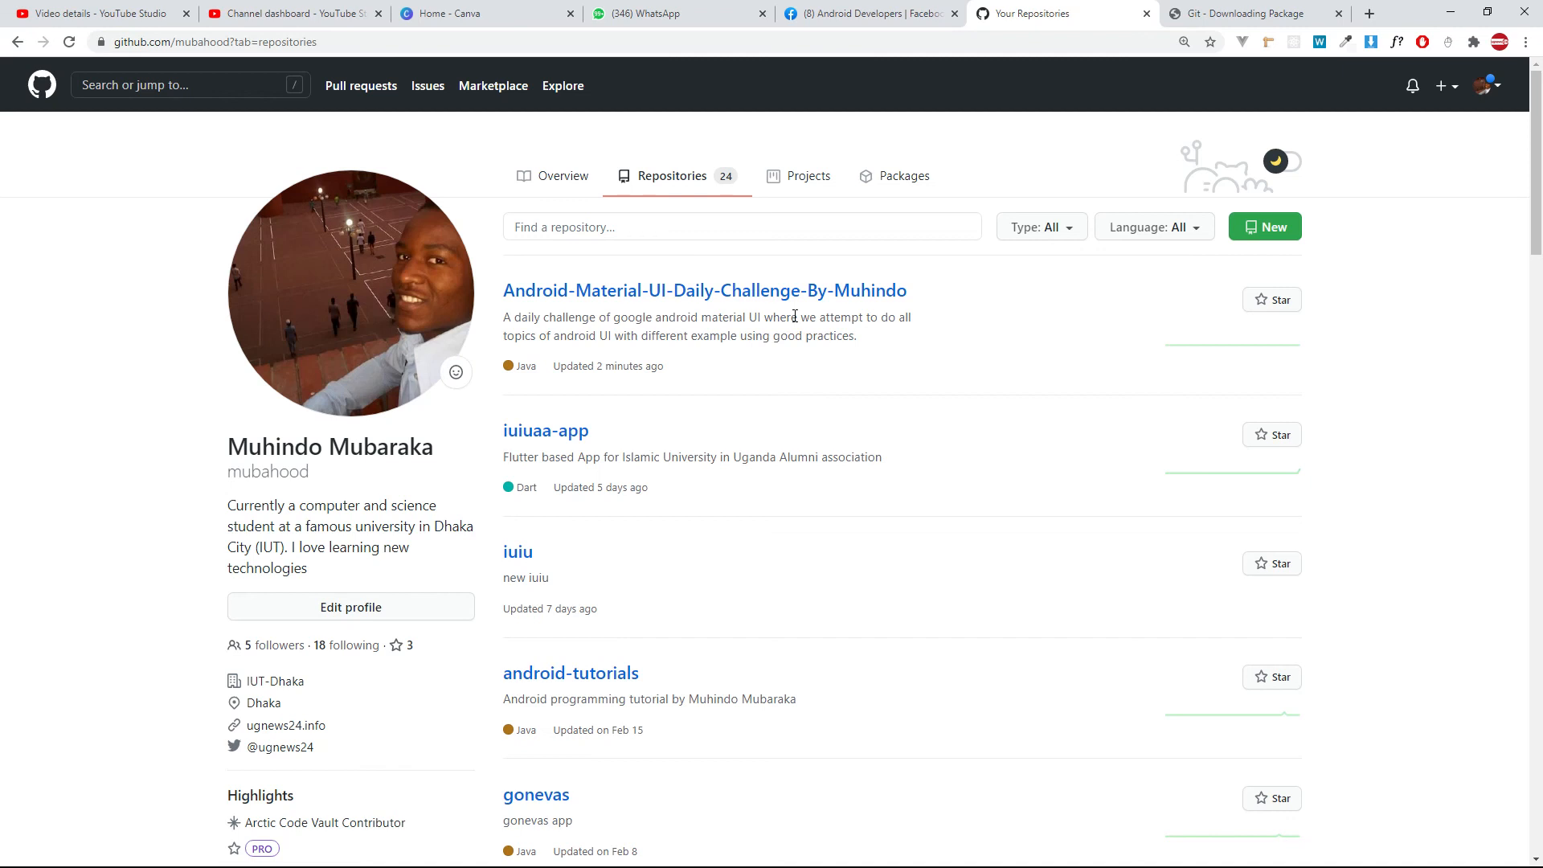
pyautogui.hotkey('alt', 'Tab')
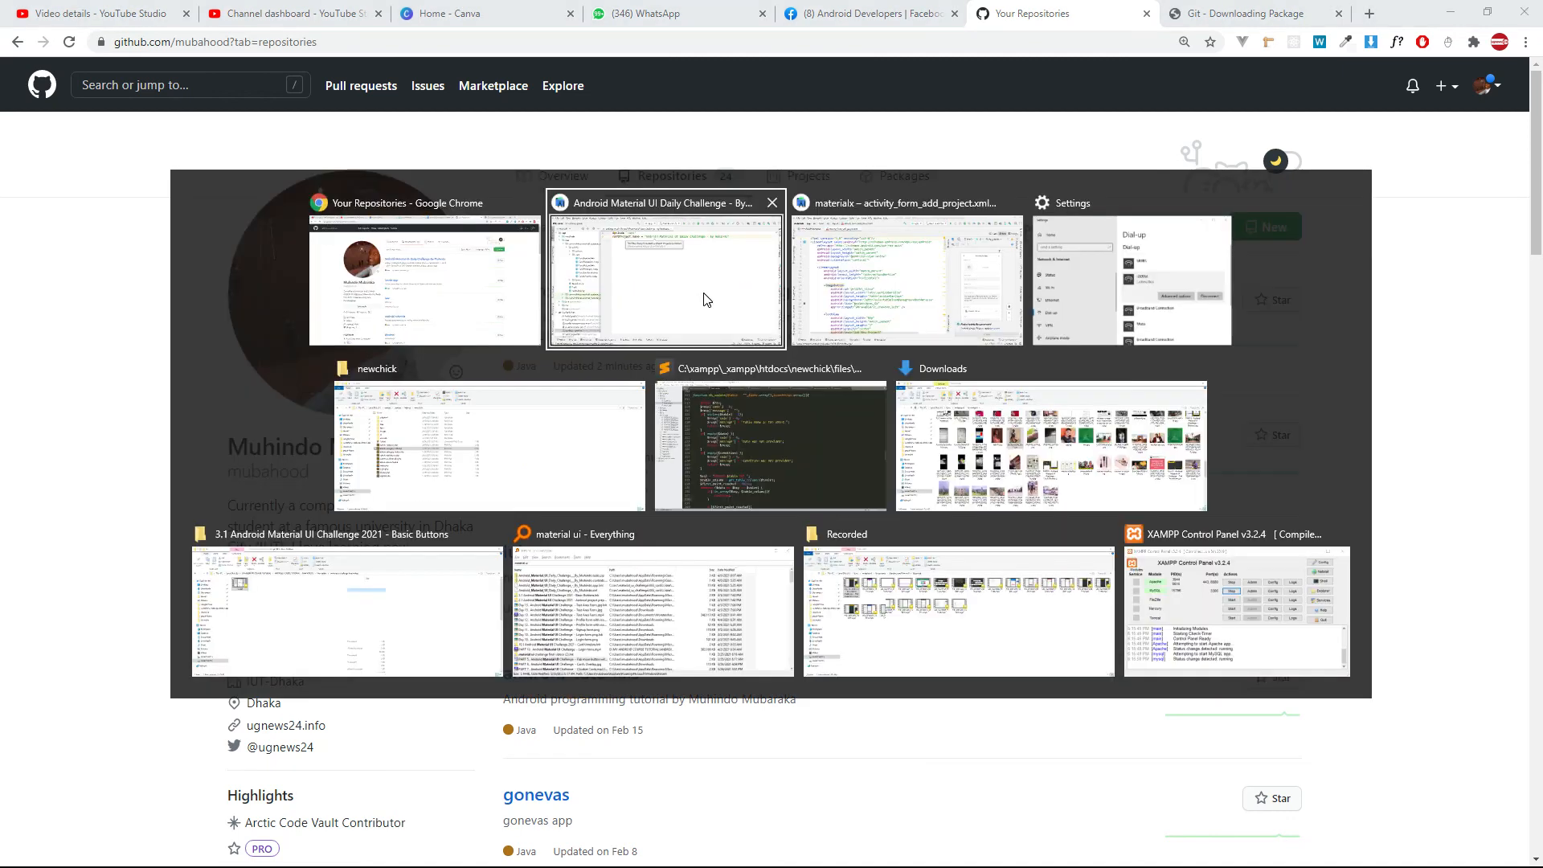
pyautogui.click(415, 291)
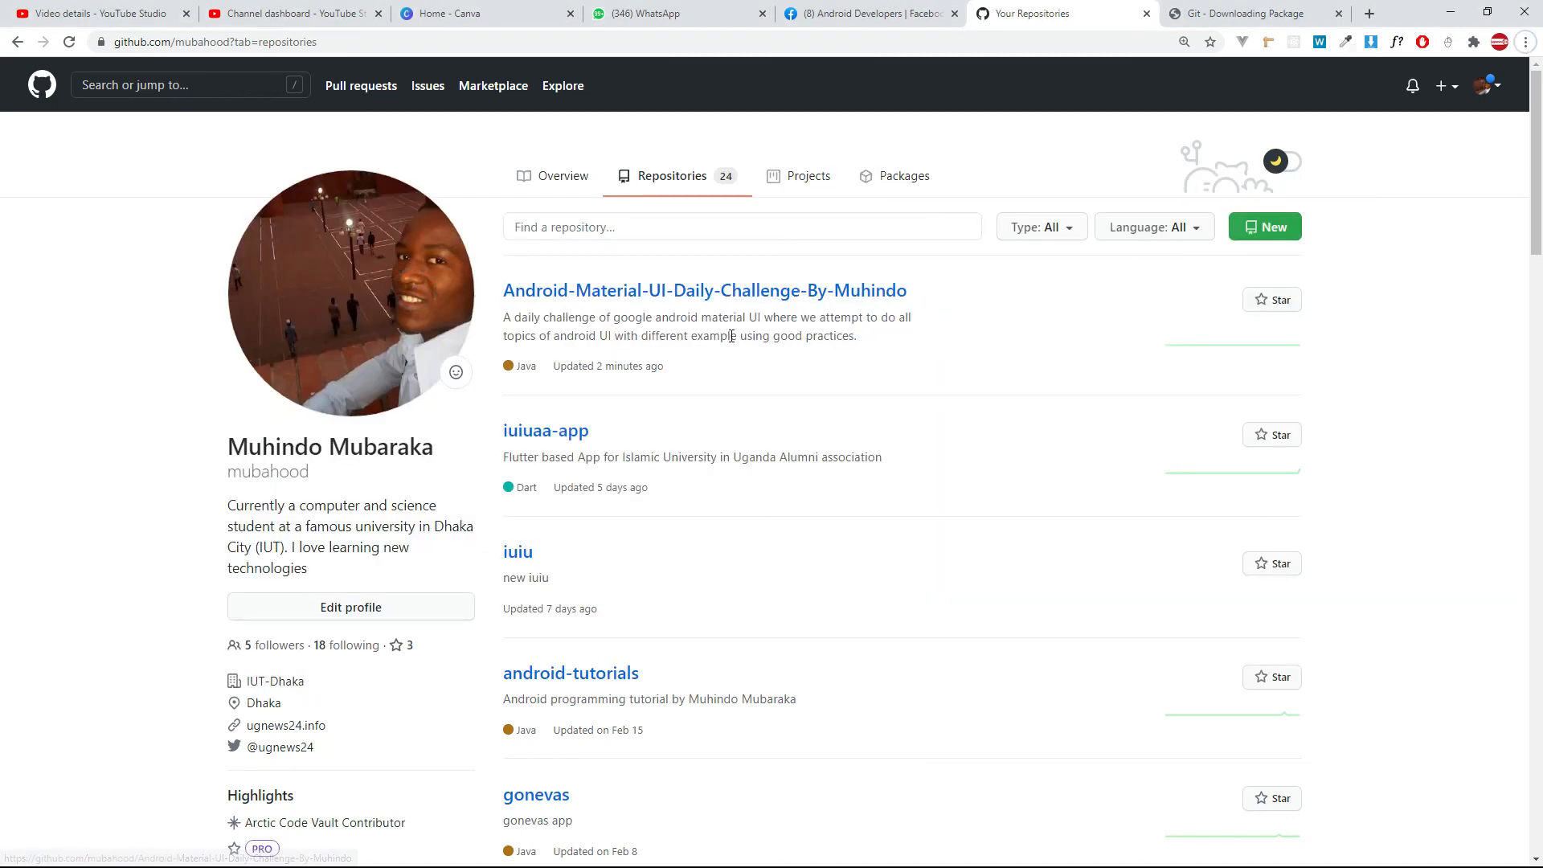
# Switch to Android Studio and open the CardBasicActivity class from the card package.
pyautogui.hotkey('alt', 'Tab')
pyautogui.click(674, 293)
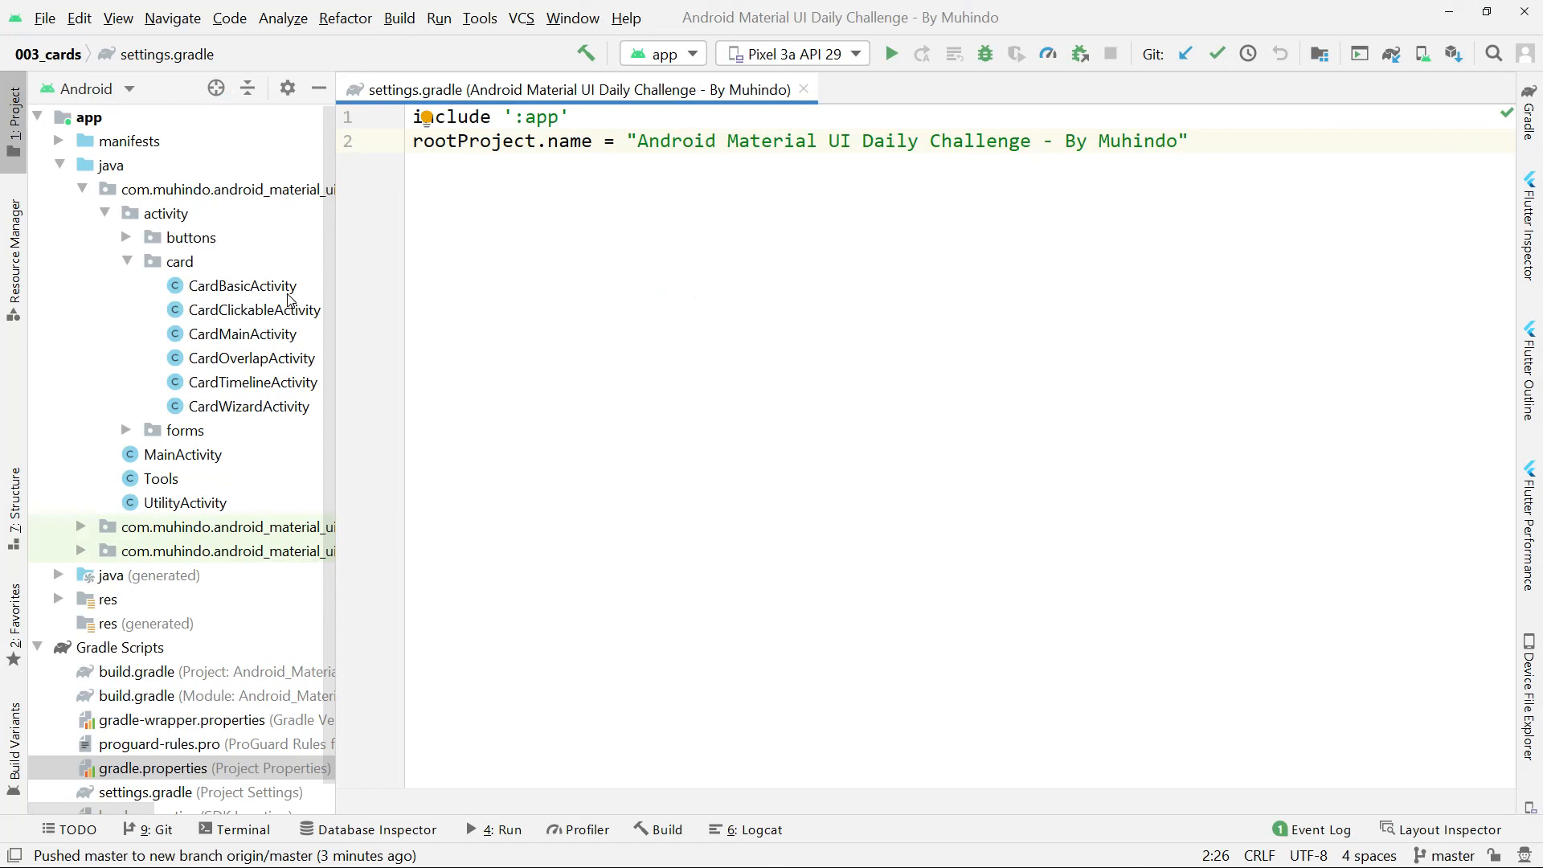
pyautogui.doubleClick(242, 286)
# Add the comment "//this is a simple comment" on a new line below the setContentView call in onCreate.
pyautogui.click(1120, 331)
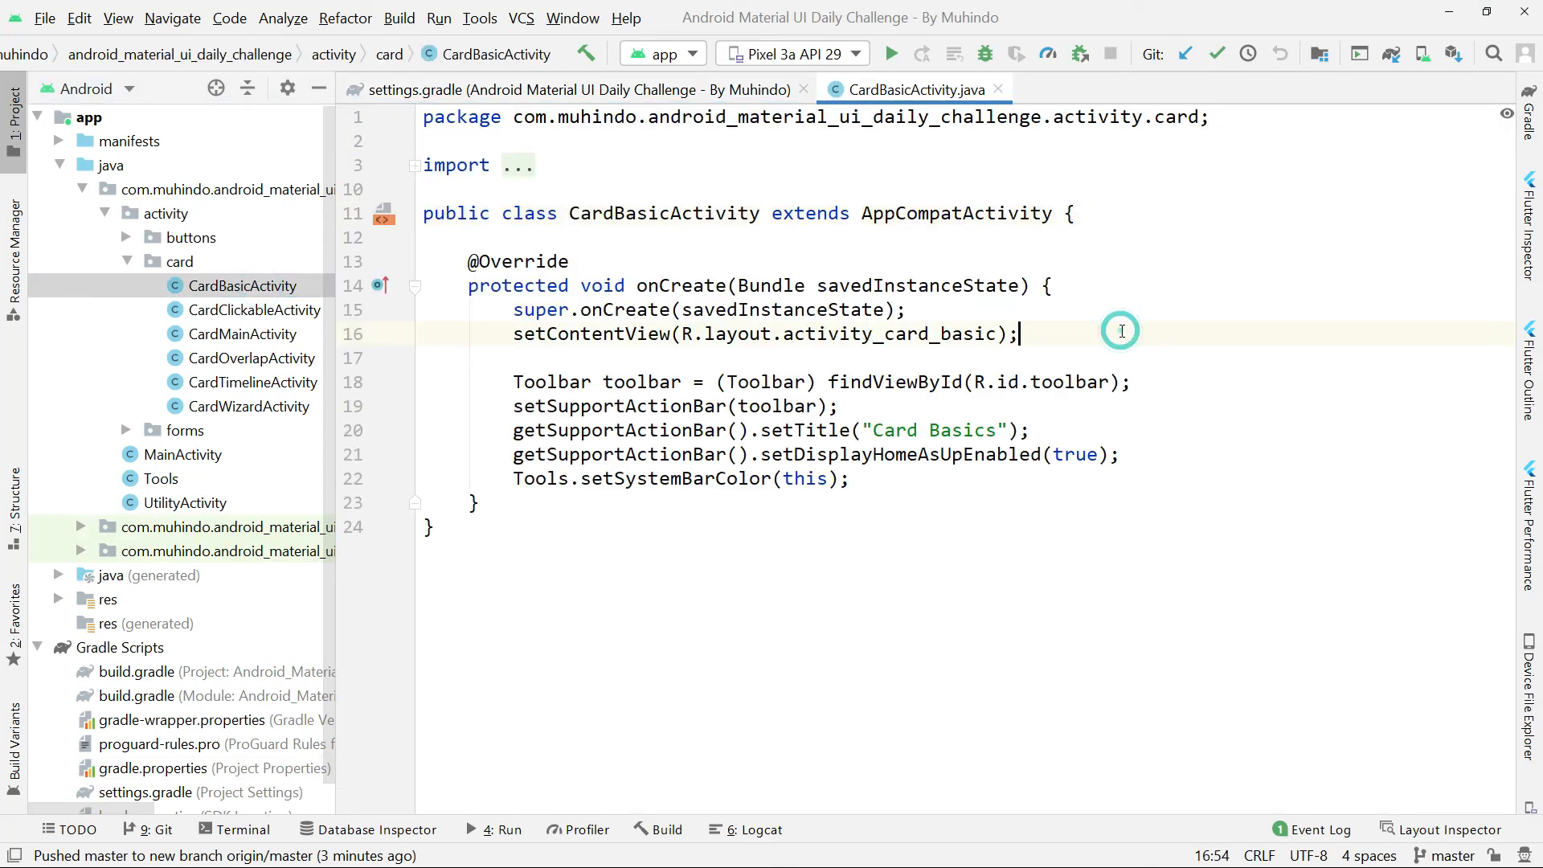
pyautogui.press('Return')
pyautogui.write('//this is a simple comment')
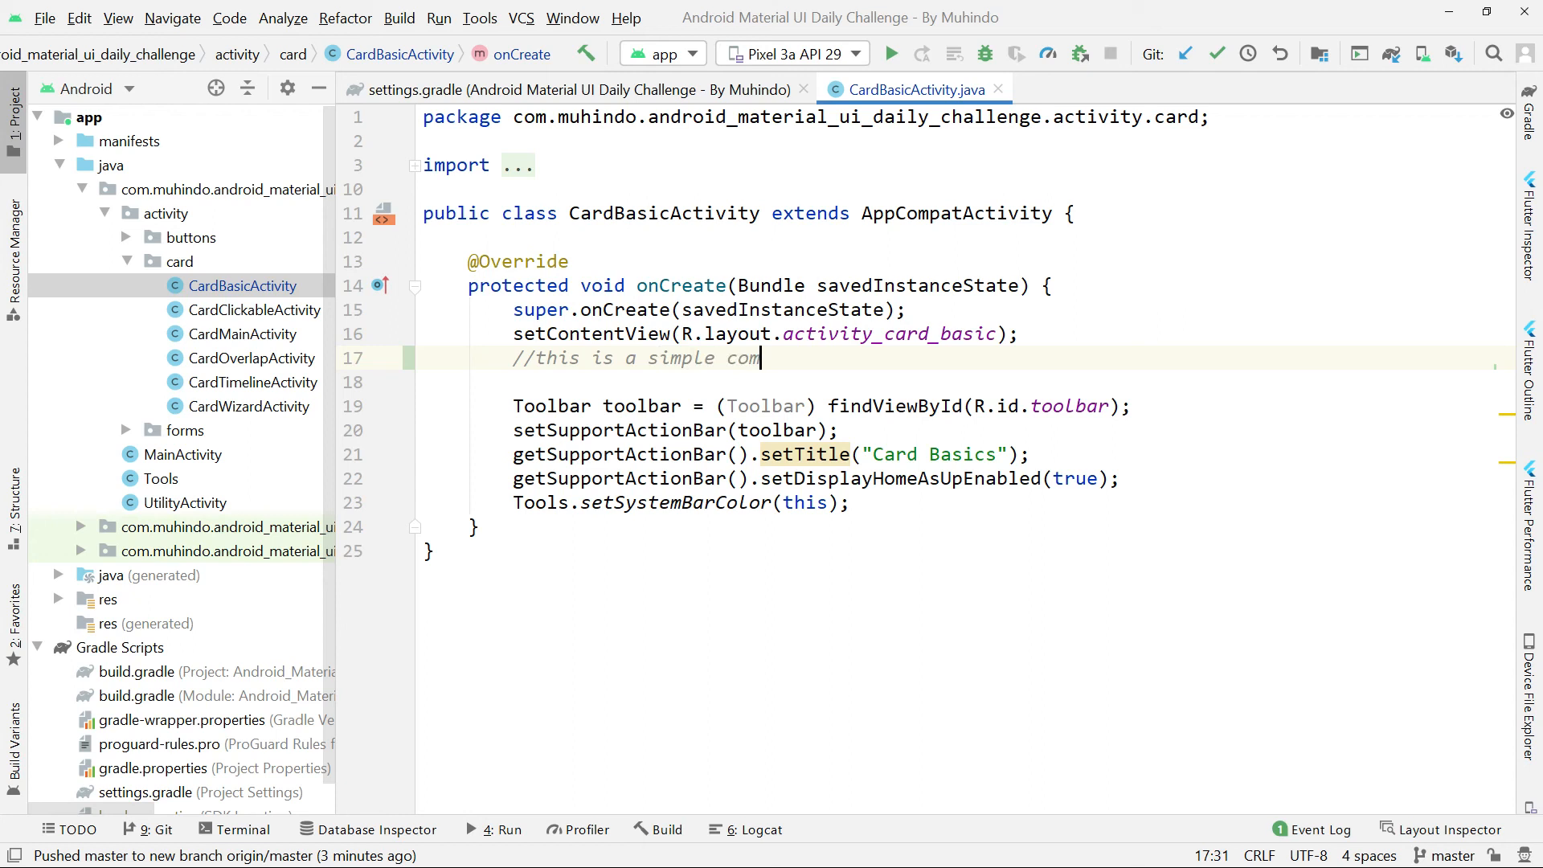
pyautogui.click(929, 441)
# Review the added comment in the diff and commit CardBasicActivity.java with the message "first", skipping the code analysis review.
pyautogui.click(520, 18)
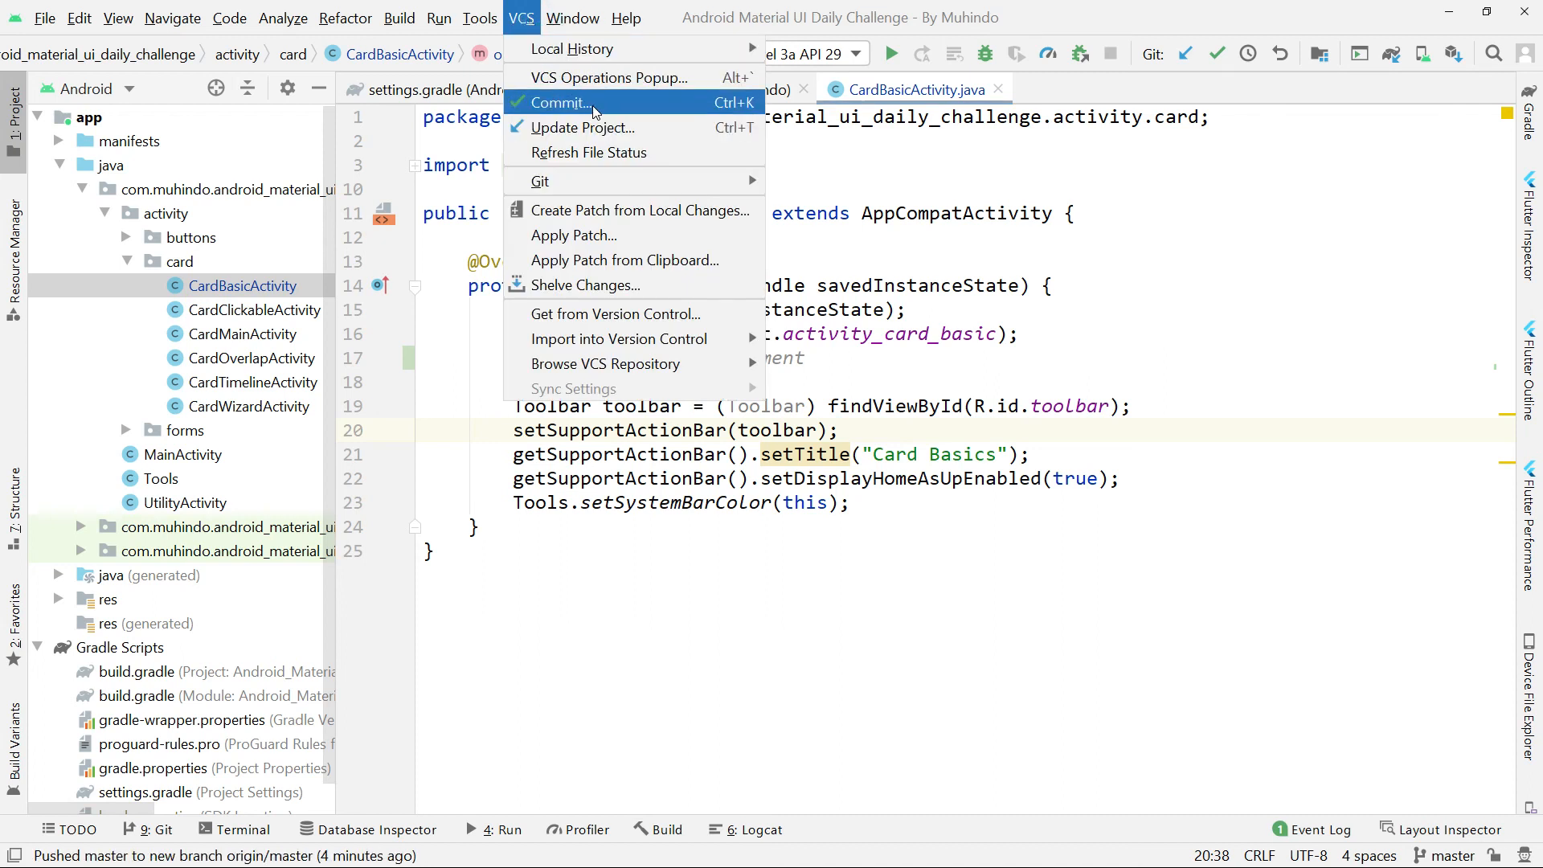
pyautogui.click(658, 103)
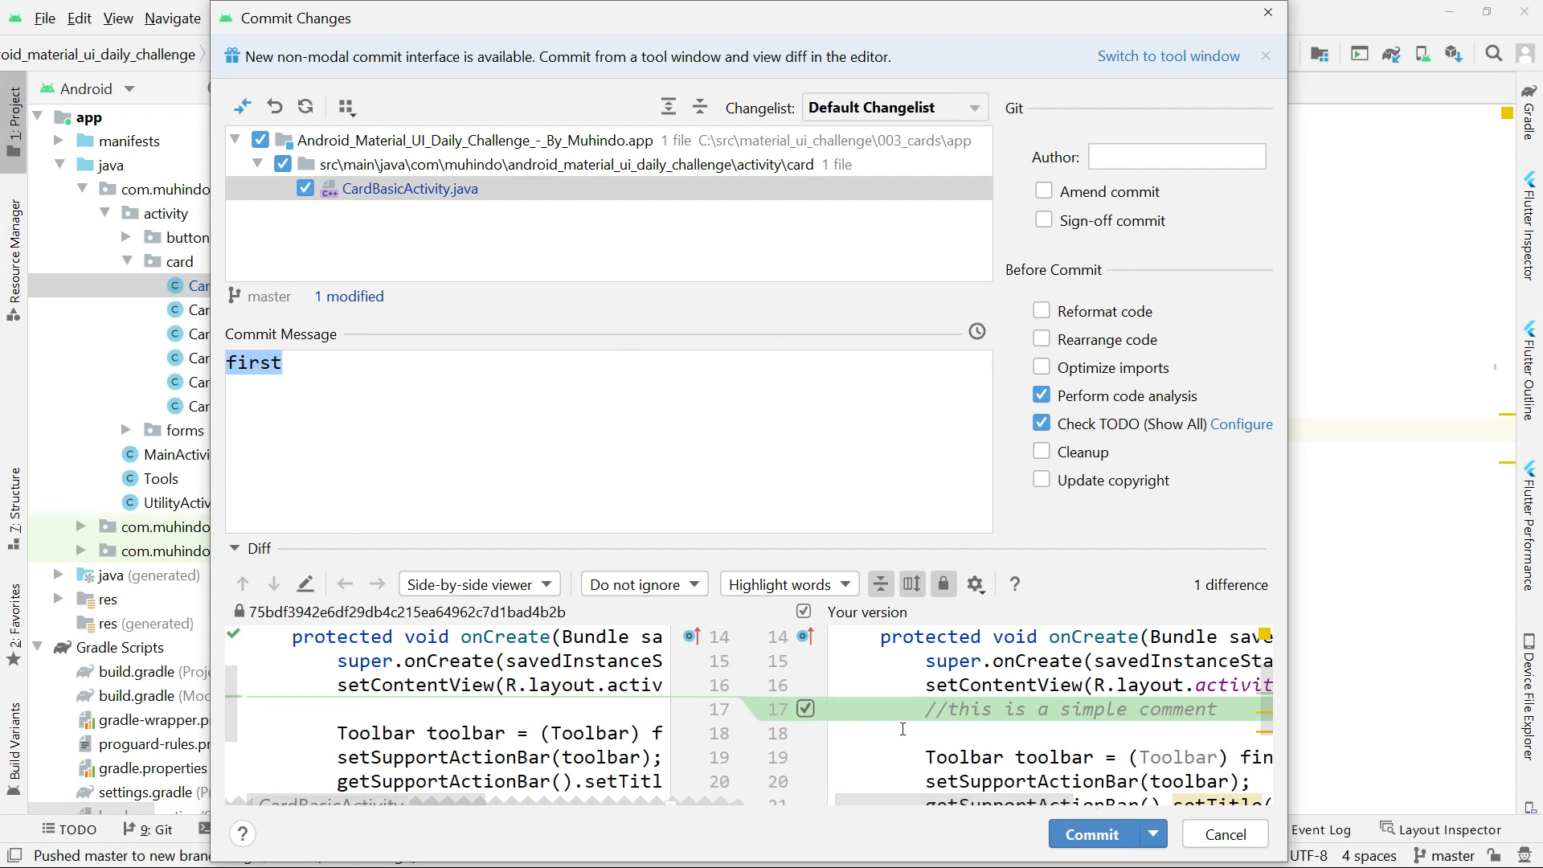
pyautogui.moveTo(872, 539); pyautogui.dragTo(872, 406)
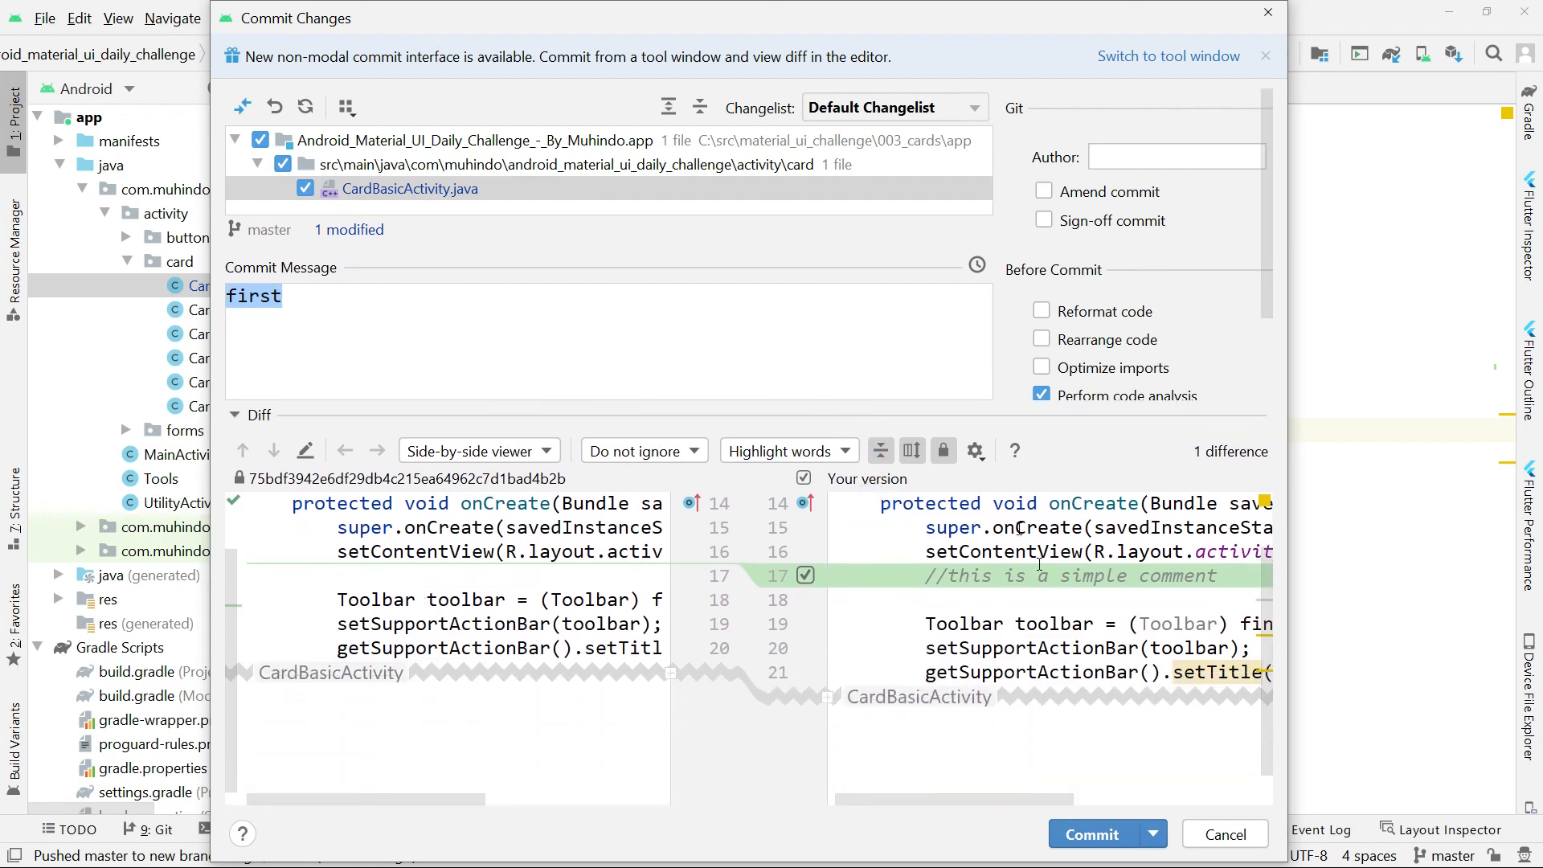
pyautogui.click(1011, 578)
pyautogui.moveTo(948, 572); pyautogui.dragTo(1049, 575)
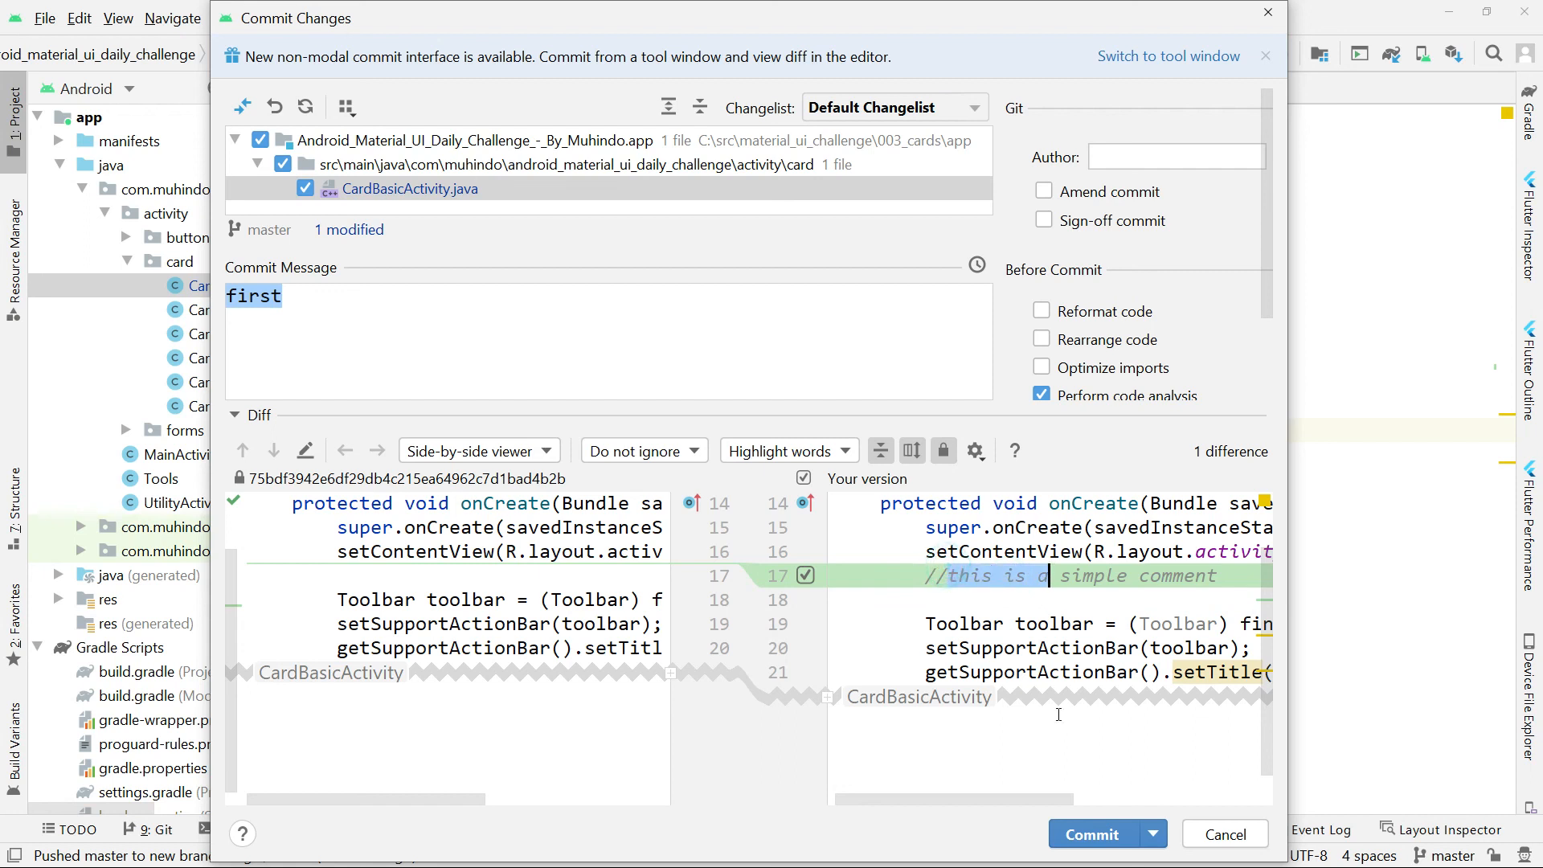
pyautogui.click(1113, 836)
pyautogui.click(746, 490)
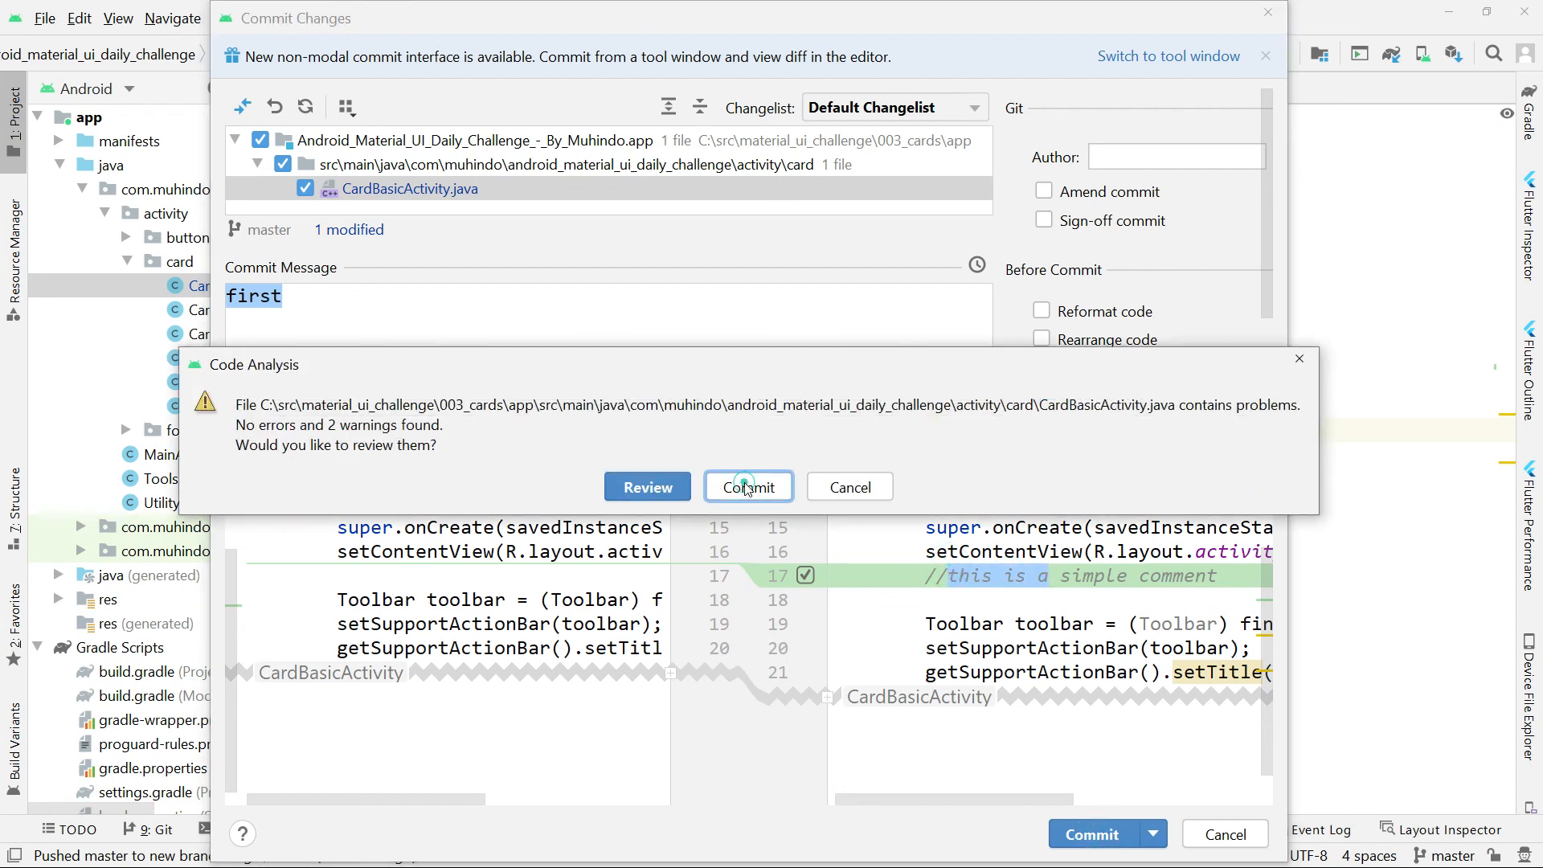
# Select the setContentView and comment lines and try to commit the project again.
pyautogui.moveTo(876, 353); pyautogui.dragTo(504, 334)
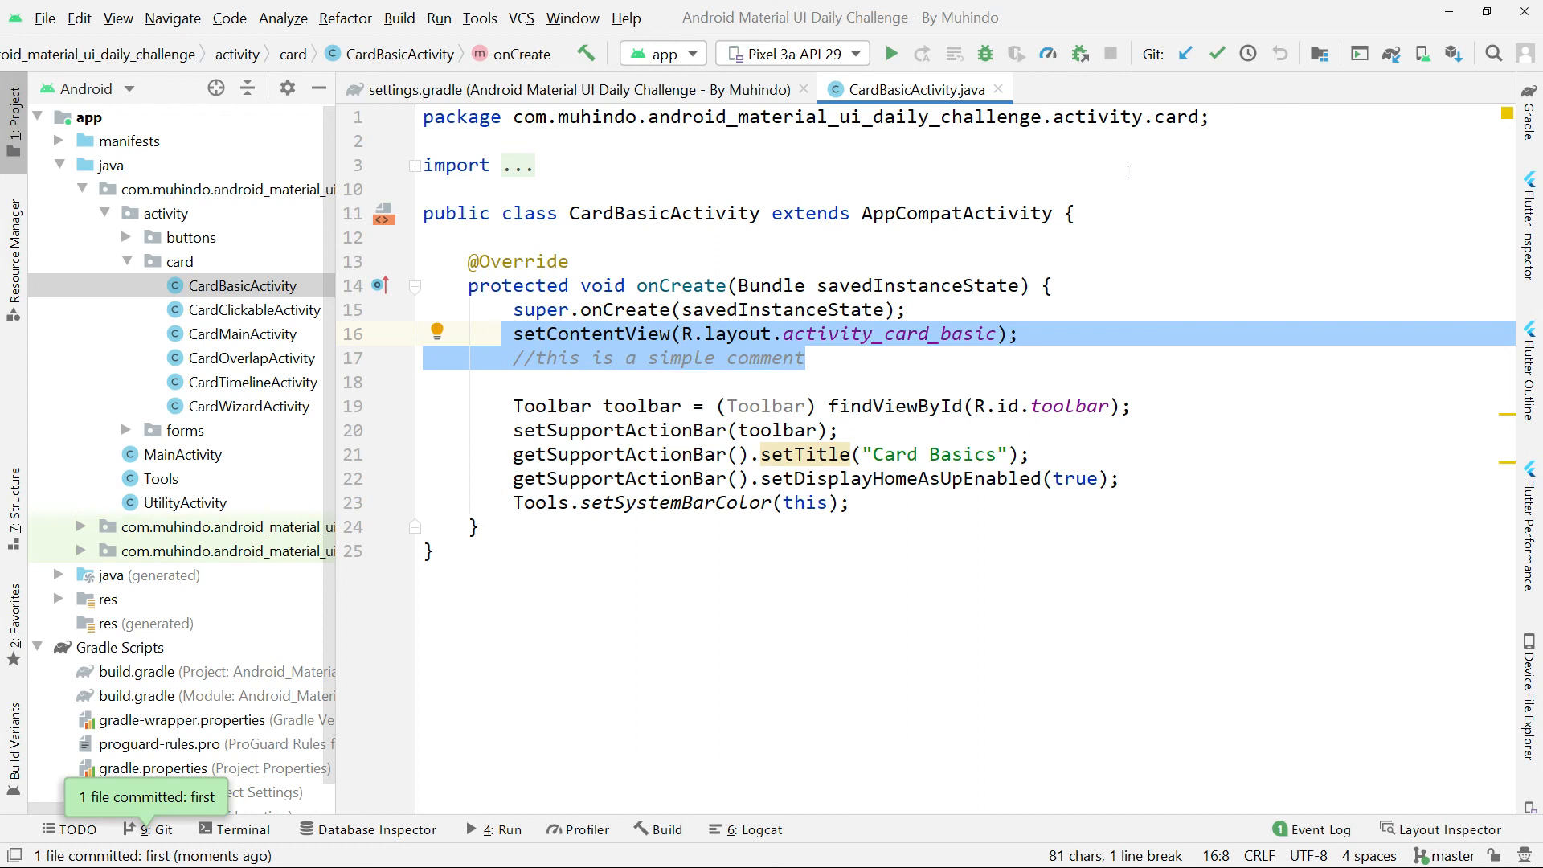
pyautogui.click(1216, 54)
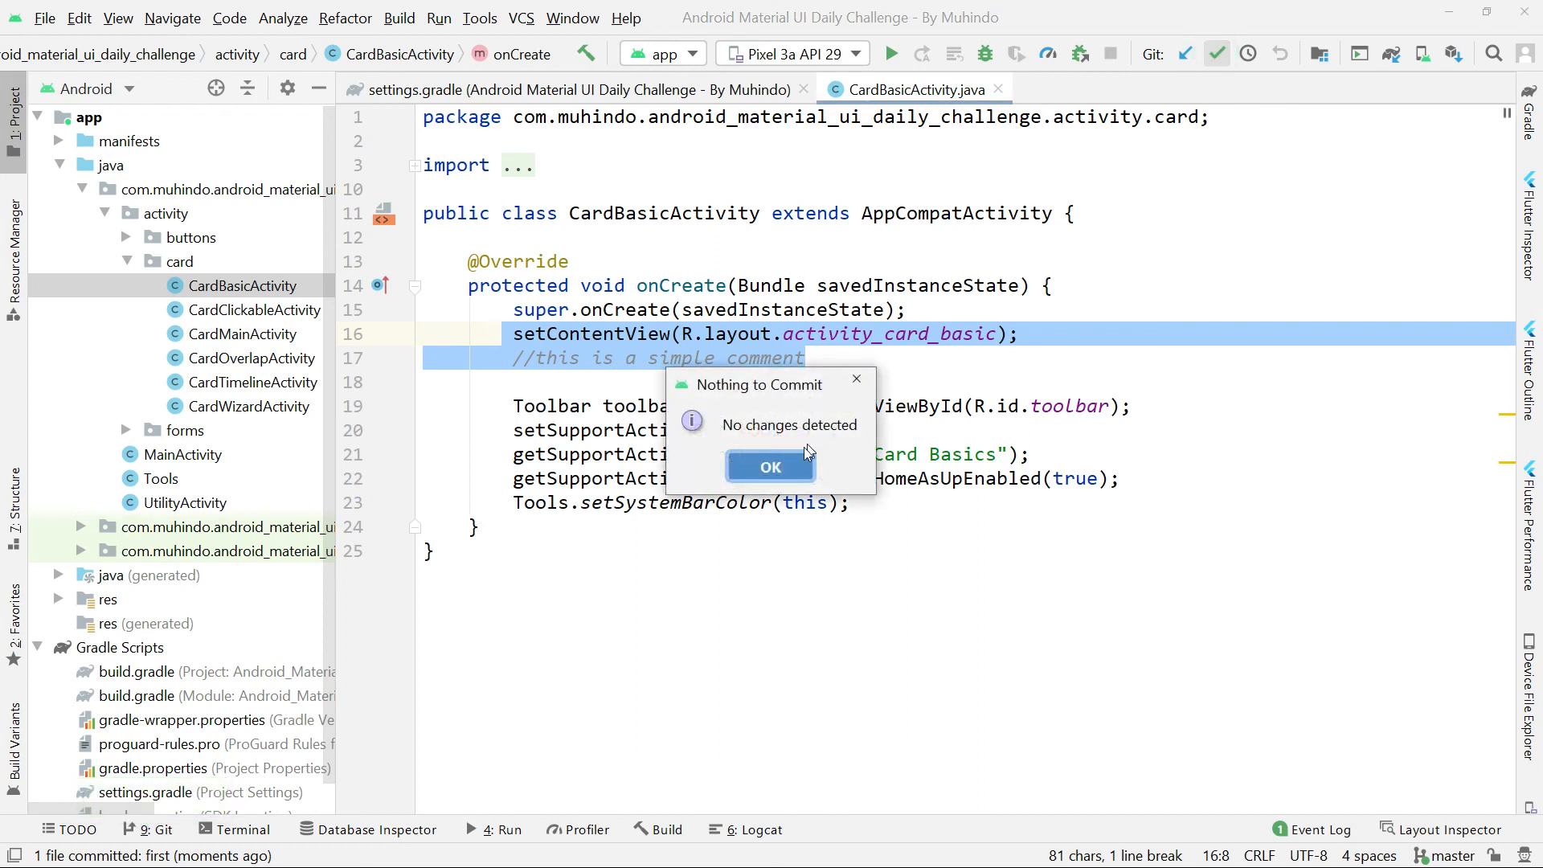
pyautogui.click(771, 466)
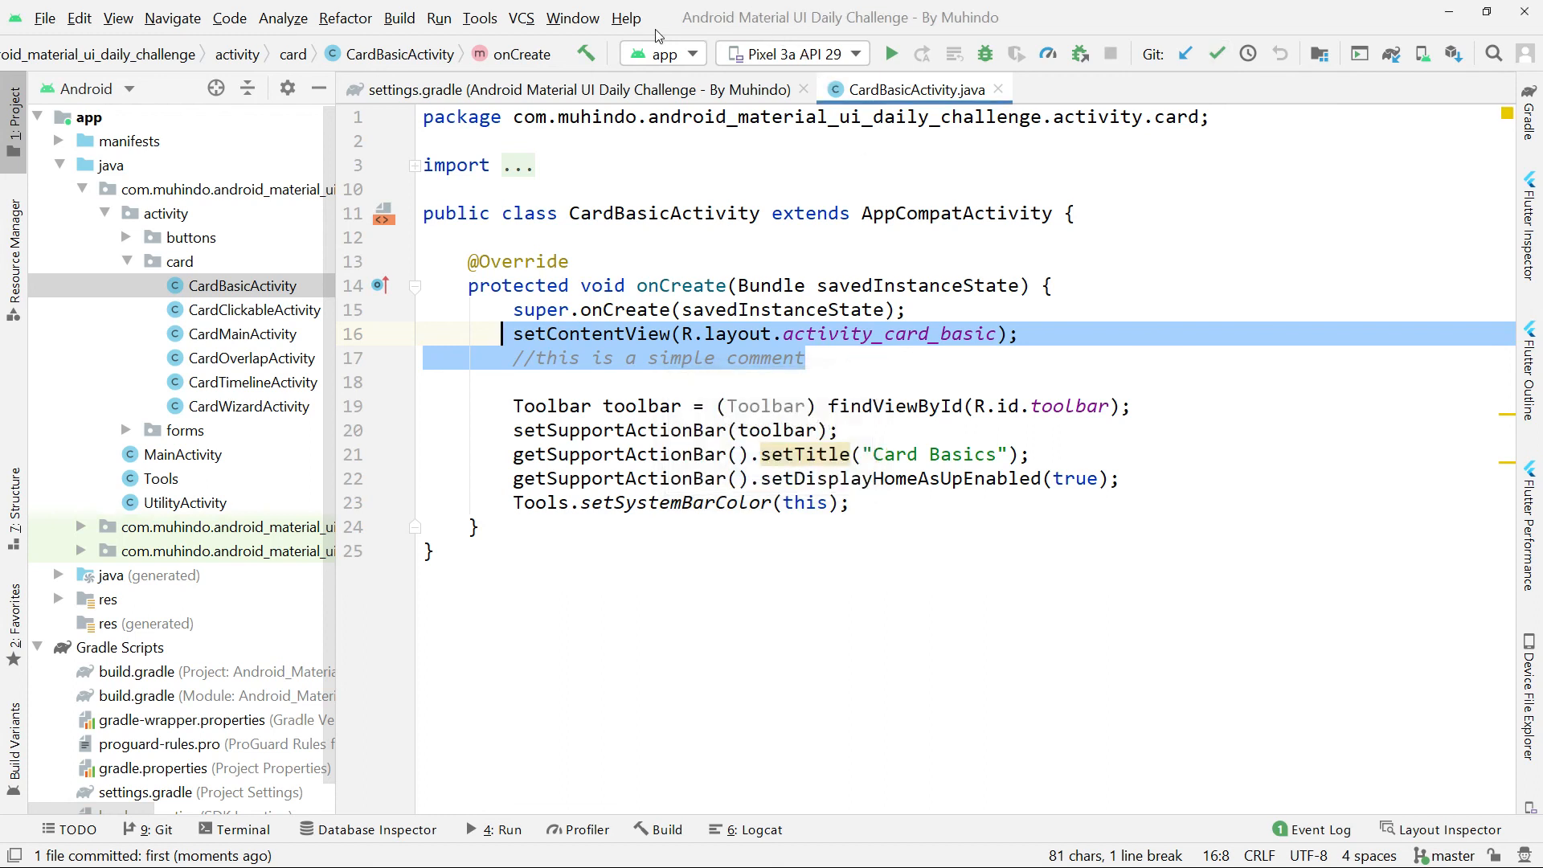
# Check the new "first" commit's details and push it from master to master on origin.
pyautogui.click(521, 20)
pyautogui.moveTo(580, 180)
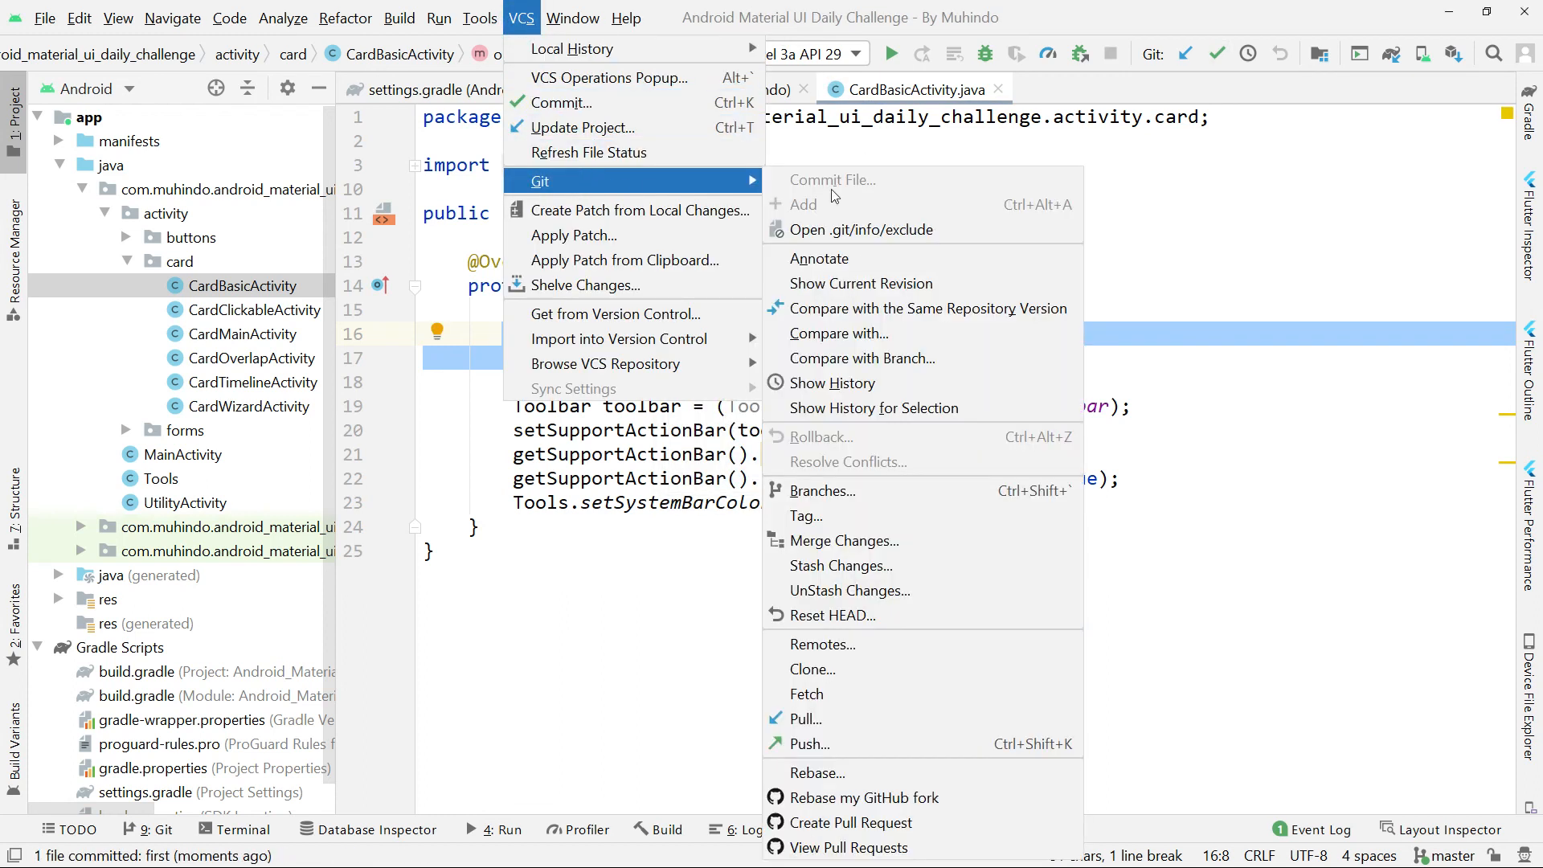
pyautogui.click(849, 740)
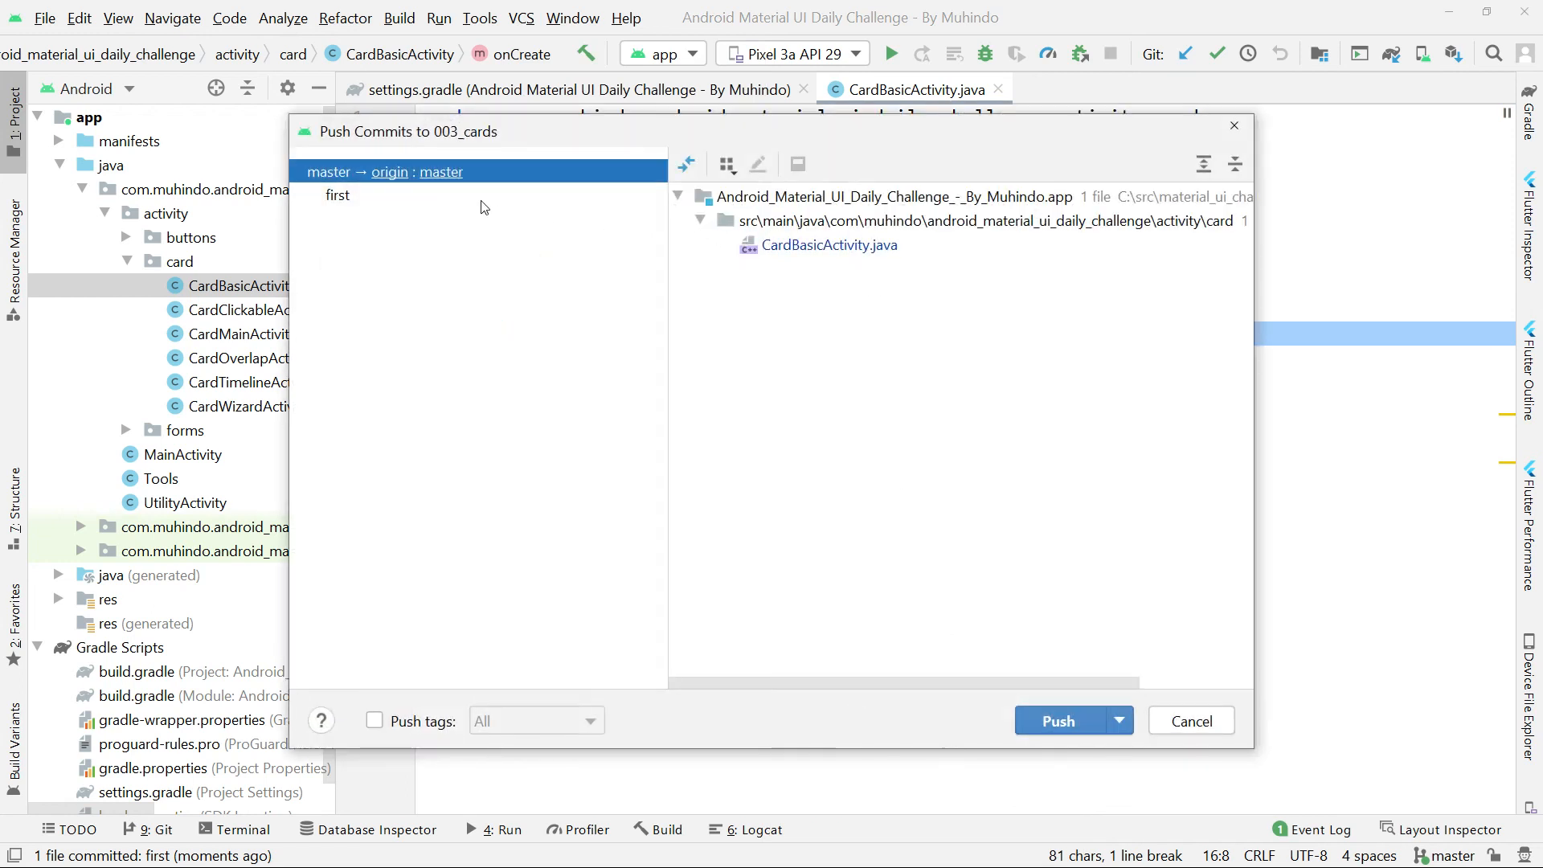
pyautogui.click(793, 251)
pyautogui.click(351, 195)
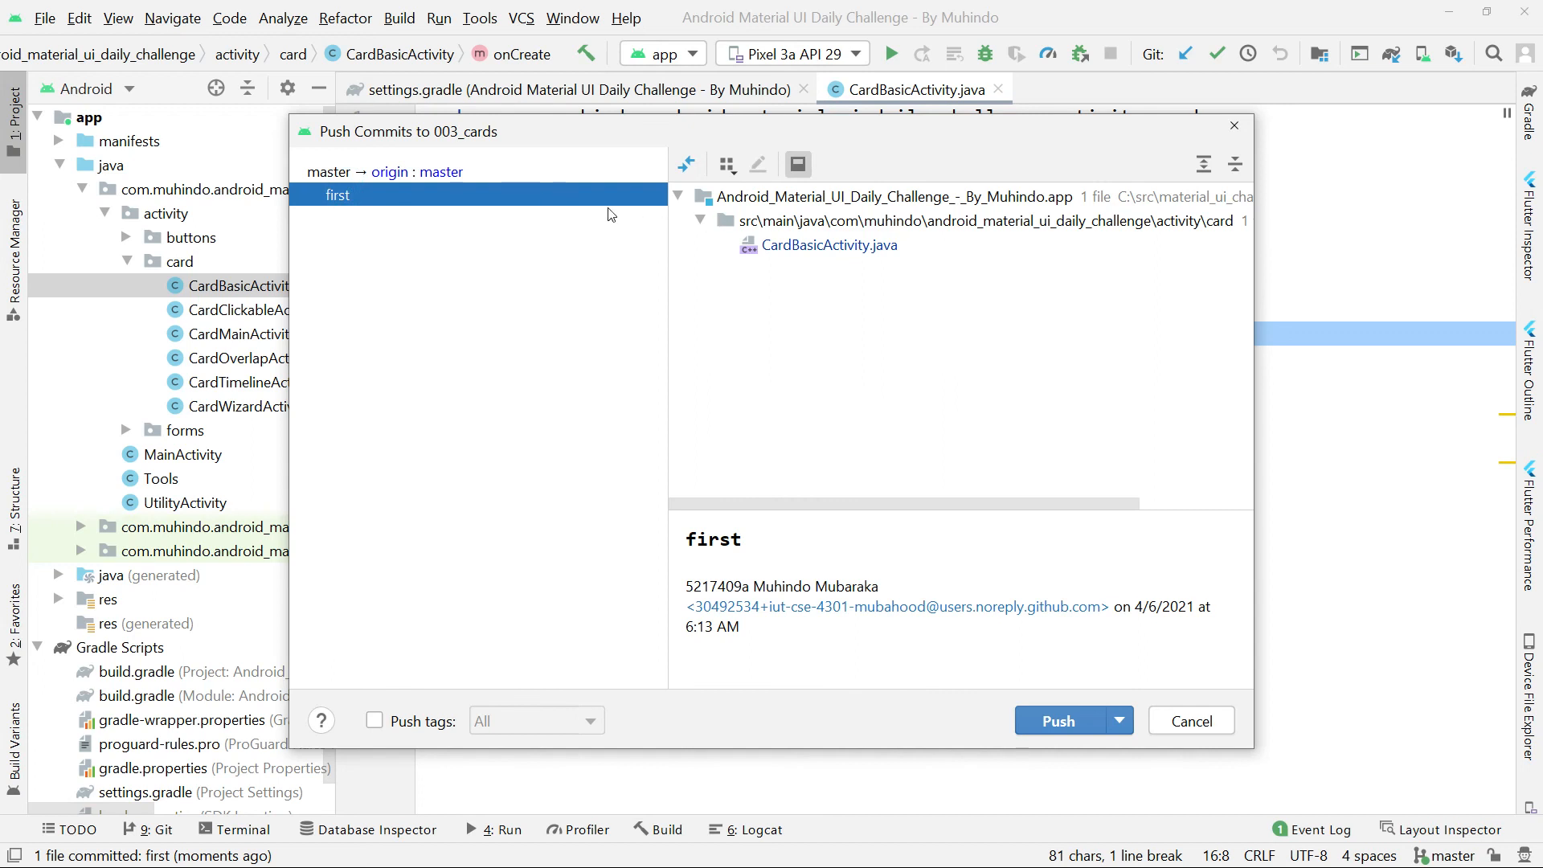
pyautogui.click(424, 172)
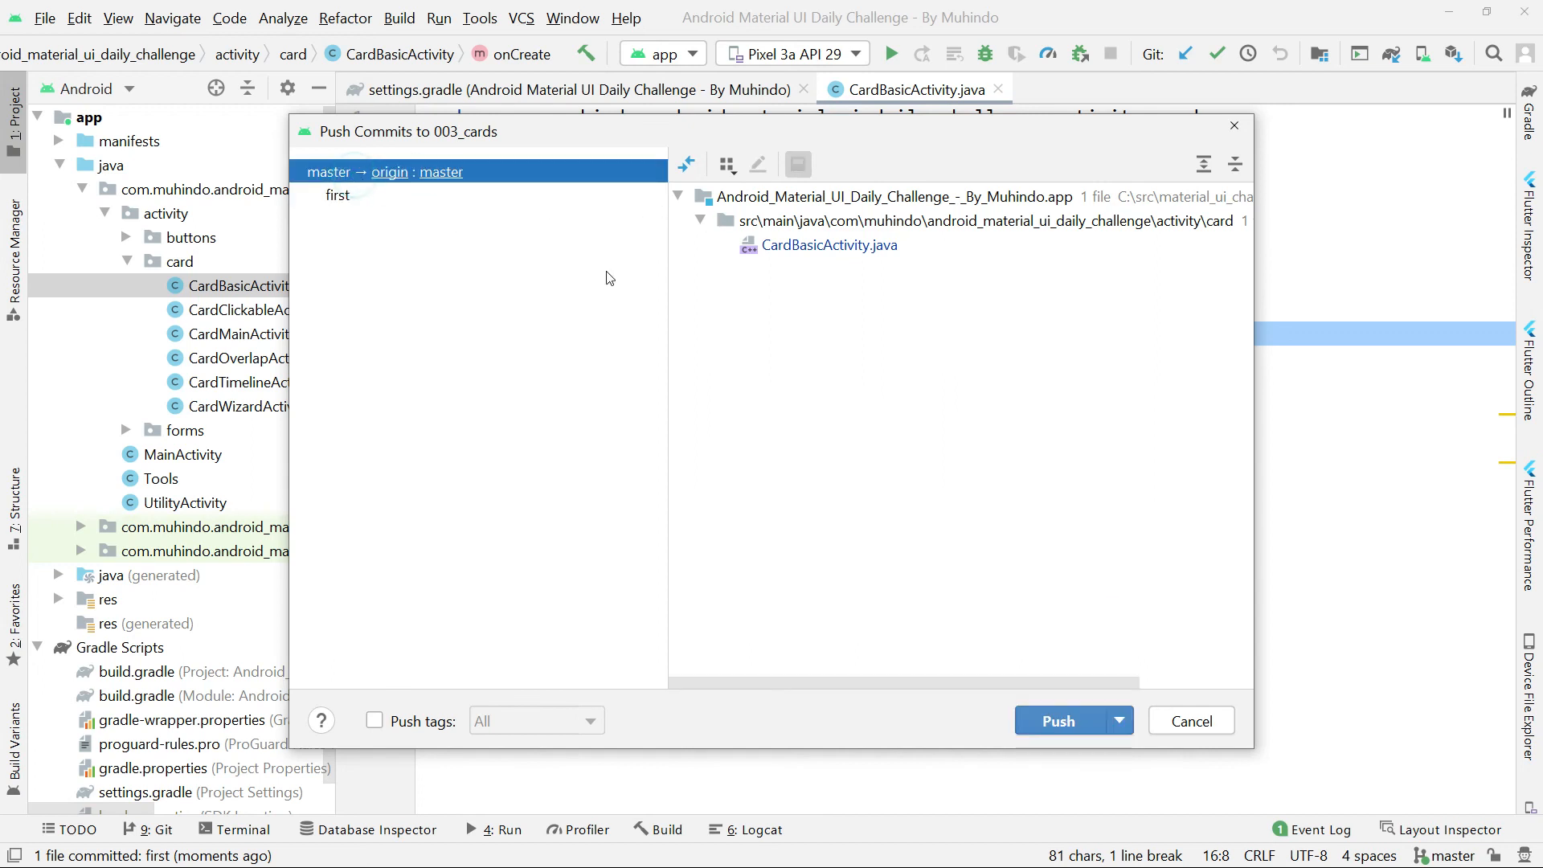
pyautogui.click(1058, 716)
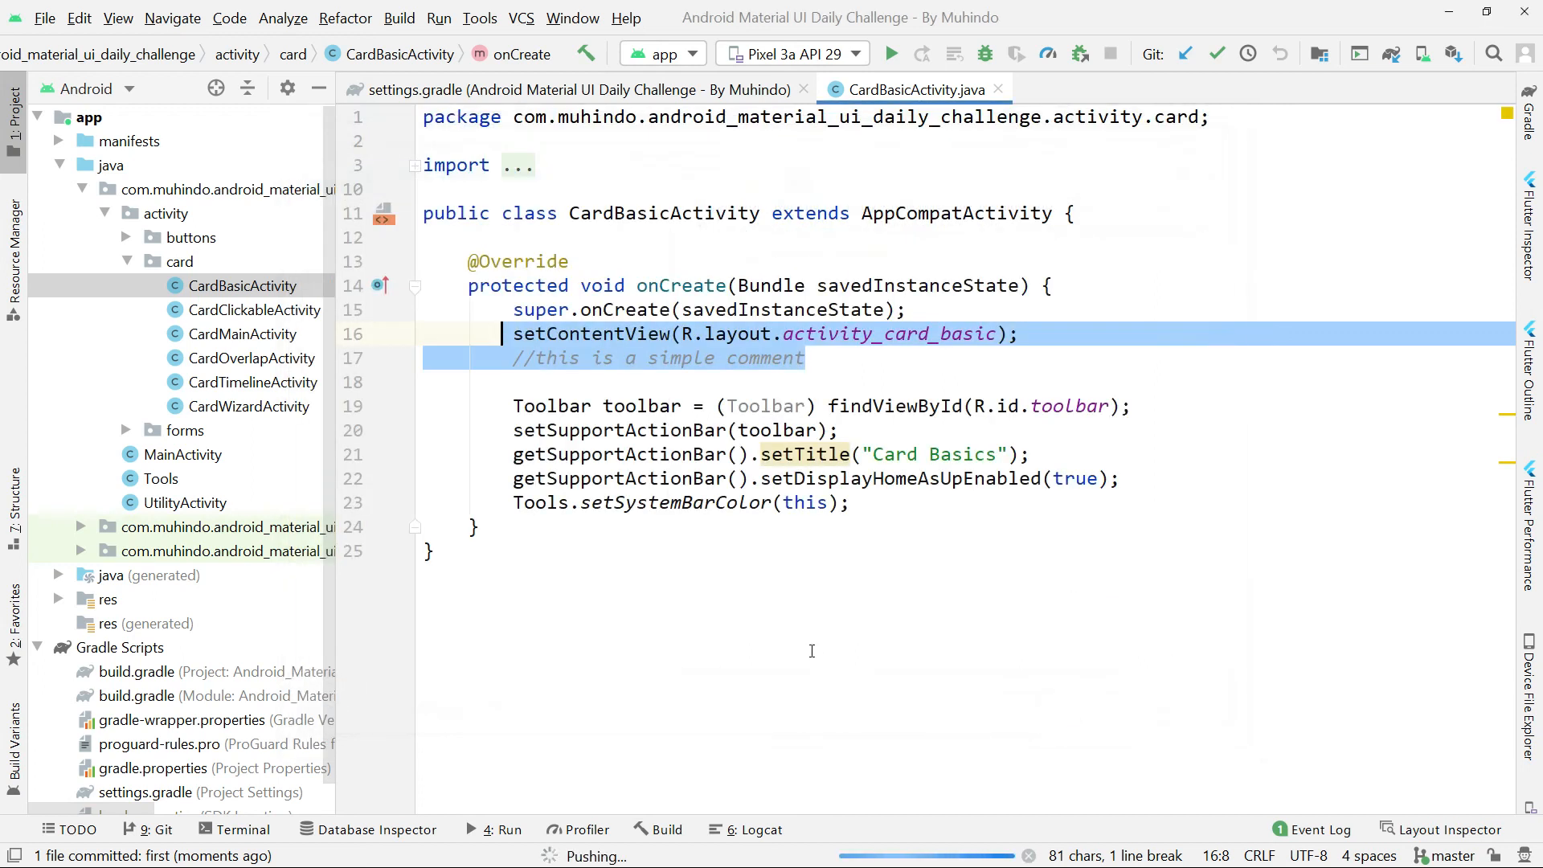
# Clear the code selection, switch to GitHub in Chrome and open the Android Material UI Daily Challenge repository.
pyautogui.click(919, 541)
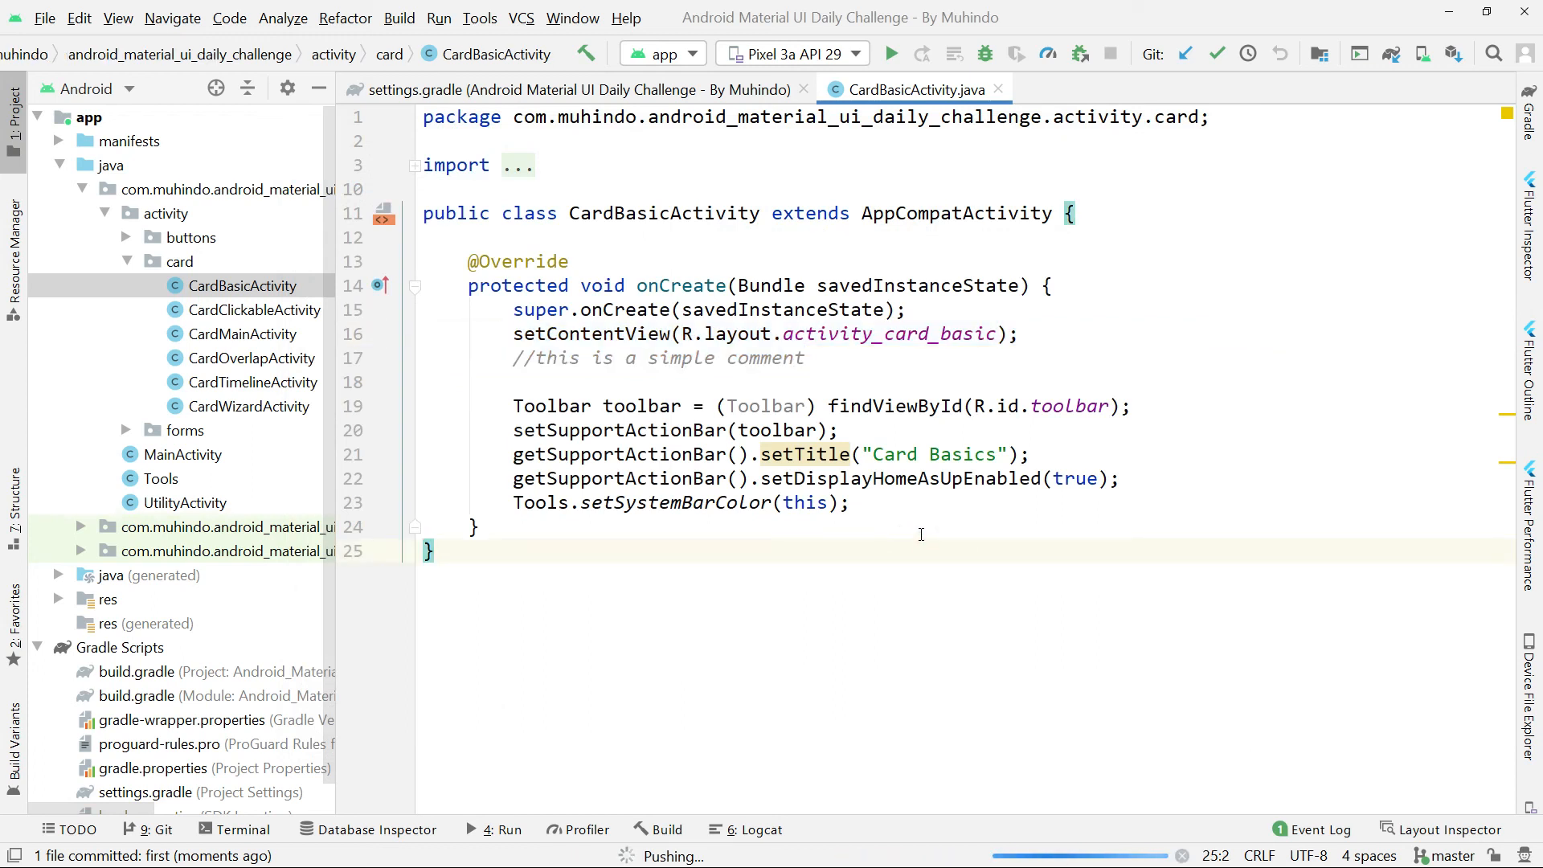
pyautogui.click(615, 213)
pyautogui.hotkey('alt', 'Tab')
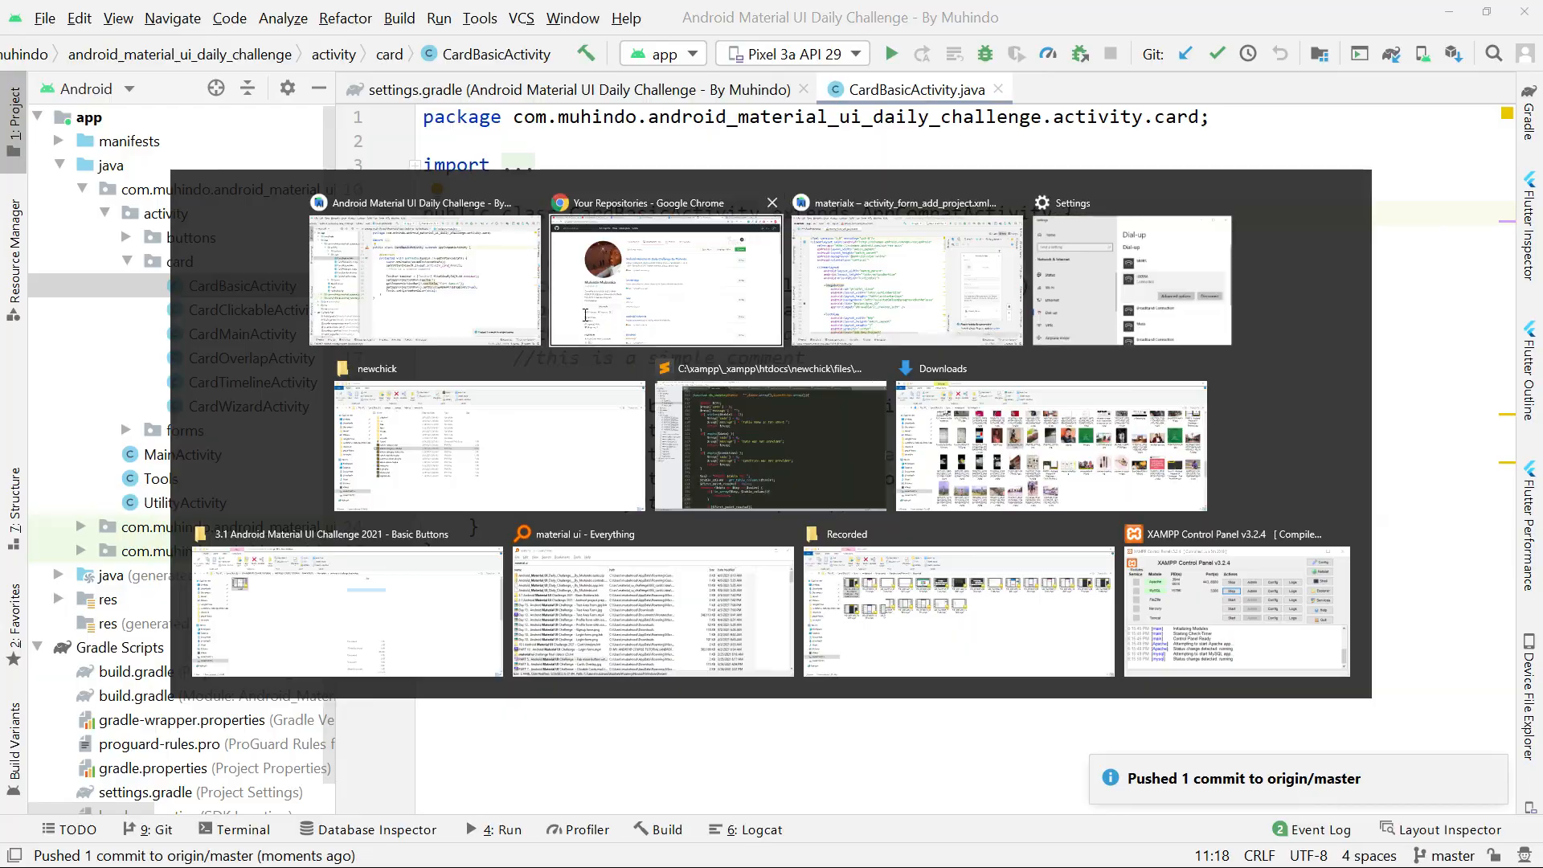
pyautogui.click(640, 298)
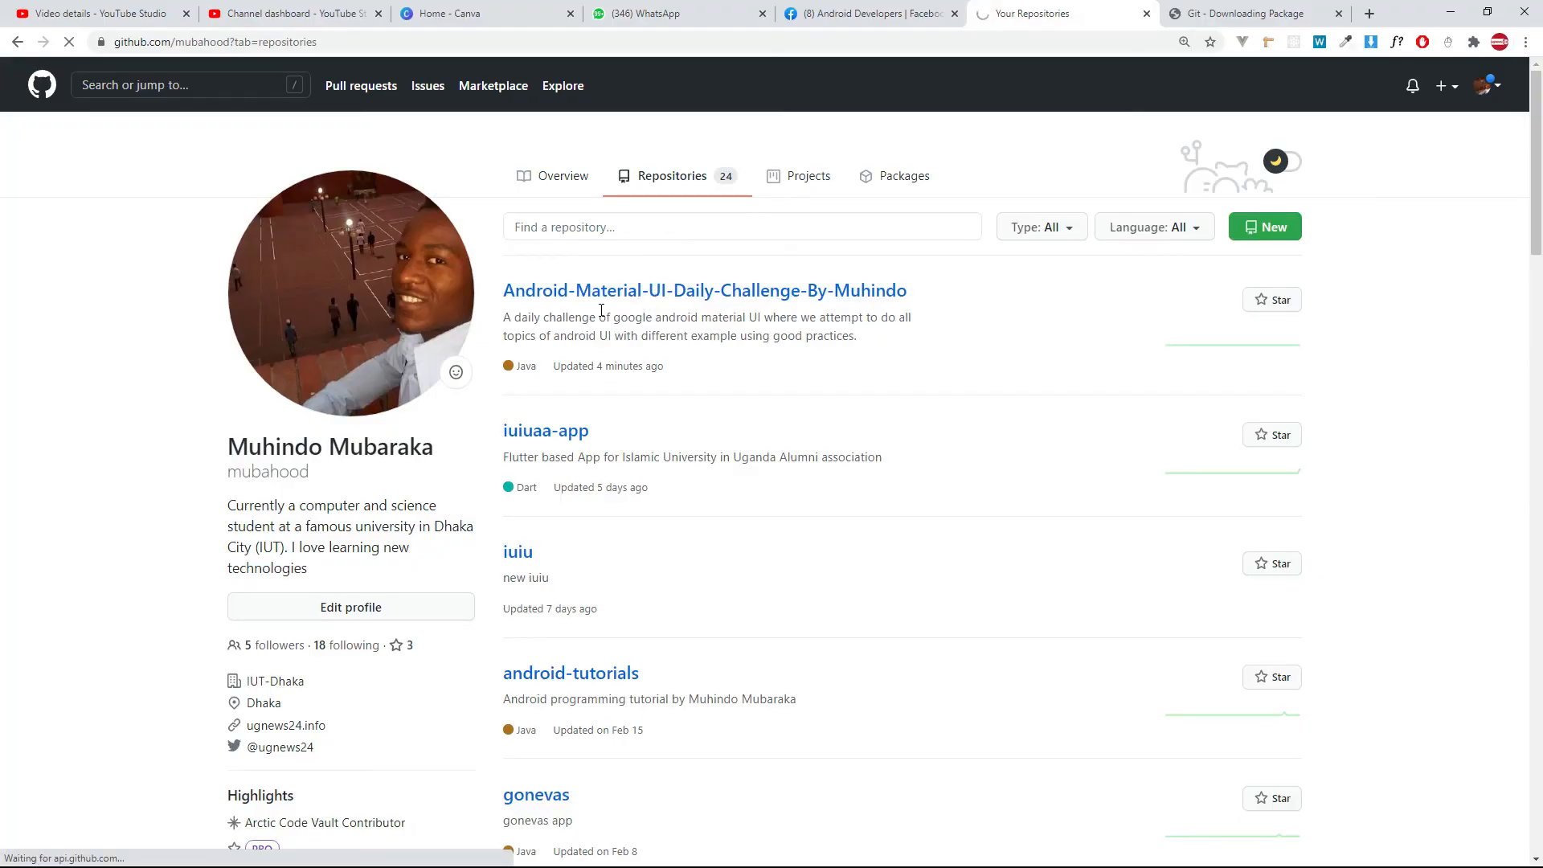
pyautogui.hotkey('alt', 'Tab')
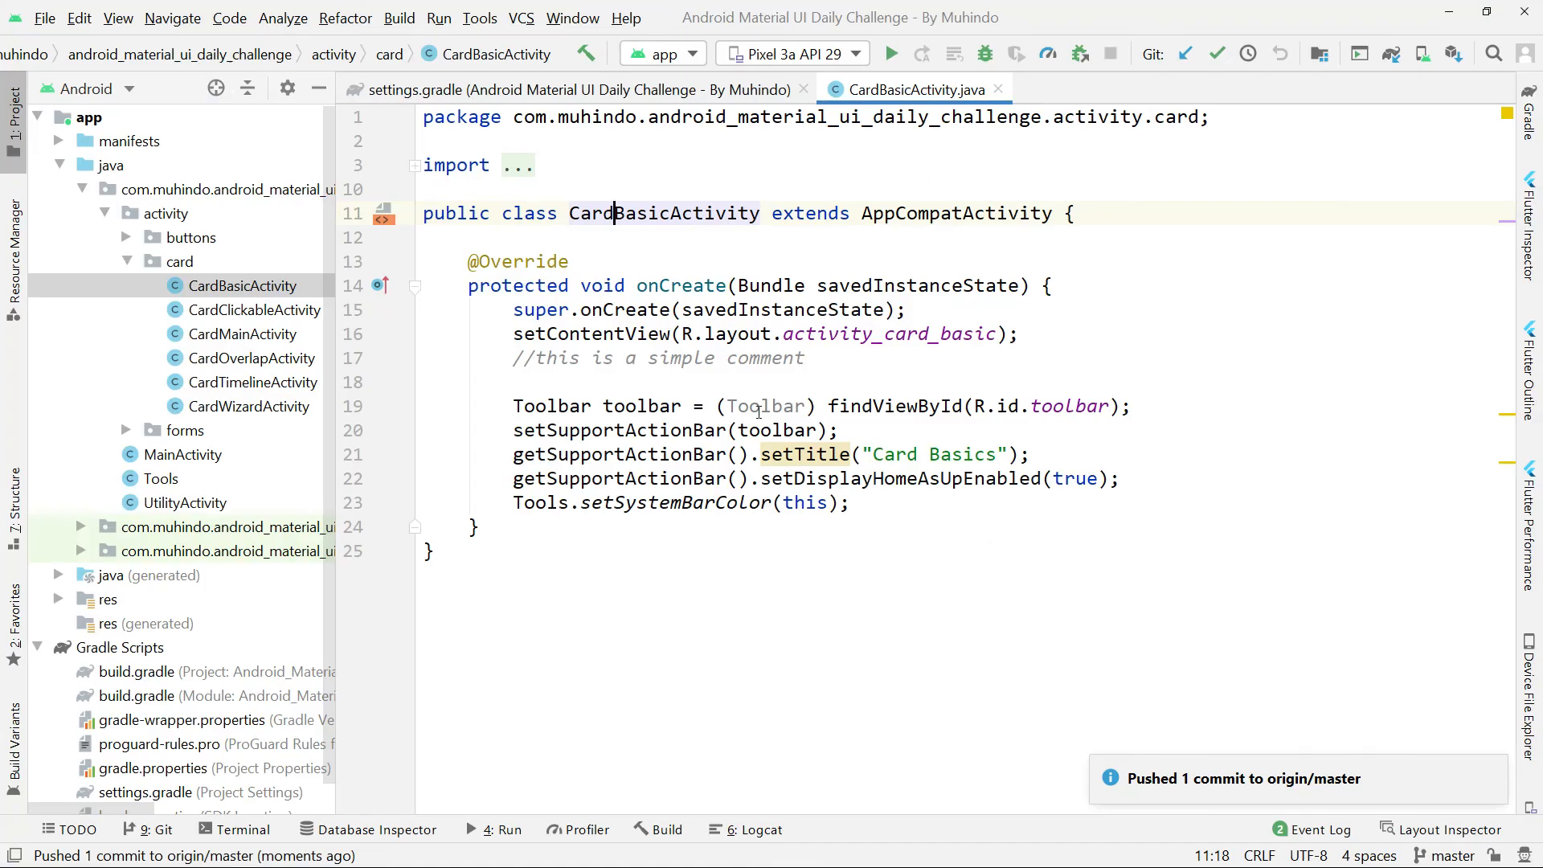
pyautogui.hotkey('alt', 'Tab')
# Browse the repository through app, src, main and the android_material_ui_daily_challenge package to the activity/card folder.
pyautogui.click(282, 384)
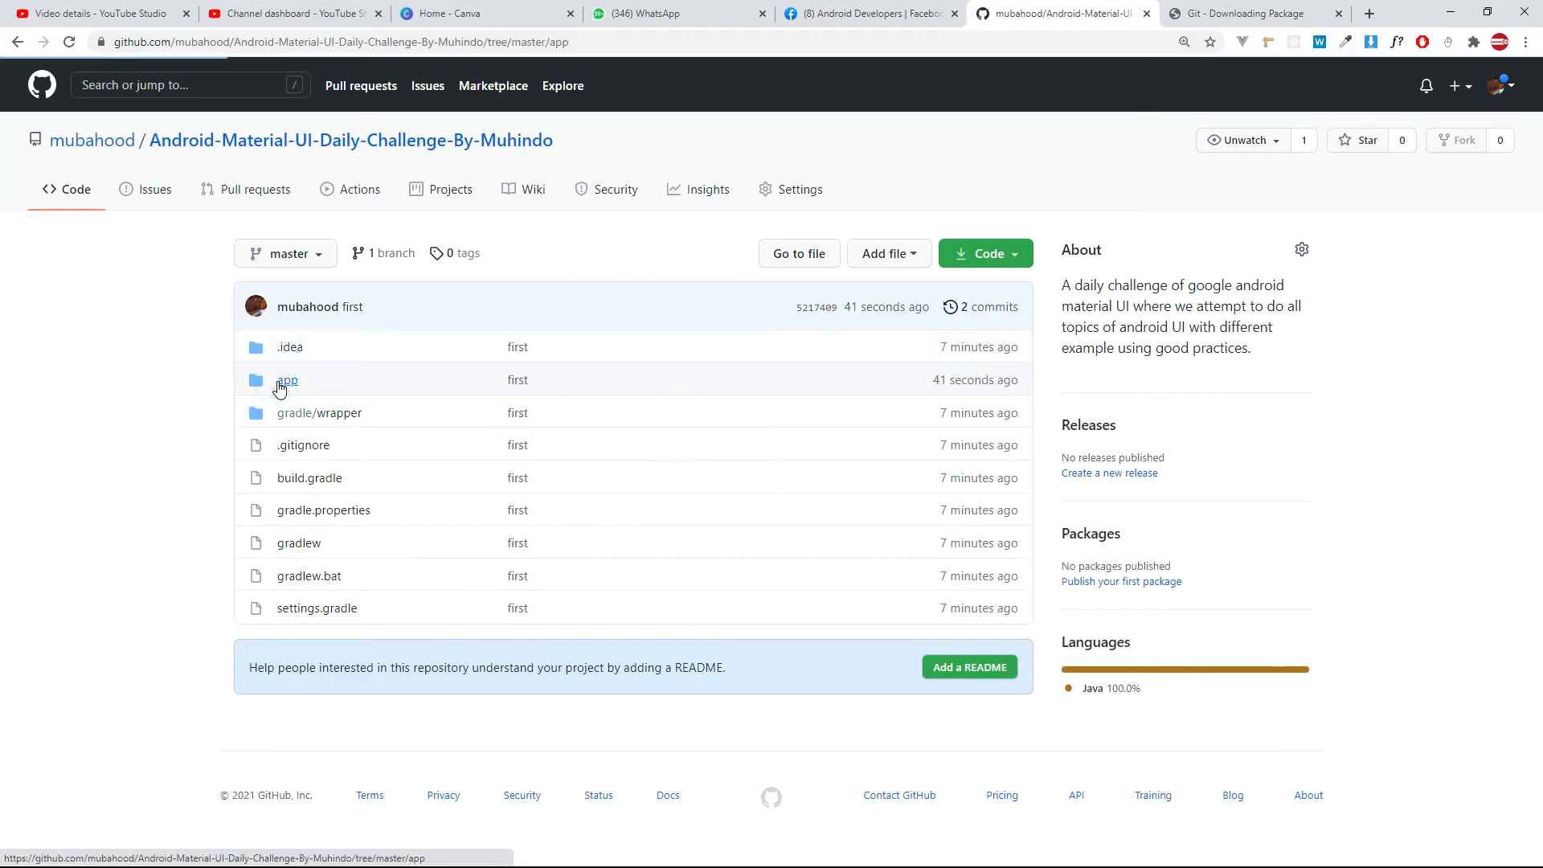
pyautogui.click(283, 387)
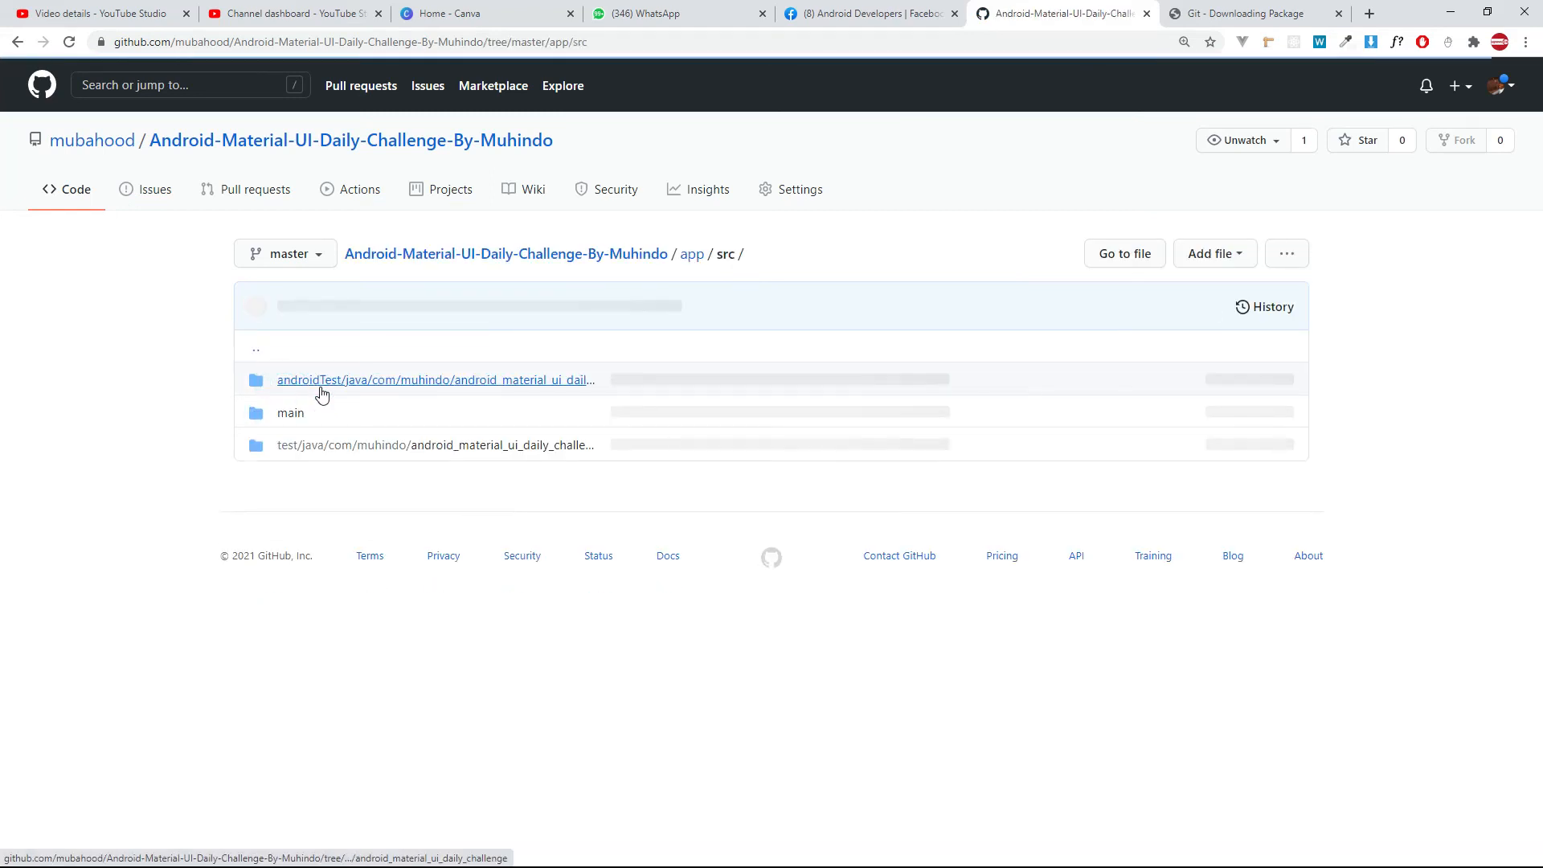
pyautogui.click(289, 412)
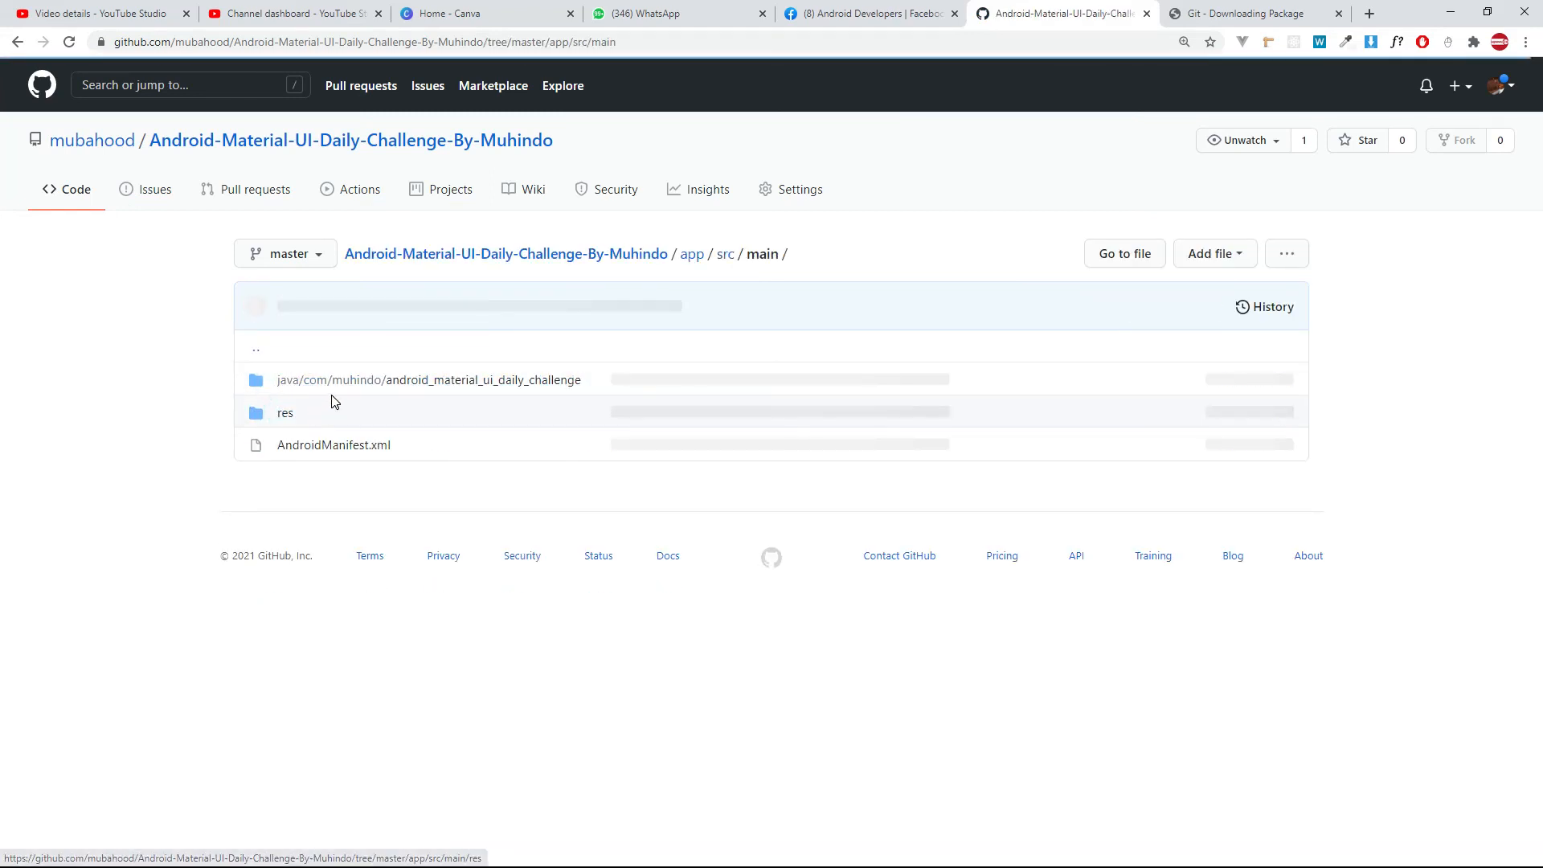
pyautogui.click(358, 377)
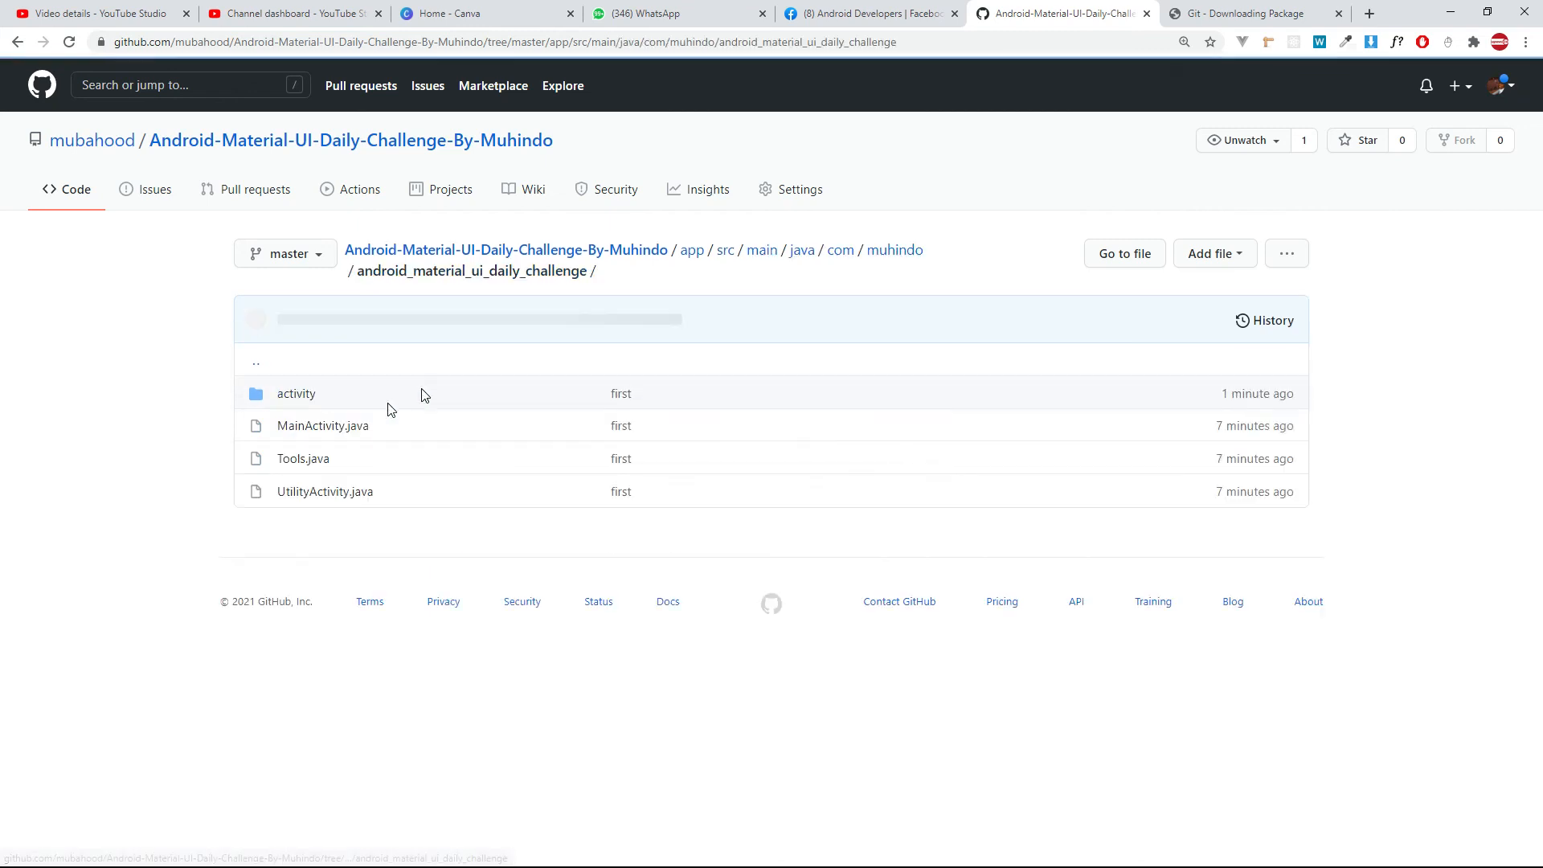
pyautogui.click(296, 396)
pyautogui.click(296, 434)
pyautogui.hotkey('alt', 'Tab')
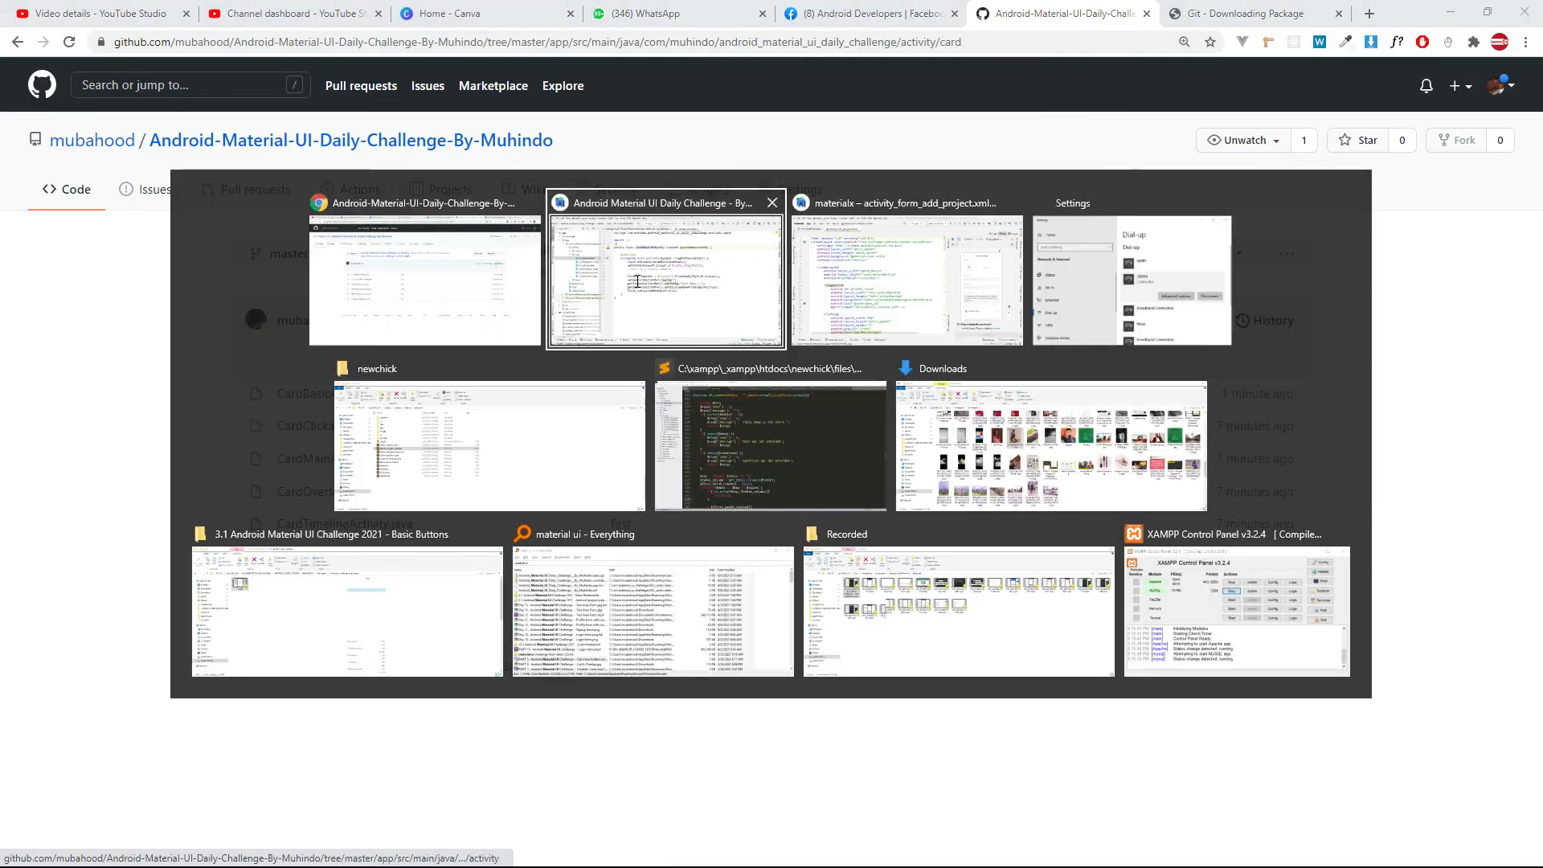
pyautogui.hotkey('alt', 'Tab')
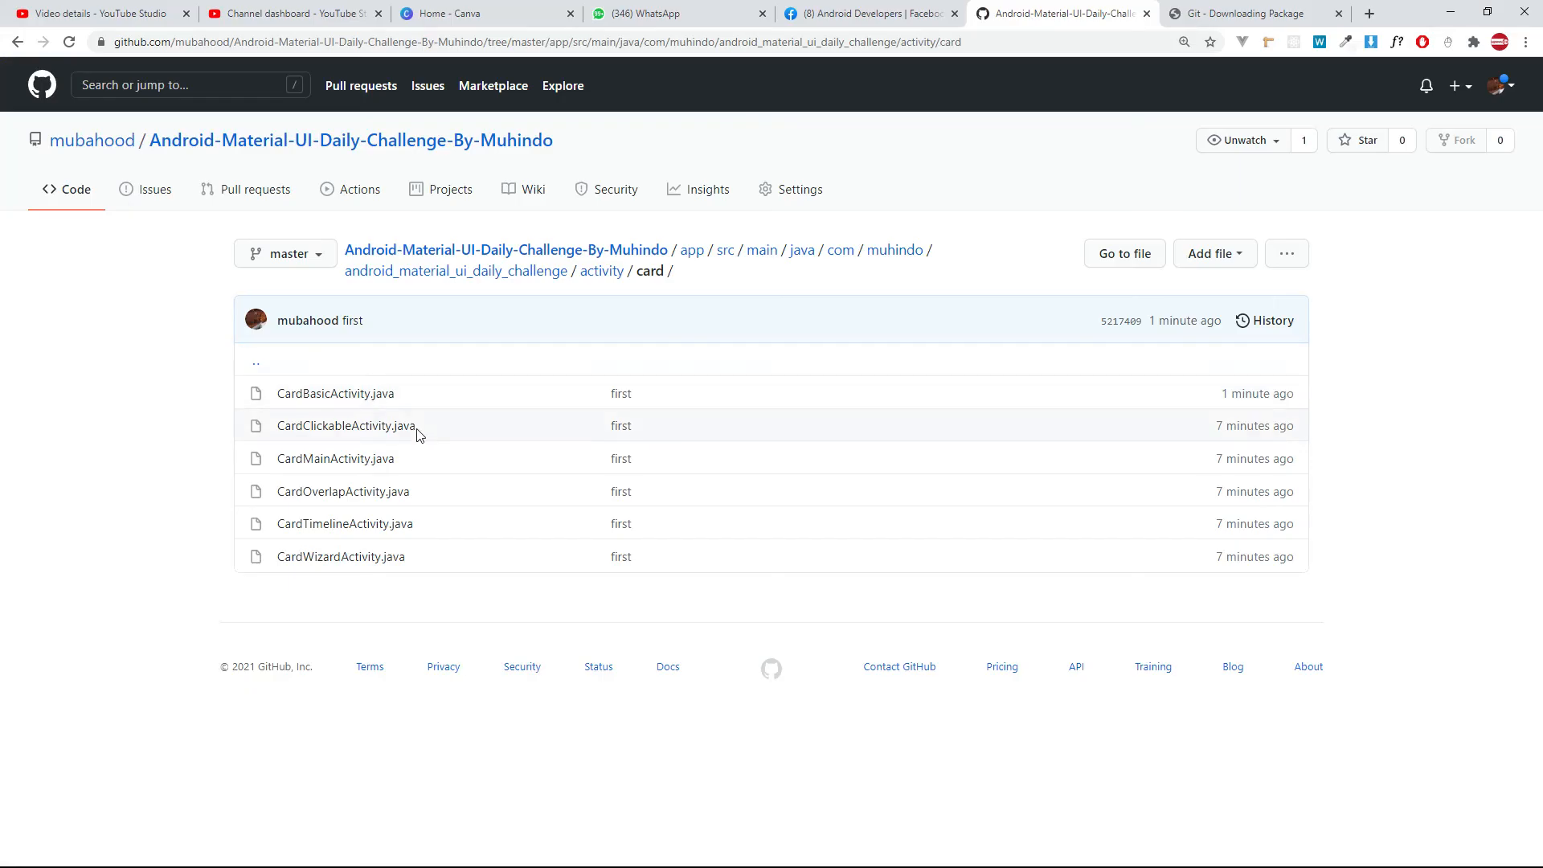
# Open CardBasicActivity.java in the repository and highlight the comment "//this is a simple comment" in onCreate.
pyautogui.click(342, 394)
pyautogui.scroll(-3, 344, 401)
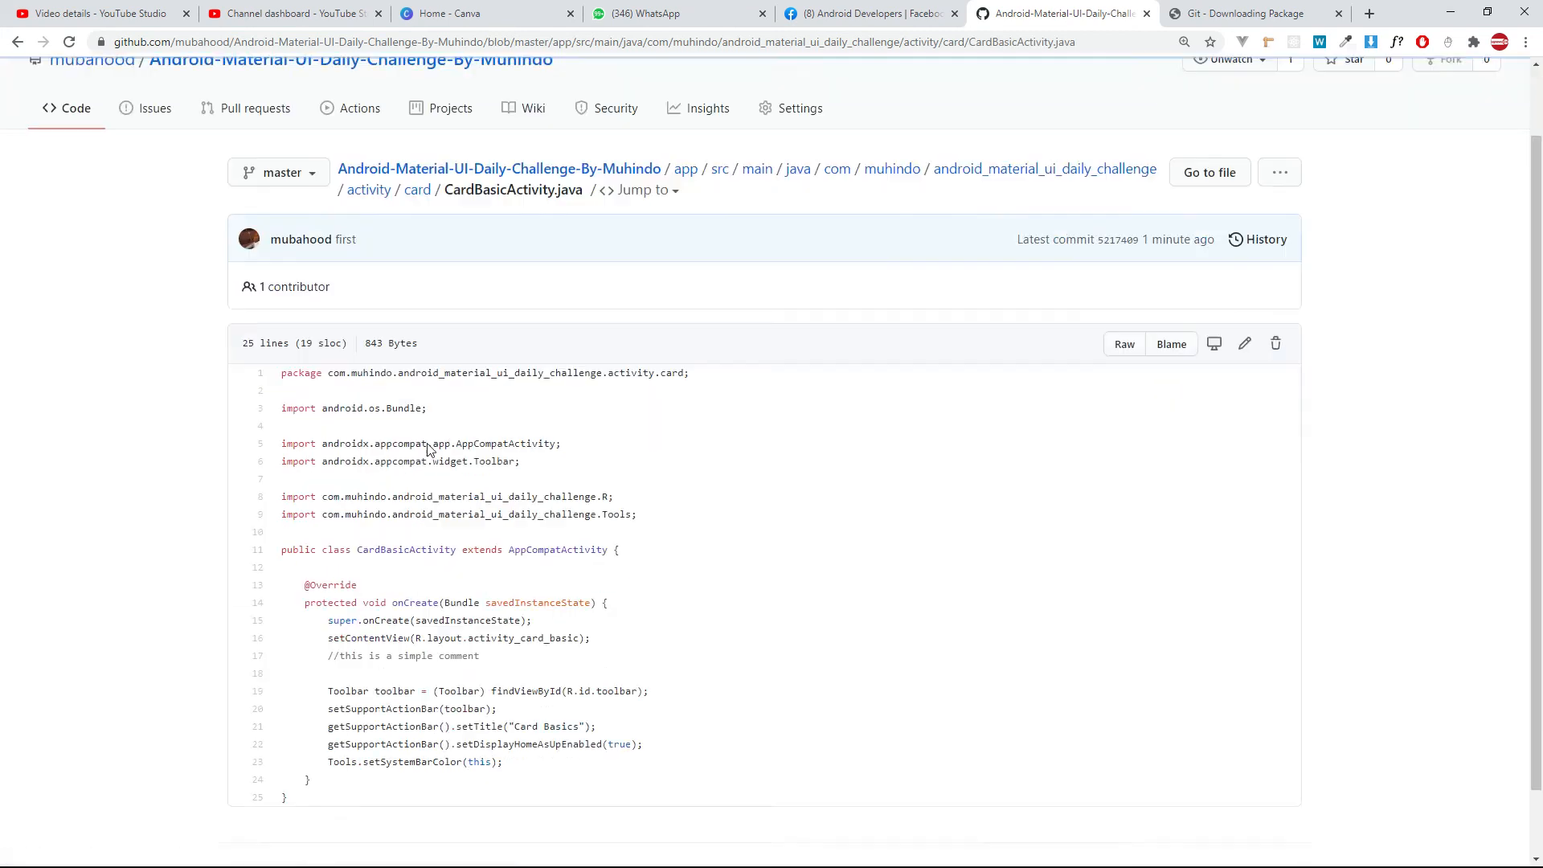
pyautogui.click(504, 575)
pyautogui.moveTo(409, 592); pyautogui.dragTo(325, 582)
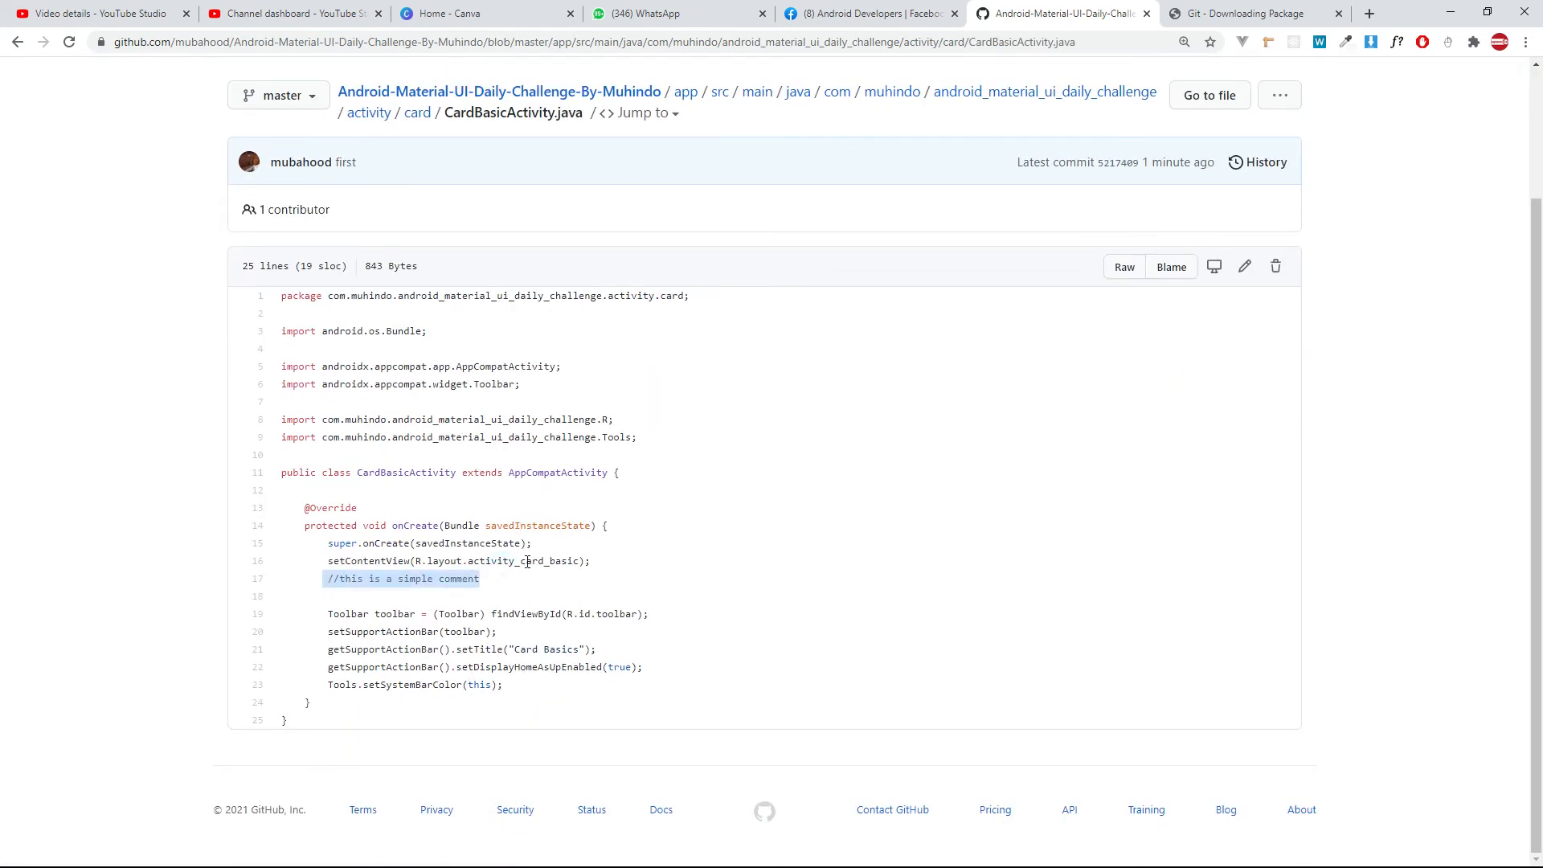
# Enlarge the GitHub page and examine the pushed comment line below the setContentView call.
pyautogui.hotkey('ctrl', '+')
pyautogui.hotkey('ctrl', '+')
pyautogui.hotkey('ctrl', '+')
pyautogui.hotkey('ctrl', '+')
pyautogui.hotkey('ctrl', '+')
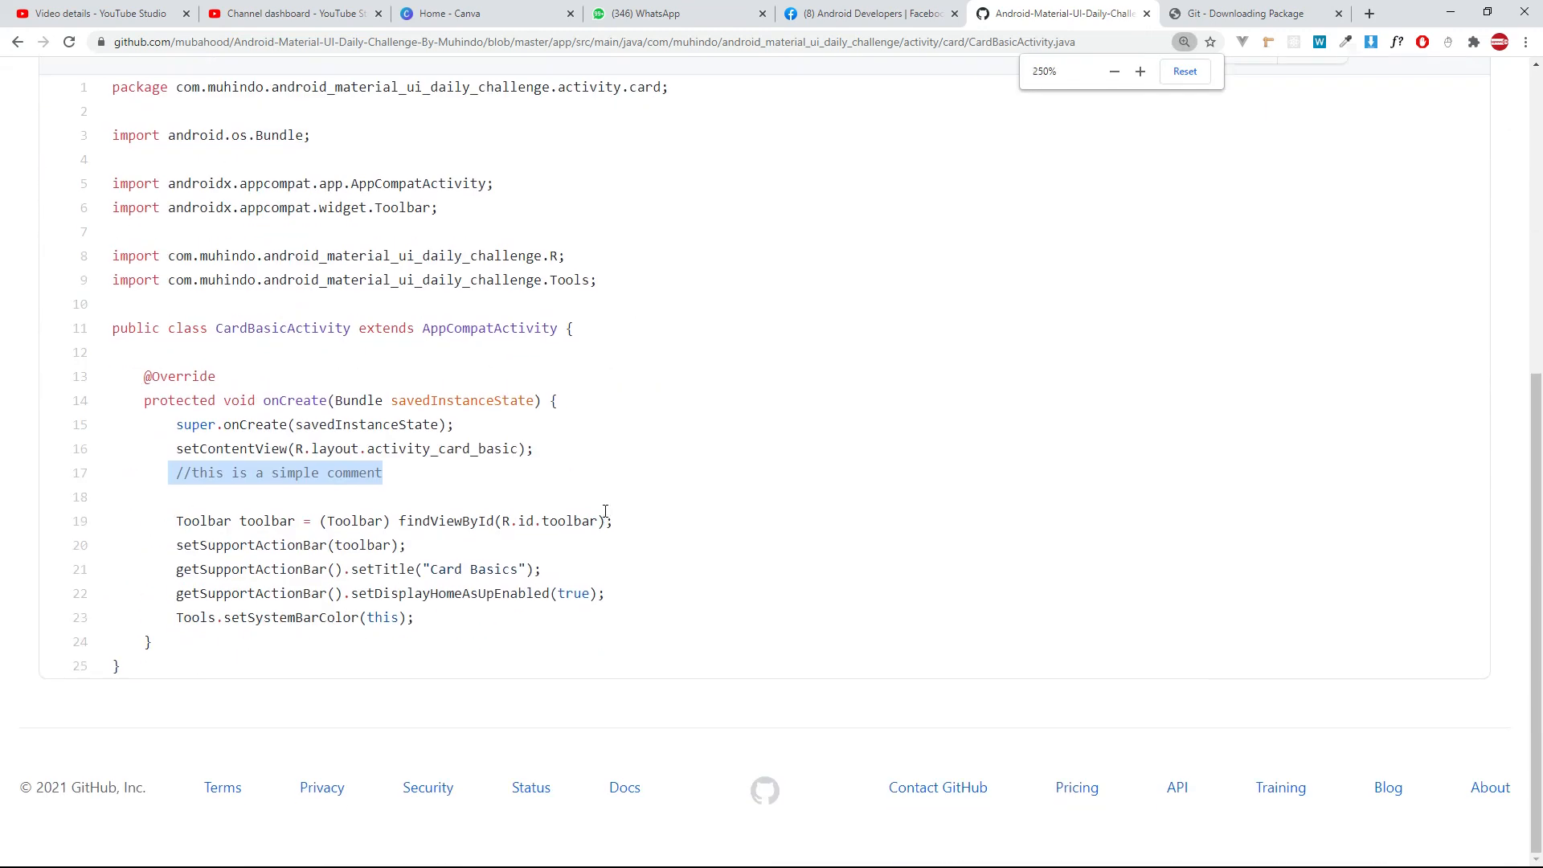
pyautogui.scroll(-5, 605, 511)
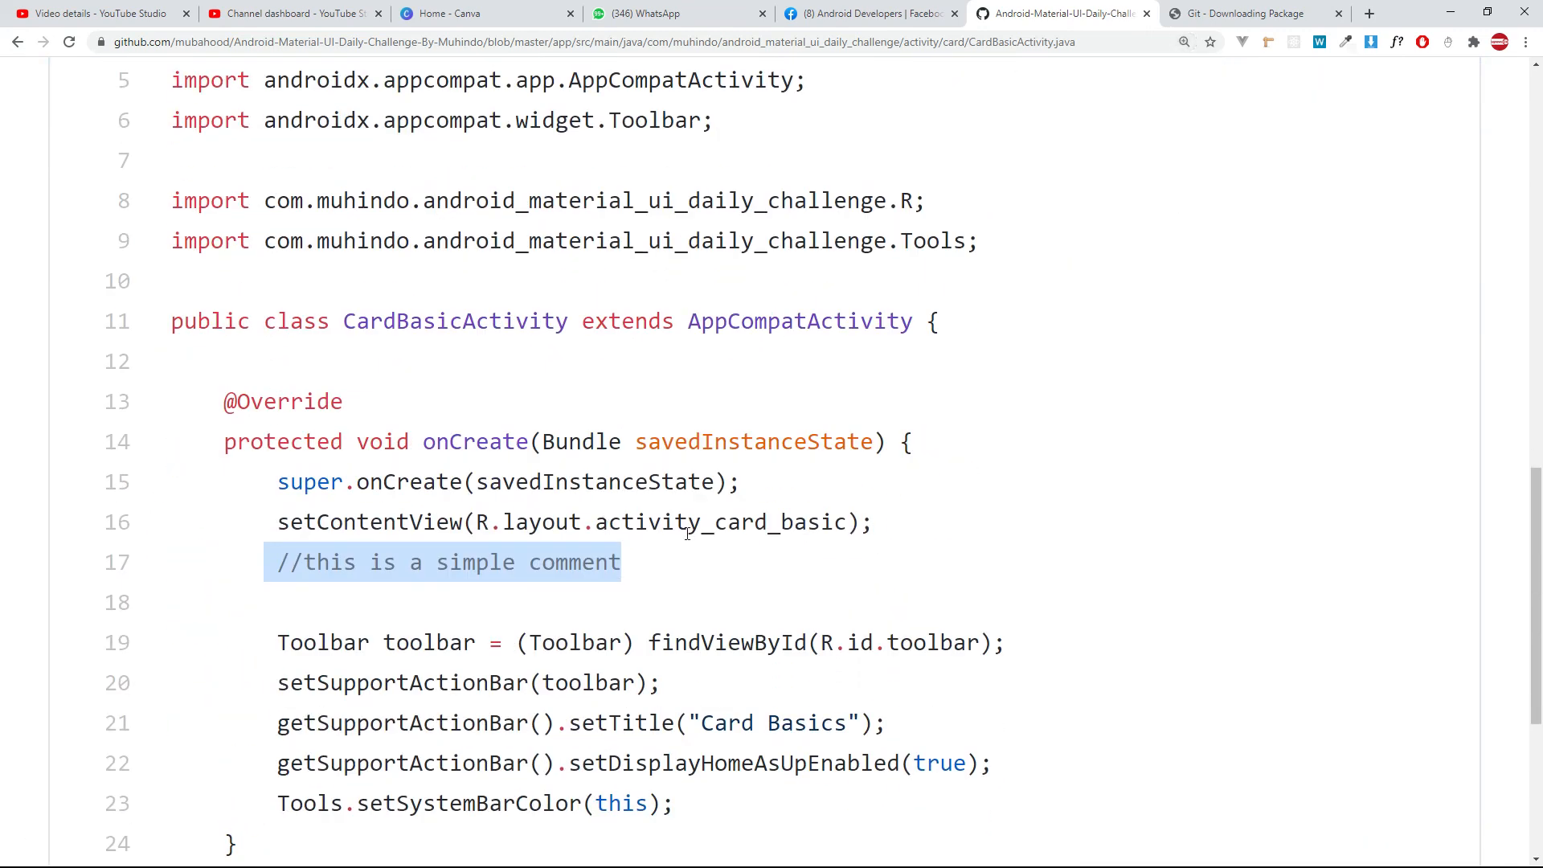
pyautogui.scroll(-2, 669, 511)
pyautogui.click(659, 331)
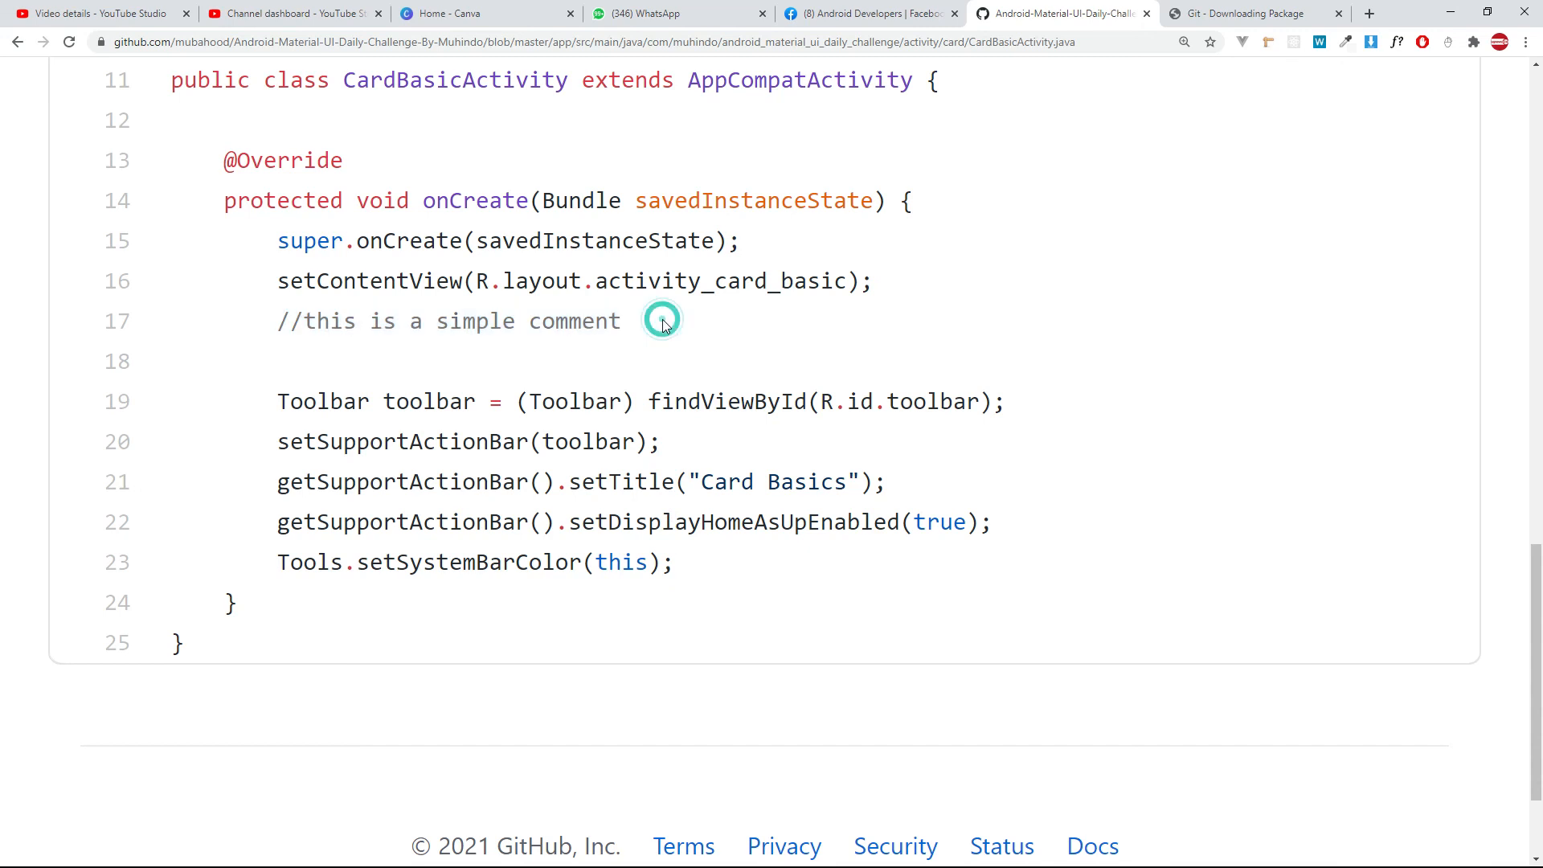
pyautogui.moveTo(659, 329); pyautogui.dragTo(278, 344)
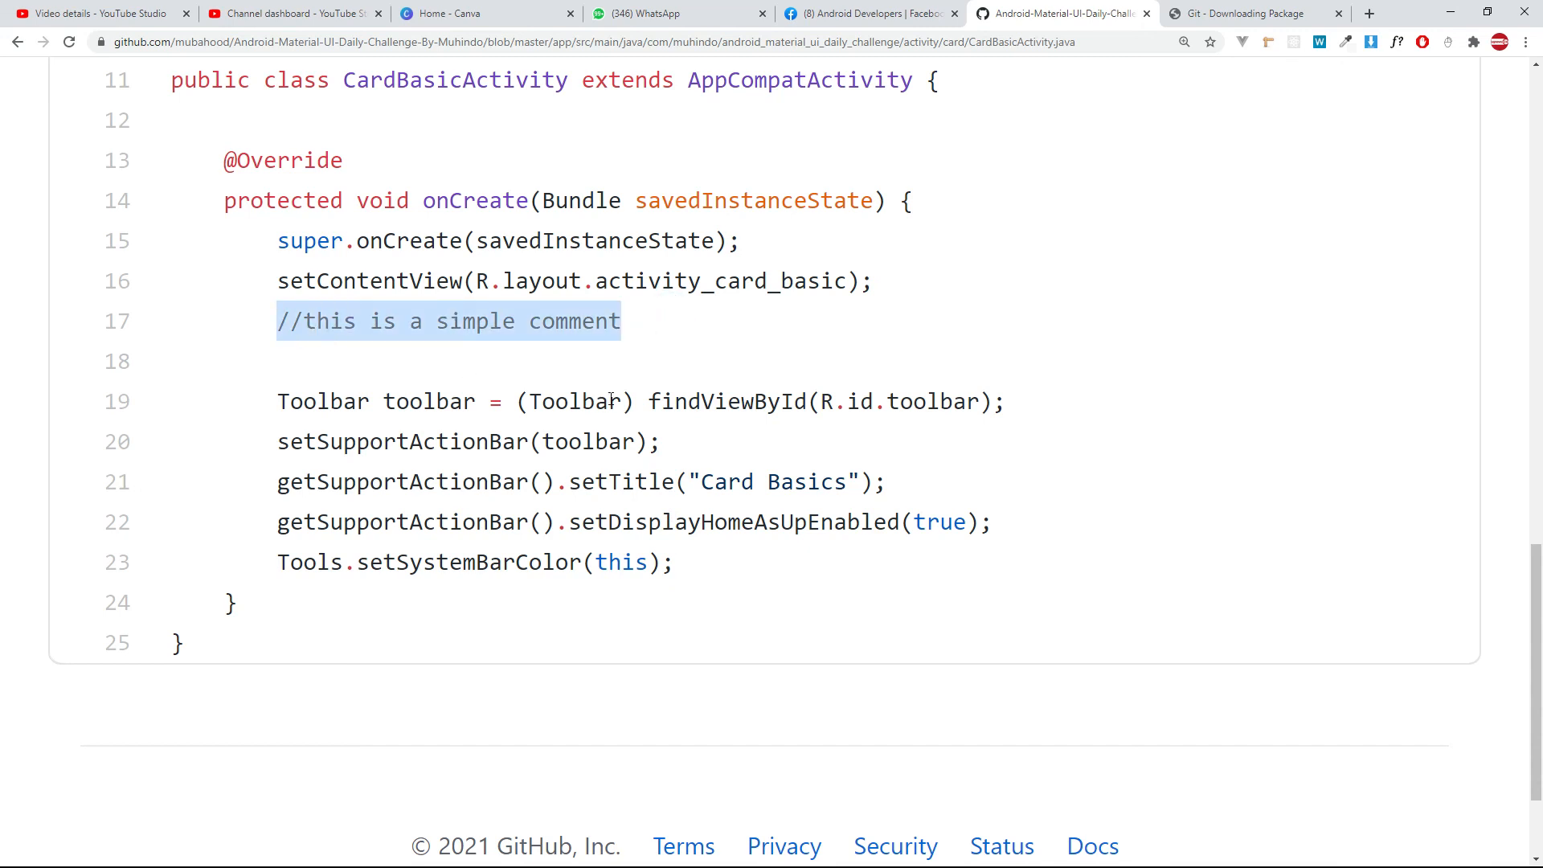
pyautogui.scroll(3, 601, 392)
pyautogui.click(512, 560)
pyautogui.moveTo(665, 560); pyautogui.dragTo(284, 560)
pyautogui.scroll(-2, 539, 547)
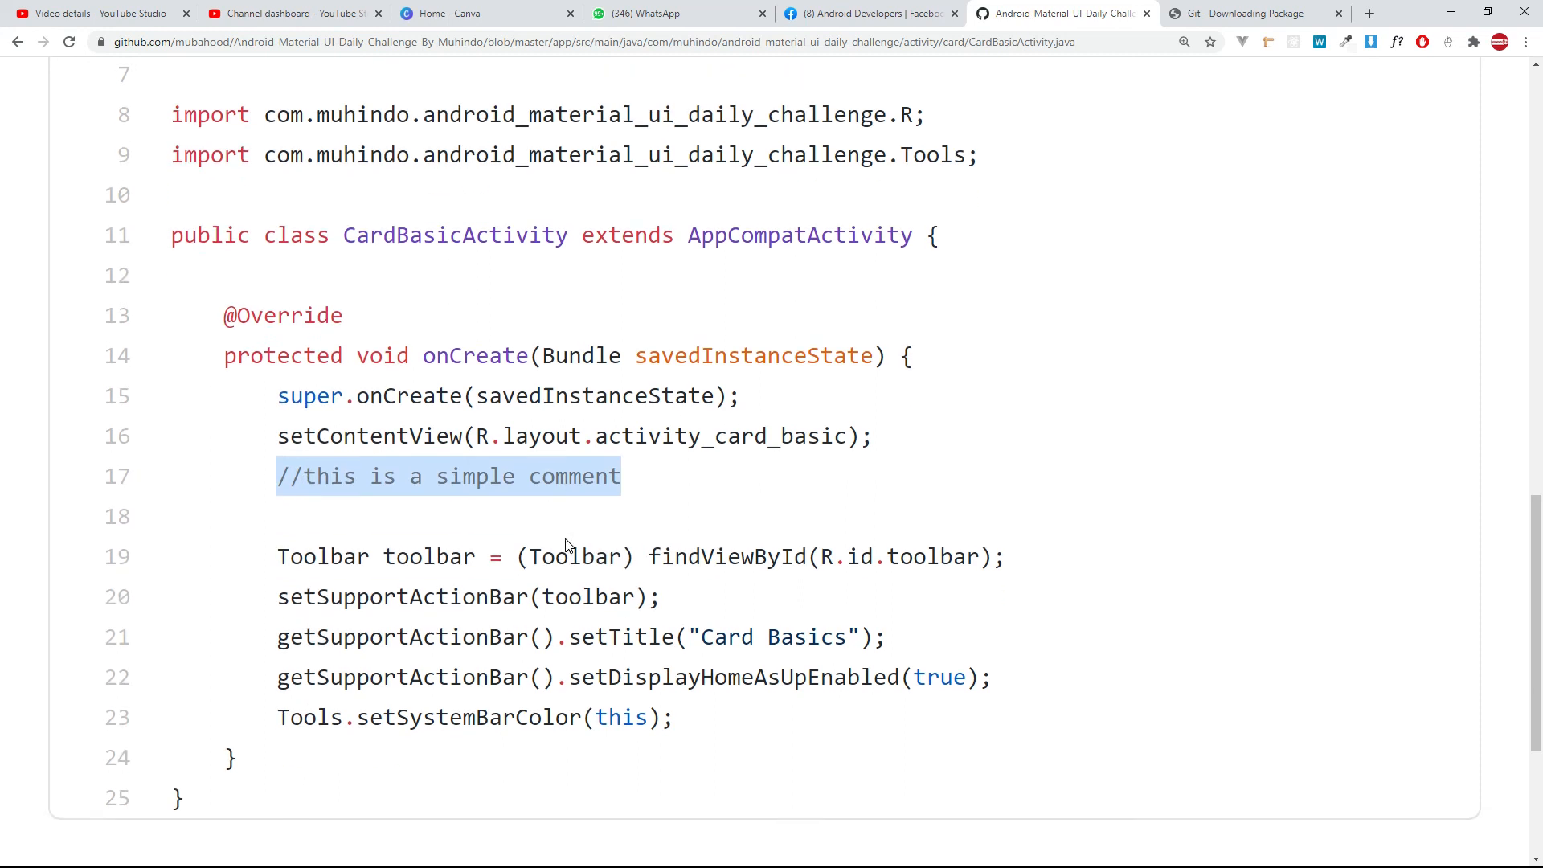
# Reset the GitHub page zoom to 100% and switch back to Android Studio.
pyautogui.hotkey('ctrl', '-')
pyautogui.hotkey('ctrl', '-')
pyautogui.hotkey('ctrl', '-')
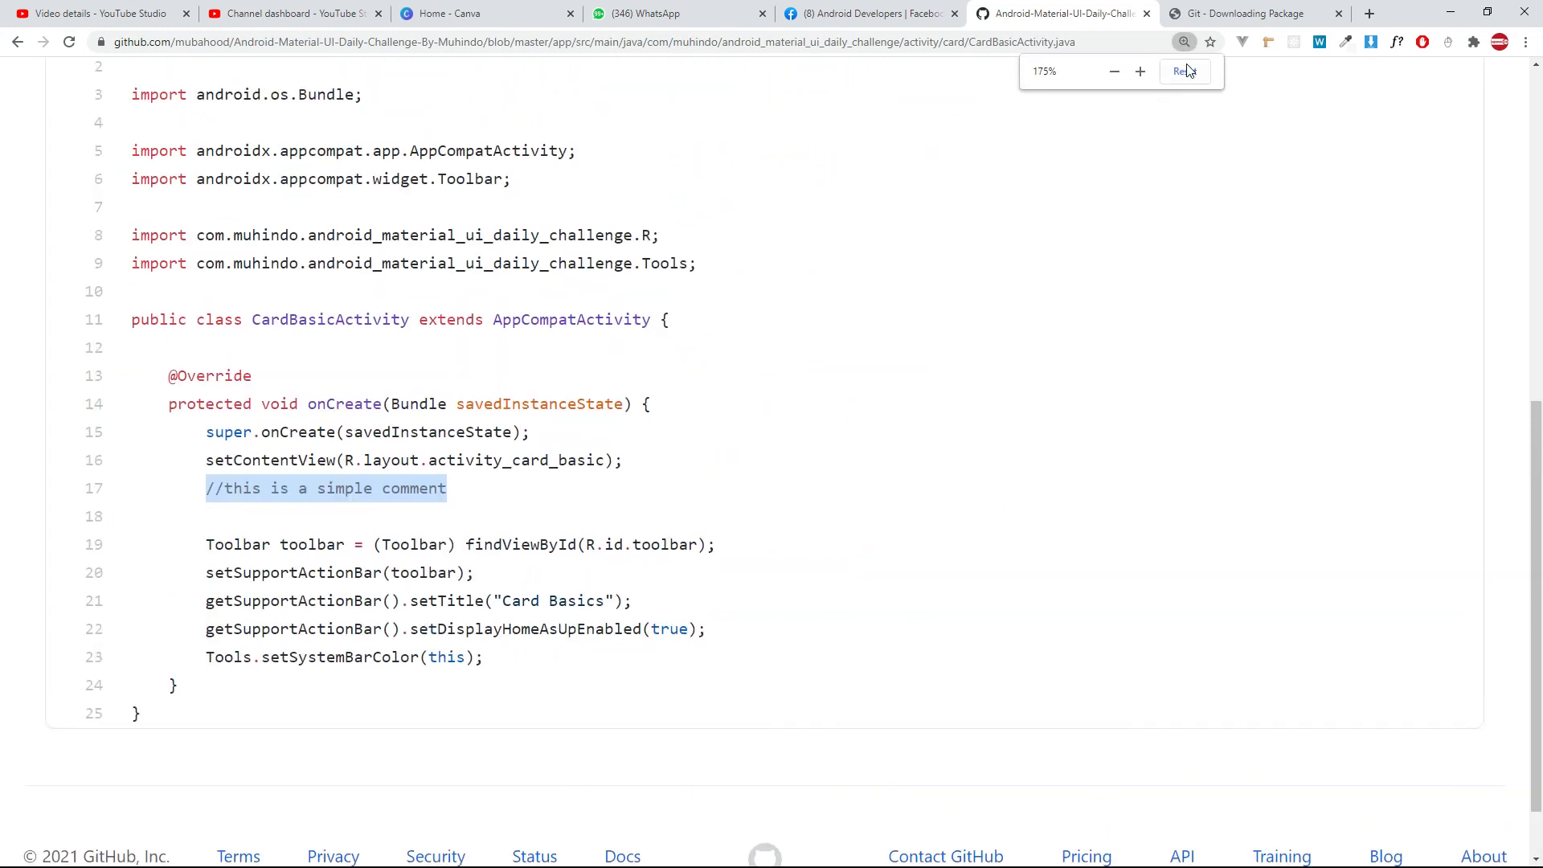
pyautogui.click(1184, 70)
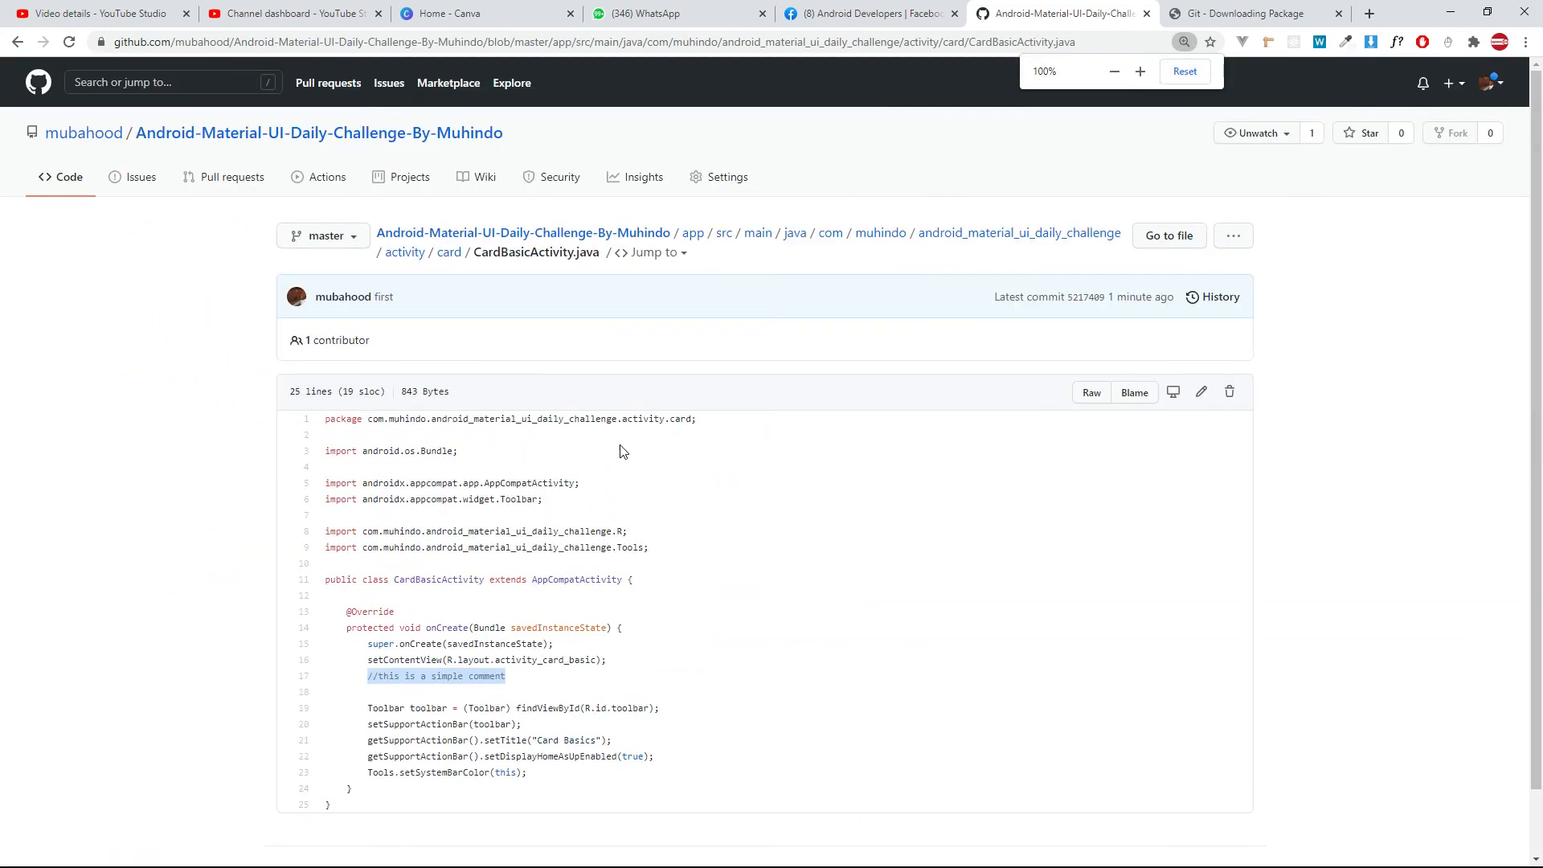
pyautogui.hotkey('alt', 'Tab')
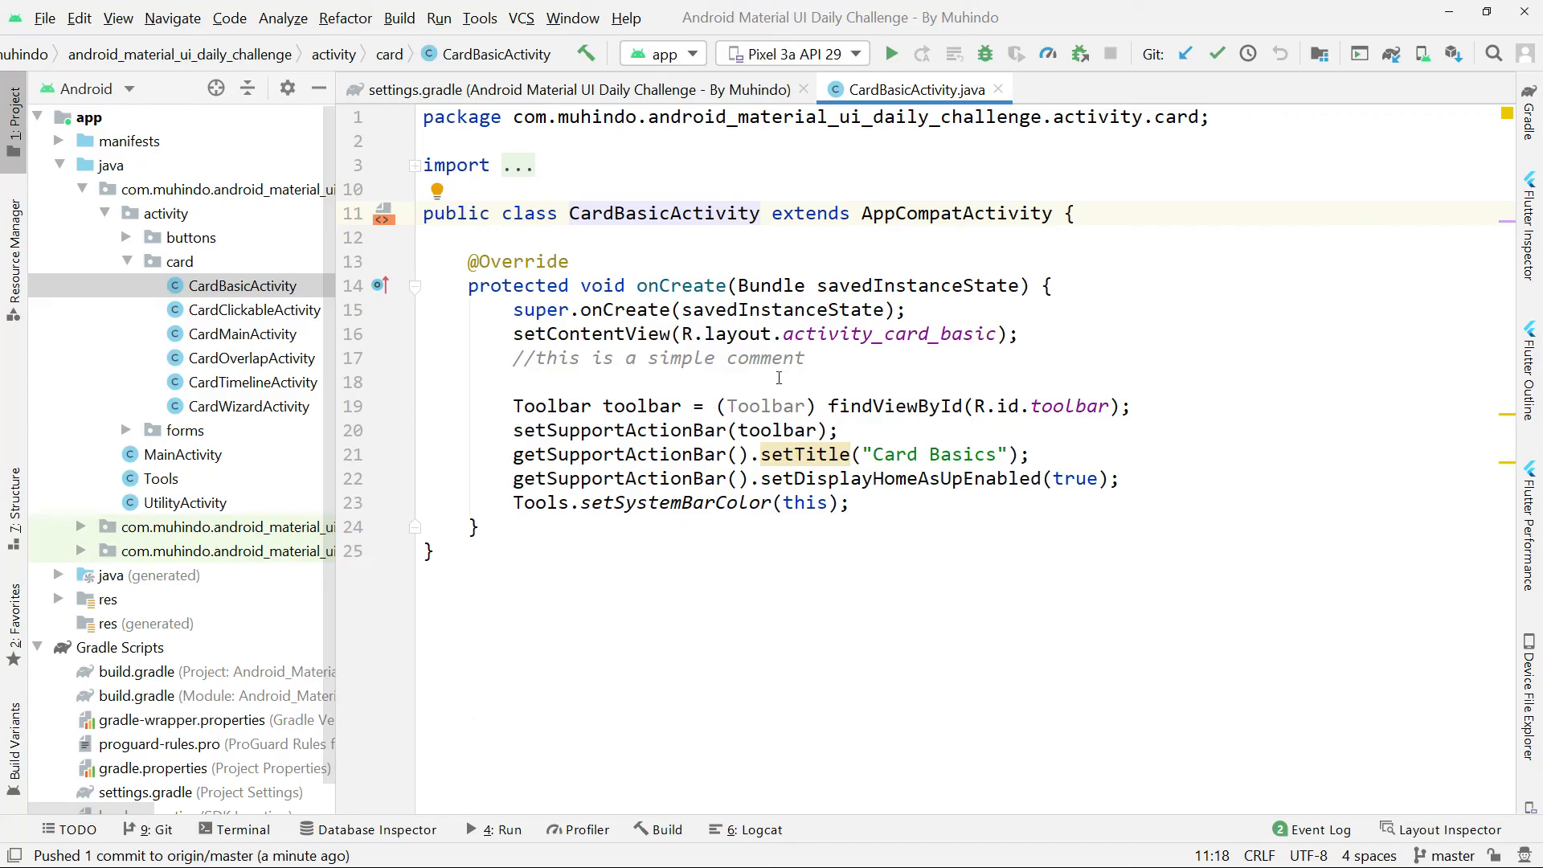
pyautogui.hotkey('ctrl', 'alt', 'l')
pyautogui.moveTo(877, 323)
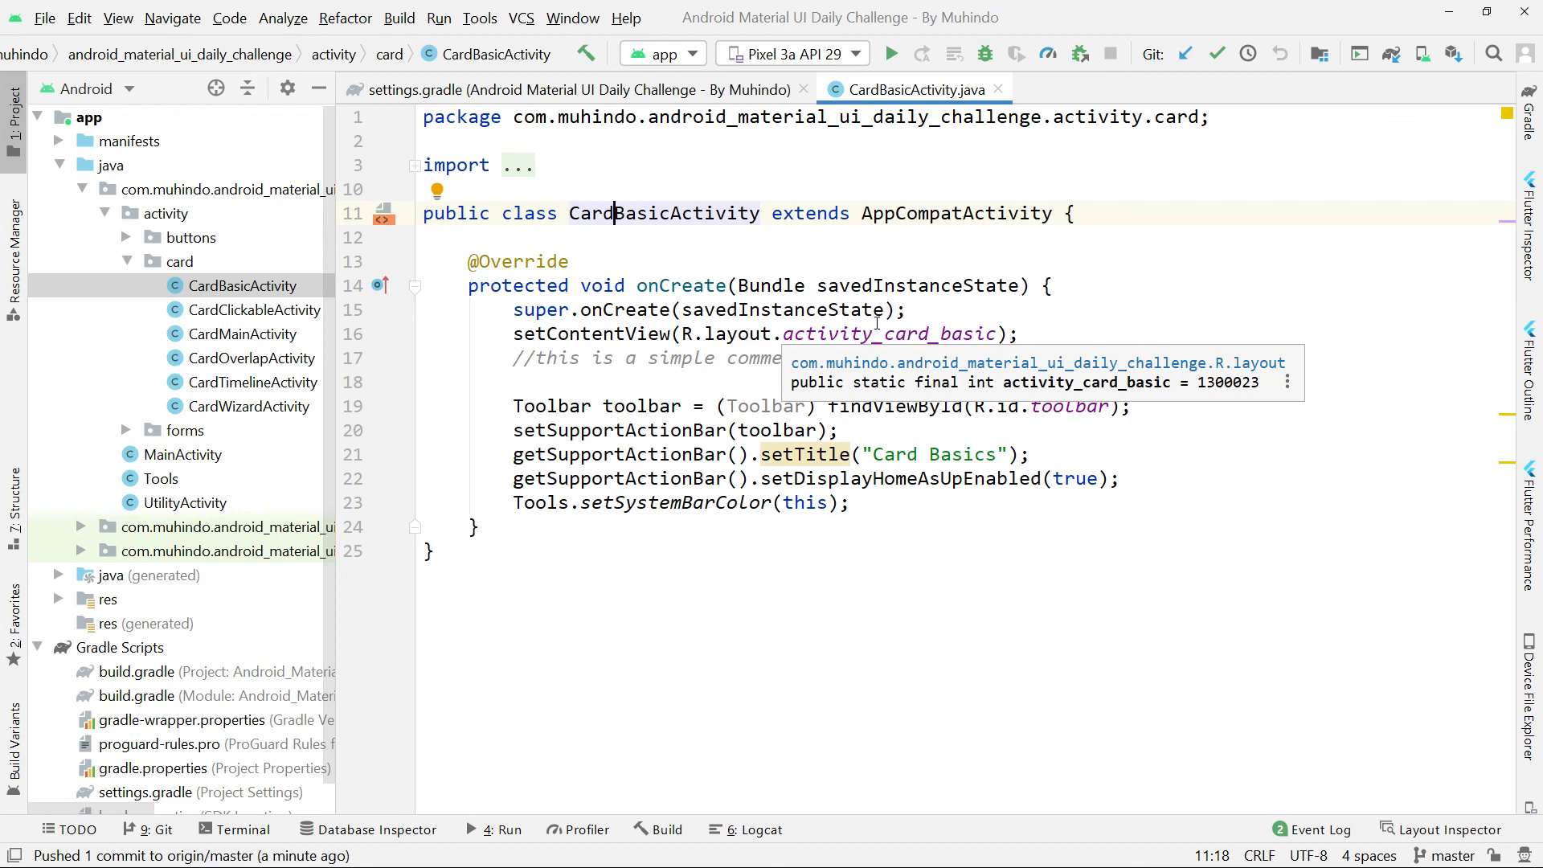
pyautogui.press('F5')
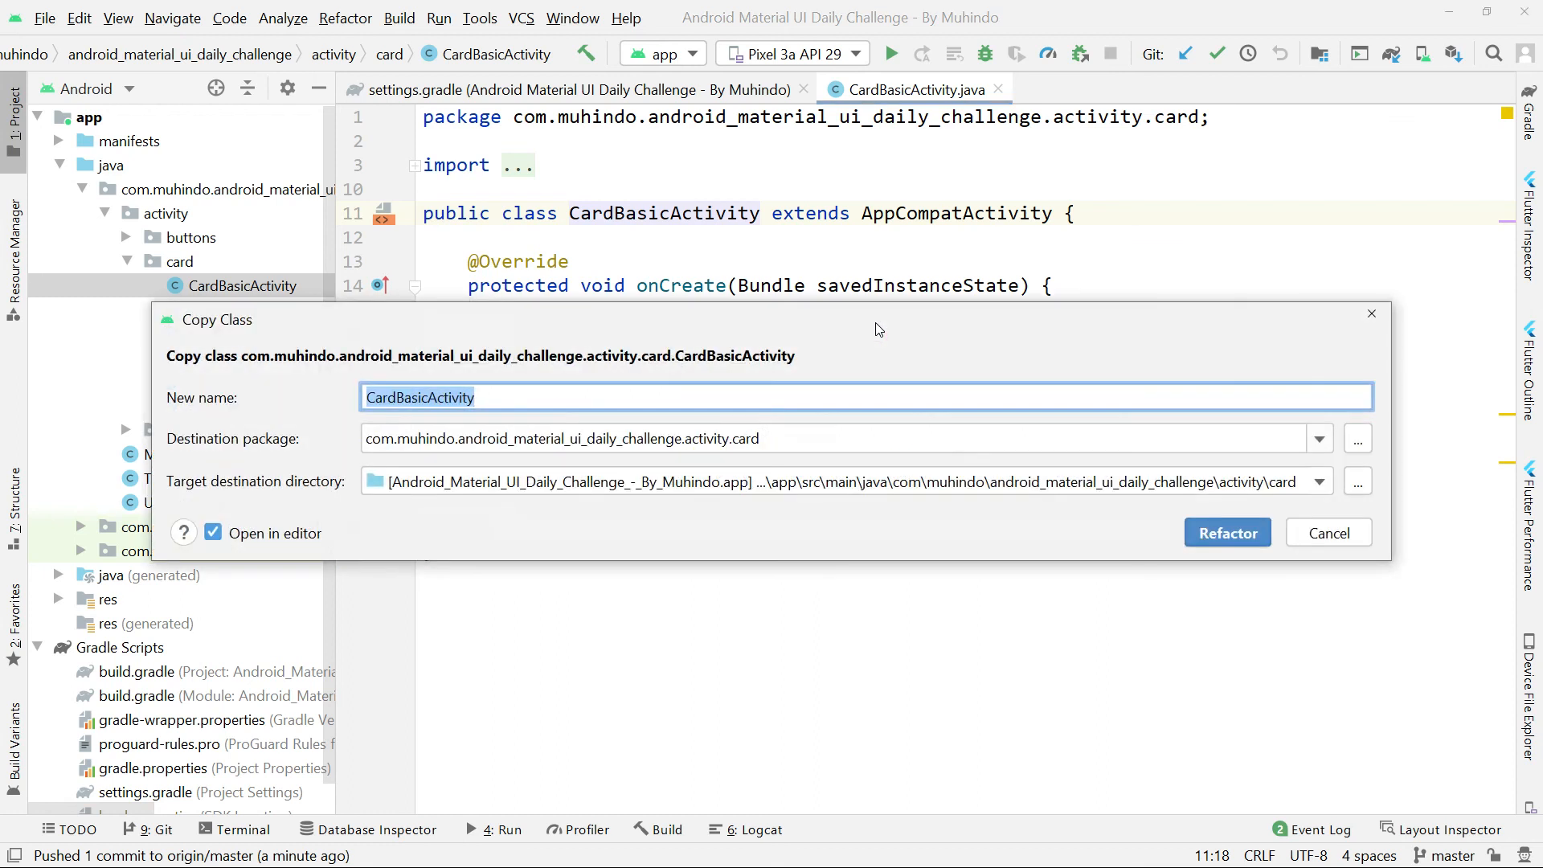
pyautogui.press('Escape')
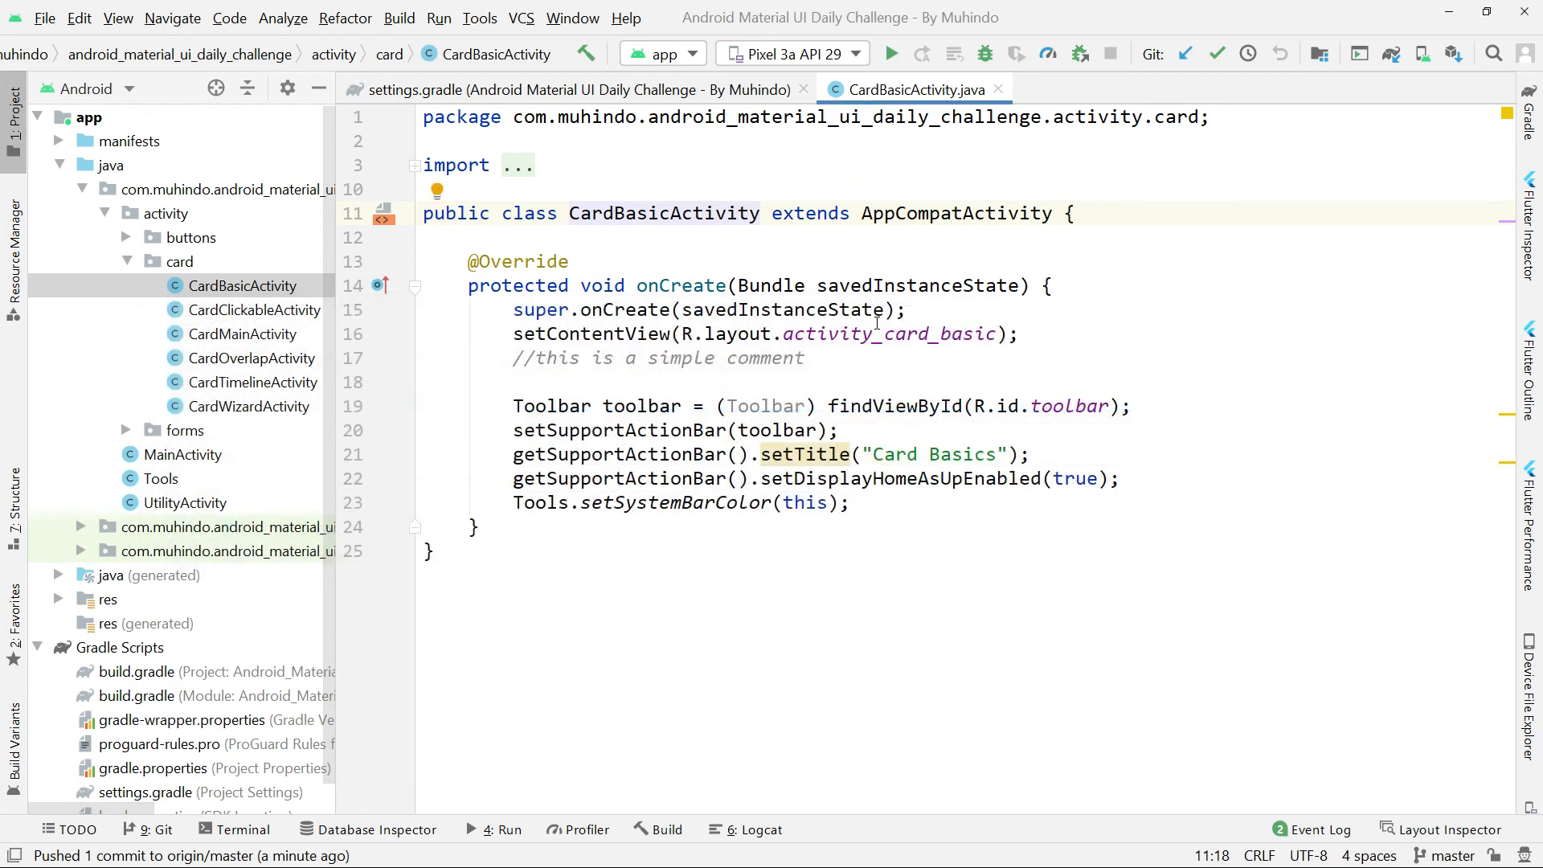